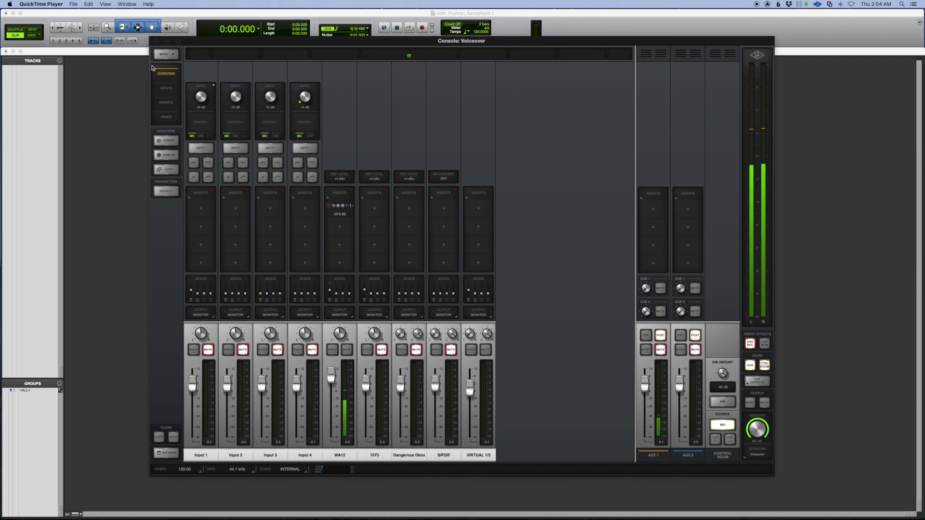
Step: Close the Console window and open the audio import dialog for the empty Pro Tools session
{"action": "left_click", "coordinate": [157, 43]}
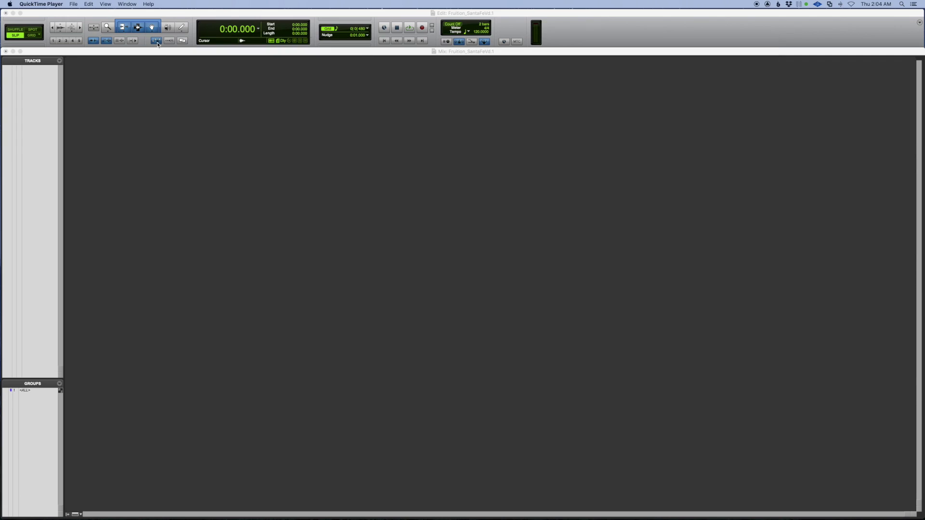
{"action": "left_click", "coordinate": [228, 241]}
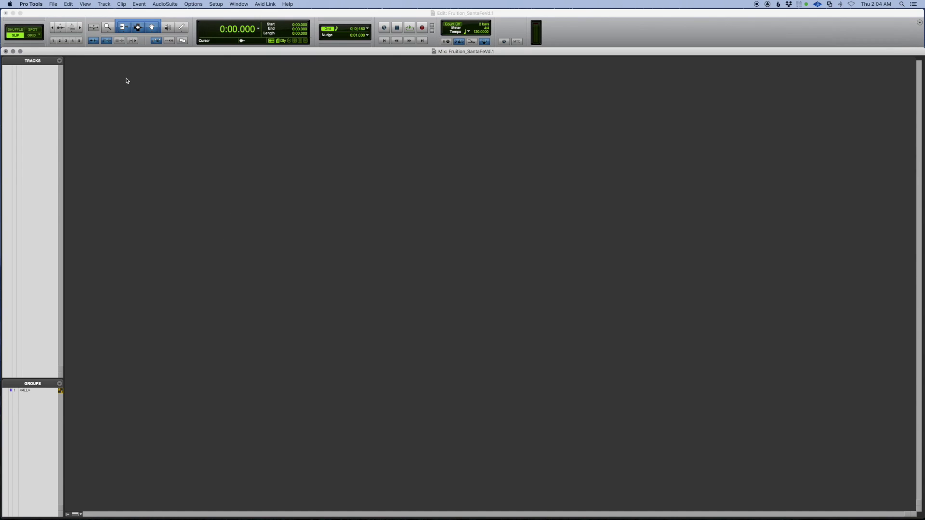
{"action": "left_click", "coordinate": [51, 4]}
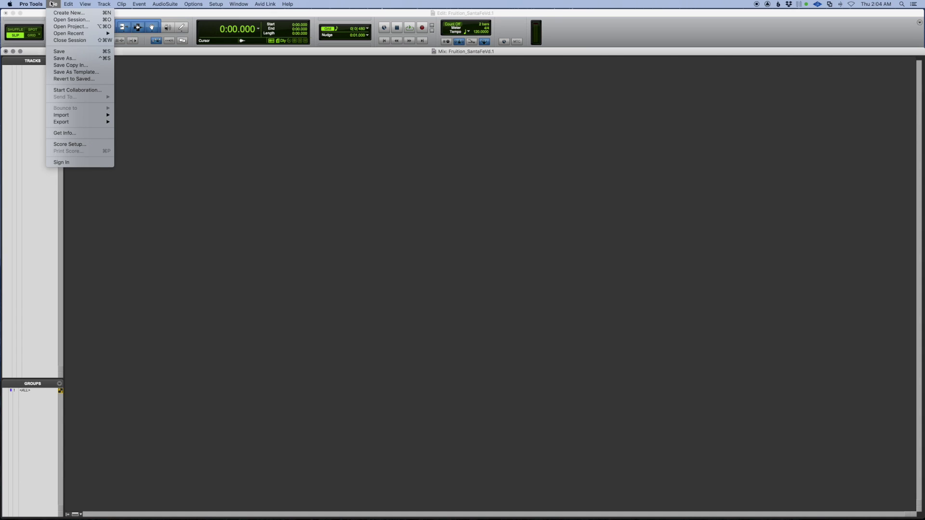
{"action": "mouse_move", "coordinate": [68, 115]}
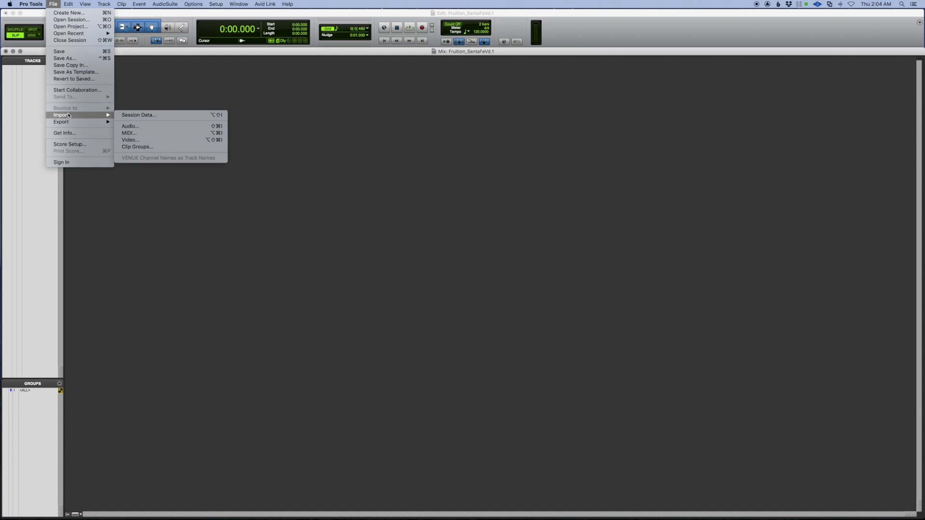
{"action": "left_click", "coordinate": [54, 3]}
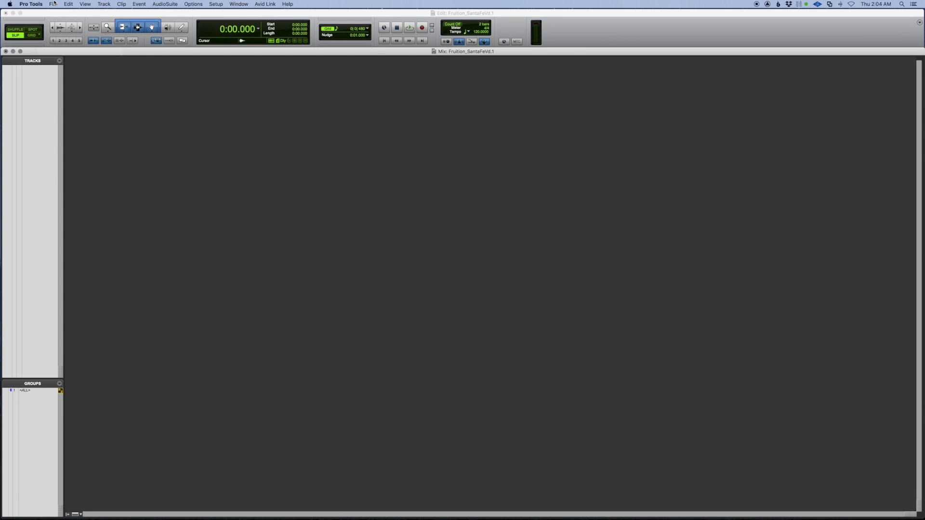
{"action": "left_click", "coordinate": [53, 3]}
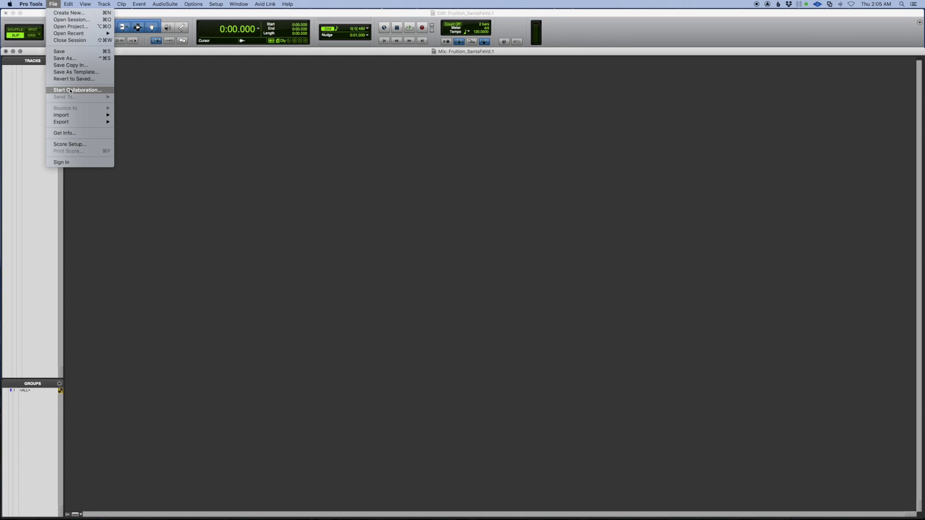
{"action": "mouse_move", "coordinate": [110, 115]}
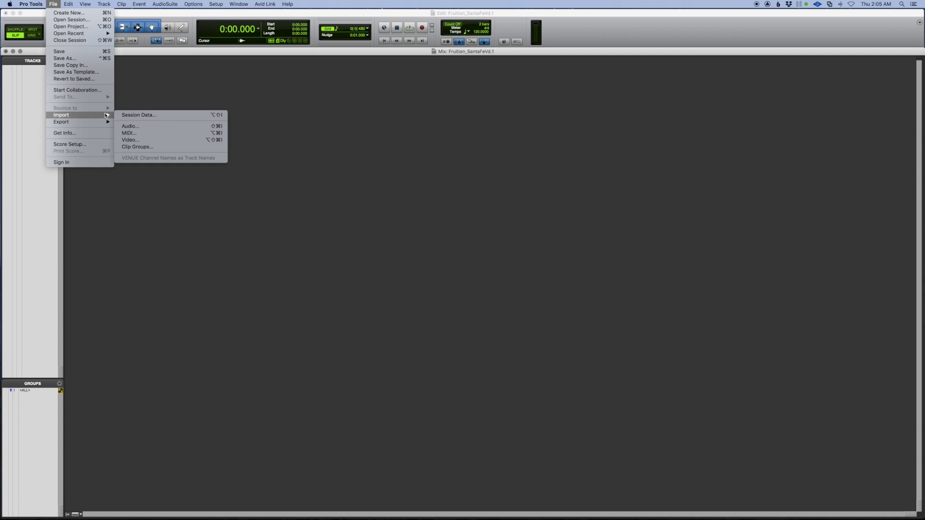
{"action": "left_click", "coordinate": [138, 127]}
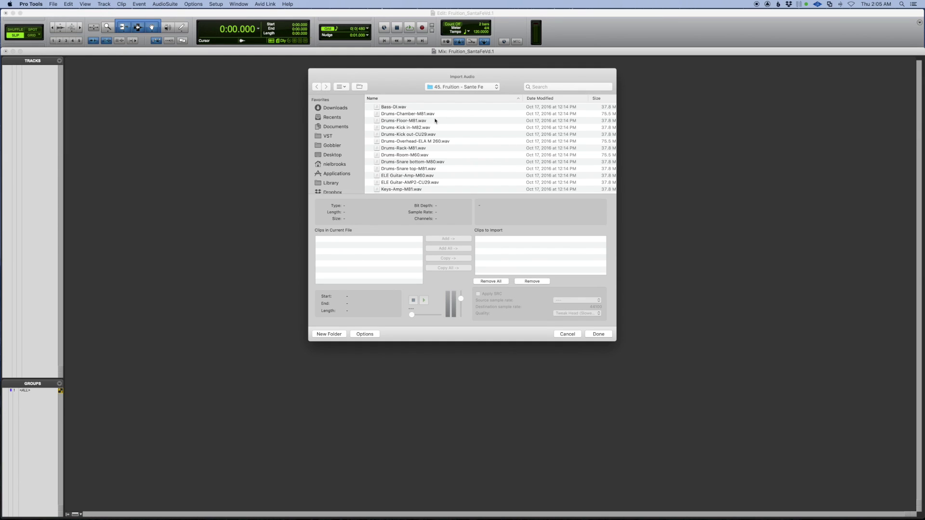
{"action": "left_click", "coordinate": [407, 108]}
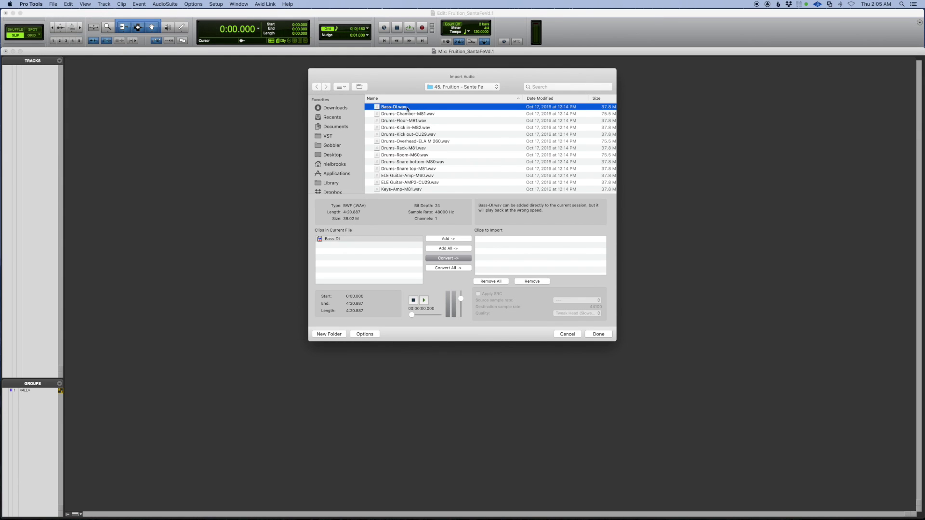
{"action": "scroll", "coordinate": [405, 149], "scroll_direction": "down", "scroll_amount": 2}
{"action": "left_click", "coordinate": [403, 190], "text": "shift"}
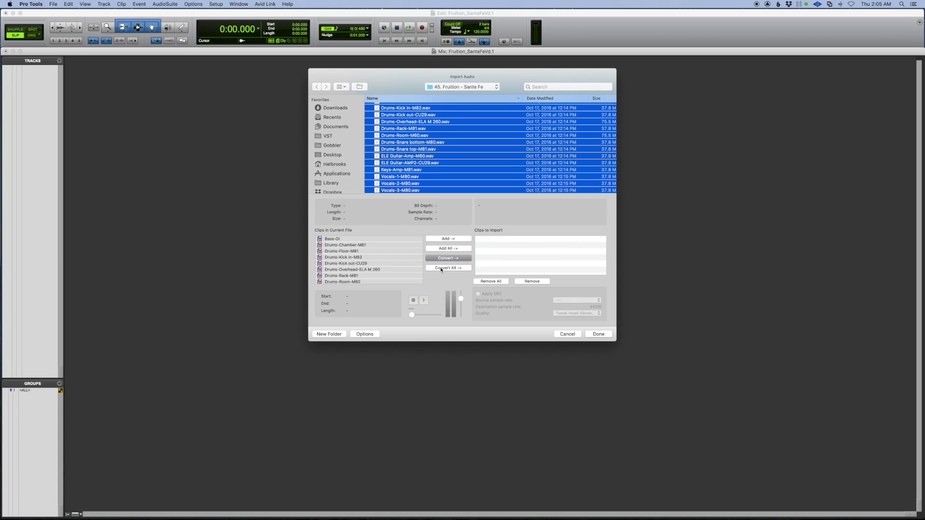
{"action": "left_click", "coordinate": [413, 184]}
{"action": "left_click", "coordinate": [413, 190], "text": "shift"}
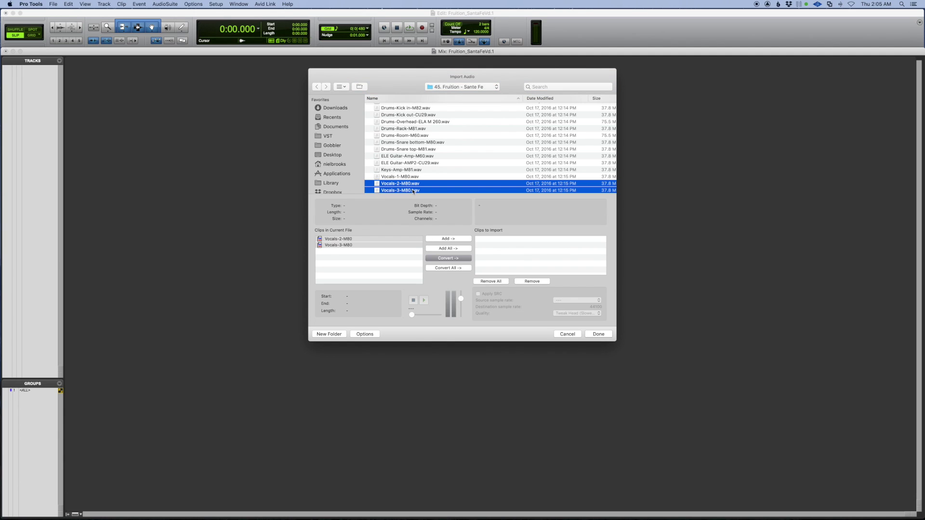
{"action": "left_click", "coordinate": [413, 177]}
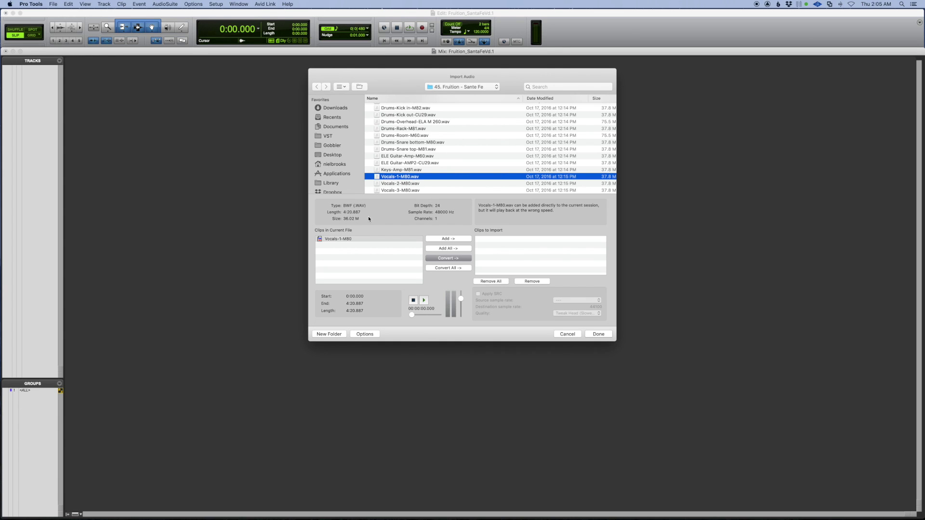
Step: Import all WAV files from Bass-DI through Vocals-3-M80, converting their sample rate, into the session's Audio Files folder
{"action": "scroll", "coordinate": [401, 128], "scroll_direction": "up", "scroll_amount": 5}
{"action": "left_click", "coordinate": [403, 108]}
{"action": "scroll", "coordinate": [405, 183], "scroll_direction": "down", "scroll_amount": 5}
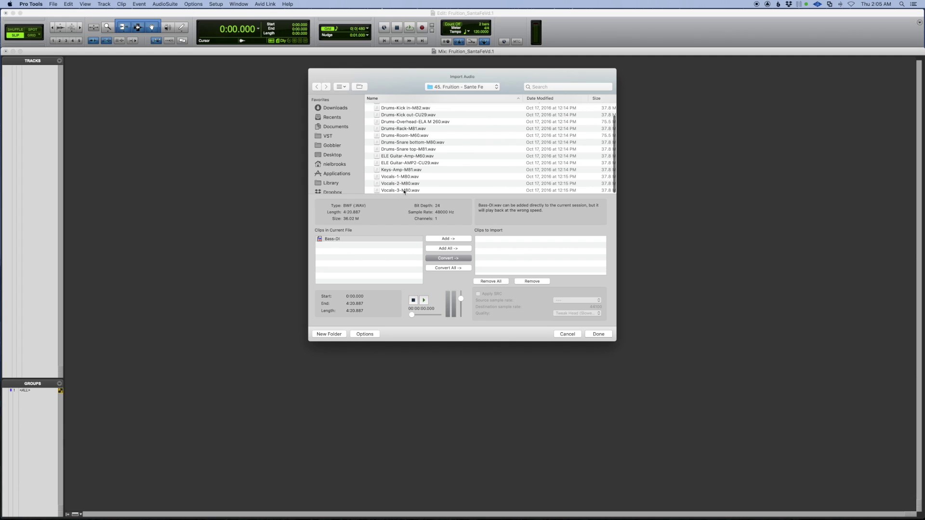
{"action": "left_click", "coordinate": [404, 190], "text": "shift"}
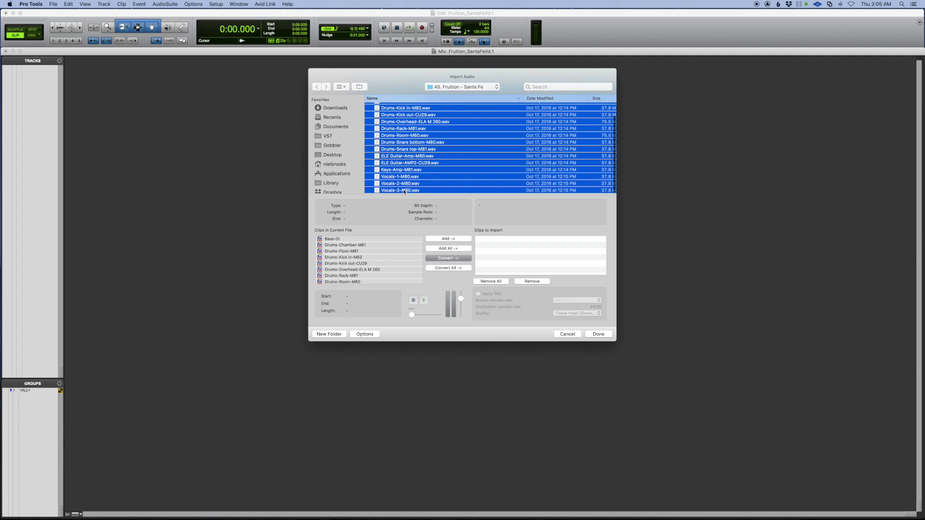
{"action": "left_click", "coordinate": [447, 268]}
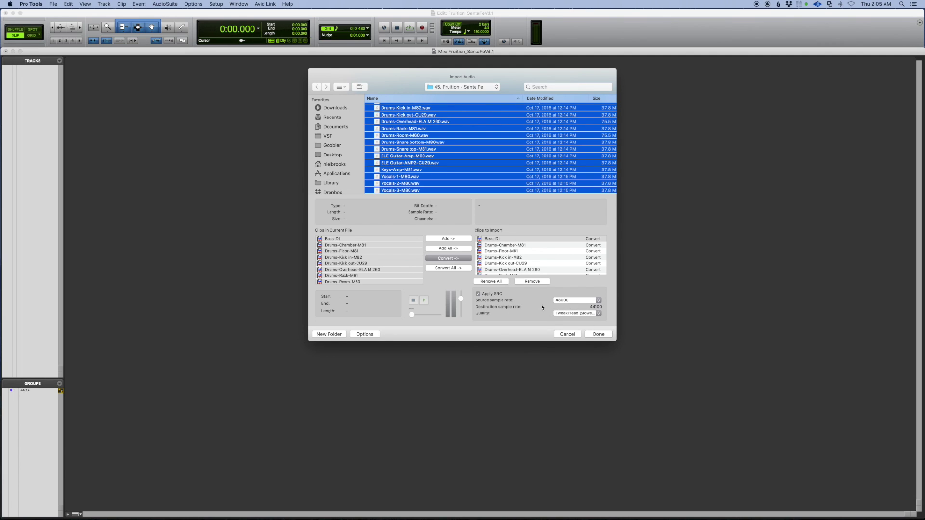
{"action": "left_click", "coordinate": [597, 334]}
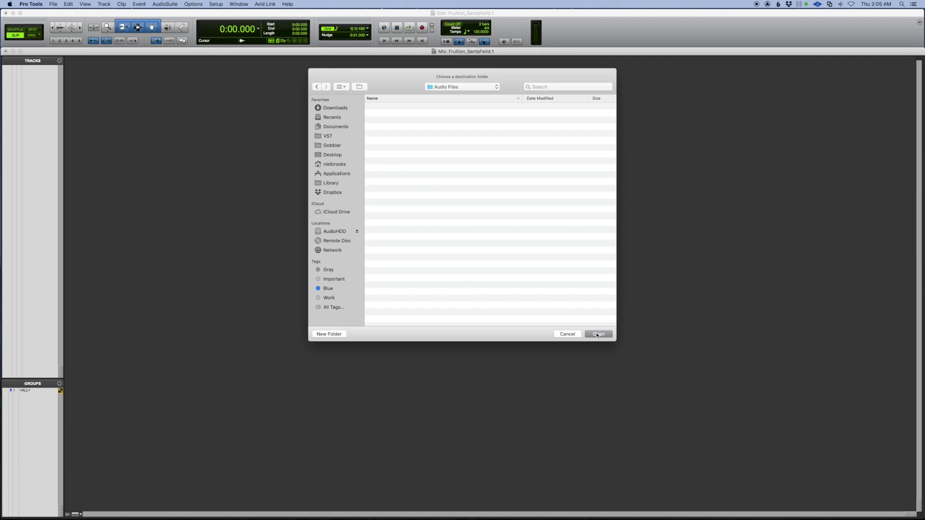
{"action": "left_click", "coordinate": [592, 336]}
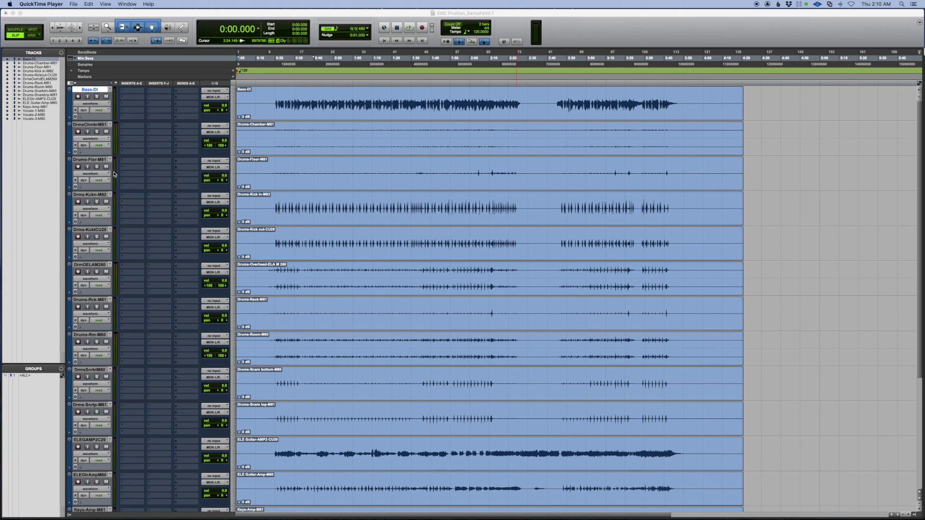
Step: Look through the imported tracks from the bass down to the vocals to review their order
{"action": "scroll", "coordinate": [288, 181], "scroll_direction": "down", "scroll_amount": 1}
{"action": "scroll", "coordinate": [287, 181], "scroll_direction": "down", "scroll_amount": 4}
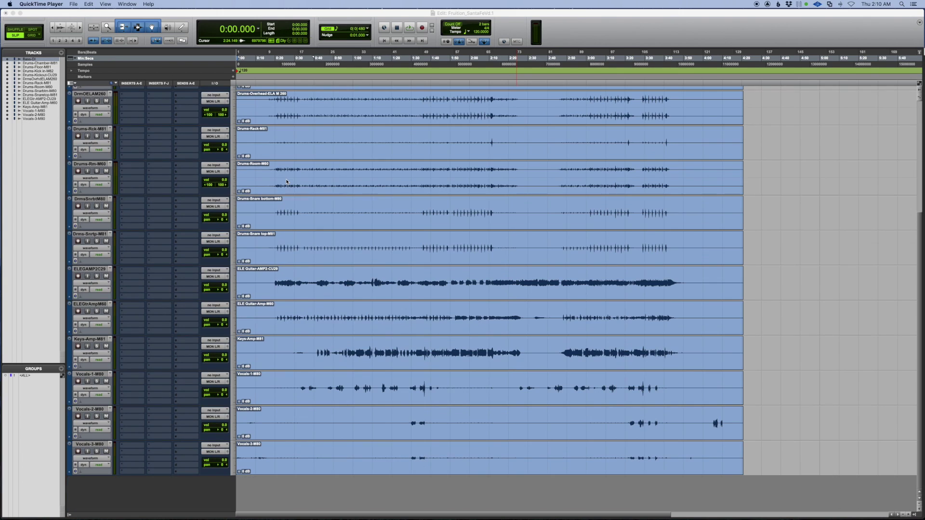
{"action": "scroll", "coordinate": [289, 183], "scroll_direction": "up", "scroll_amount": 5}
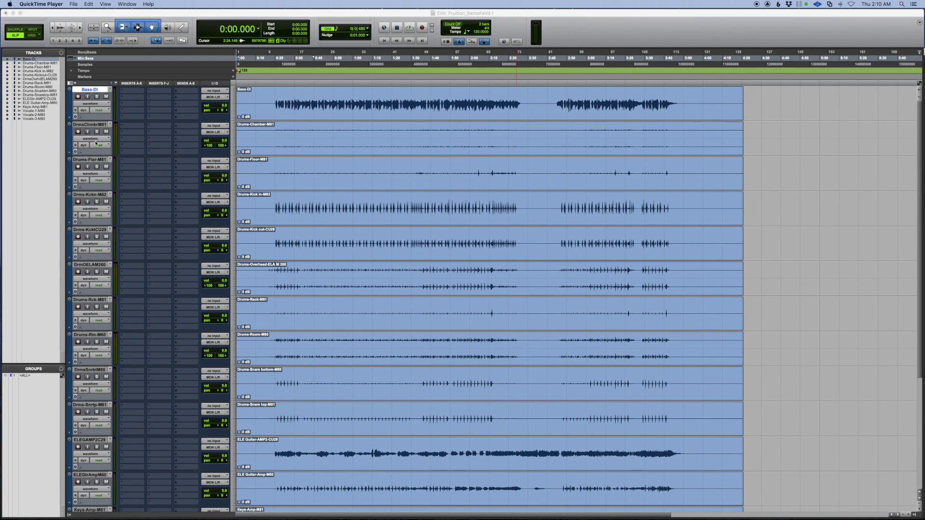
{"action": "left_click", "coordinate": [90, 125]}
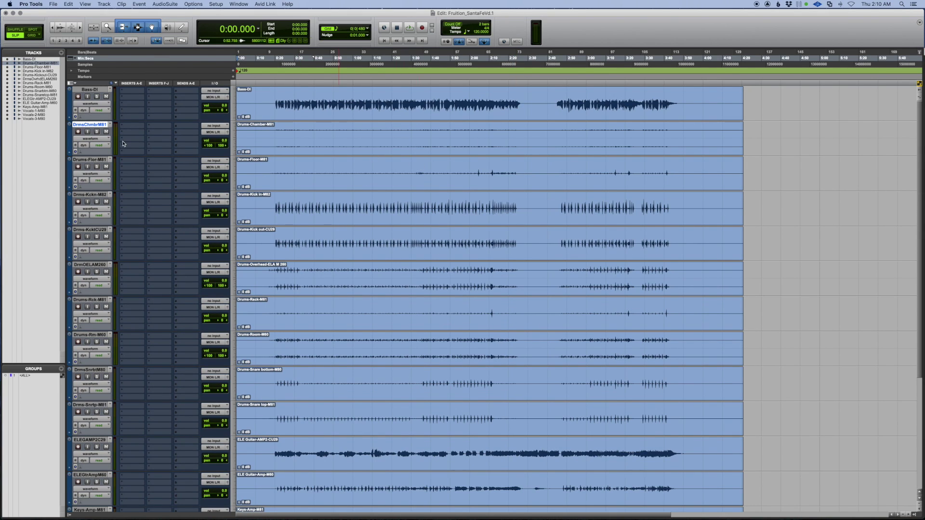
{"action": "scroll", "coordinate": [91, 153], "scroll_direction": "down", "scroll_amount": 1}
{"action": "scroll", "coordinate": [91, 153], "scroll_direction": "down", "scroll_amount": 4}
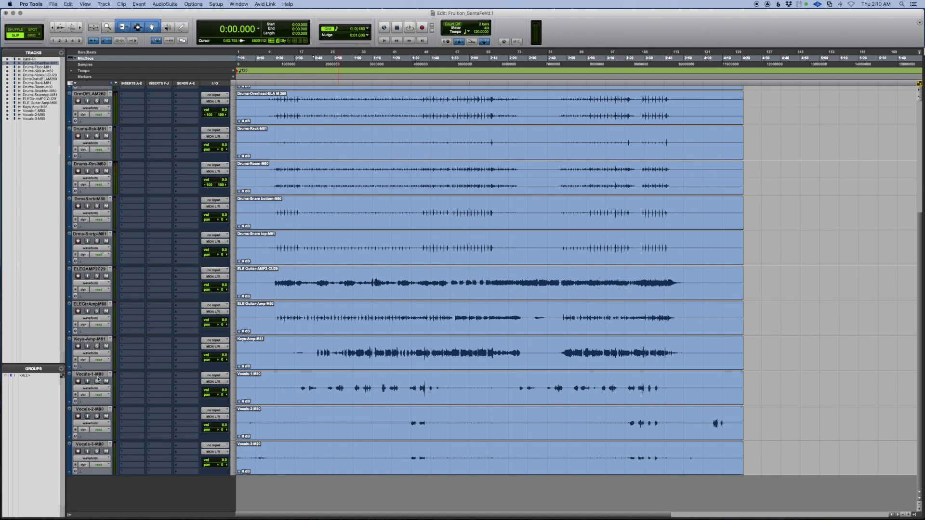
{"action": "scroll", "coordinate": [93, 379], "scroll_direction": "up", "scroll_amount": 5}
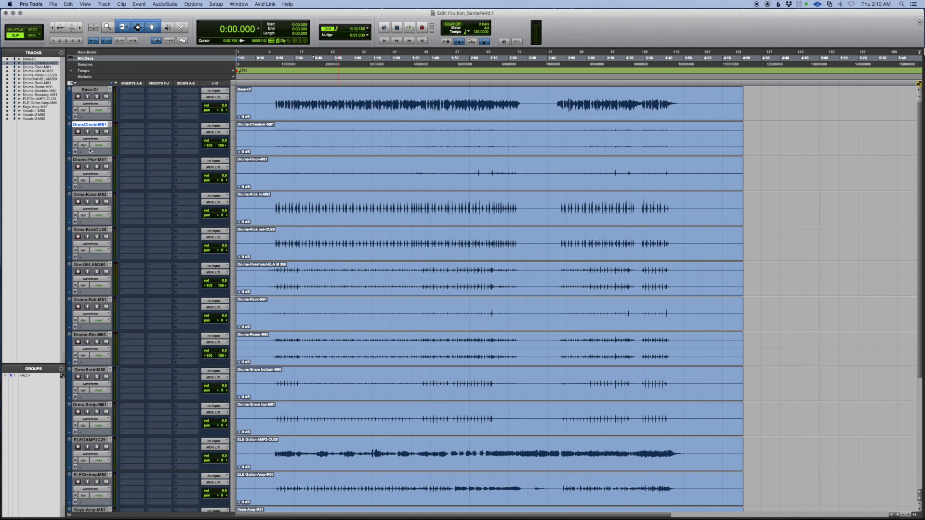
Step: Move the Kick in track to the top of the session and the Kick out track directly below it
{"action": "left_click", "coordinate": [92, 195]}
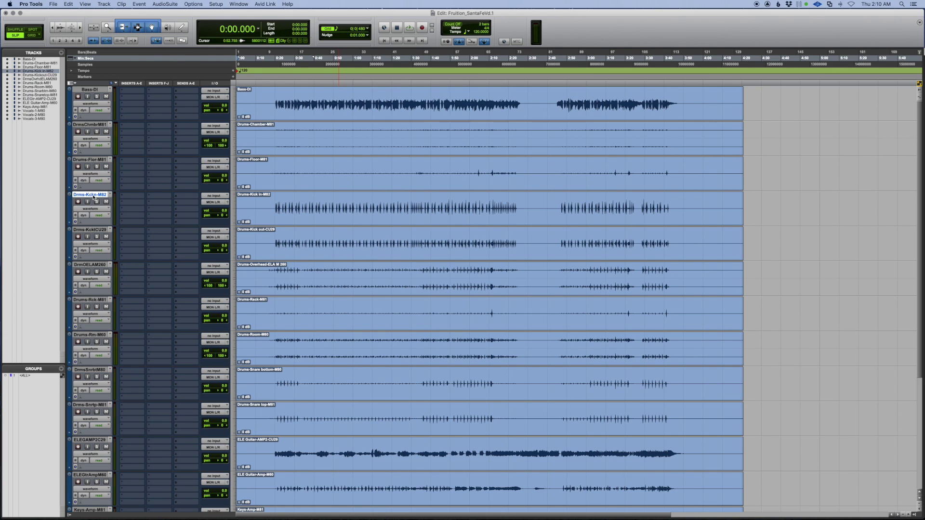
{"action": "left_click_drag", "start_coordinate": [93, 197], "coordinate": [94, 94]}
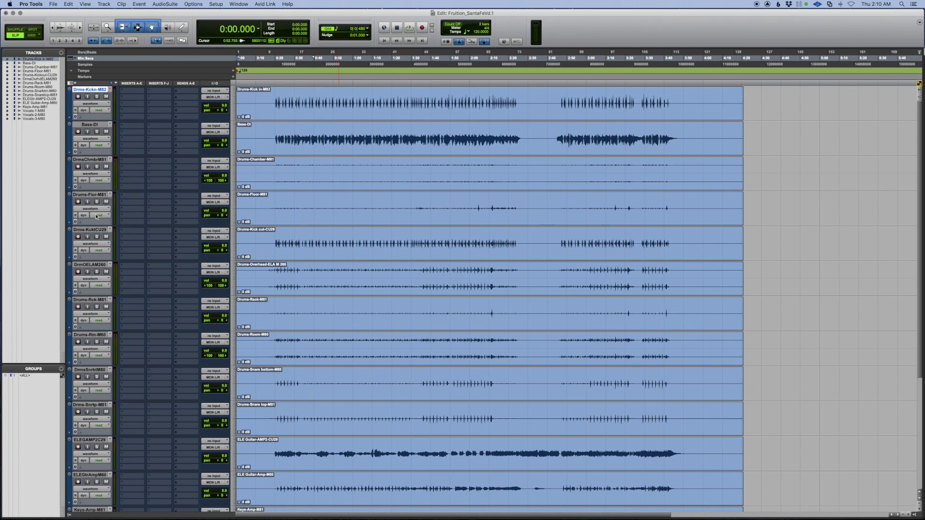
{"action": "double_click", "coordinate": [90, 89]}
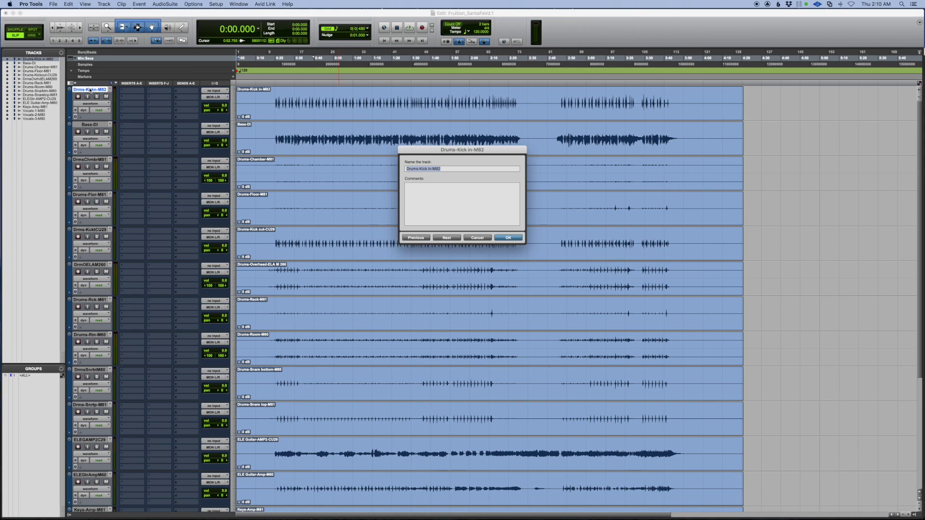
{"action": "left_click", "coordinate": [477, 239]}
{"action": "left_click_drag", "start_coordinate": [94, 230], "coordinate": [85, 118]}
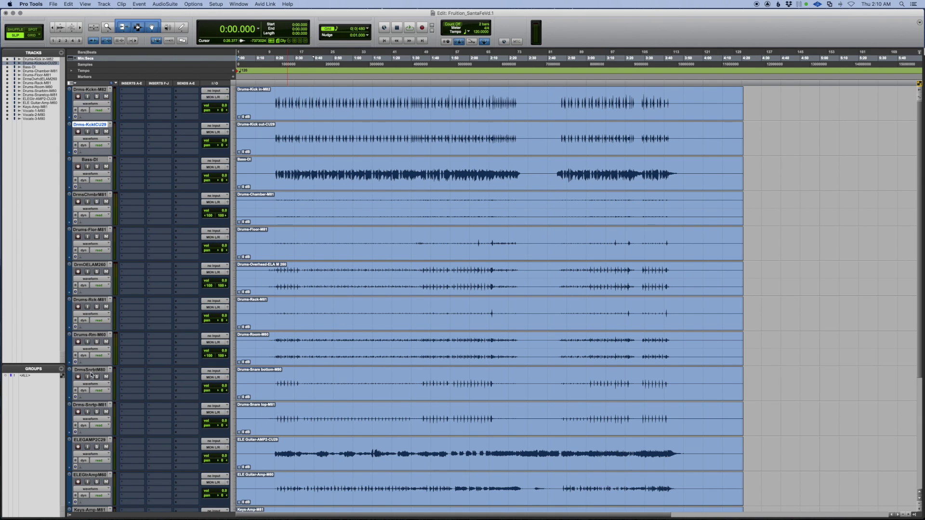
Step: Order the other drum tracks below the kicks as Snare top, Snare bottom, Rack, Floor, Overhead, Room and Chamber
{"action": "left_click_drag", "start_coordinate": [89, 405], "coordinate": [87, 160]}
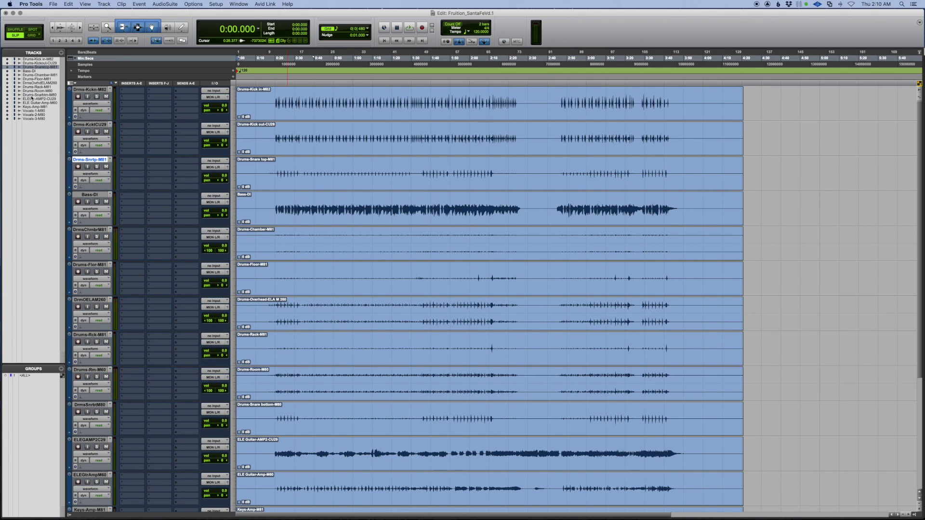
{"action": "left_click_drag", "start_coordinate": [30, 96], "coordinate": [29, 72]}
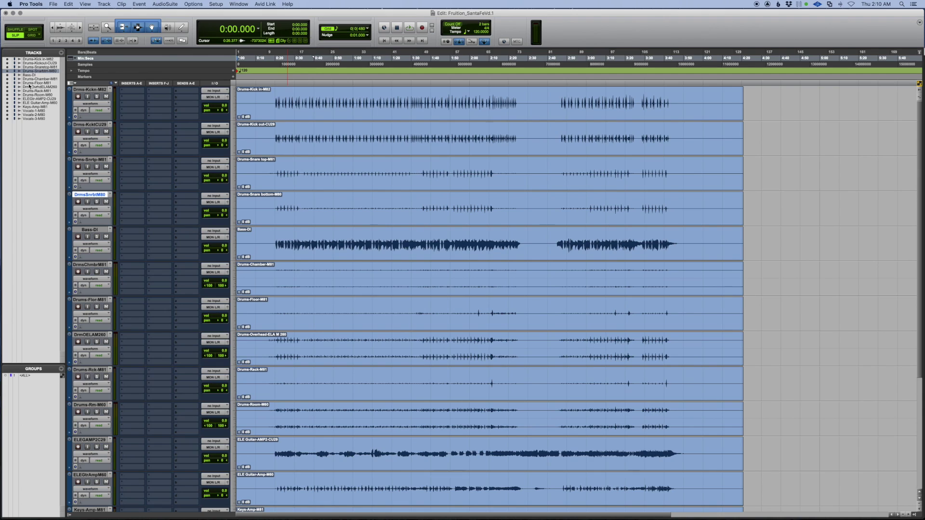
{"action": "mouse_move", "coordinate": [28, 90]}
{"action": "left_mouse_down"}
{"action": "mouse_move", "coordinate": [29, 76]}
{"action": "mouse_move", "coordinate": [30, 85]}
{"action": "left_mouse_up"}
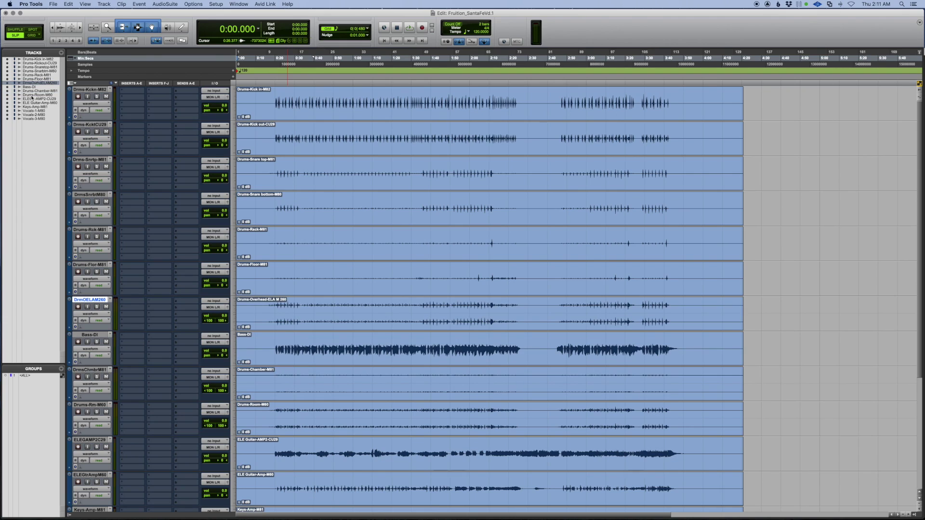
{"action": "left_click", "coordinate": [31, 96]}
{"action": "left_click_drag", "start_coordinate": [31, 89], "coordinate": [31, 91]}
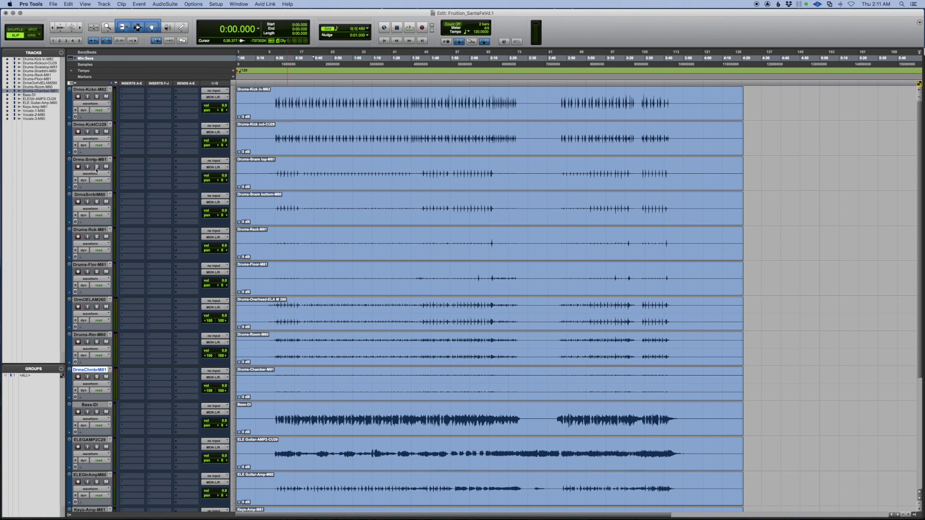
Step: Show the Mix window, select the Vocals-3 track and briefly play the session from the start
{"action": "key", "text": "super+equal"}
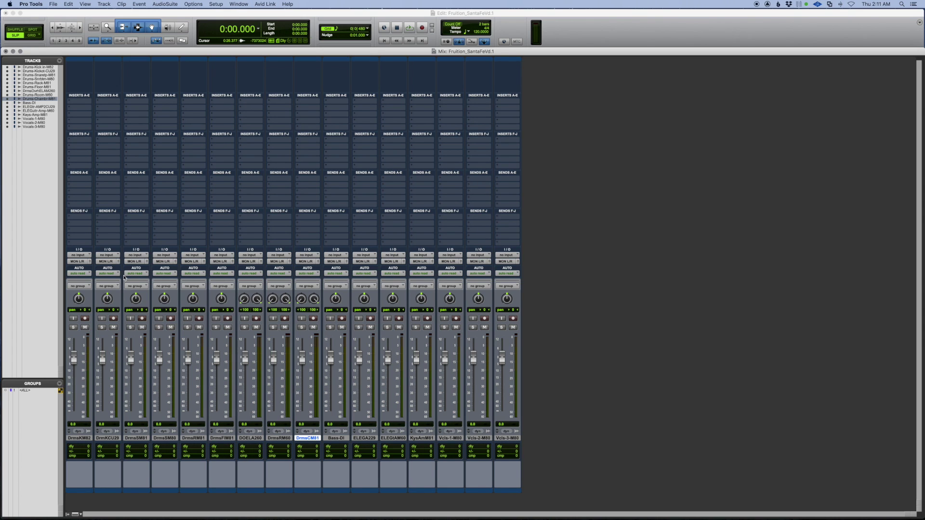
{"action": "left_click", "coordinate": [502, 439]}
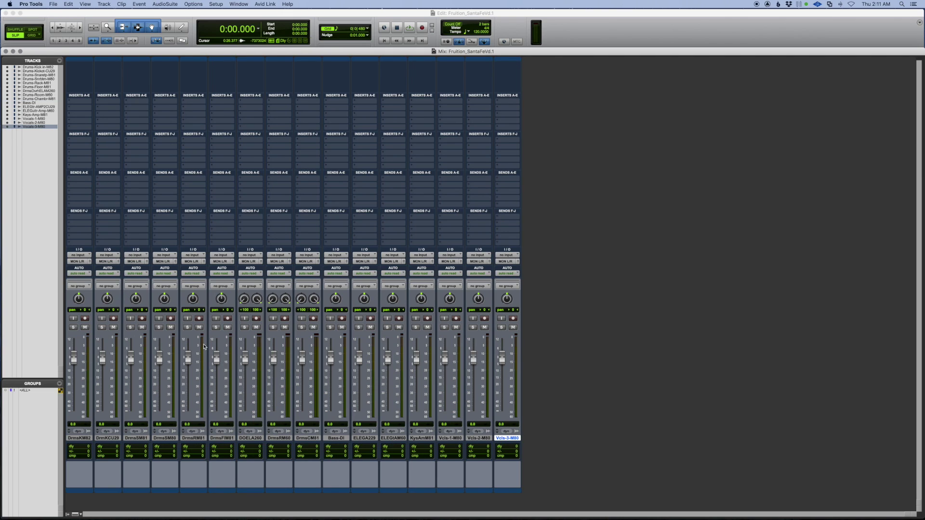
{"action": "key", "text": "space"}
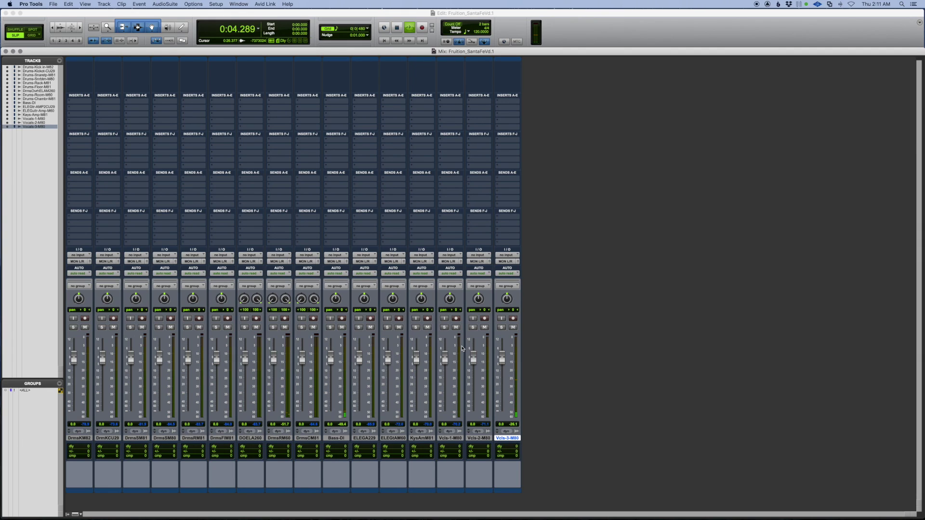
{"action": "key", "text": "space"}
Step: Return to the Edit window and play the session from about 0:19.5, just before the kick drum comes in
{"action": "key", "text": "super+equal"}
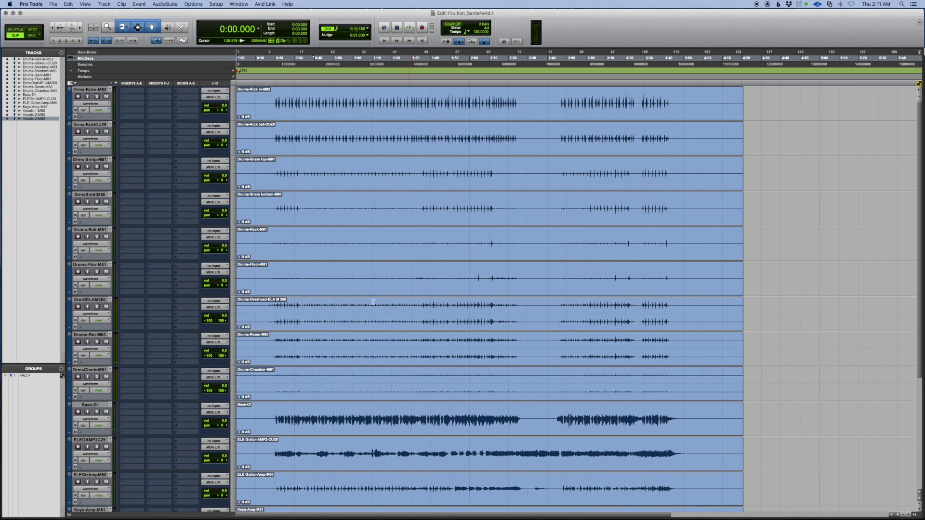
{"action": "scroll", "coordinate": [305, 317], "scroll_direction": "down", "scroll_amount": 3}
{"action": "scroll", "coordinate": [306, 317], "scroll_direction": "up", "scroll_amount": 3}
{"action": "left_click", "coordinate": [274, 134]}
{"action": "key", "text": "space"}
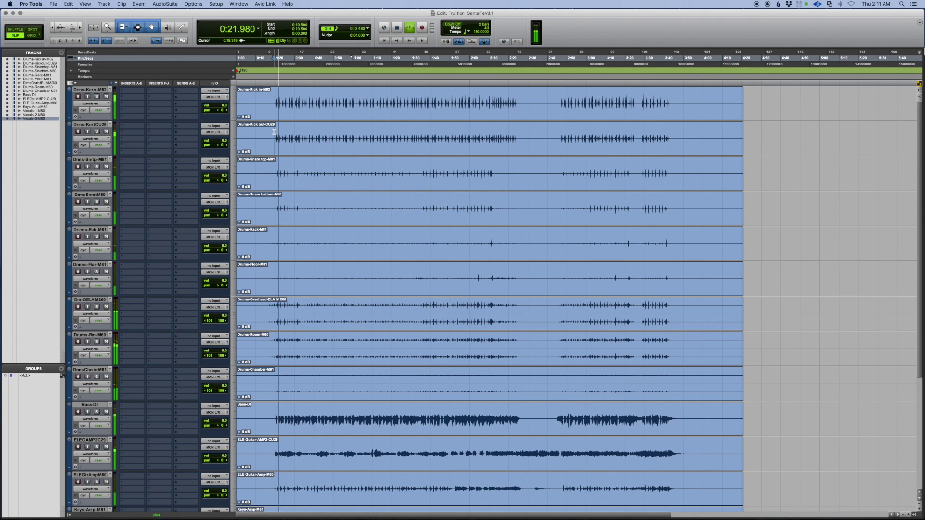
Step: Stop playback in the Mix window and create a new stereo Aux Input track after the Vocals-3 track
{"action": "key", "text": "super+equal"}
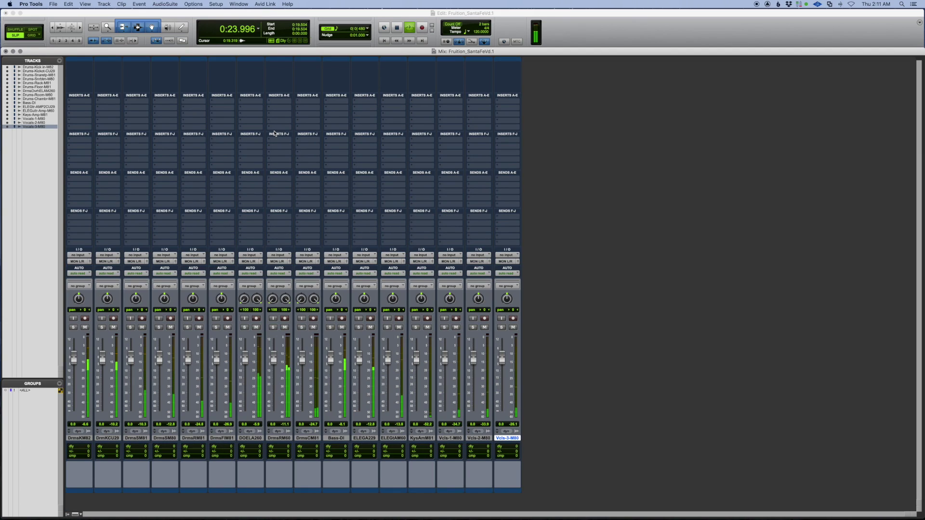
{"action": "key", "text": "space"}
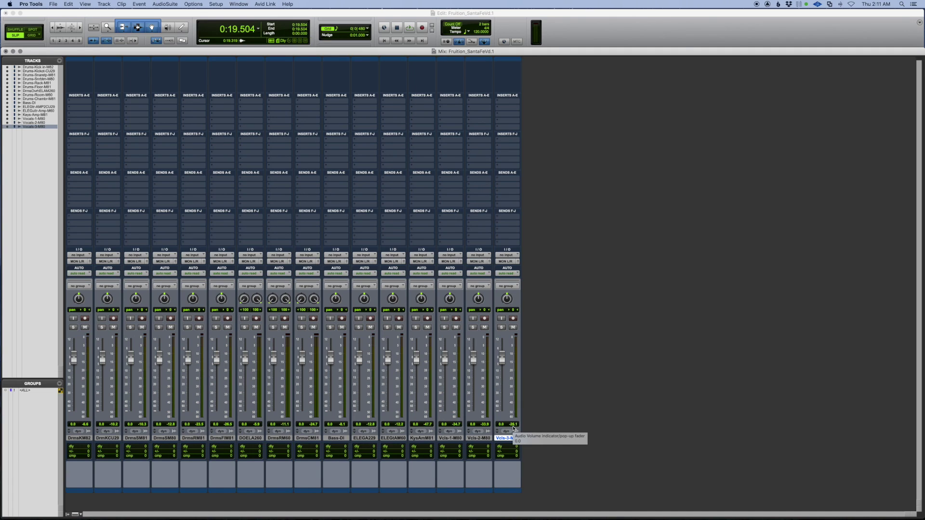
{"action": "key", "text": "super+shift+n"}
{"action": "left_click", "coordinate": [387, 187]}
{"action": "left_click", "coordinate": [383, 190]}
{"action": "left_click", "coordinate": [418, 184]}
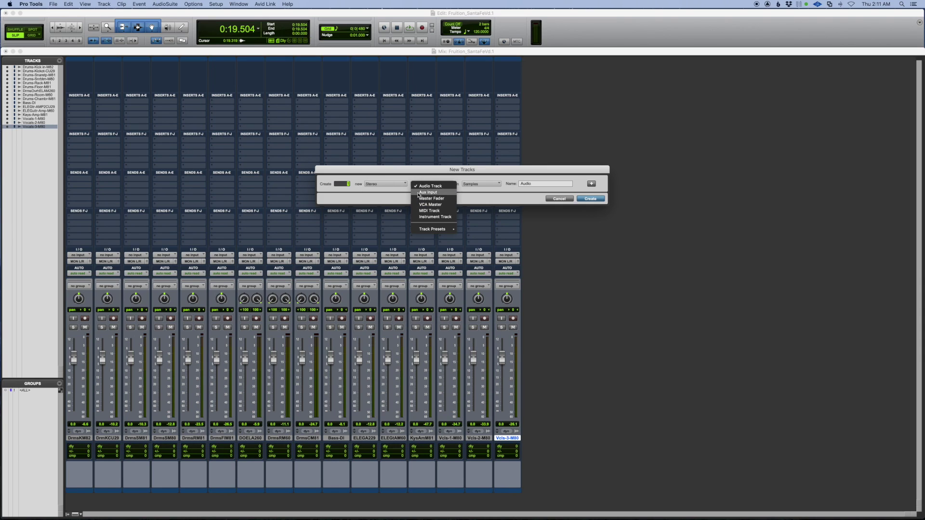
{"action": "left_click", "coordinate": [424, 192]}
{"action": "key", "text": "Return"}
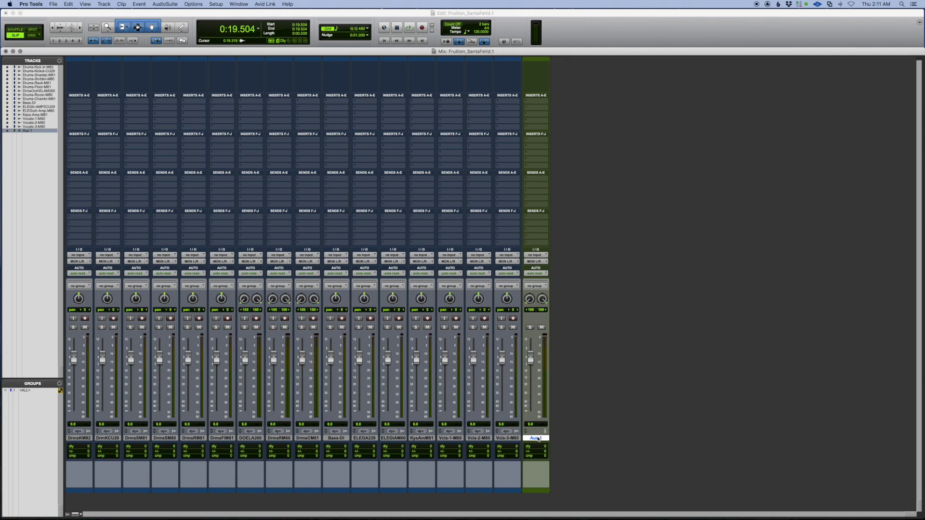
Step: Create a new stereo Master Fader track after the aux track
{"action": "key", "text": "super+shift+n"}
{"action": "left_click", "coordinate": [384, 184]}
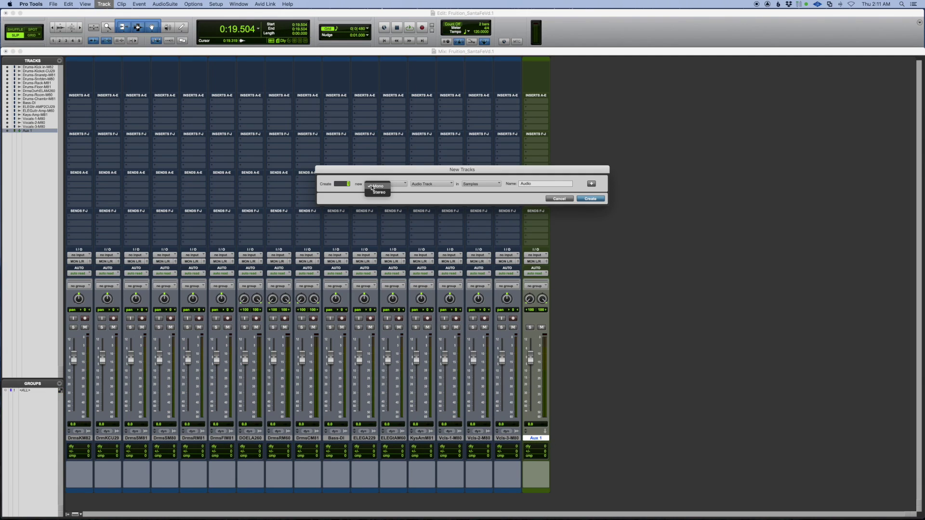
{"action": "left_click", "coordinate": [378, 190]}
{"action": "left_click", "coordinate": [431, 184]}
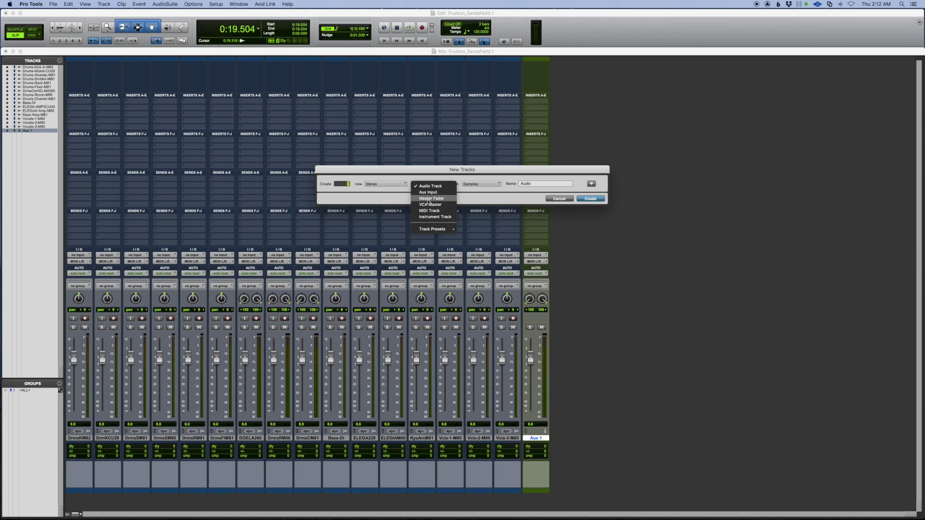
{"action": "left_click", "coordinate": [428, 198]}
{"action": "left_click", "coordinate": [588, 199]}
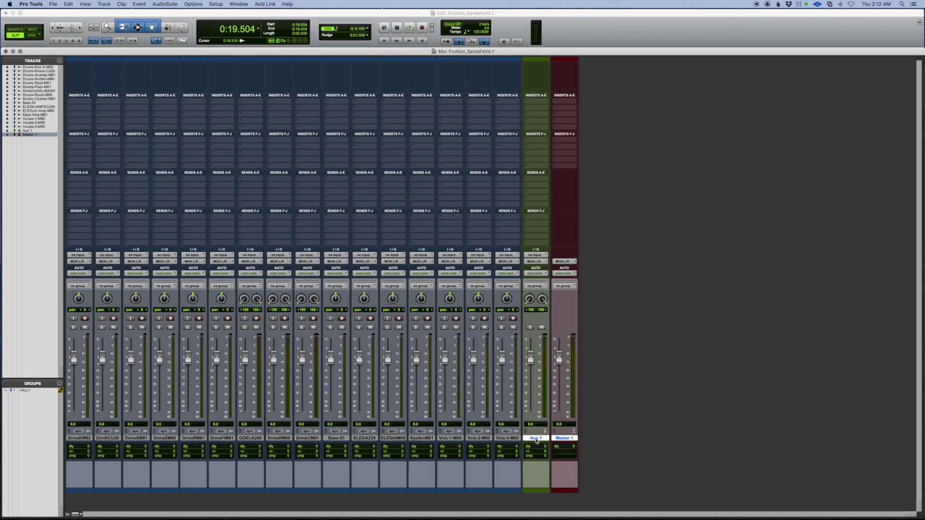
Step: Rename the Aux 1 track as MixBuss and set its input to Bus 1-2
{"action": "double_click", "coordinate": [535, 438]}
{"action": "type", "text": "MixBuss"}
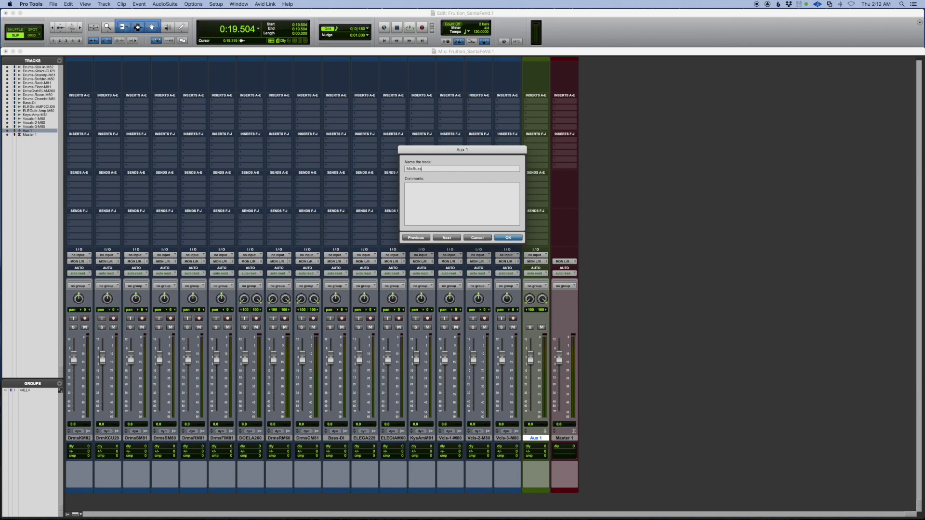
{"action": "key", "text": "Return"}
{"action": "left_click", "coordinate": [535, 255]}
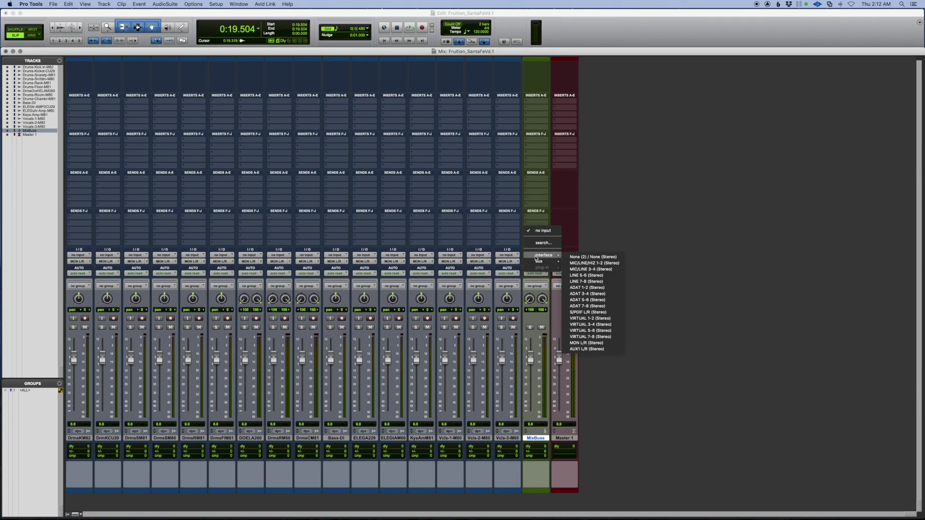
{"action": "left_click", "coordinate": [573, 263]}
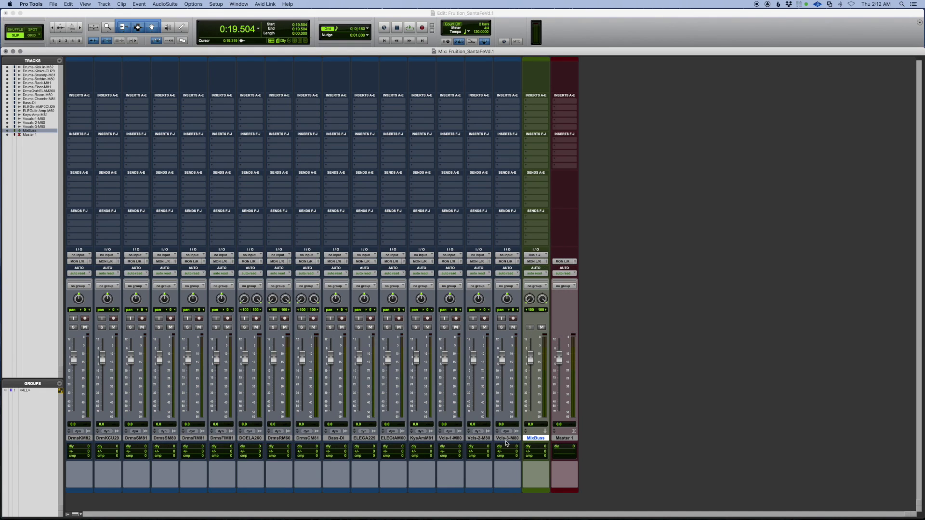
Step: Route the outputs of all audio tracks, from Kick in through Vocals-3, to Bus 1-2
{"action": "left_click", "coordinate": [506, 439]}
{"action": "left_click", "coordinate": [79, 438], "text": "shift"}
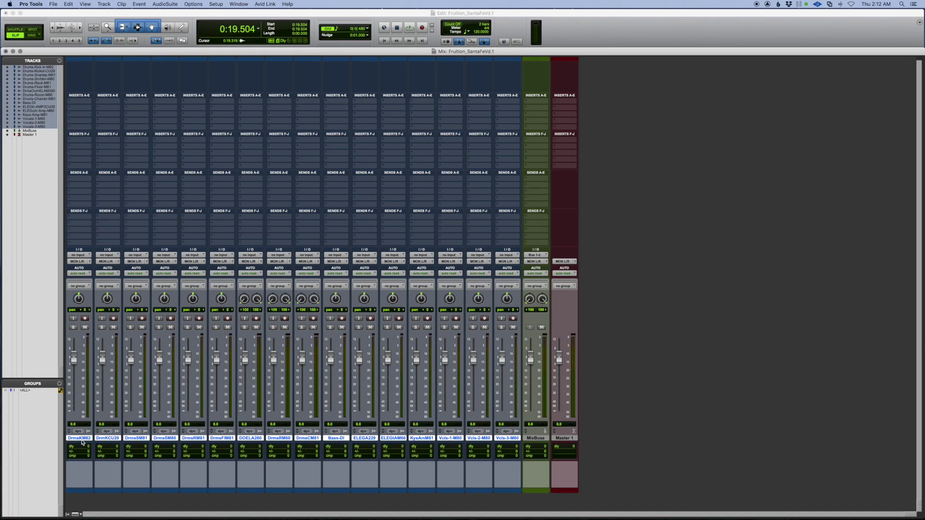
{"action": "left_click", "coordinate": [77, 262]}
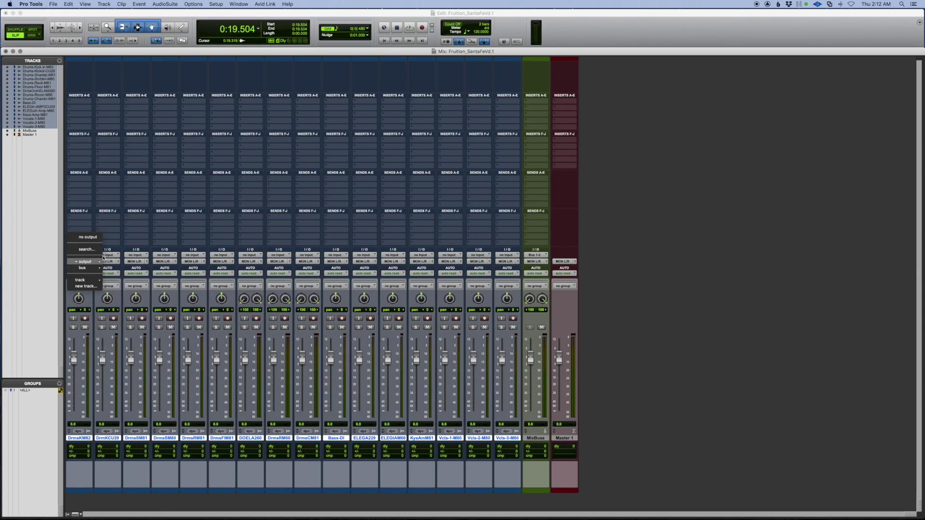
{"action": "left_click", "coordinate": [117, 270], "text": "alt+shift"}
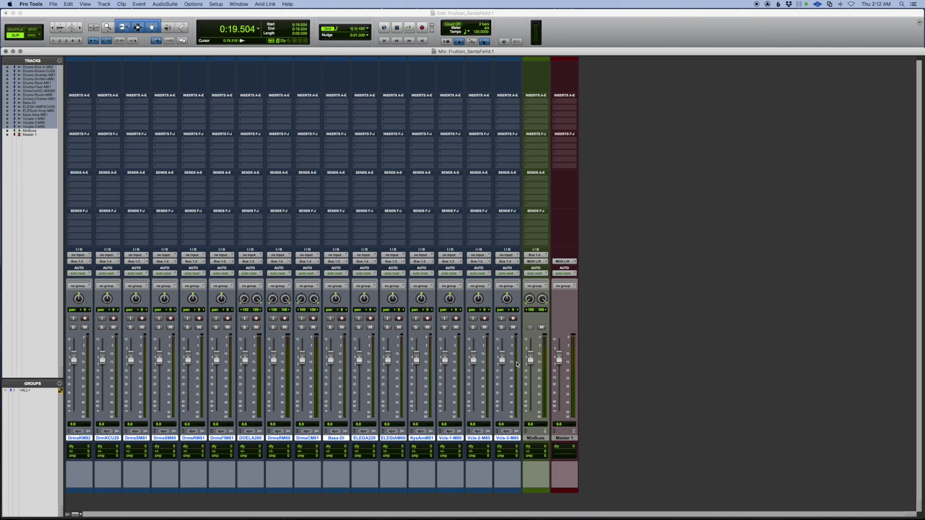
Step: Rename the Bus 1-2 path feeding the aux track as MixBuss
{"action": "right_click", "coordinate": [537, 260]}
{"action": "left_click", "coordinate": [554, 254]}
{"action": "type", "text": "N"}
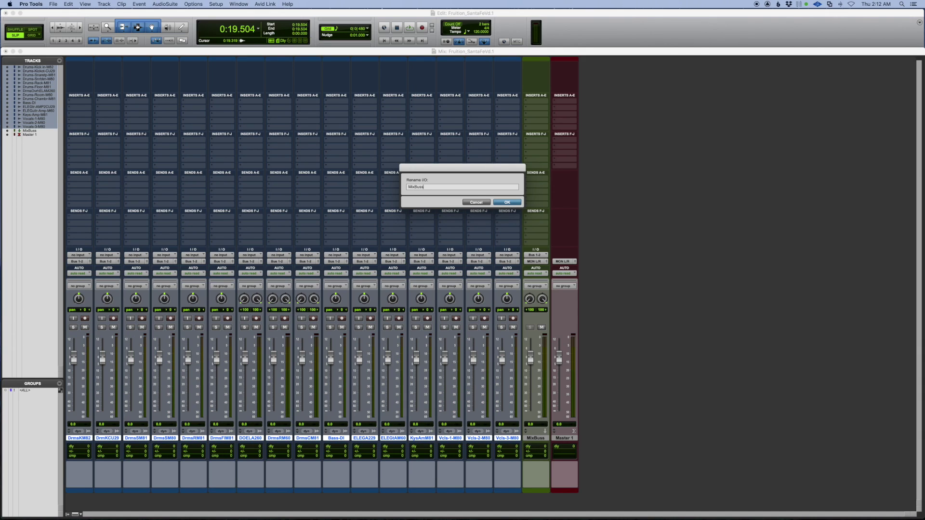
{"action": "key", "text": "Return"}
Step: Lower the MixBuss fader to about -5 dB and briefly play the session to check the level
{"action": "mouse_move", "coordinate": [533, 363]}
{"action": "left_mouse_down"}
{"action": "mouse_move", "coordinate": [531, 400]}
{"action": "mouse_move", "coordinate": [531, 366]}
{"action": "left_mouse_up"}
{"action": "key", "text": "space"}
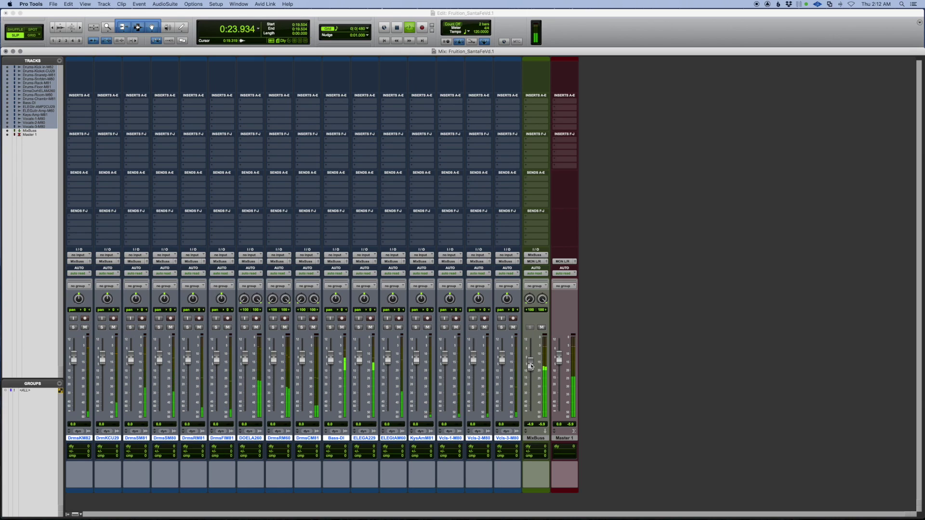
{"action": "key", "text": "space"}
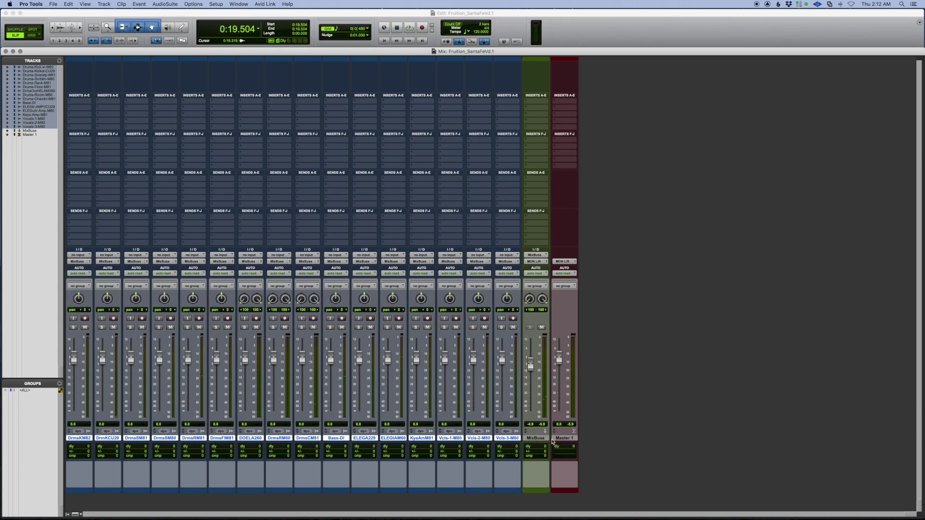
Step: Color all drum tracks, from Kick in through Chamber, dark purple and the Bass-DI track brown
{"action": "left_click", "coordinate": [536, 439]}
{"action": "left_click", "coordinate": [79, 438]}
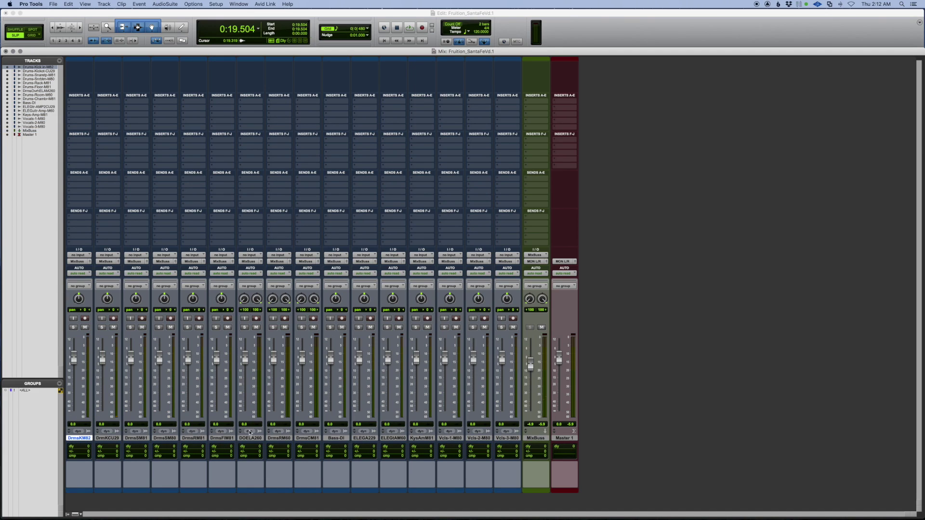
{"action": "left_click", "coordinate": [309, 440], "text": "shift"}
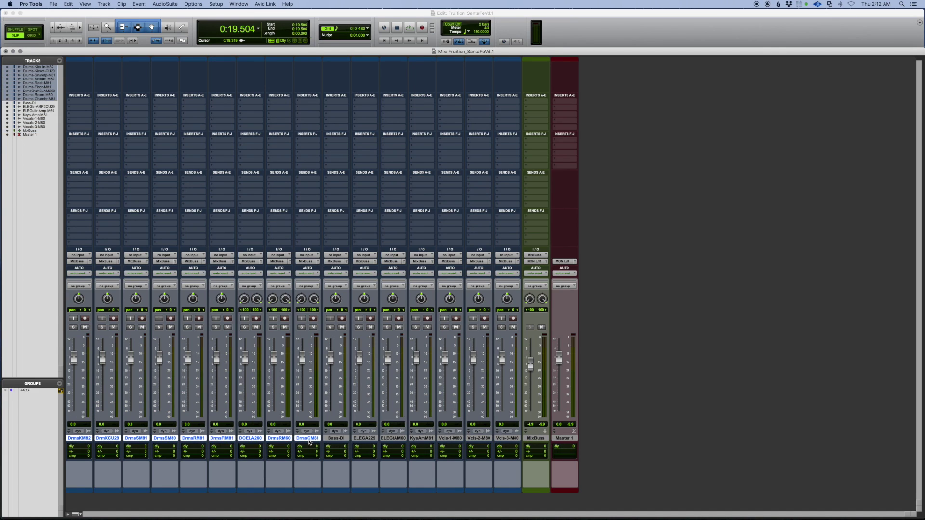
{"action": "double_click", "coordinate": [304, 491]}
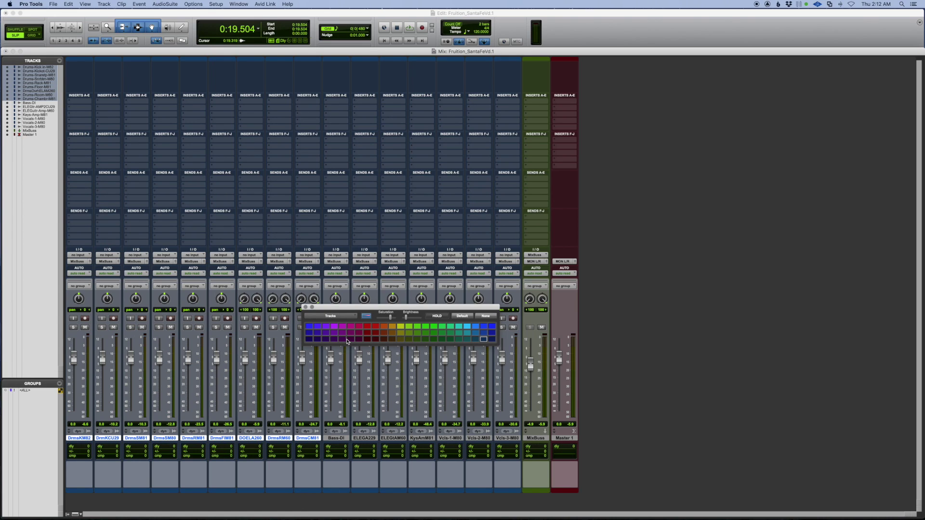
{"action": "left_click", "coordinate": [347, 340]}
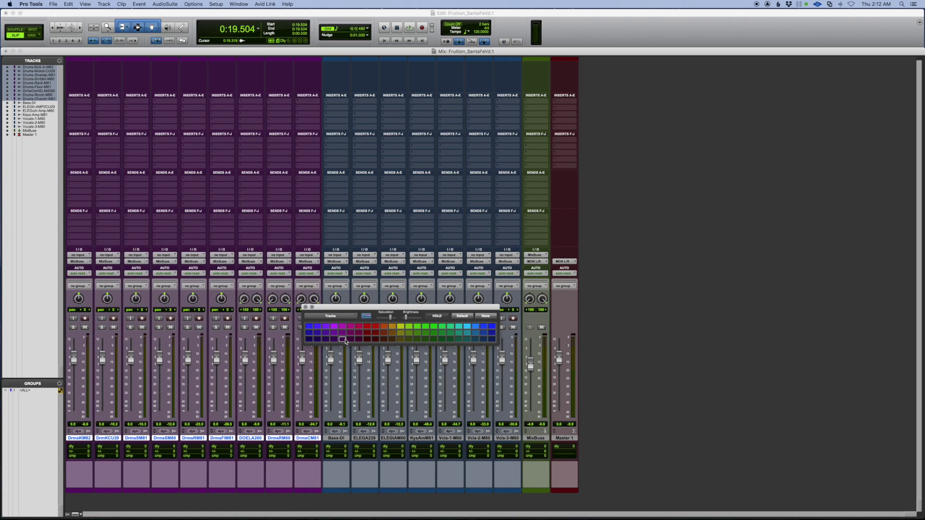
{"action": "left_click", "coordinate": [336, 439]}
{"action": "left_click", "coordinate": [392, 340]}
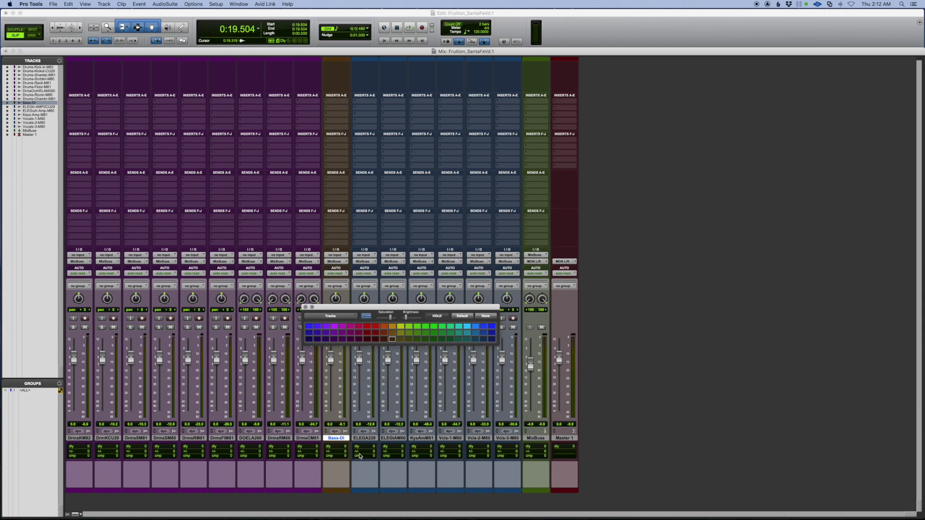
Step: Color the two electric guitar tracks magenta after trying out green
{"action": "left_click", "coordinate": [364, 438]}
{"action": "left_click", "coordinate": [397, 438], "text": "shift"}
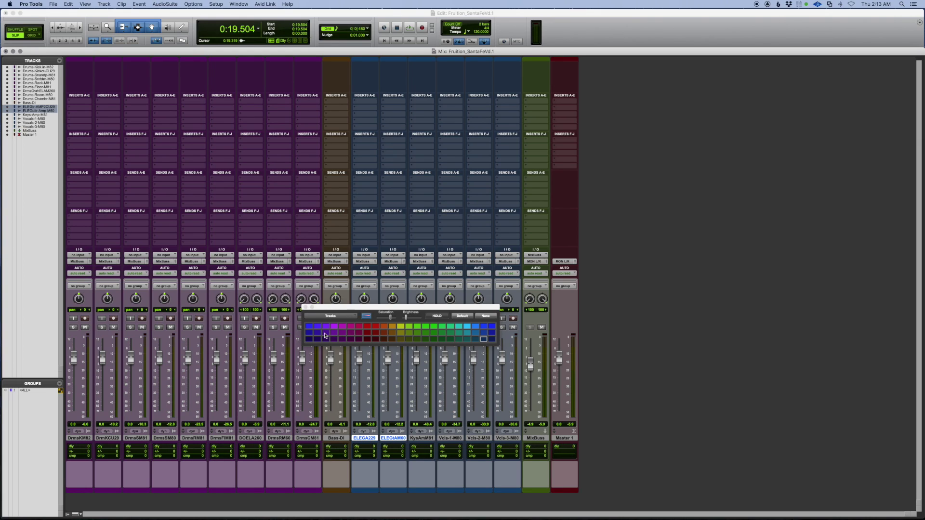
{"action": "left_click", "coordinate": [441, 328]}
{"action": "left_click", "coordinate": [442, 334]}
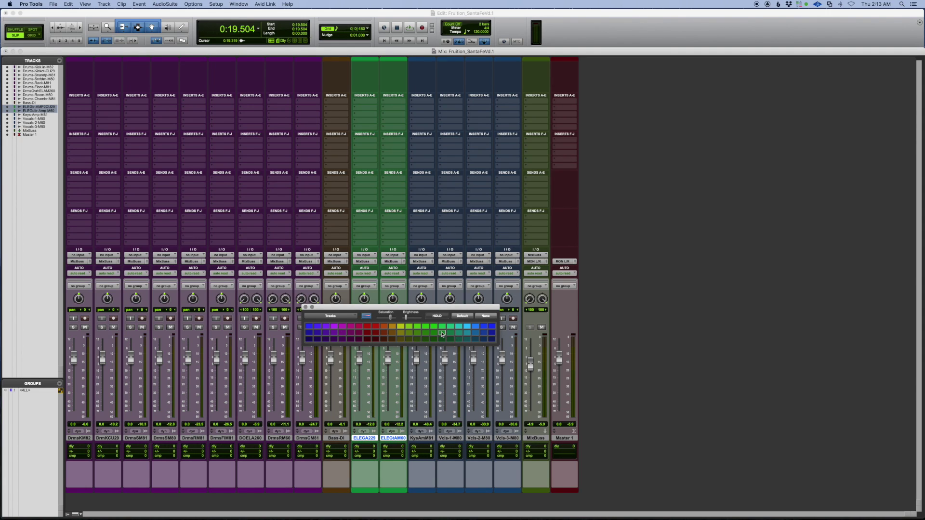
{"action": "left_click", "coordinate": [350, 333]}
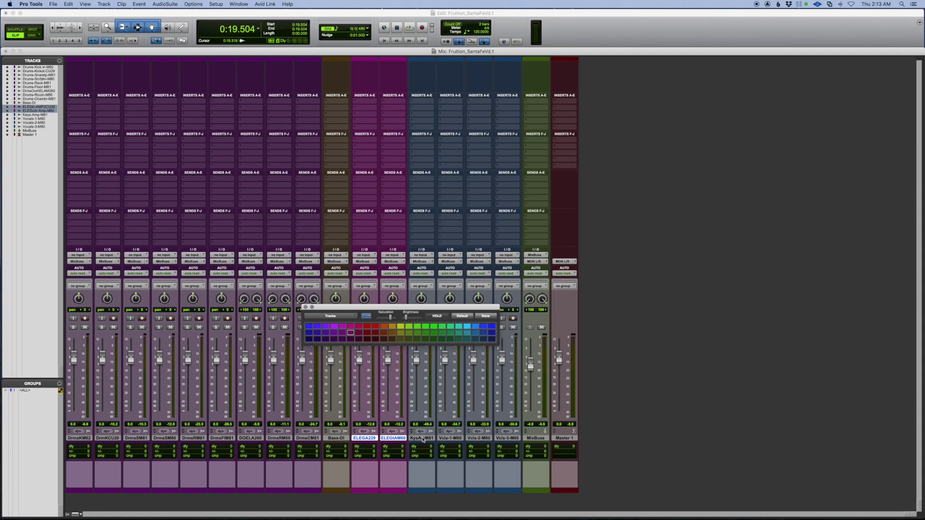
Step: Color the Keys-Amp track orange-brown after trying out yellow
{"action": "left_click", "coordinate": [423, 438]}
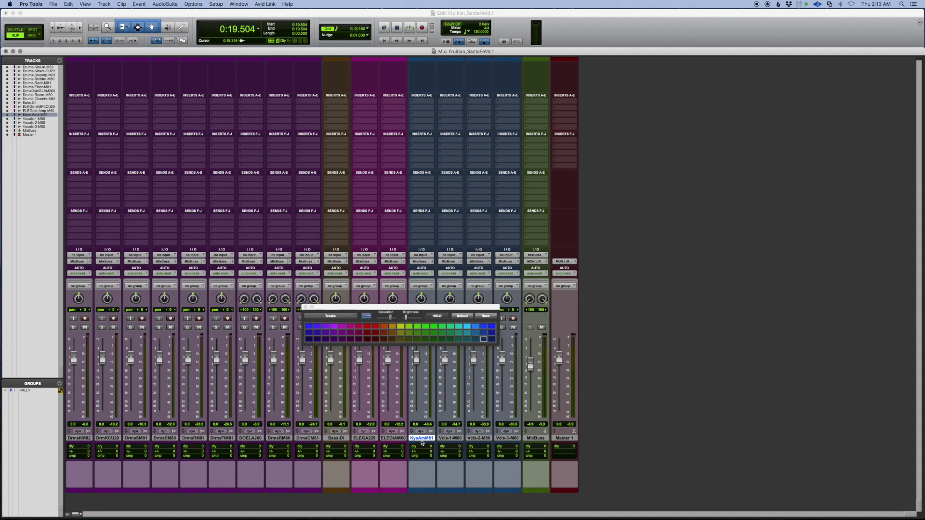
{"action": "left_click", "coordinate": [409, 339]}
{"action": "left_click", "coordinate": [400, 332]}
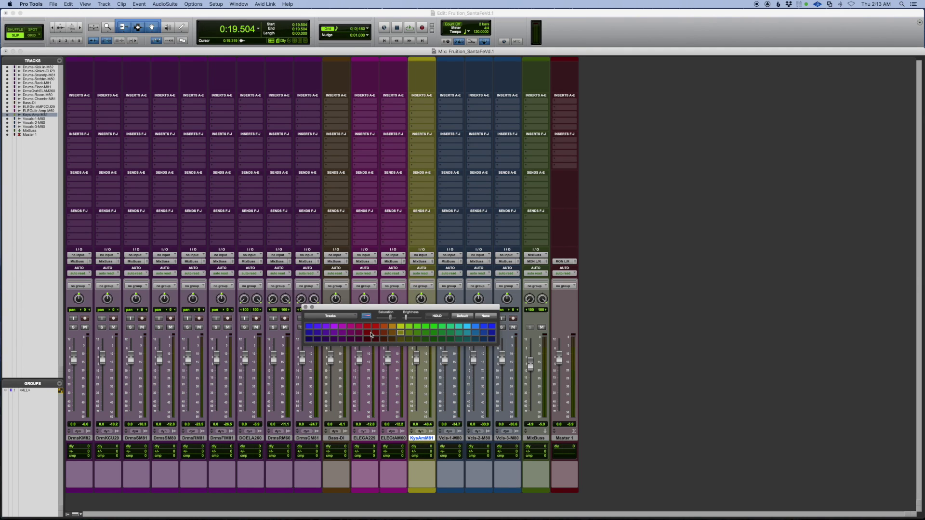
{"action": "left_click", "coordinate": [392, 333]}
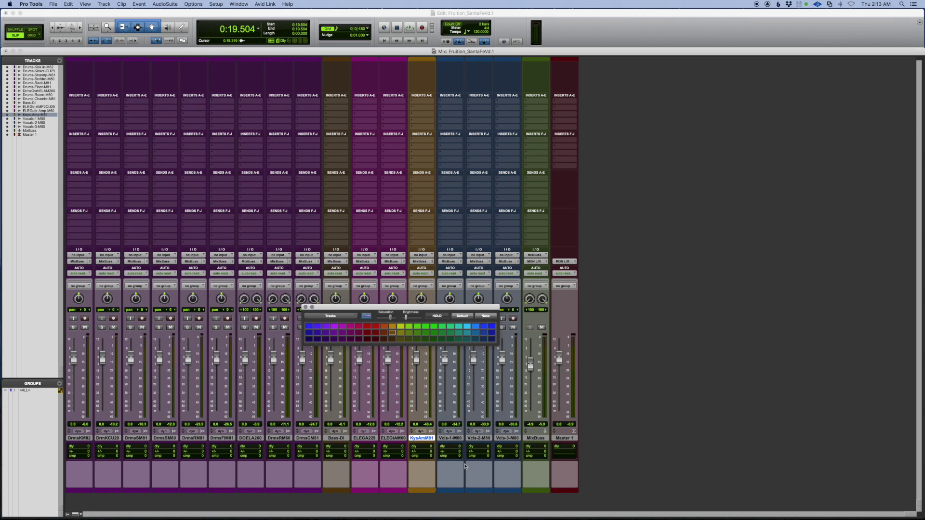
Step: Color the three vocal tracks dark blue and close the Color Palette
{"action": "left_click", "coordinate": [462, 438]}
{"action": "left_click", "coordinate": [509, 439], "text": "shift"}
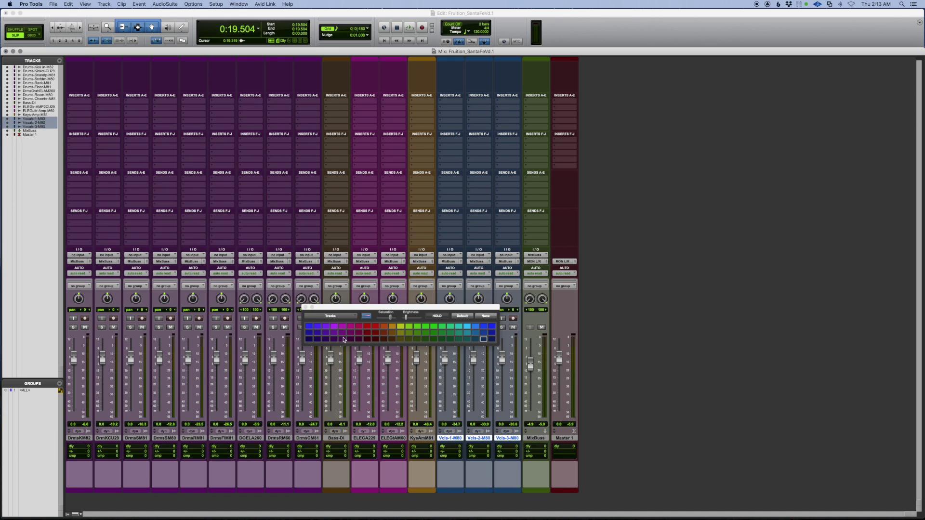
{"action": "left_click", "coordinate": [317, 339]}
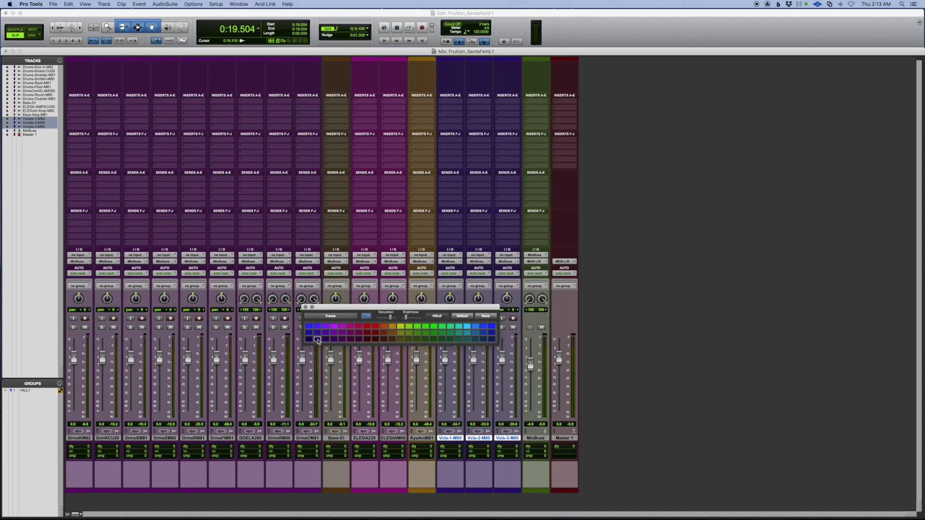
{"action": "left_click", "coordinate": [305, 307]}
Step: Select the MixBuss track and briefly play the session from about 0:19.5, ending in the Edit window
{"action": "left_click", "coordinate": [535, 439]}
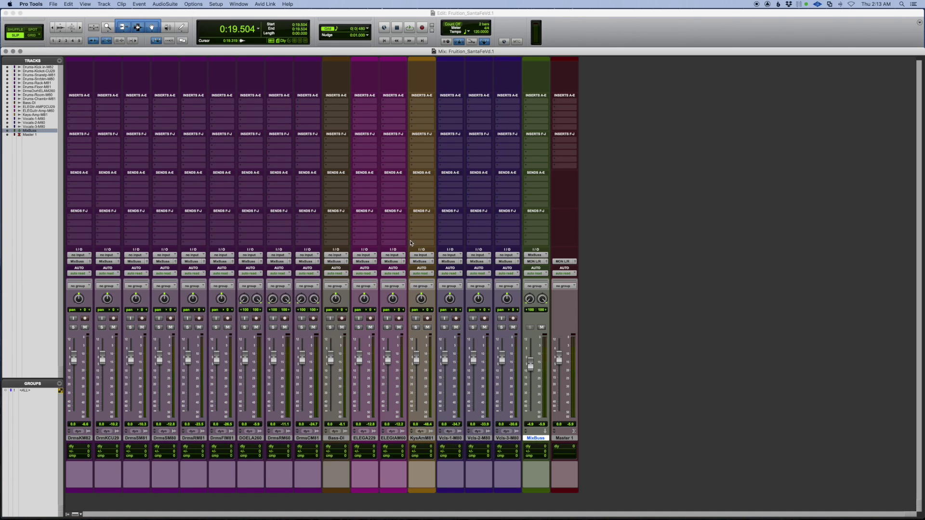
{"action": "key", "text": "space"}
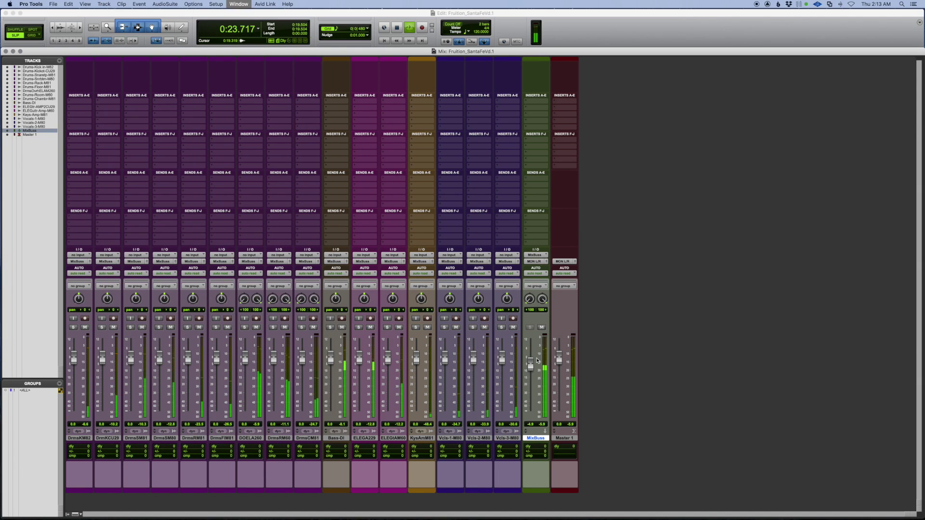
{"action": "key", "text": "super+equal"}
{"action": "key", "text": "space"}
Step: Look over all the color-coded tracks in the Edit window and return to the Mix window
{"action": "scroll", "coordinate": [387, 277], "scroll_direction": "down", "scroll_amount": 5}
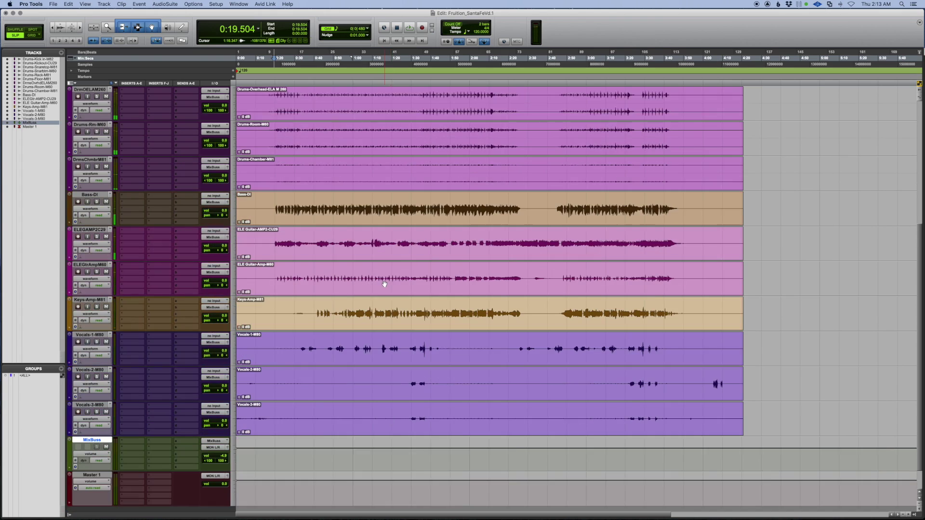
{"action": "scroll", "coordinate": [385, 284], "scroll_direction": "up", "scroll_amount": 7}
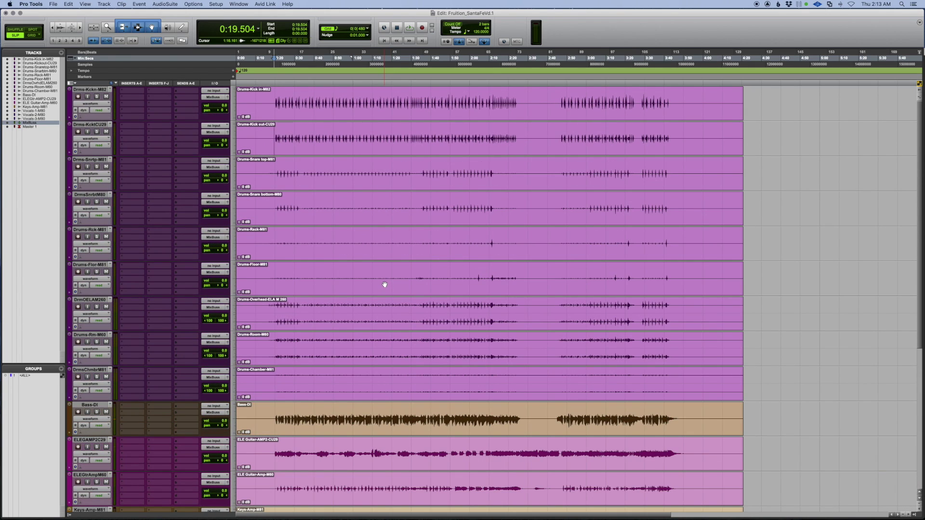
{"action": "scroll", "coordinate": [385, 284], "scroll_direction": "down", "scroll_amount": 6}
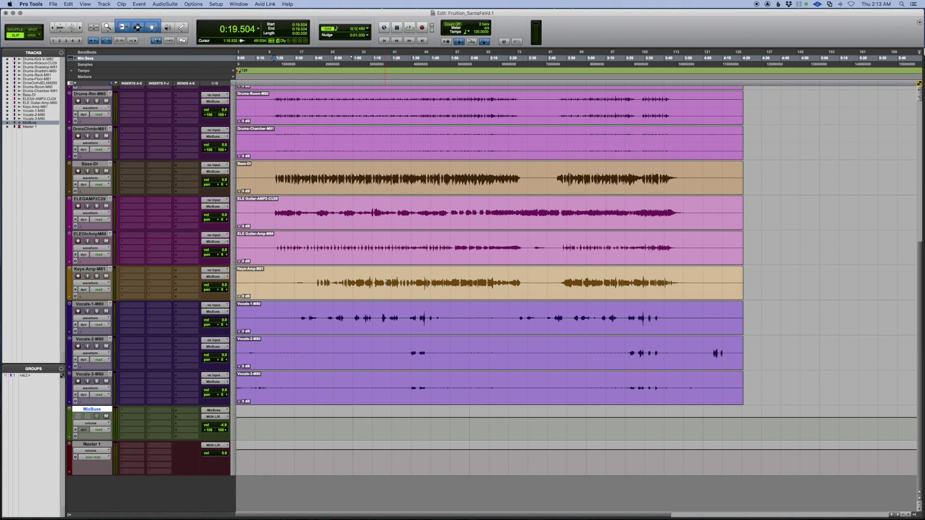
{"action": "key", "text": "super+equal"}
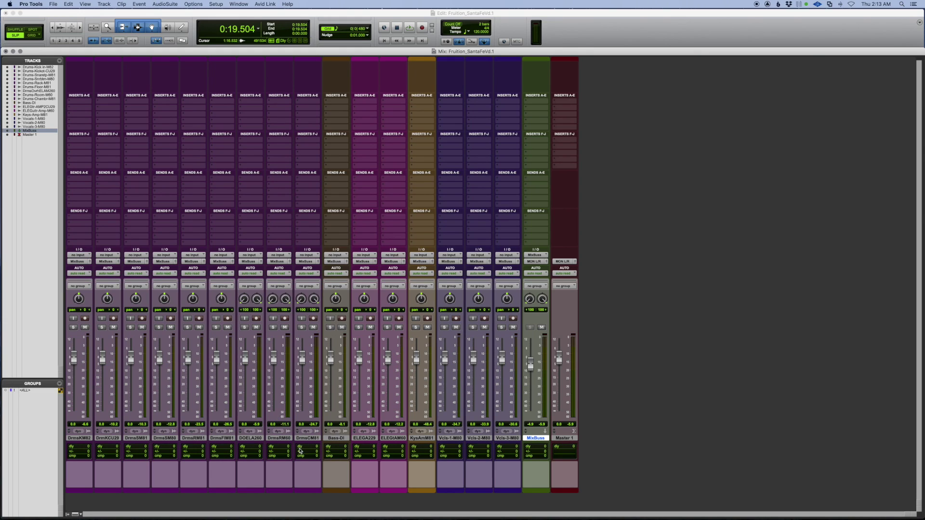
Step: Create a Mix/Edit group named AllTrx containing all tracks from Drums-Kick in through Vocals-3, excluding MixBuss and Master 1
{"action": "left_click", "coordinate": [306, 438]}
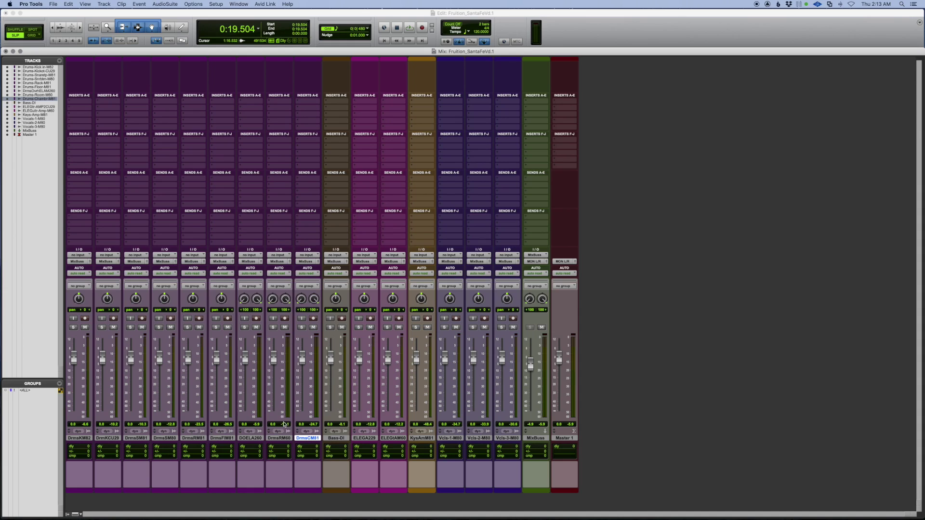
{"action": "left_click", "coordinate": [79, 439]}
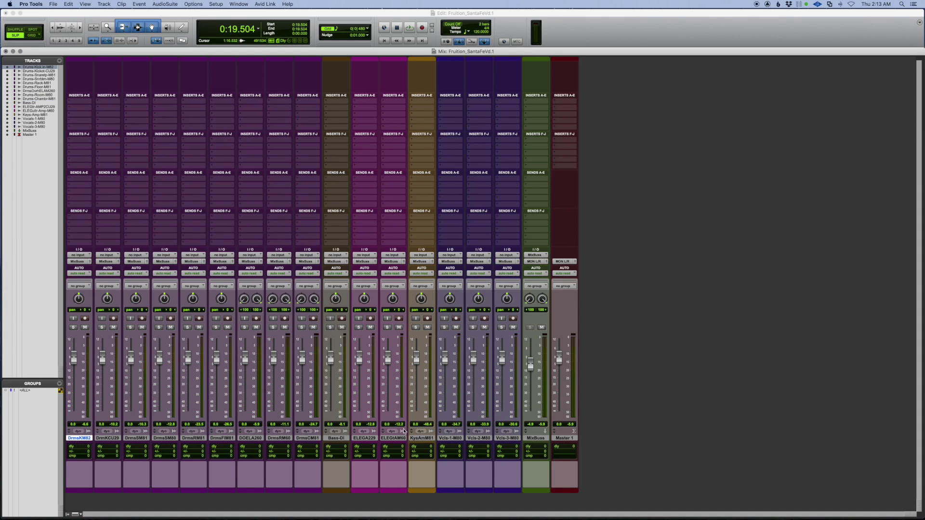
{"action": "left_click", "coordinate": [513, 439], "text": "shift"}
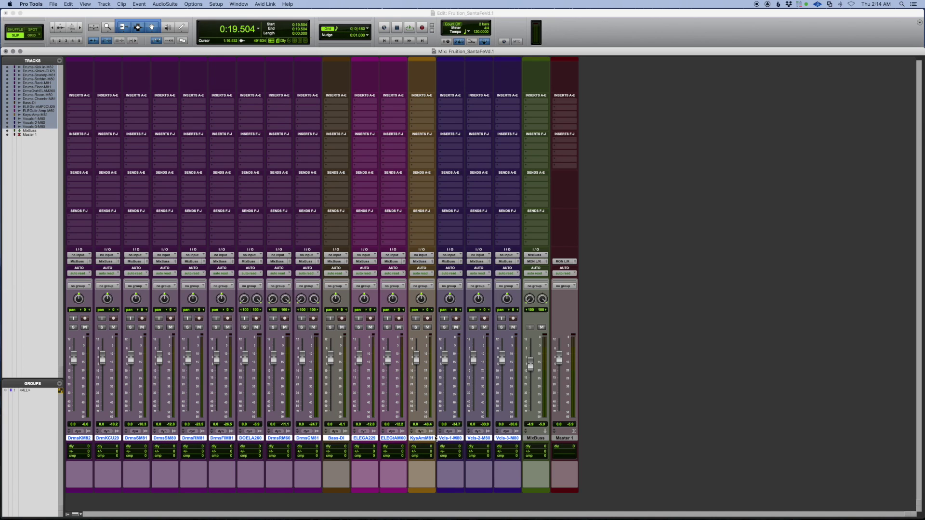
{"action": "key", "text": "super+g"}
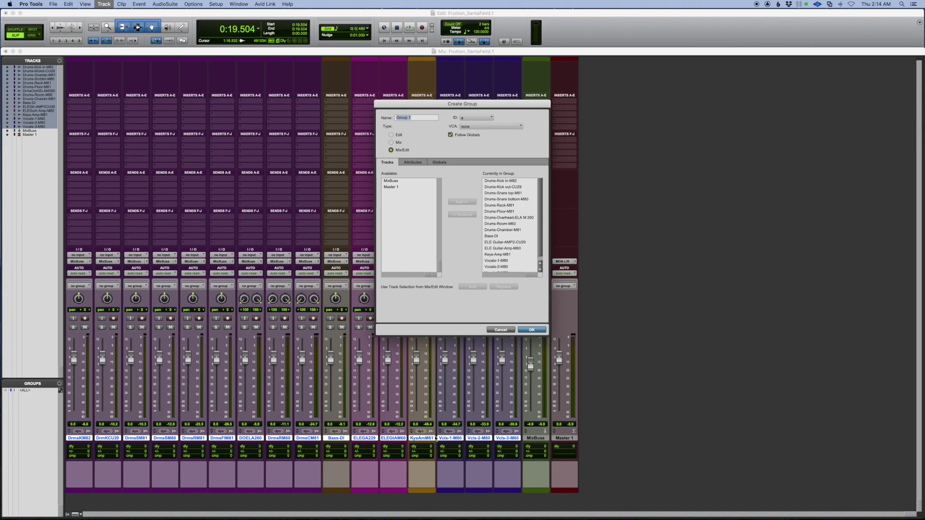
{"action": "type", "text": "AllTrx"}
{"action": "key", "text": "Return"}
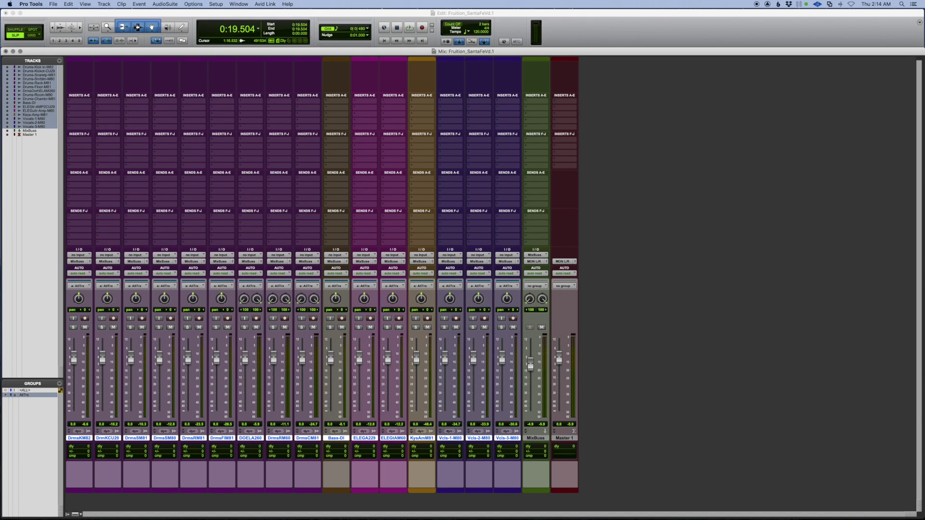
Step: Go to the Edit window and audition the session's opening from about 0:05.9, 0:11.3 and 0:16.2
{"action": "key", "text": "super+equal"}
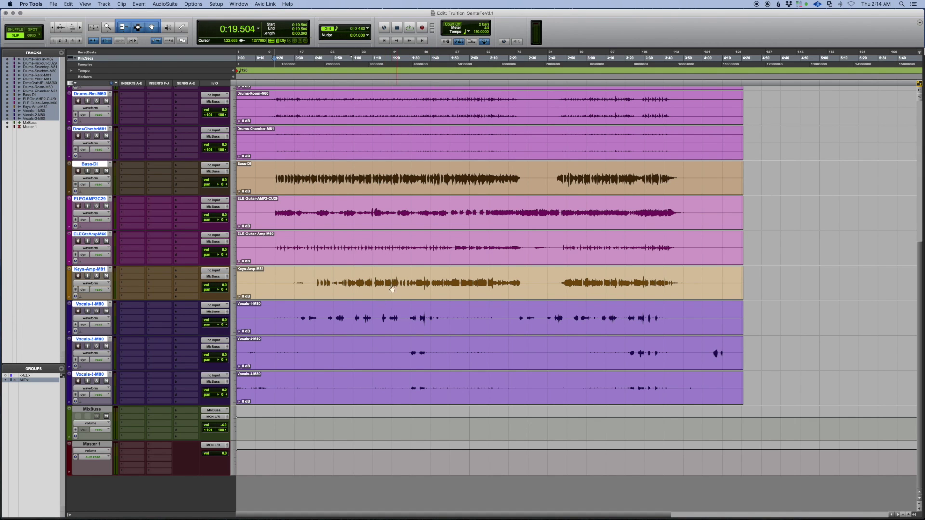
{"action": "key", "text": "space"}
{"action": "left_click", "coordinate": [248, 316]}
{"action": "key", "text": "space"}
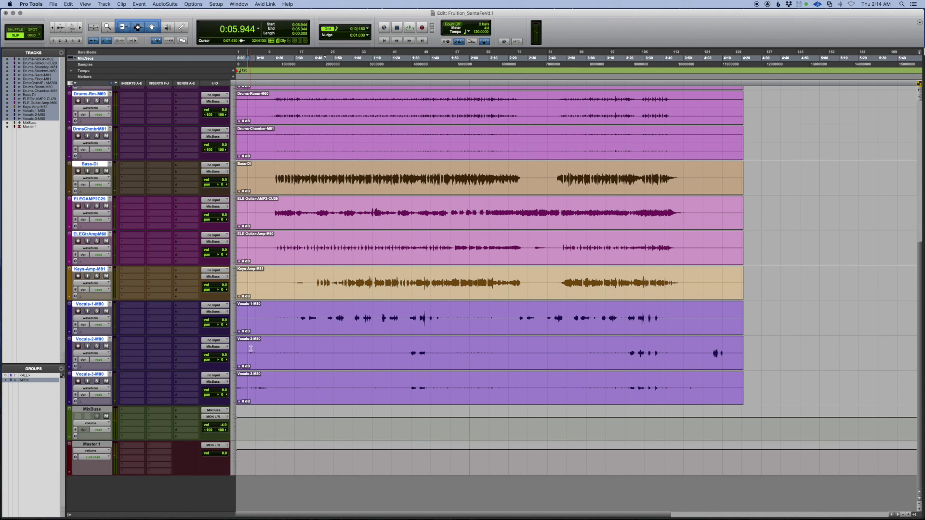
{"action": "left_click", "coordinate": [259, 382]}
{"action": "key", "text": "space"}
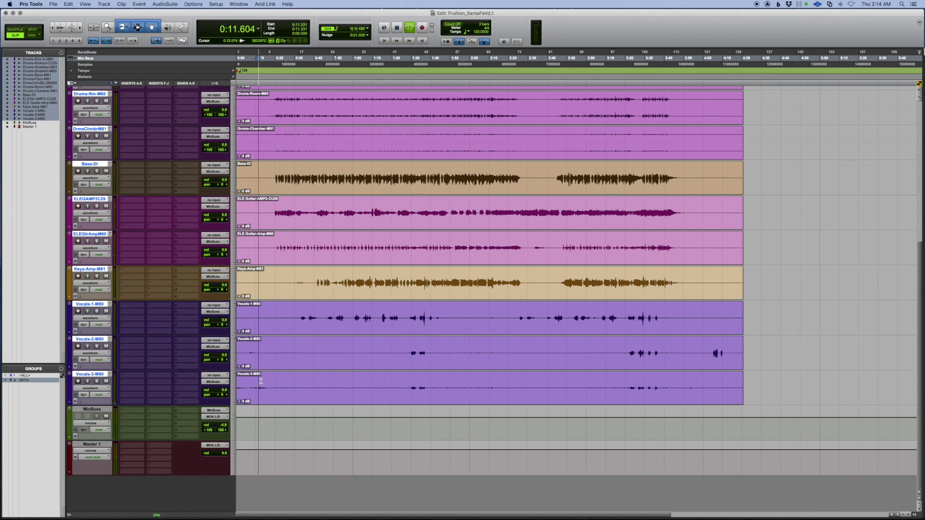
{"action": "scroll", "coordinate": [289, 337], "scroll_direction": "up", "scroll_amount": 7}
{"action": "key", "text": "space"}
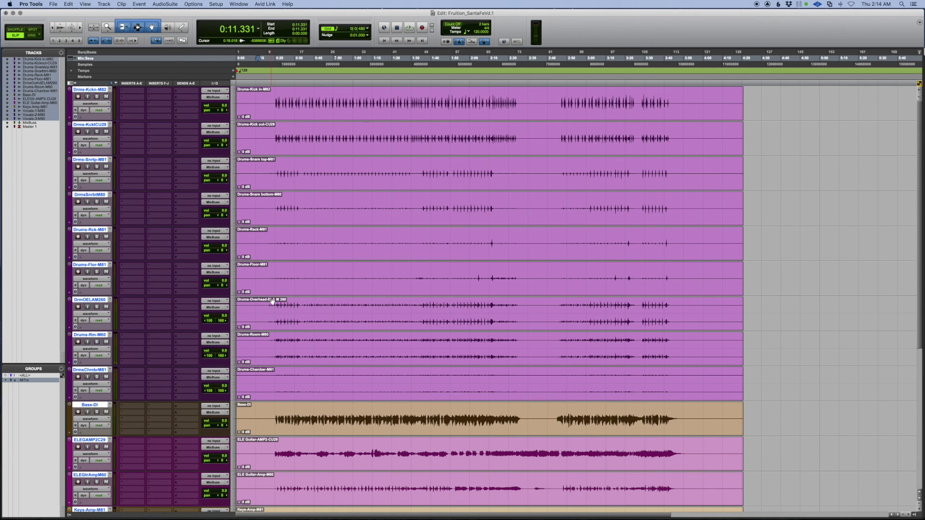
{"action": "left_click", "coordinate": [267, 306]}
{"action": "key", "text": "space"}
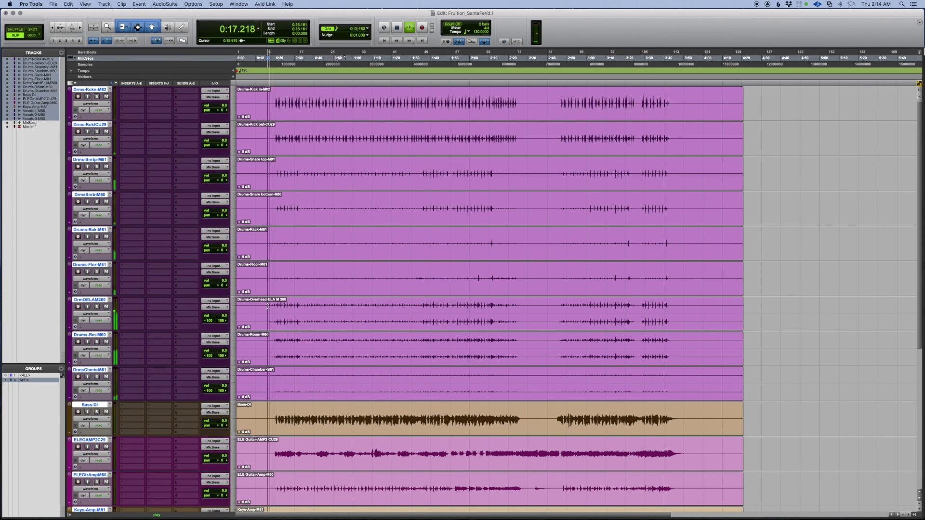
{"action": "key", "text": "space"}
Step: Enlarge the grouped tracks to jumbo height and check their opening waveforms while playing from about 0:15.2
{"action": "left_click", "coordinate": [71, 302]}
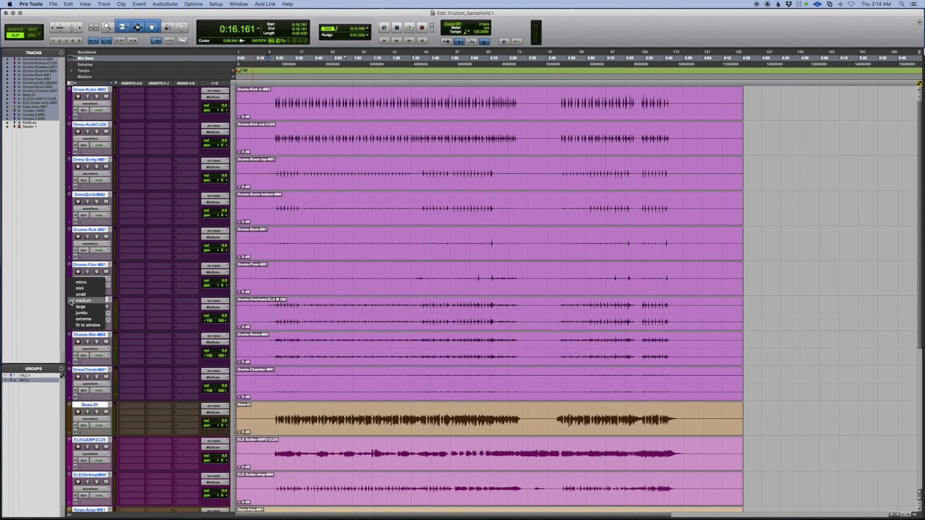
{"action": "left_click", "coordinate": [210, 320]}
{"action": "left_click", "coordinate": [266, 241]}
{"action": "key", "text": "space"}
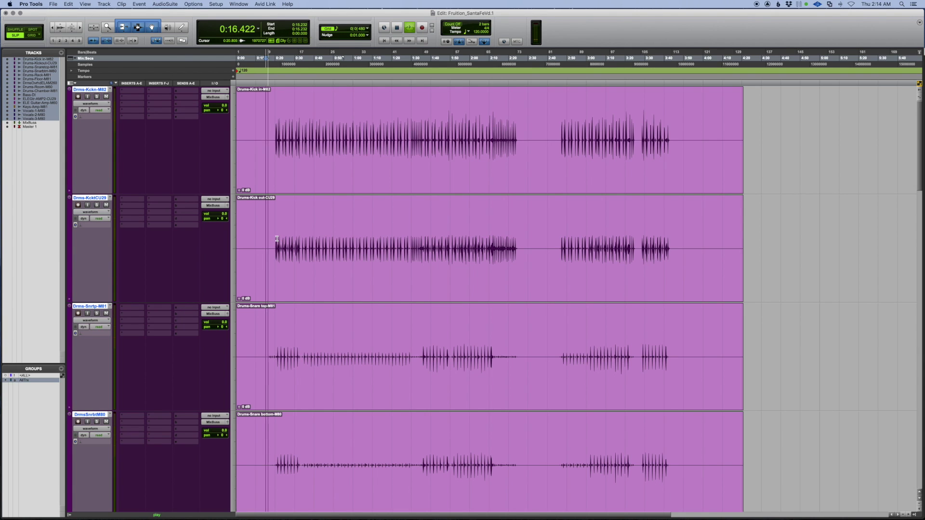
{"action": "scroll", "coordinate": [277, 240], "scroll_direction": "down", "scroll_amount": 6}
{"action": "scroll", "coordinate": [276, 240], "scroll_direction": "down", "scroll_amount": 2}
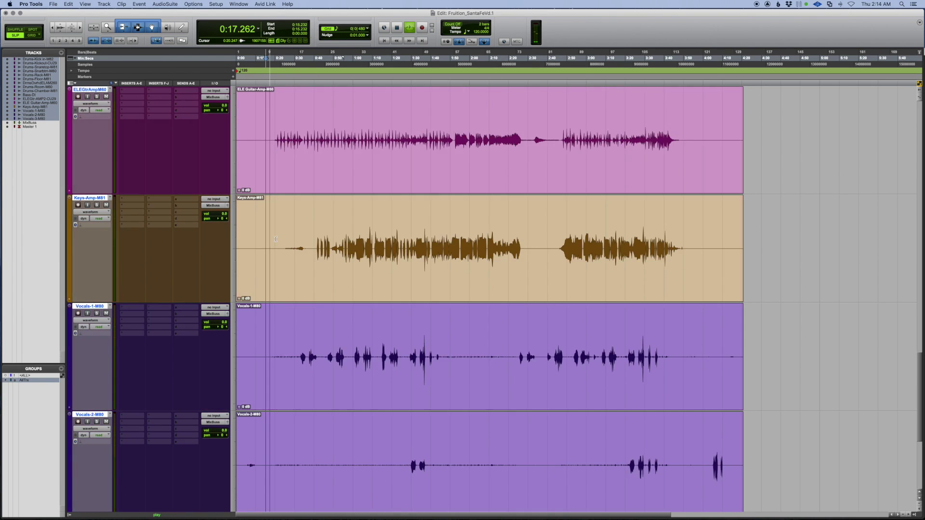
{"action": "scroll", "coordinate": [276, 239], "scroll_direction": "up", "scroll_amount": 2}
{"action": "key", "text": "space"}
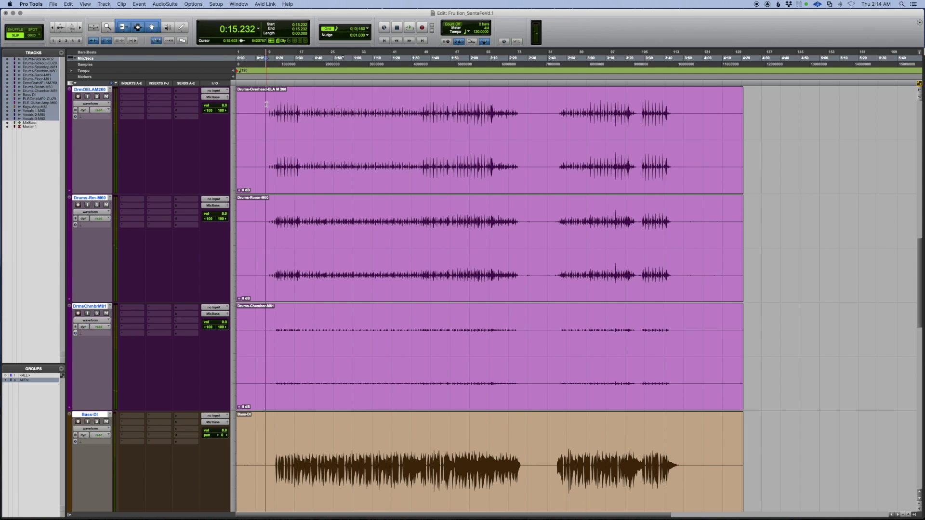
Step: Audition the count-in on the Drums-Overhead track from about 0:17 to locate the song's first note, with the timeline magnified
{"action": "left_click", "coordinate": [270, 107]}
{"action": "key", "text": "space"}
{"action": "key", "text": "space"}
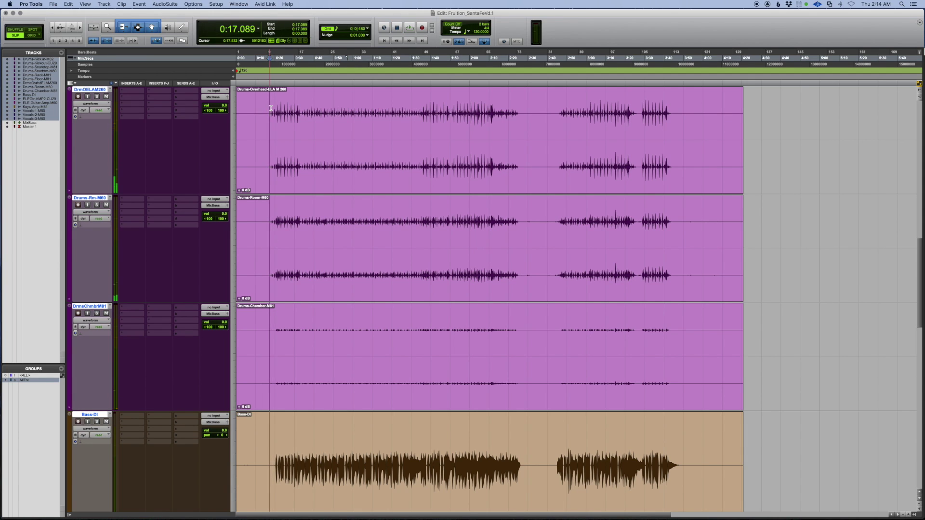
{"action": "key", "text": "super+bracketright"}
{"action": "key", "text": "super+bracketright"}
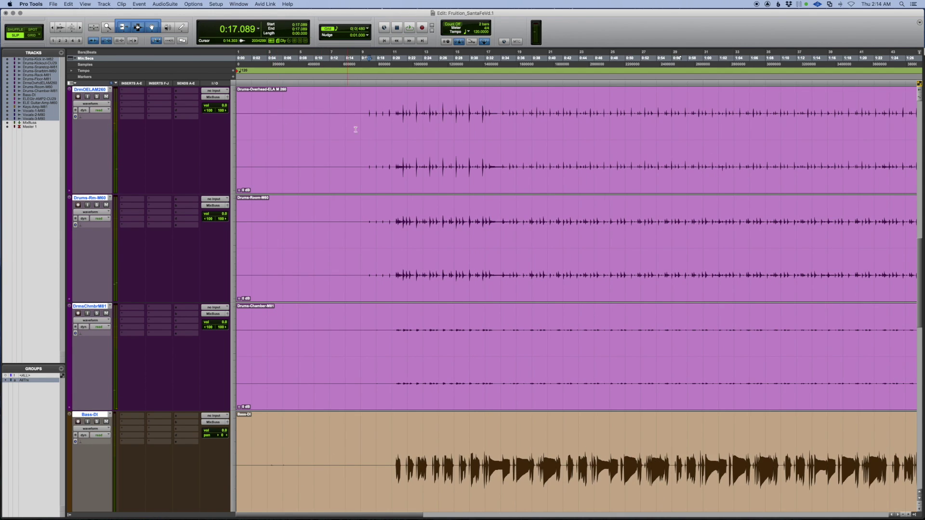
{"action": "left_click", "coordinate": [404, 114]}
{"action": "key", "text": "space"}
{"action": "left_click", "coordinate": [390, 114]}
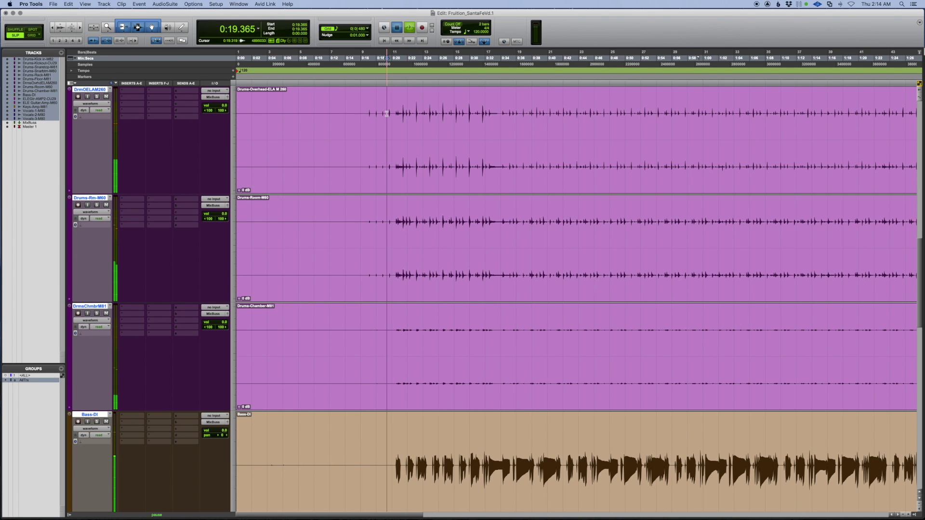
{"action": "key", "text": "space"}
Step: Place the edit cursor at about 0:19.876 by ear, just before the song begins, and separate all grouped clips there
{"action": "left_click", "coordinate": [390, 113]}
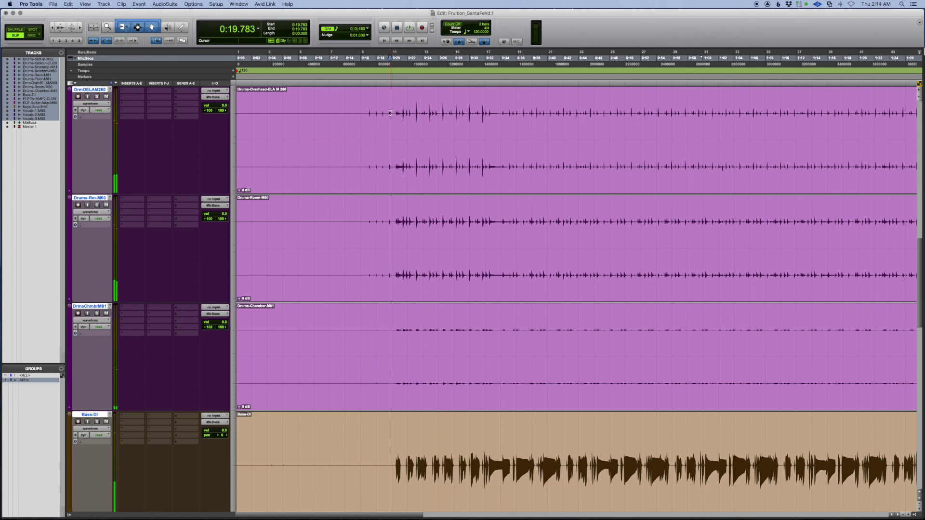
{"action": "key", "text": "space"}
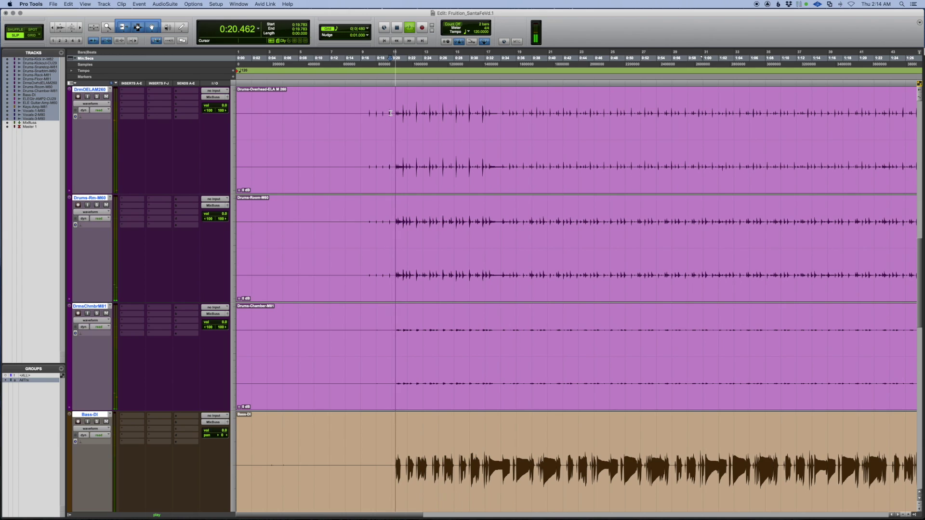
{"action": "key", "text": "space"}
{"action": "left_click", "coordinate": [390, 113]}
{"action": "key", "text": "space"}
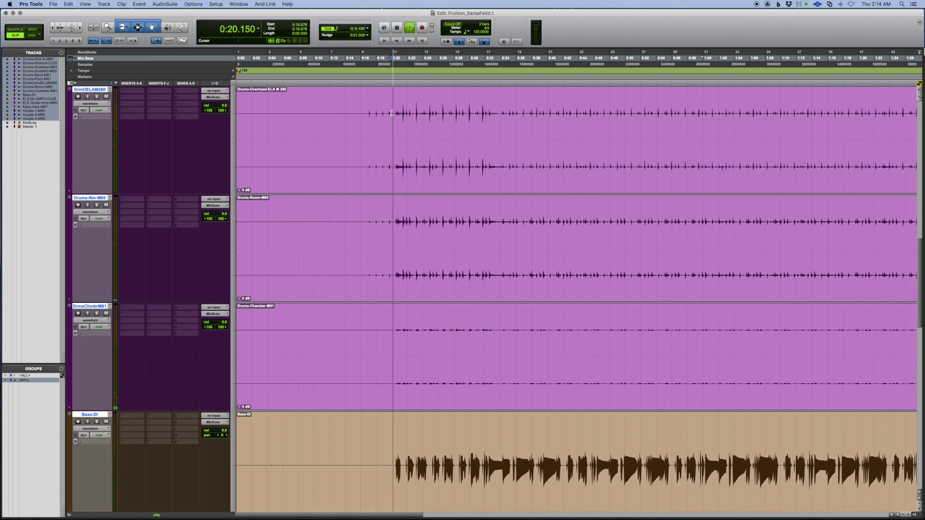
{"action": "key", "text": "space"}
{"action": "key", "text": "space"}
{"action": "key", "text": "space"}
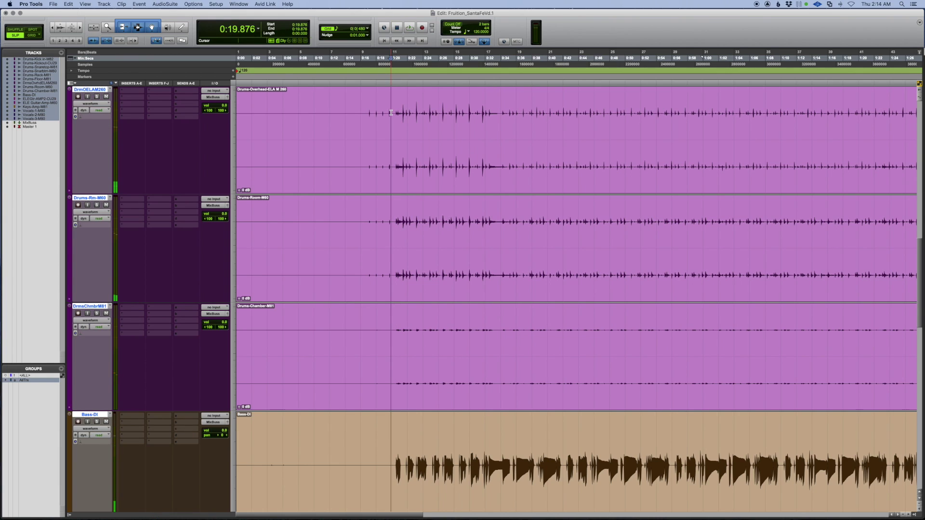
{"action": "key", "text": "super+e"}
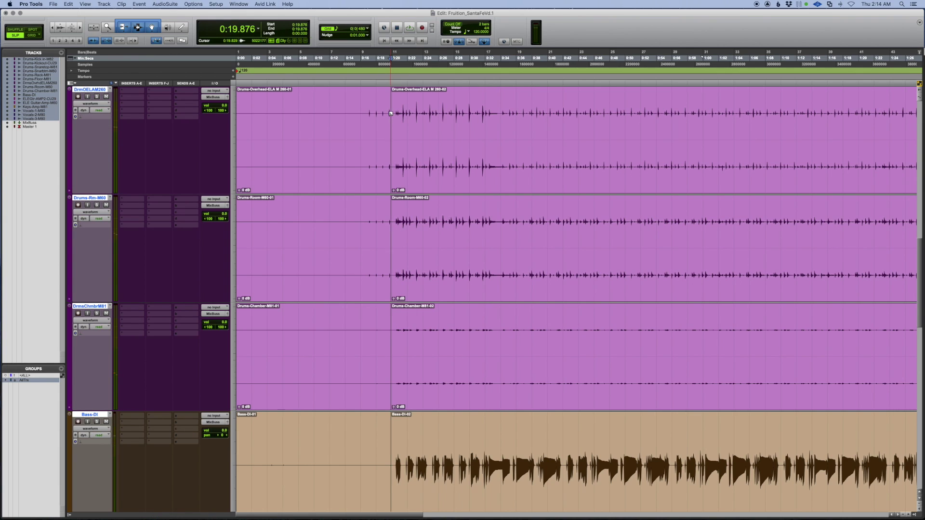
Step: Set the tracks to medium height and delete the separated count-in clips before 0:19.876 on all grouped tracks
{"action": "left_click", "coordinate": [75, 184]}
{"action": "left_click", "coordinate": [82, 180], "text": "alt"}
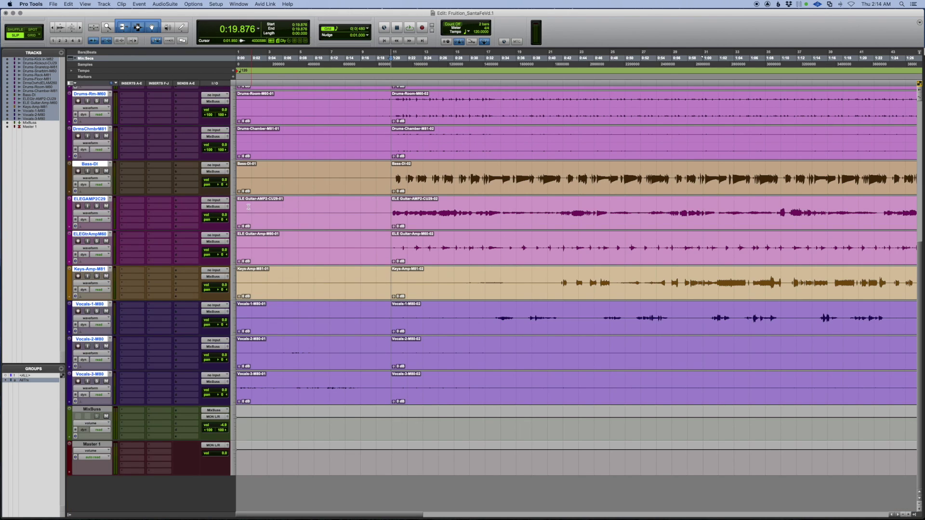
{"action": "left_click", "coordinate": [284, 190]}
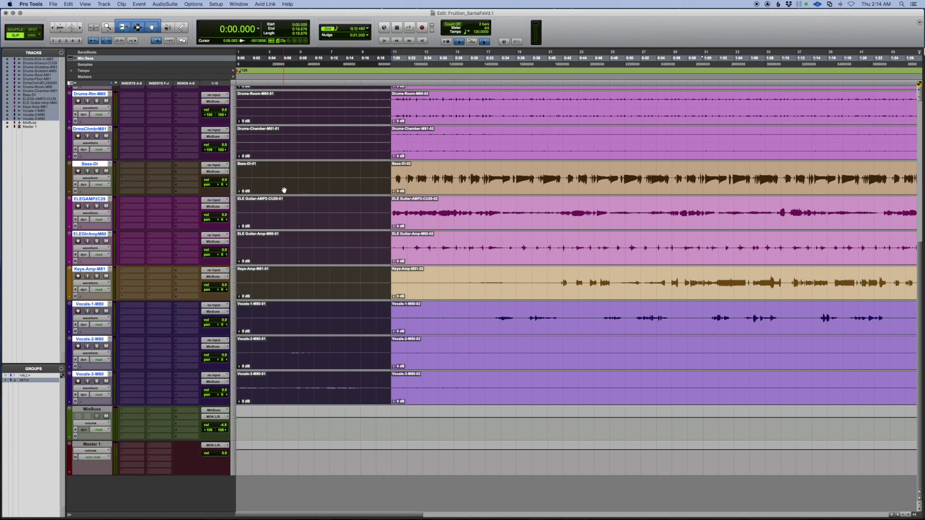
{"action": "key", "text": "BackSpace"}
Step: Move the remaining clips together so they start at about 0:00.743, and play from the session start to check
{"action": "left_click_drag", "start_coordinate": [454, 262], "coordinate": [307, 265]}
{"action": "key", "text": "Return"}
{"action": "key", "text": "space"}
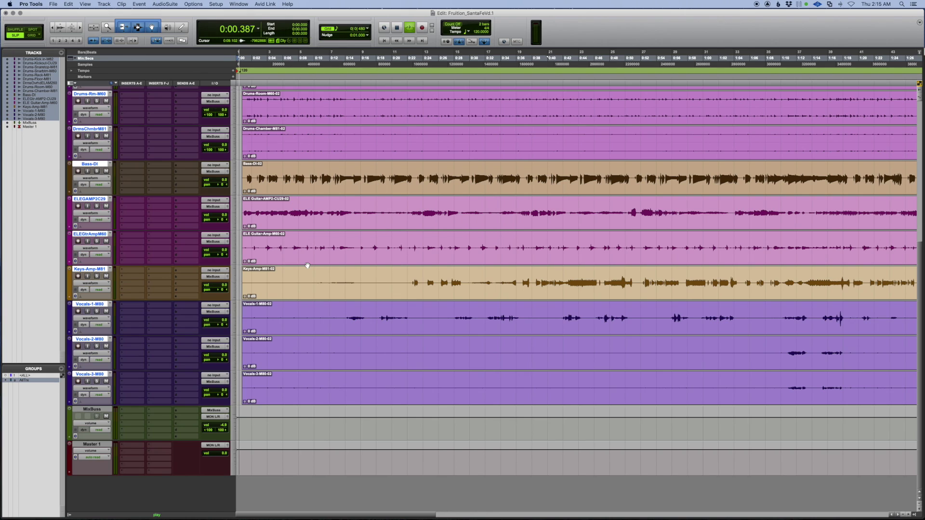
{"action": "key", "text": "space"}
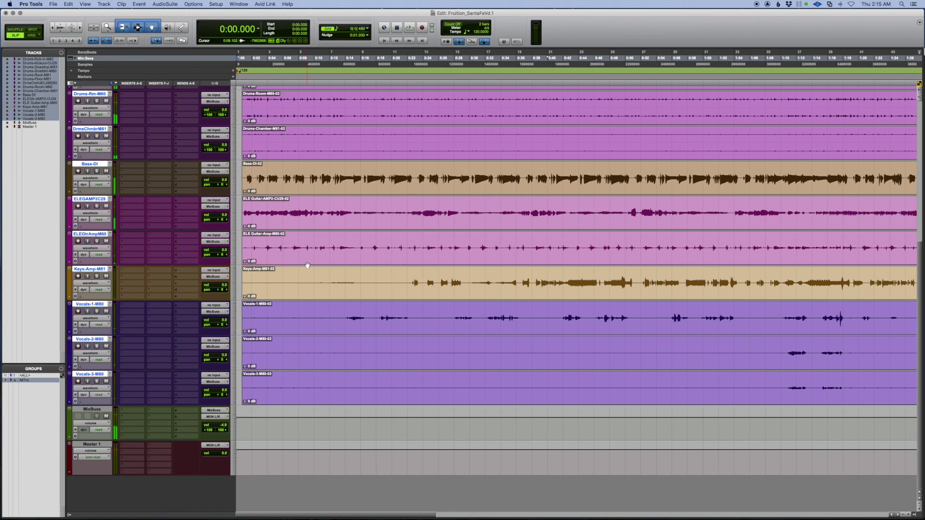
Step: Set the grouped tracks to jumbo height and add a fade-in about 0.51 seconds long to the start of their clips
{"action": "left_click", "coordinate": [69, 201]}
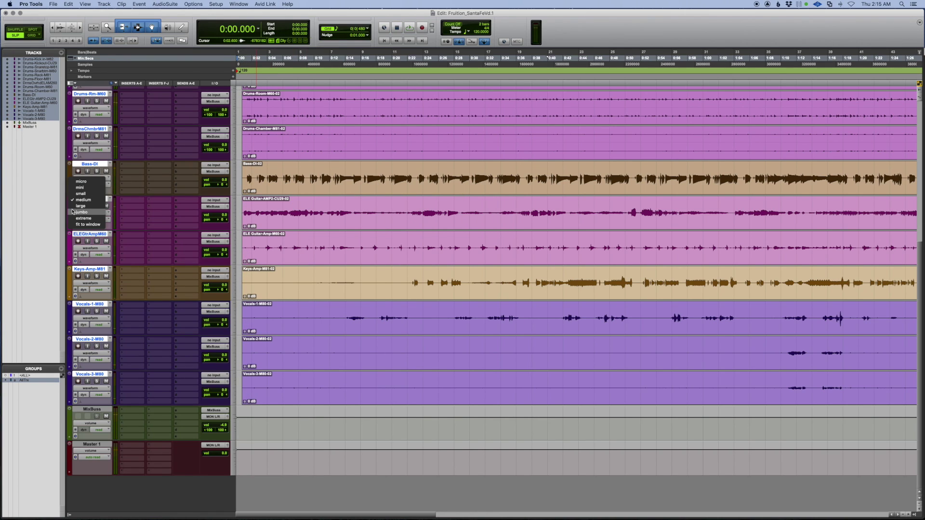
{"action": "left_click", "coordinate": [80, 213]}
{"action": "left_click_drag", "start_coordinate": [244, 186], "coordinate": [245, 227]}
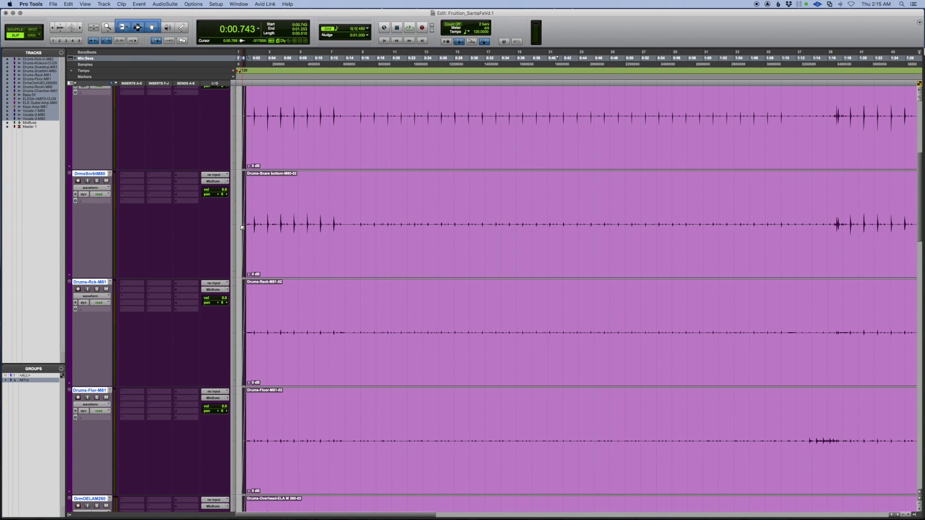
Step: Play the opening twice from the session start to check the fade-in
{"action": "key", "text": "Return"}
{"action": "key", "text": "space"}
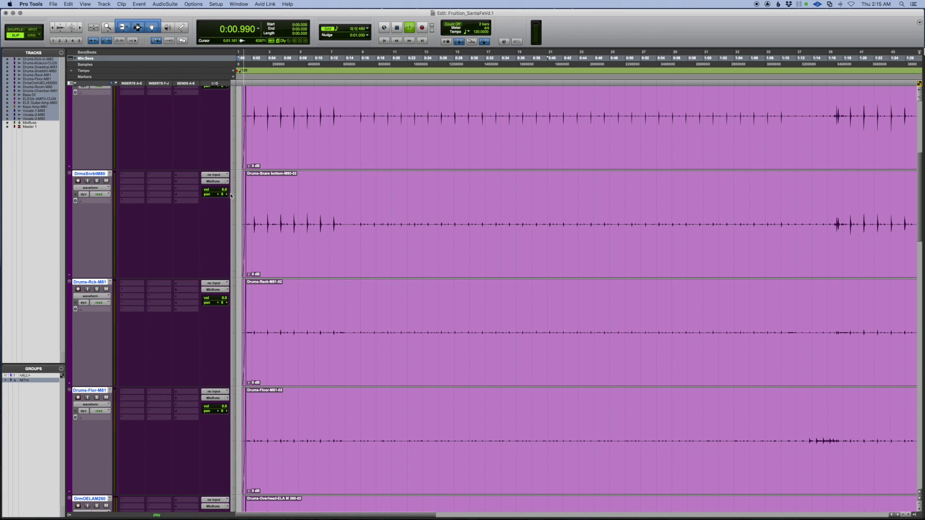
{"action": "key", "text": "space"}
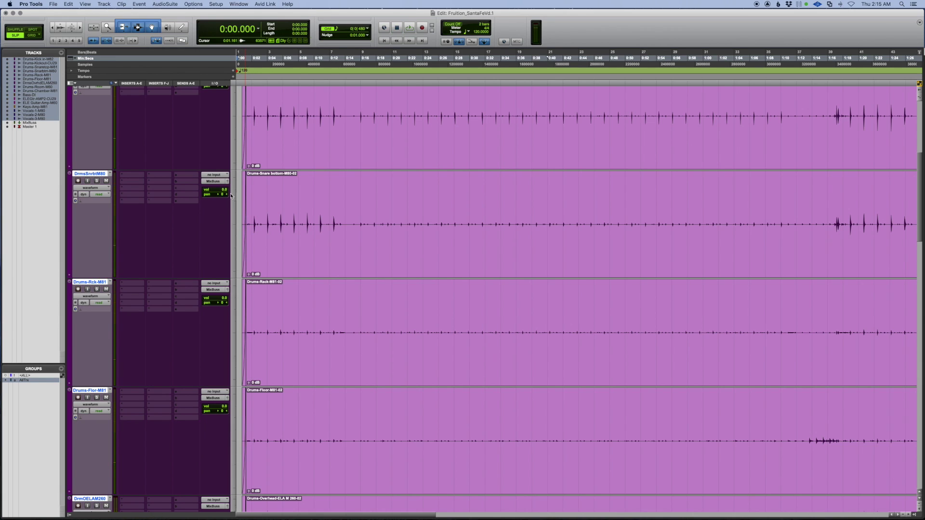
{"action": "key", "text": "space"}
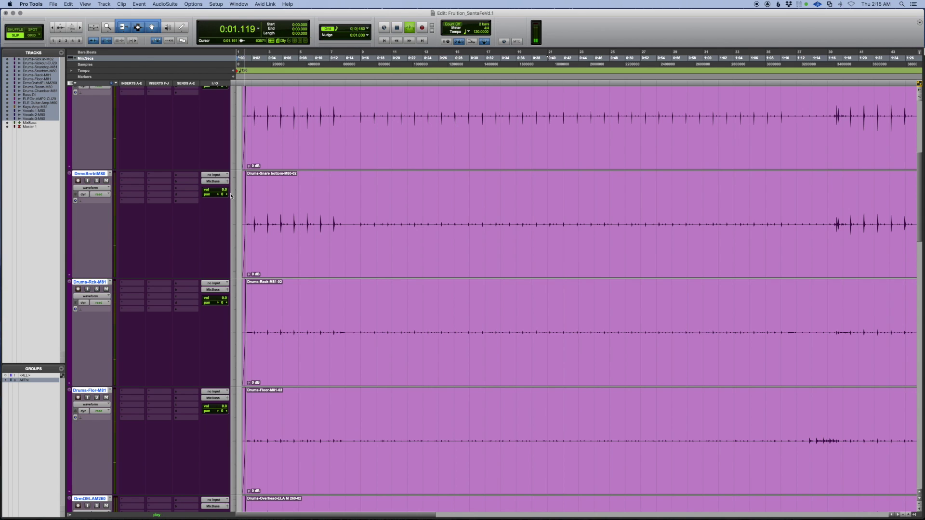
{"action": "key", "text": "space"}
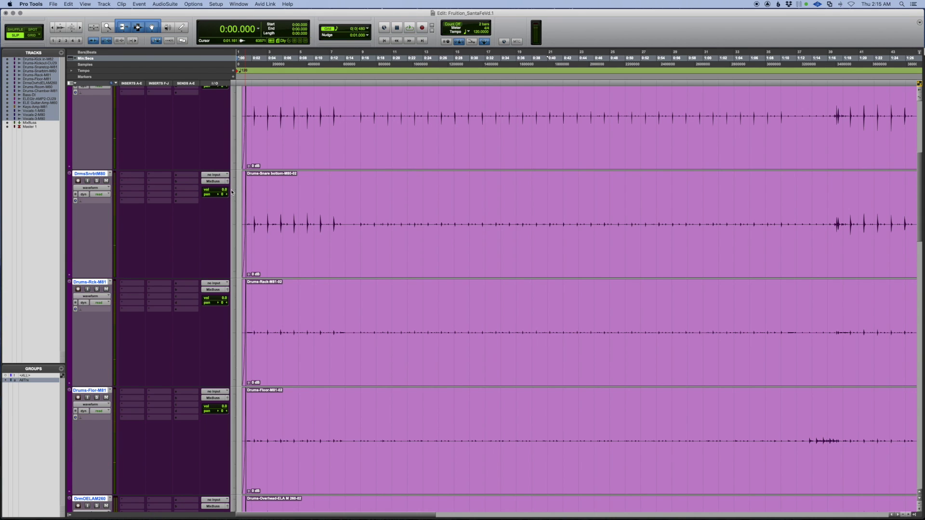
Step: Shorten the fade-in on all grouped clips to about 0.249 seconds
{"action": "key", "text": "super+bracketright"}
{"action": "key", "text": "super+bracketright"}
{"action": "key", "text": "super+bracketright"}
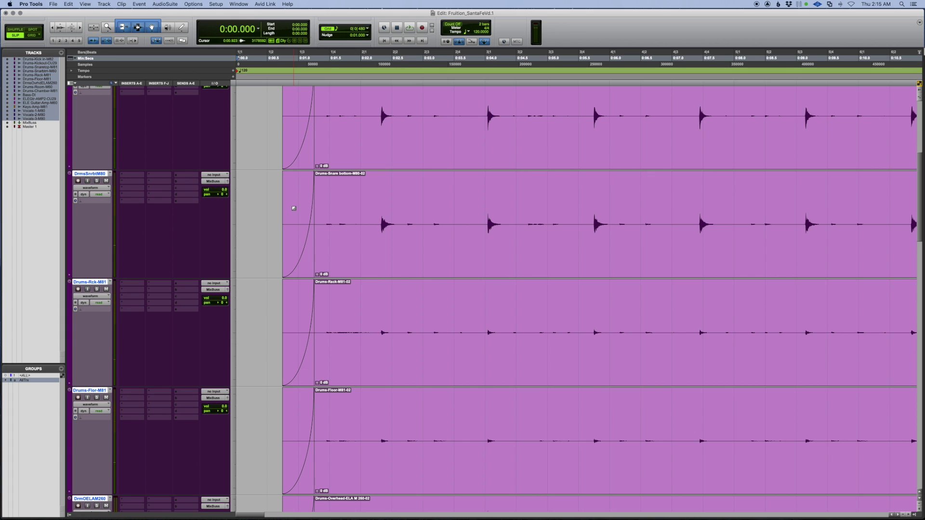
{"action": "scroll", "coordinate": [333, 228], "scroll_direction": "down", "scroll_amount": 10}
{"action": "scroll", "coordinate": [333, 226], "scroll_direction": "up", "scroll_amount": 5}
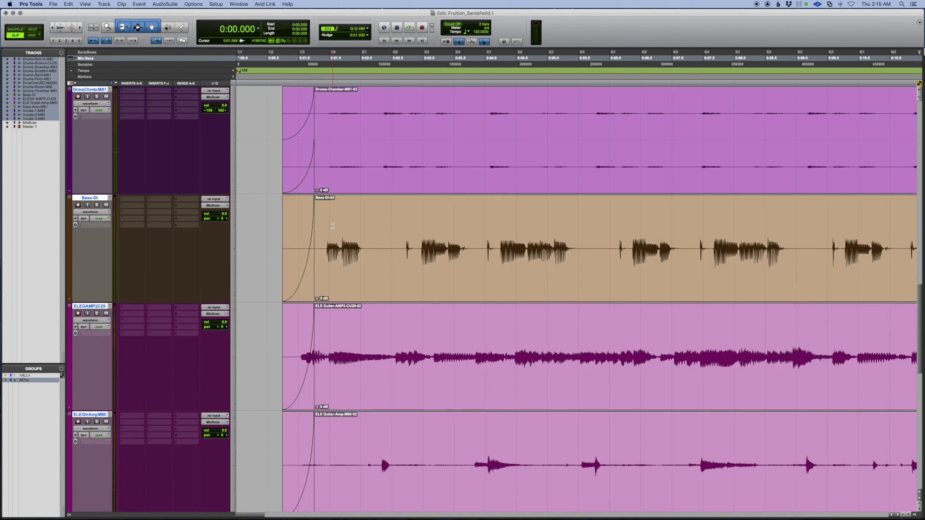
{"action": "scroll", "coordinate": [332, 226], "scroll_direction": "down", "scroll_amount": 2}
{"action": "left_click", "coordinate": [309, 392]}
{"action": "left_click_drag", "start_coordinate": [309, 392], "coordinate": [298, 391]}
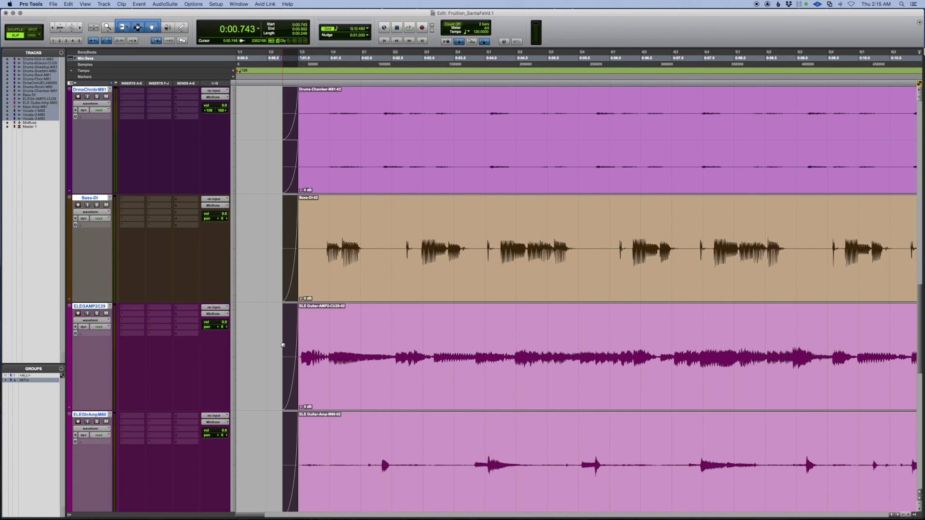
Step: Play from about 0:00.435, just before the clips begin, to check the shortened fade-in
{"action": "left_click", "coordinate": [263, 329]}
{"action": "key", "text": "space"}
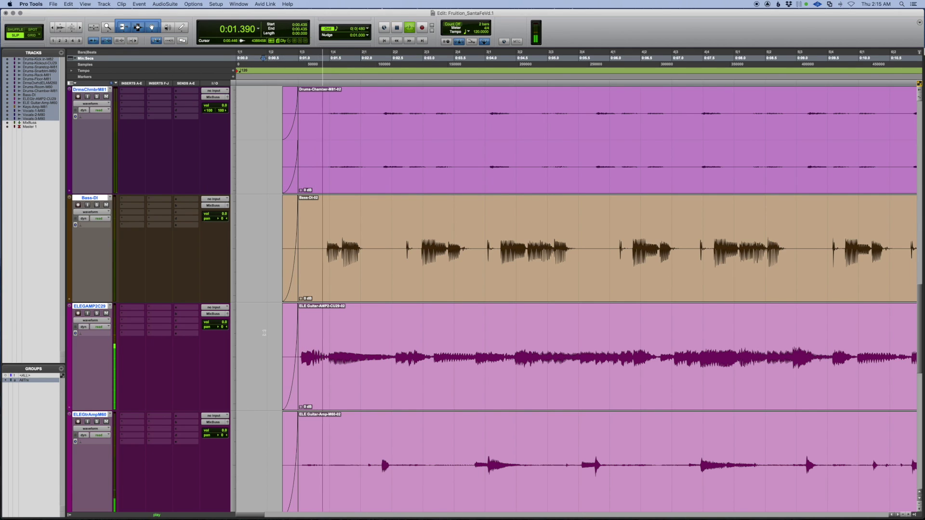
{"action": "key", "text": "space"}
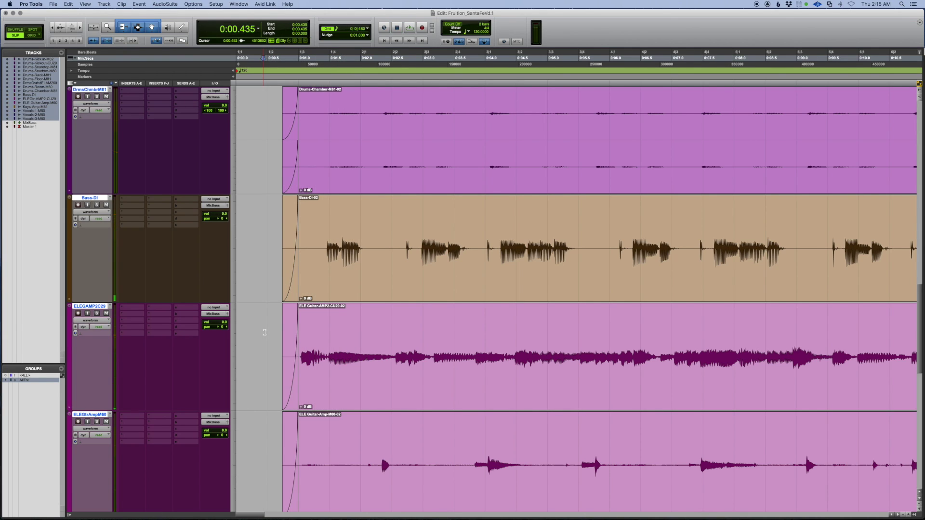
Step: Fit the whole song in the timeline from the session start and reduce the height of all tracks
{"action": "key", "text": "alt+a"}
{"action": "key", "text": "Return"}
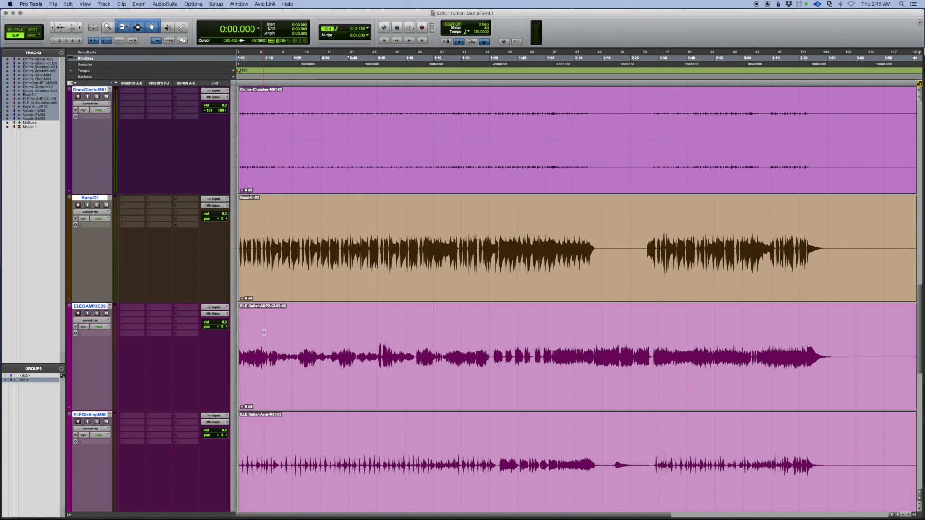
{"action": "left_click", "coordinate": [72, 190]}
{"action": "left_click", "coordinate": [79, 192], "text": "alt"}
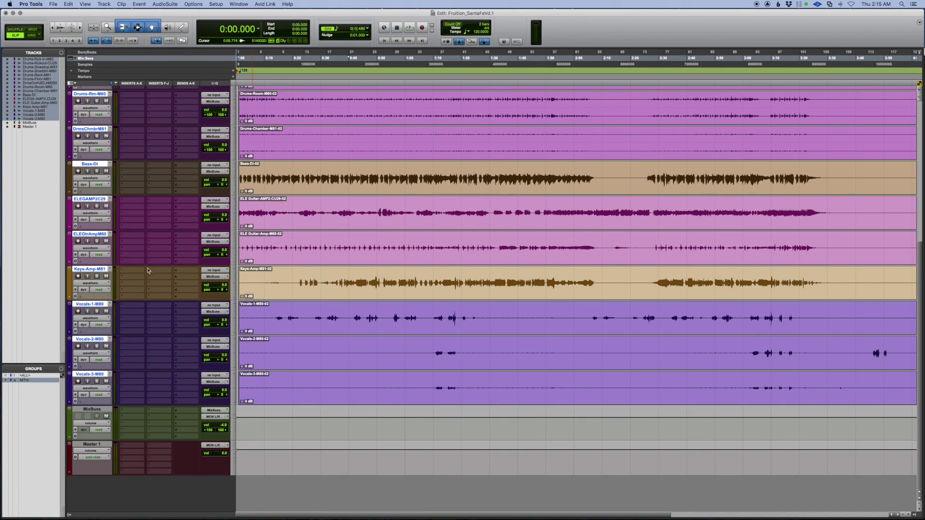
{"action": "left_click", "coordinate": [86, 410]}
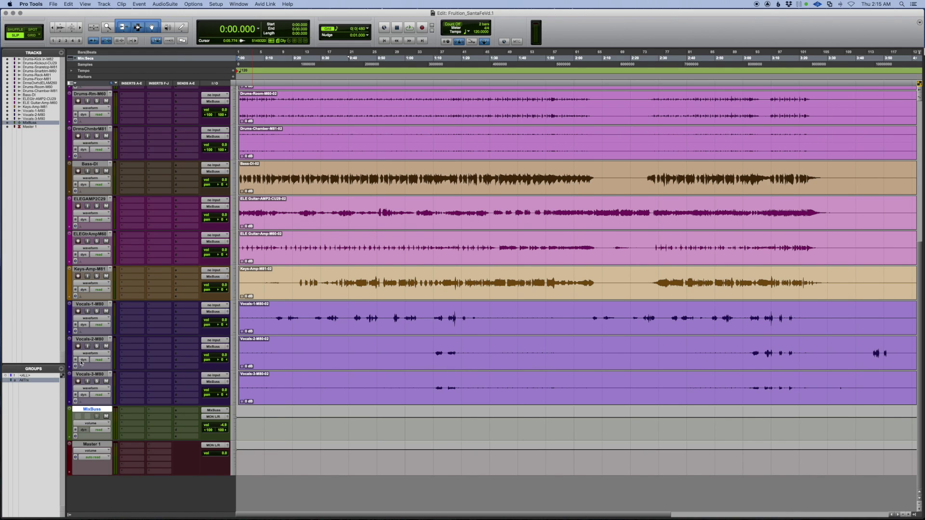
{"action": "left_click", "coordinate": [90, 374]}
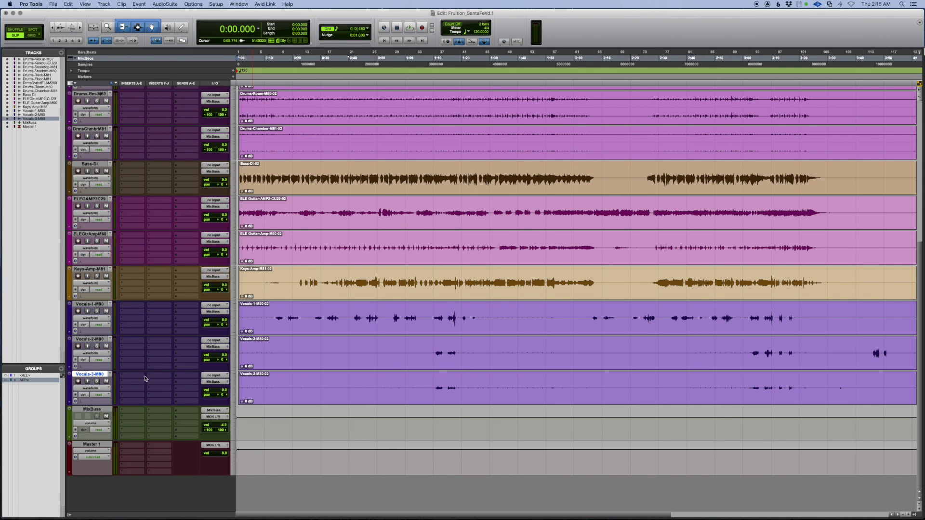
{"action": "scroll", "coordinate": [145, 378], "scroll_direction": "up", "scroll_amount": 10}
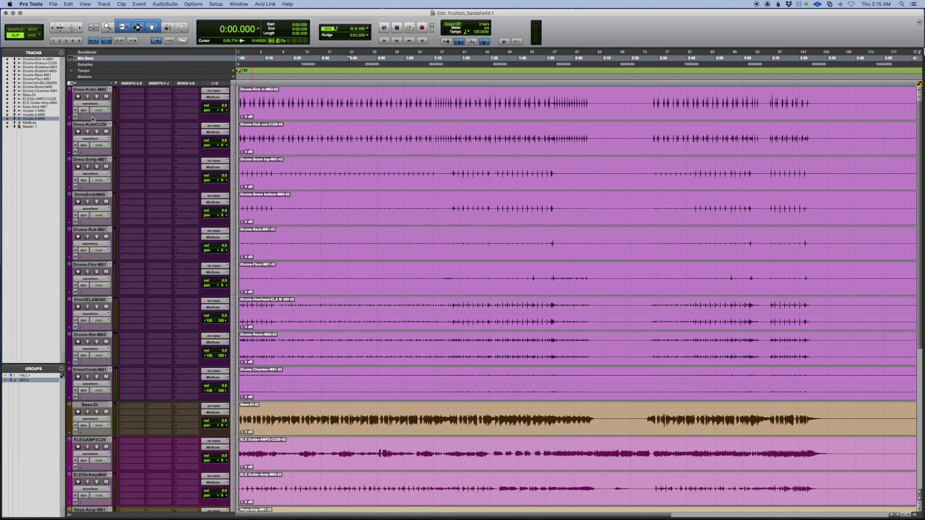
Step: Disable the all-tracks group and create a Mix/Edit group named Drums from the nine drum tracks, Kick In through Chamber
{"action": "left_click", "coordinate": [90, 91]}
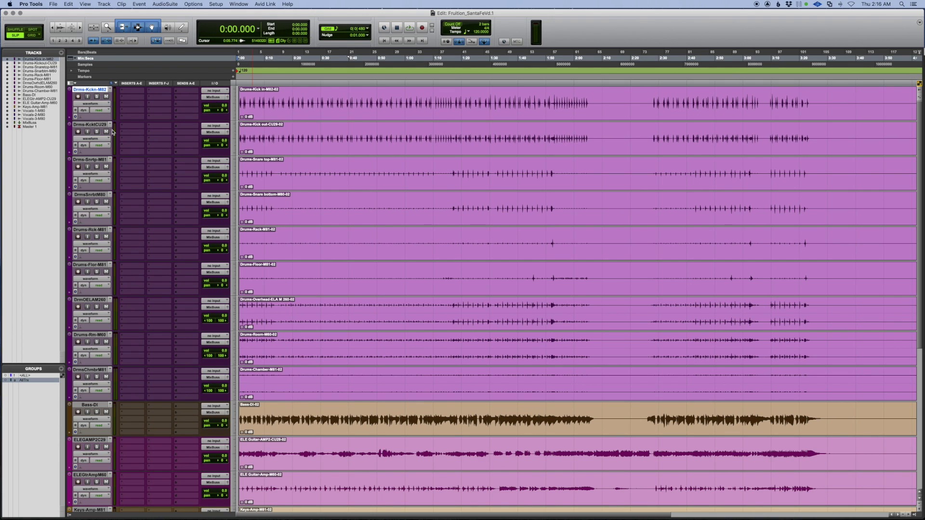
{"action": "key", "text": "super+equal"}
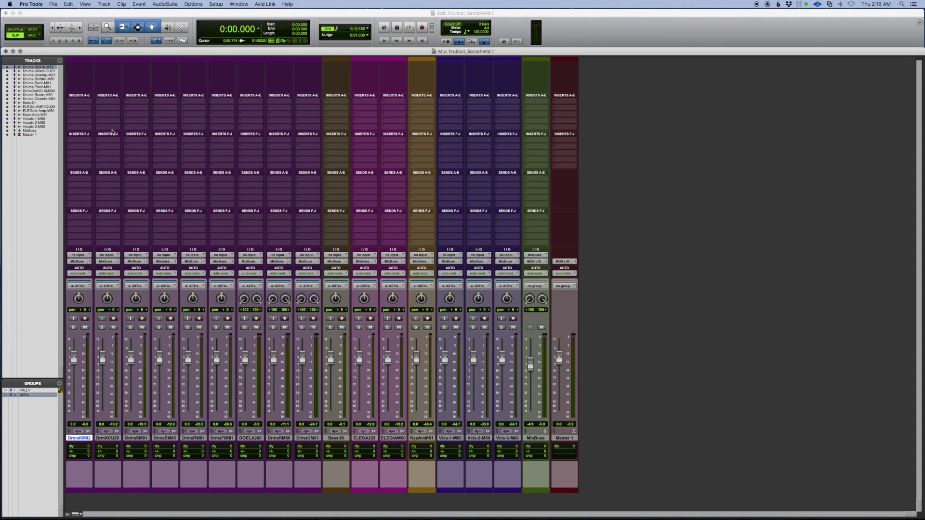
{"action": "right_click", "coordinate": [24, 397]}
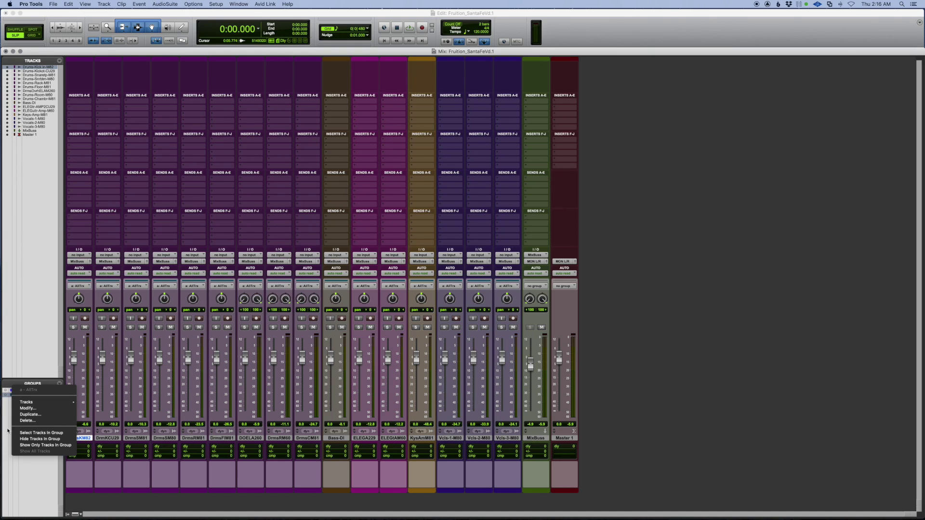
{"action": "key", "text": "Escape"}
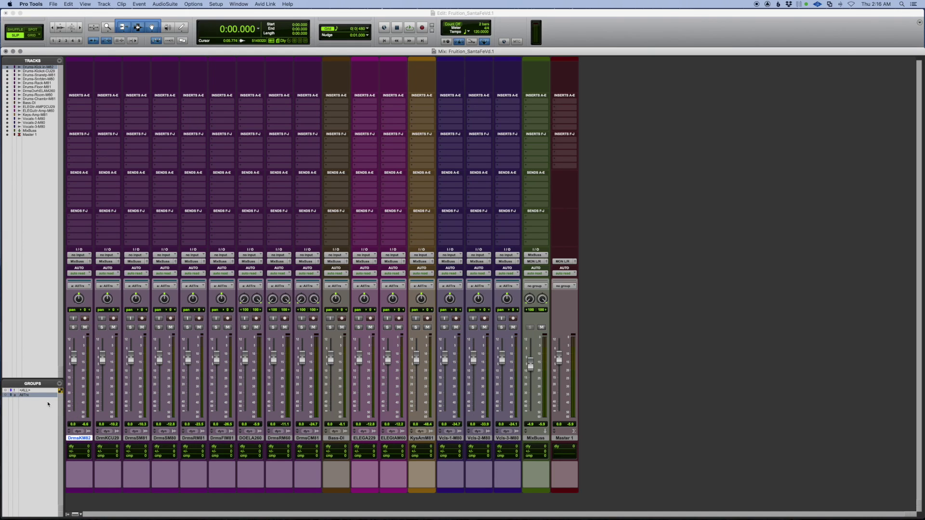
{"action": "left_click", "coordinate": [29, 395]}
{"action": "left_click", "coordinate": [310, 439], "text": "shift"}
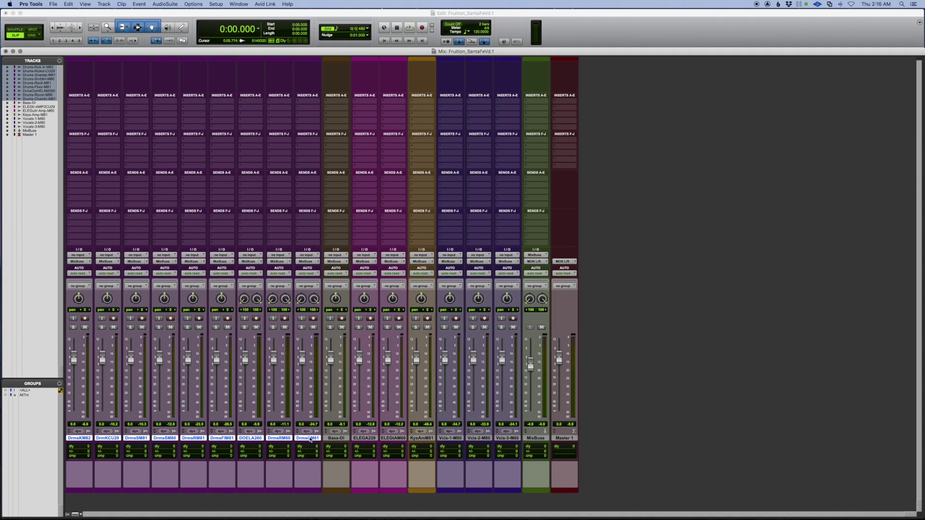
{"action": "key", "text": "super+g"}
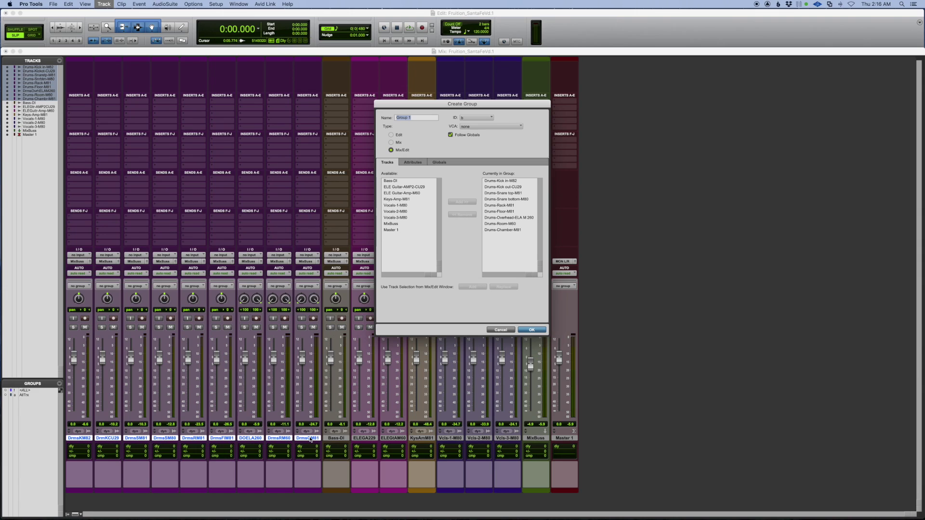
{"action": "type", "text": "Drums"}
{"action": "key", "text": "Return"}
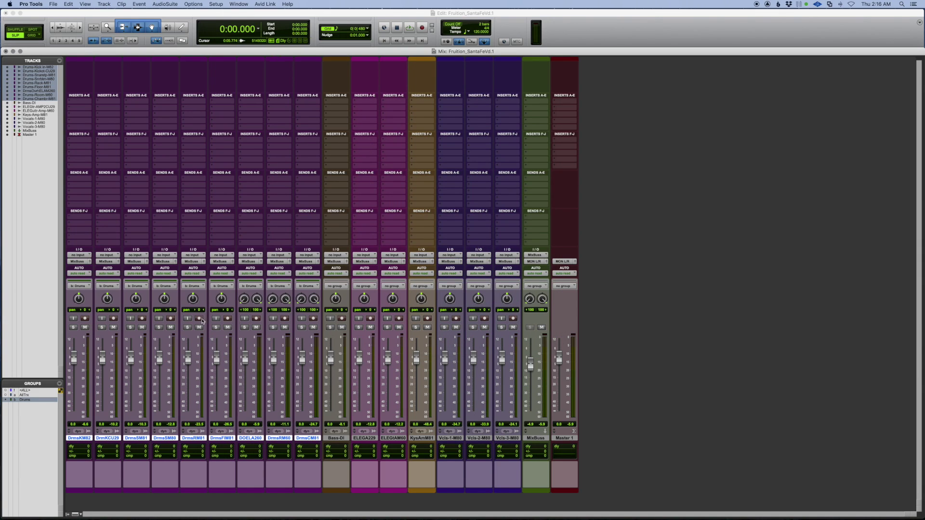
Step: Play the song from the start and solo the Drums group to hear the drums alone, then stop playback
{"action": "key", "text": "space"}
{"action": "left_click", "coordinate": [273, 327]}
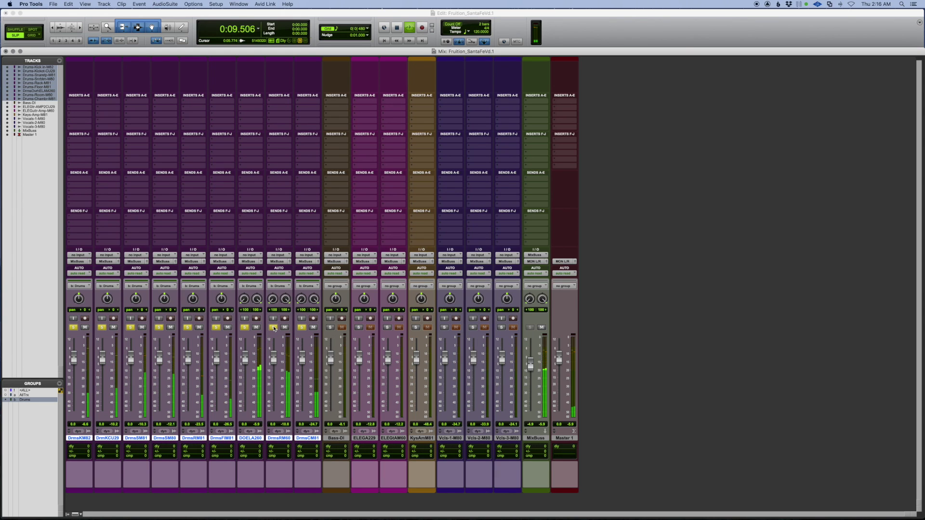
{"action": "key", "text": "super+equal"}
{"action": "key", "text": "space"}
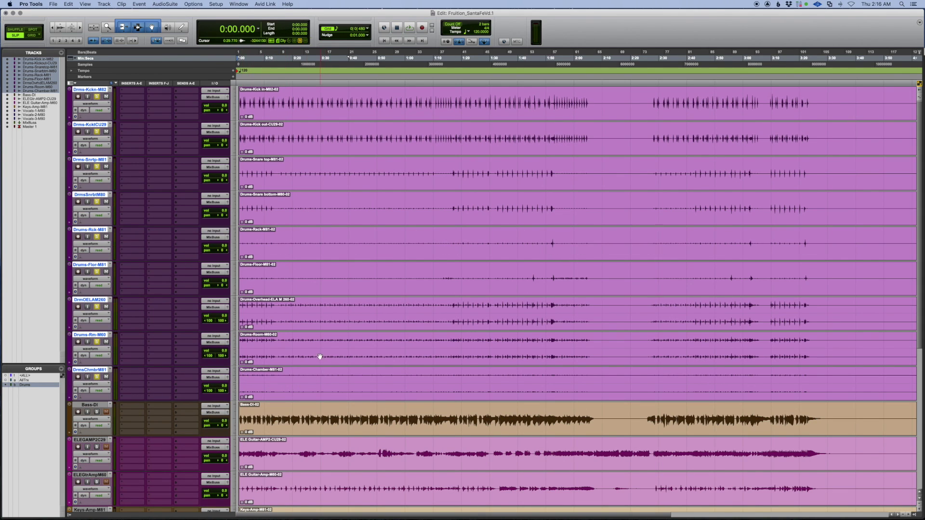
{"action": "left_click", "coordinate": [317, 338]}
{"action": "left_click", "coordinate": [443, 268]}
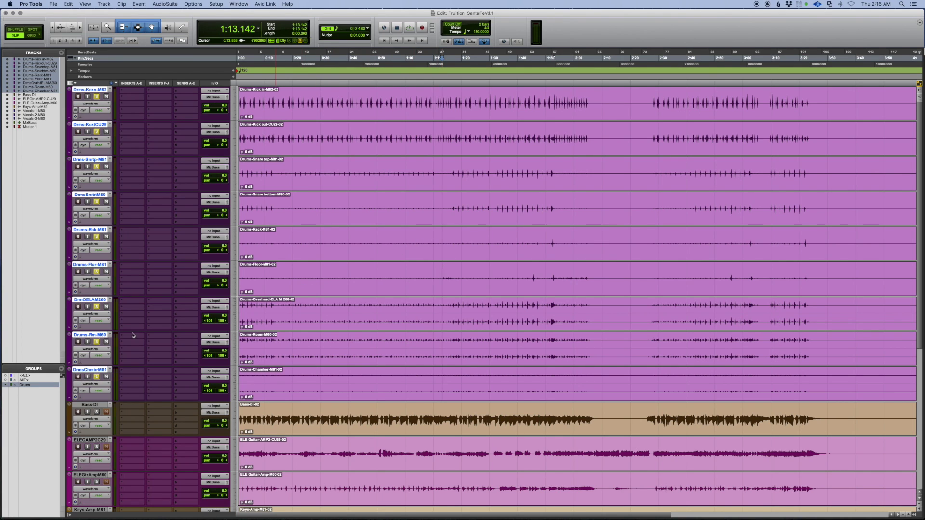
{"action": "scroll", "coordinate": [378, 394], "scroll_direction": "down", "scroll_amount": 5}
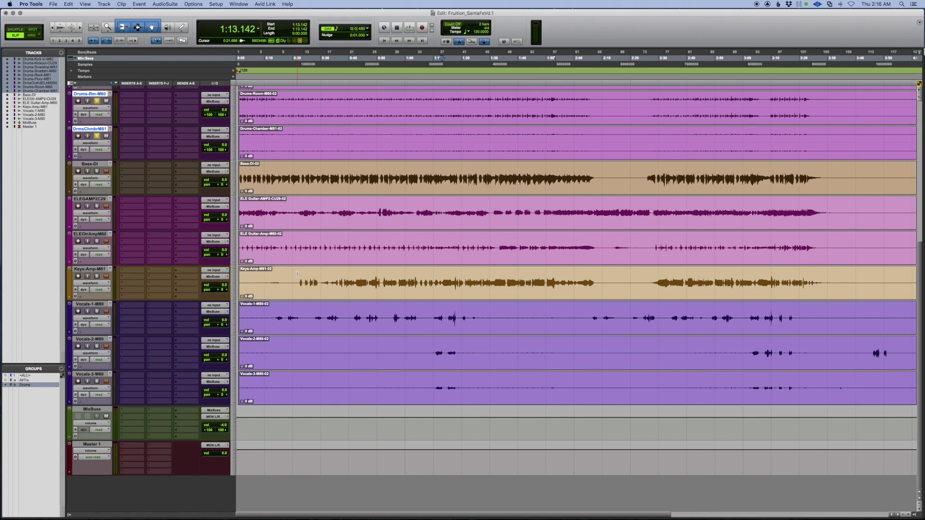
{"action": "key", "text": "super+equal"}
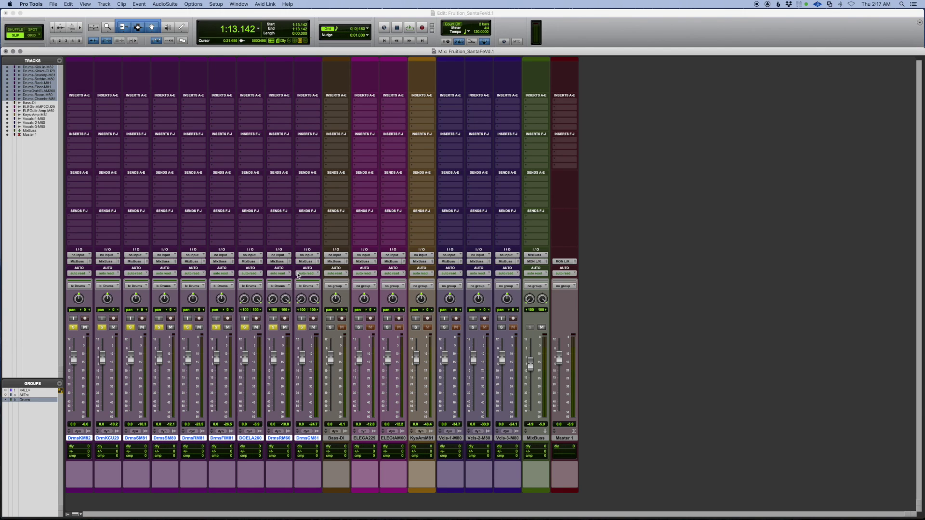
{"action": "key", "text": "super+equal"}
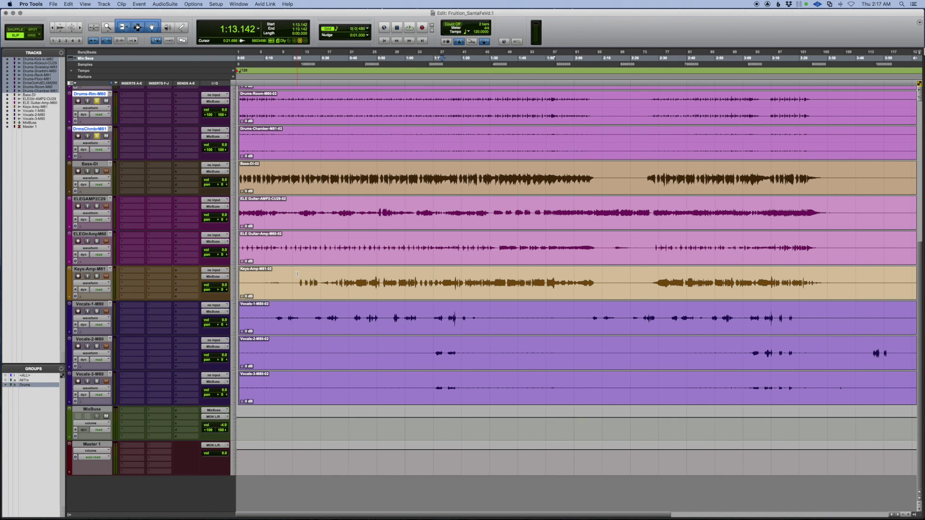
{"action": "scroll", "coordinate": [301, 233], "scroll_direction": "up", "scroll_amount": 10}
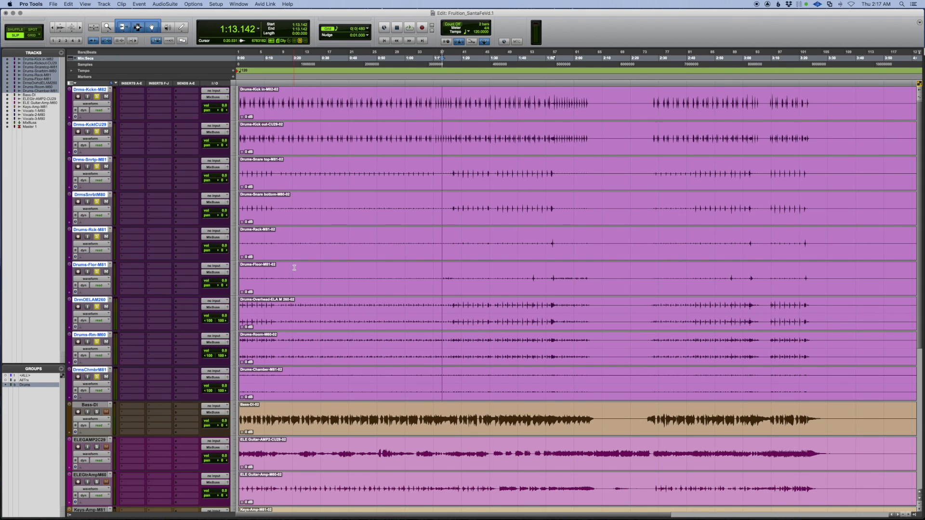
Step: Play the soloed drums from about 0:04.106 and watch their levels in the Mix window, then stop playback
{"action": "left_click", "coordinate": [247, 307]}
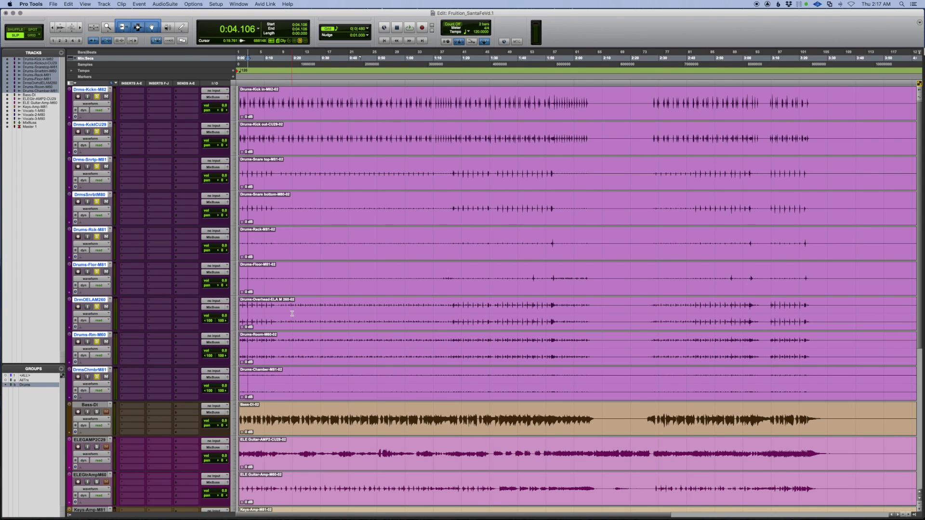
{"action": "key", "text": "space"}
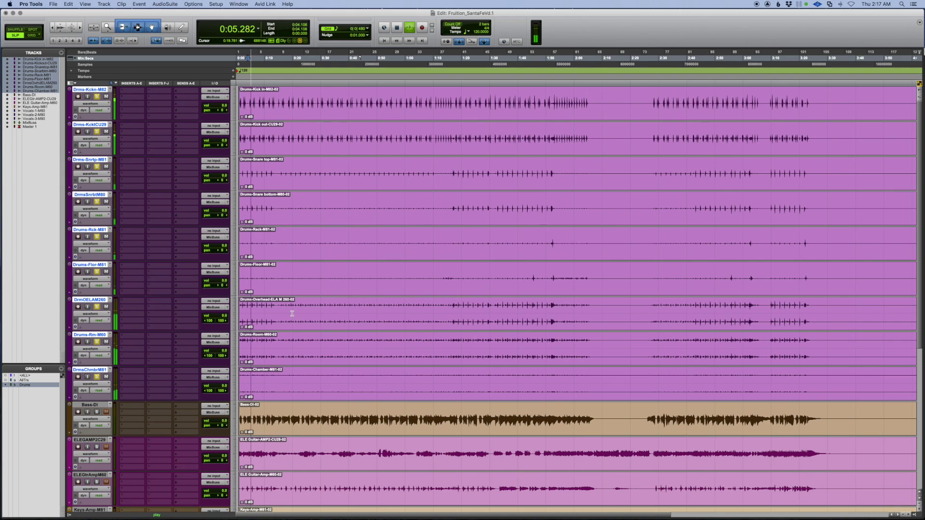
{"action": "key", "text": "super+equal"}
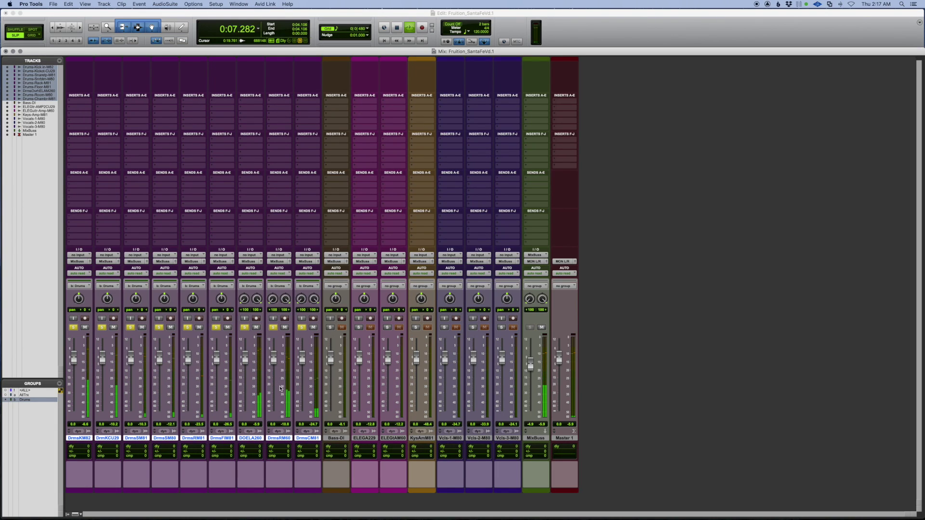
{"action": "left_click", "coordinate": [333, 438]}
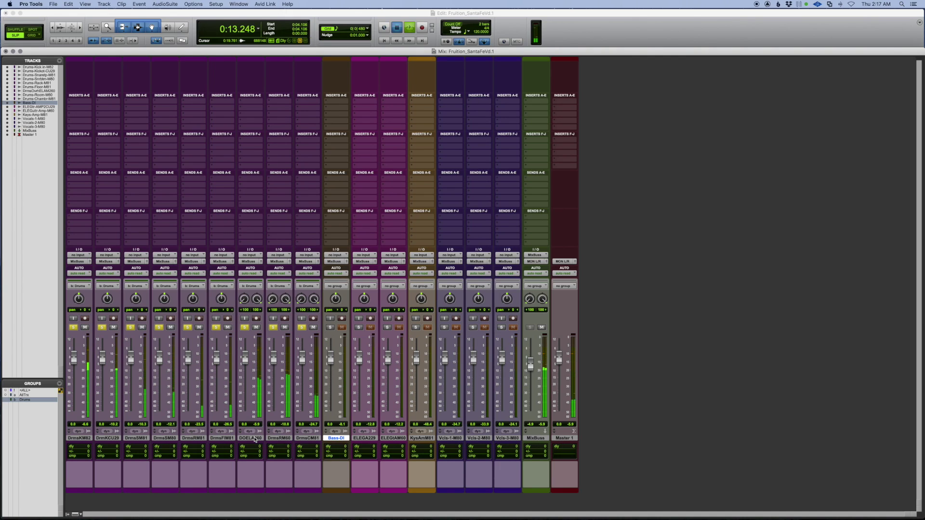
{"action": "key", "text": "space"}
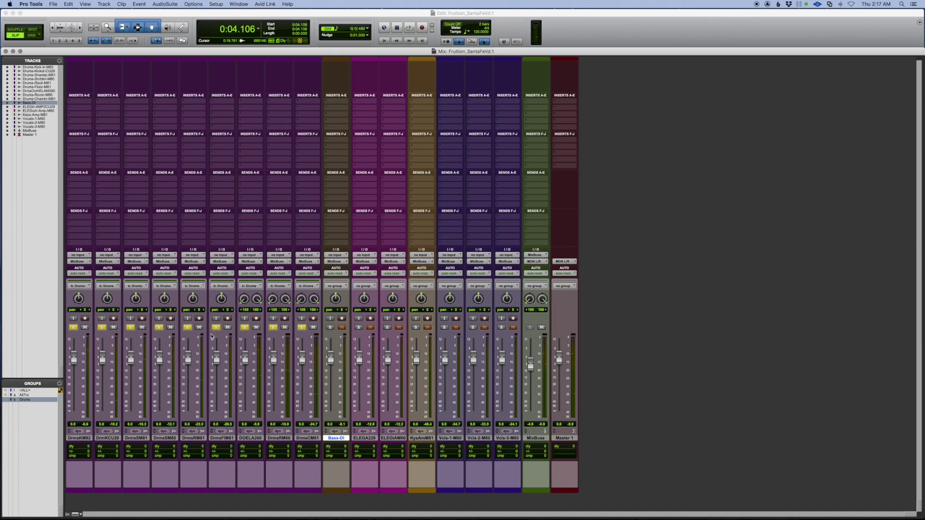
Step: Unsolo the drum tracks and disable the Drums group, checking that the overhead track solos on its own
{"action": "left_click", "coordinate": [161, 327]}
{"action": "left_click", "coordinate": [30, 399]}
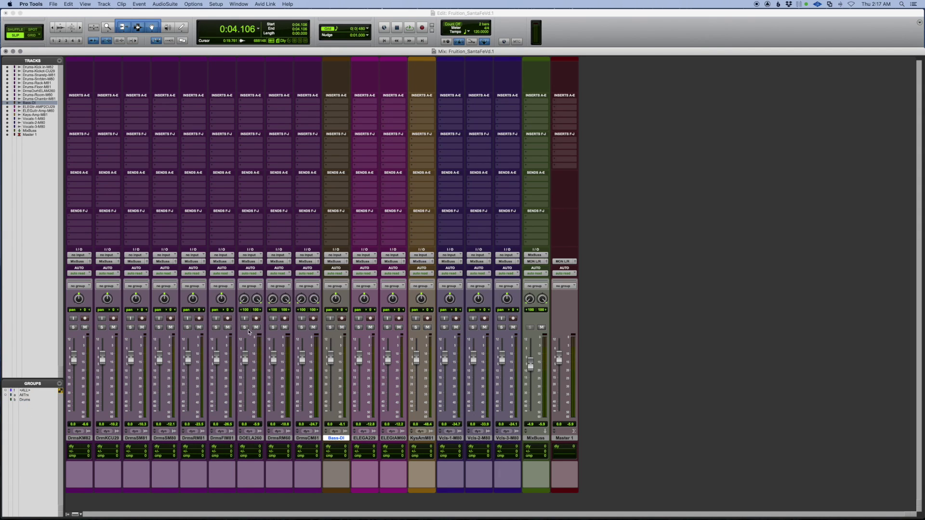
{"action": "left_click", "coordinate": [245, 328]}
{"action": "left_click", "coordinate": [246, 328]}
Step: Return the Edit window's cursor to the session start and play the full mix with no tracks soloed
{"action": "key", "text": "super+equal"}
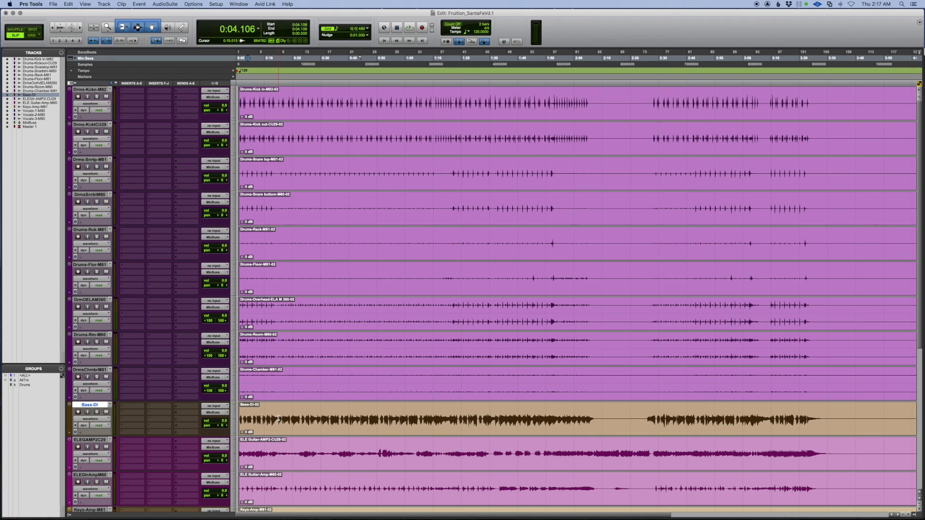
{"action": "left_click", "coordinate": [244, 414]}
{"action": "left_click_drag", "start_coordinate": [243, 414], "coordinate": [240, 414]}
{"action": "left_click", "coordinate": [280, 304]}
{"action": "key", "text": "space"}
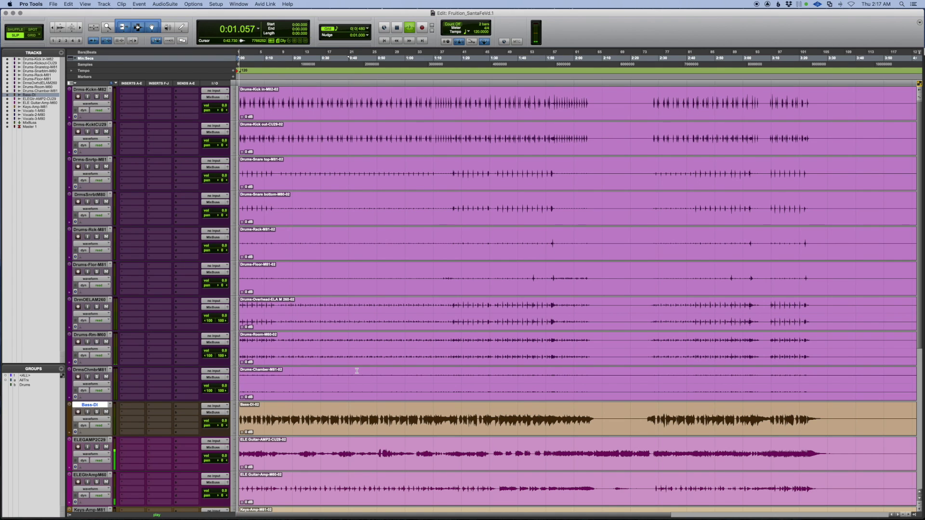
Step: In the Mix window, raise the MixBuss fader to about -0.6 dB and the Vocals-1 fader to about +4 dB
{"action": "key", "text": "super+equal"}
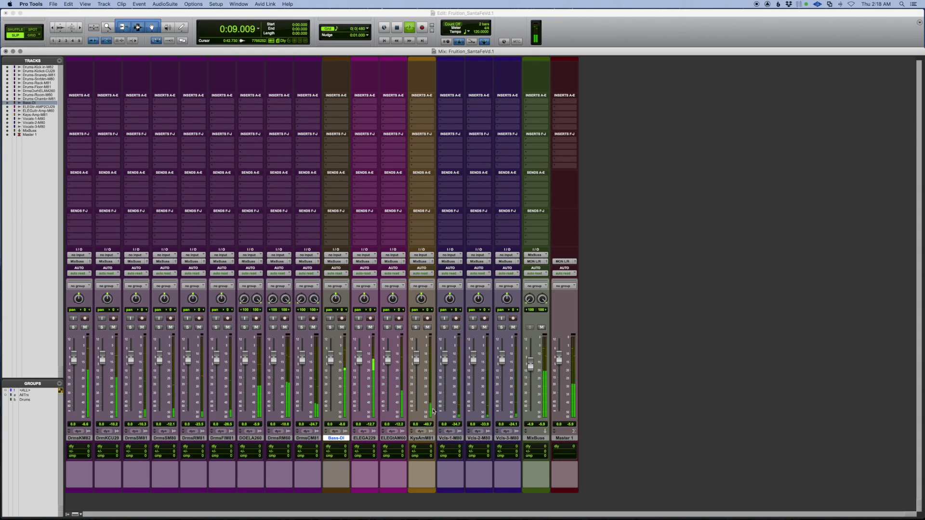
{"action": "left_click_drag", "start_coordinate": [530, 365], "coordinate": [529, 360]}
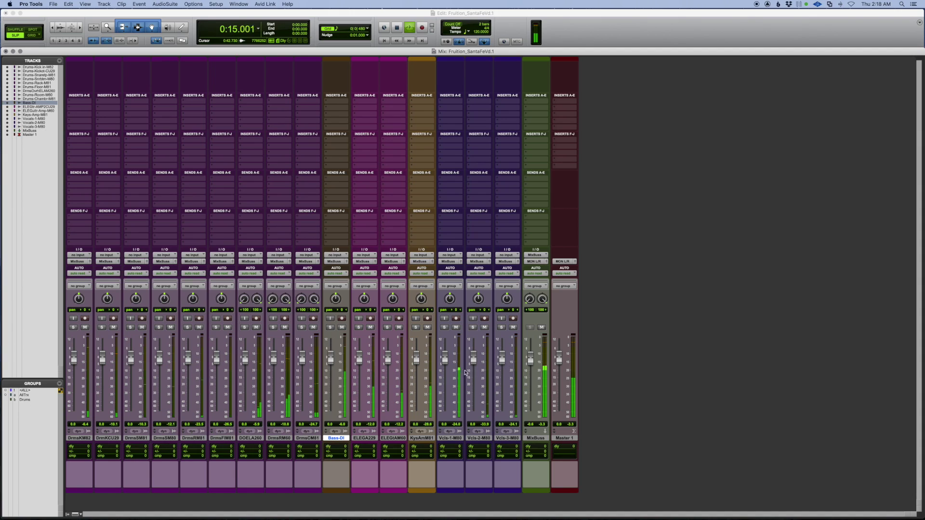
{"action": "left_click_drag", "start_coordinate": [445, 359], "coordinate": [446, 356]}
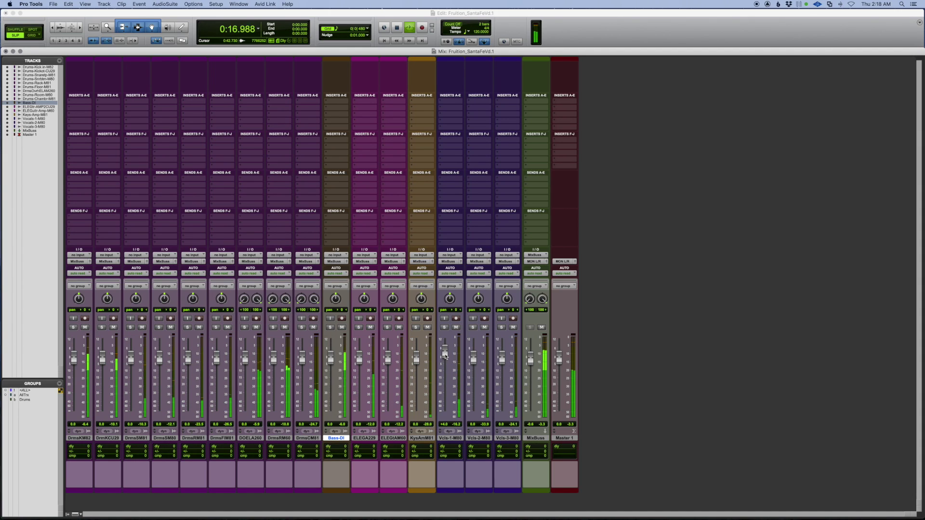
Step: Enable the Drums group and lower its faders to about -4.9 dB, then bring down Bass-DI to about -1.1 dB and the first electric guitar
{"action": "left_click", "coordinate": [24, 400]}
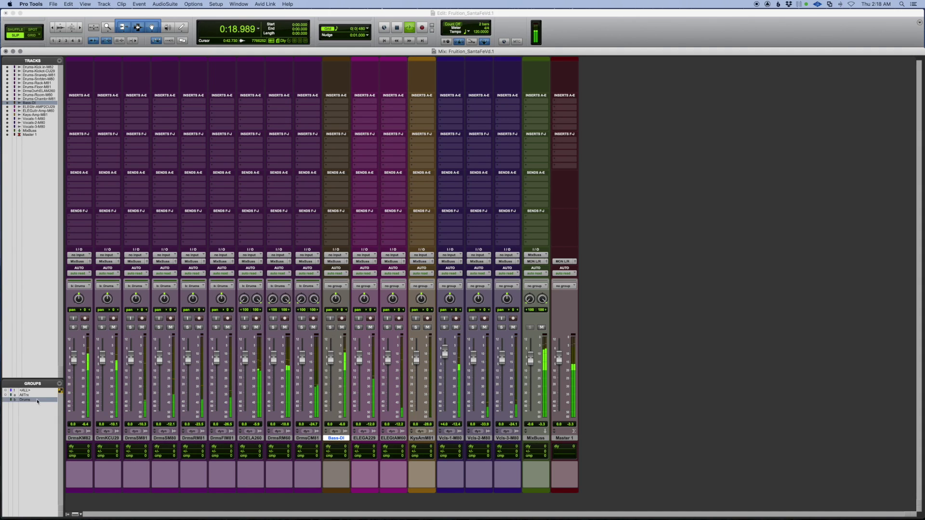
{"action": "left_click_drag", "start_coordinate": [74, 359], "coordinate": [74, 362]}
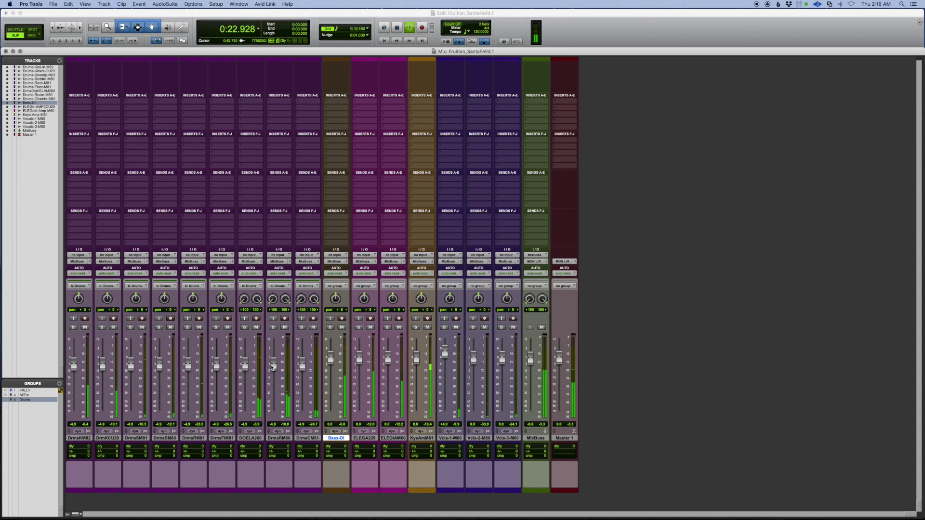
{"action": "left_click_drag", "start_coordinate": [331, 357], "coordinate": [359, 360]}
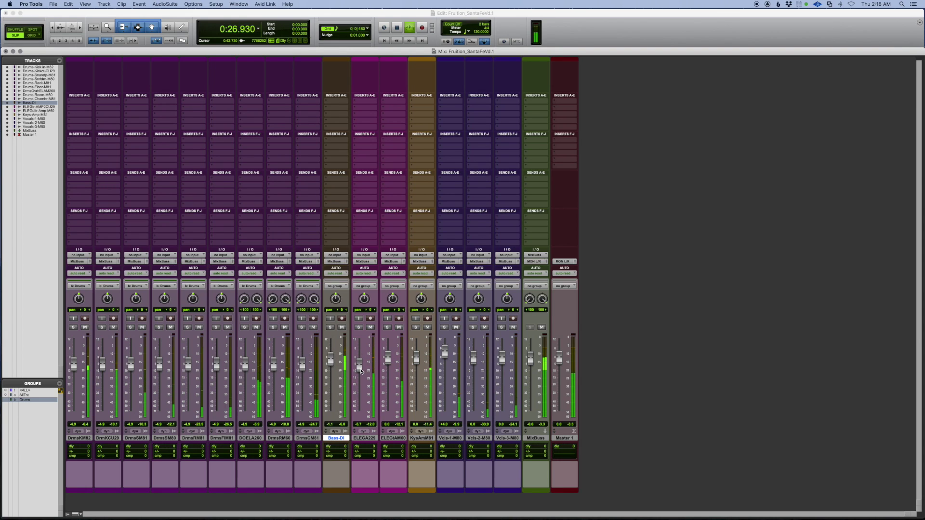
Step: Set the drums to about -6.5 dB, Bass-DI and the second guitar to about -2.7 dB, Vocals-1 to about +3.3 dB, and lower the keys
{"action": "left_click_drag", "start_coordinate": [418, 361], "coordinate": [387, 364]}
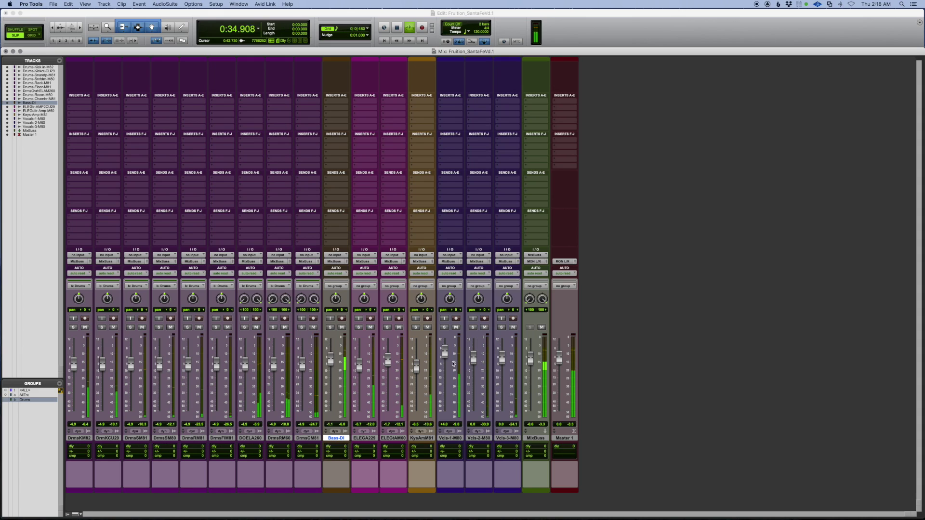
{"action": "left_click_drag", "start_coordinate": [445, 352], "coordinate": [445, 354]}
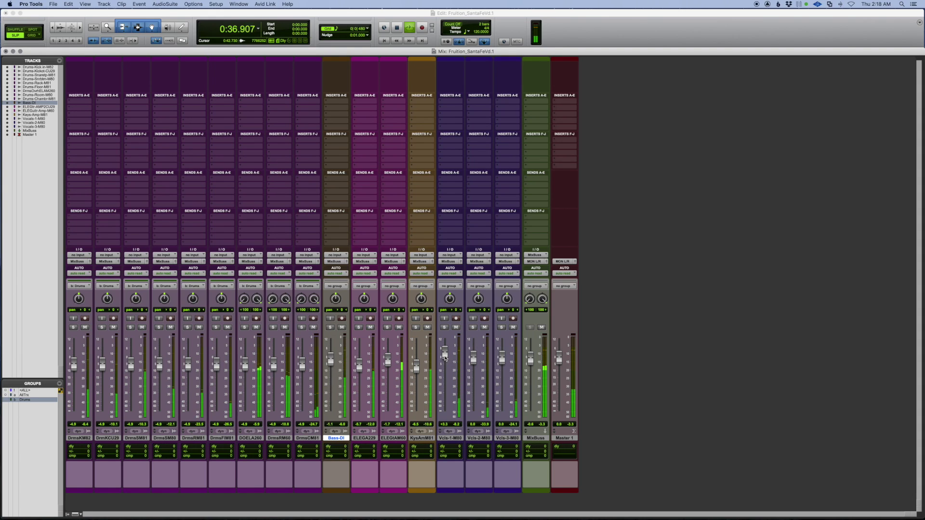
{"action": "left_click_drag", "start_coordinate": [302, 365], "coordinate": [387, 361]}
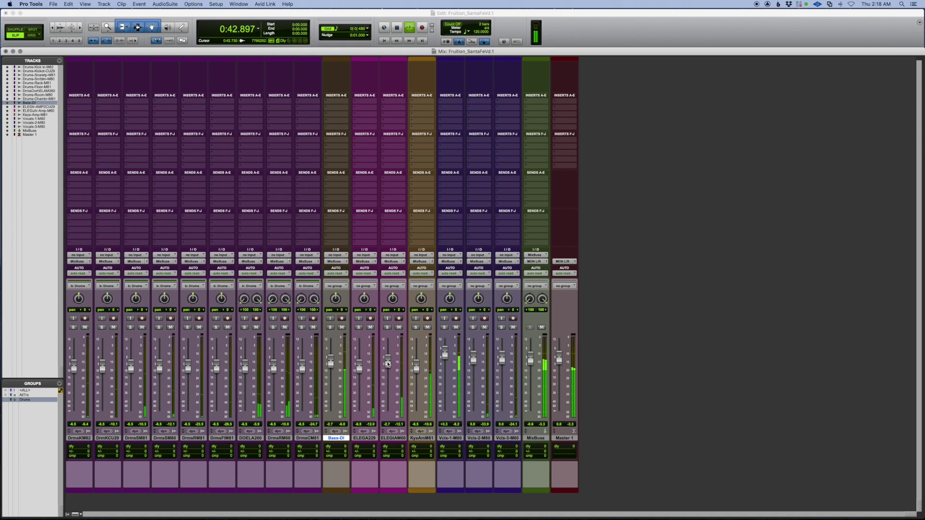
{"action": "left_click_drag", "start_coordinate": [417, 368], "coordinate": [417, 376]}
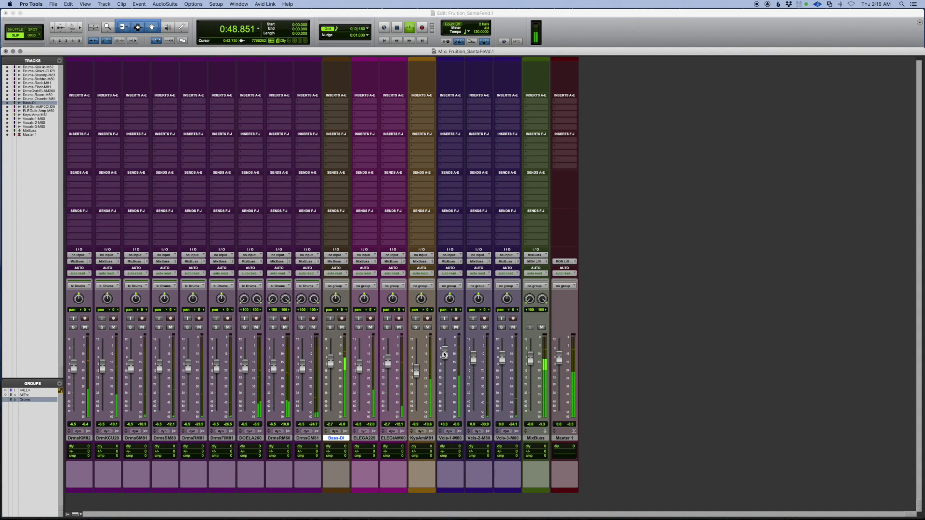
Step: Check the instrument and vocal clips in the Edit window, then raise the first electric guitar's fader in the Mix window
{"action": "key", "text": "super+equal"}
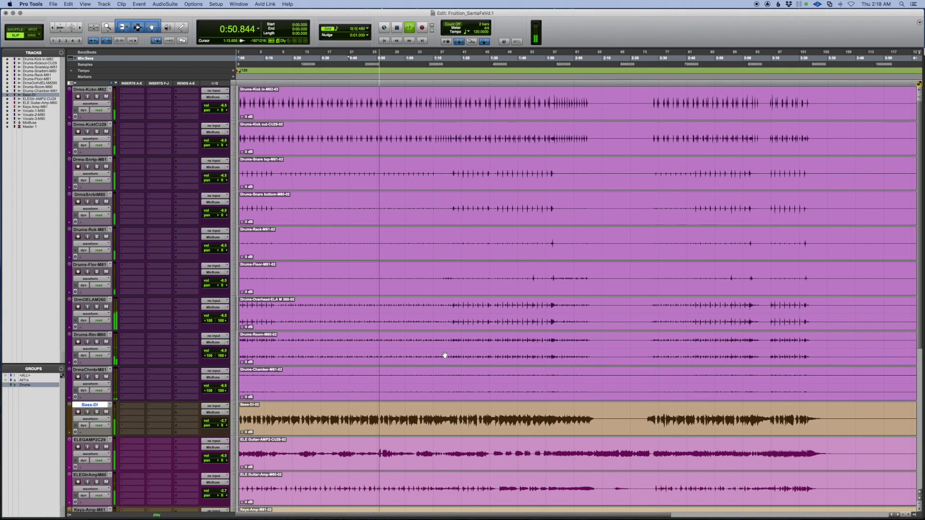
{"action": "scroll", "coordinate": [441, 356], "scroll_direction": "down", "scroll_amount": 7}
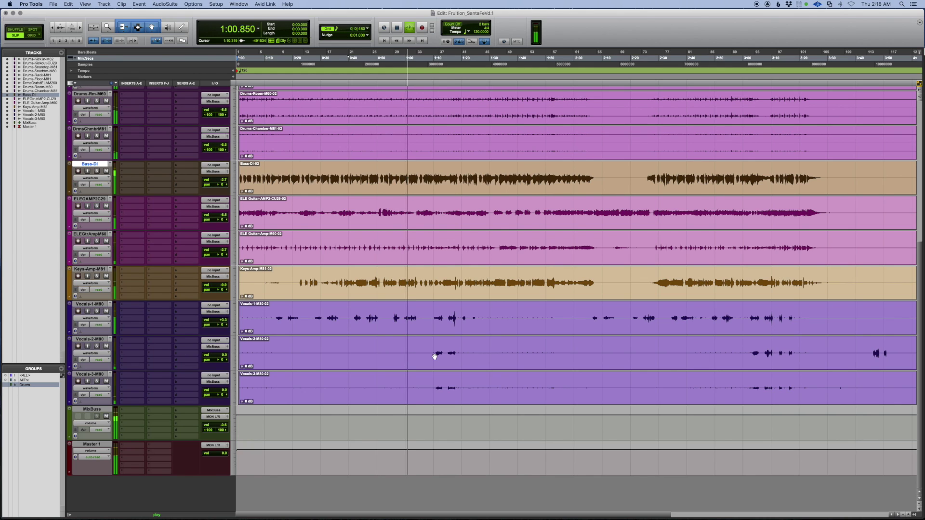
{"action": "key", "text": "super+equal"}
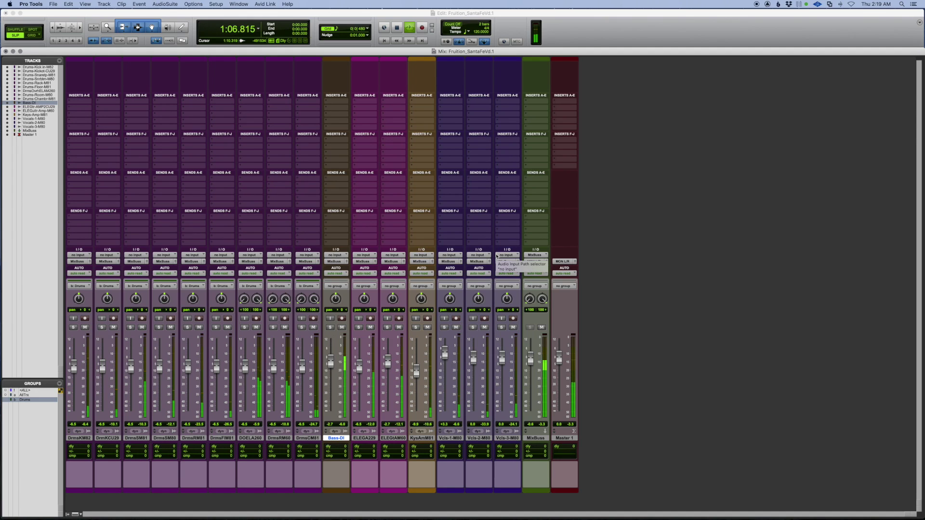
{"action": "left_click_drag", "start_coordinate": [361, 375], "coordinate": [360, 367]}
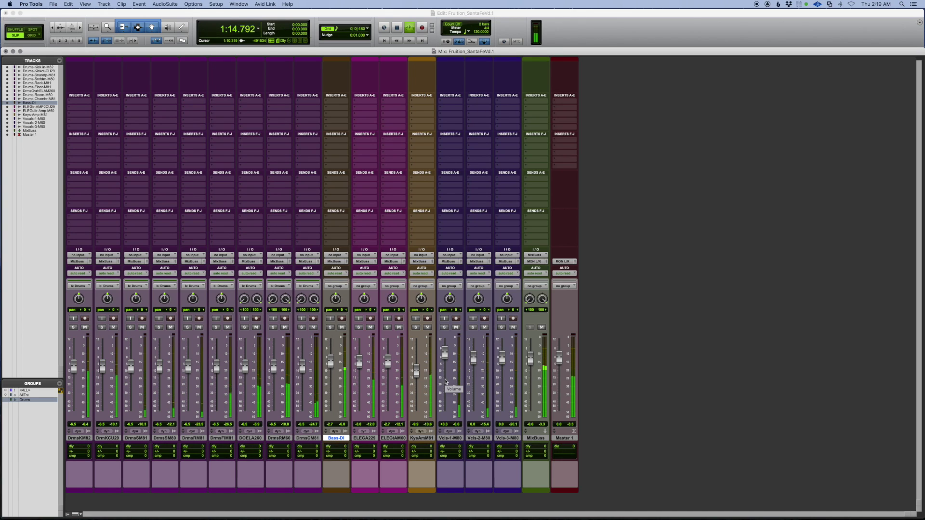
Step: Solo the two electric guitar tracks during playback to hear them on their own, then return both to the full mix
{"action": "key", "text": "super+equal"}
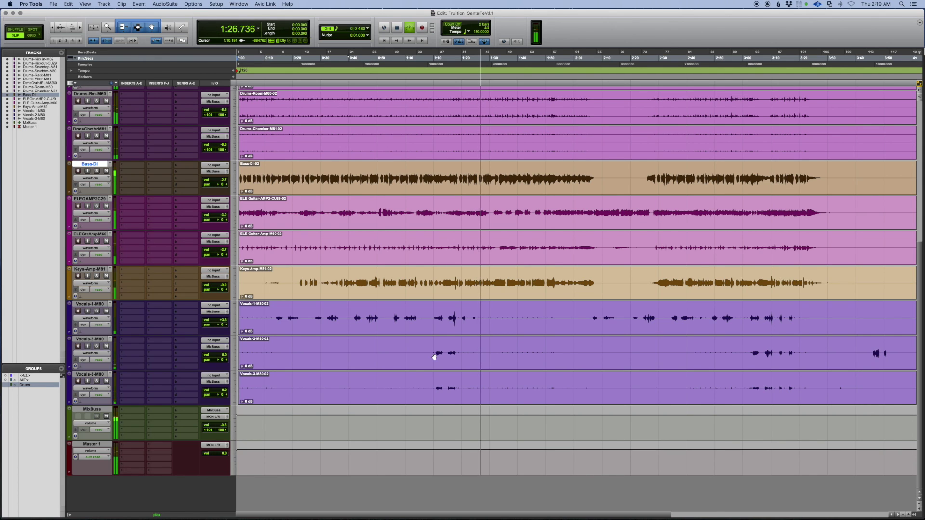
{"action": "key", "text": "super+equal"}
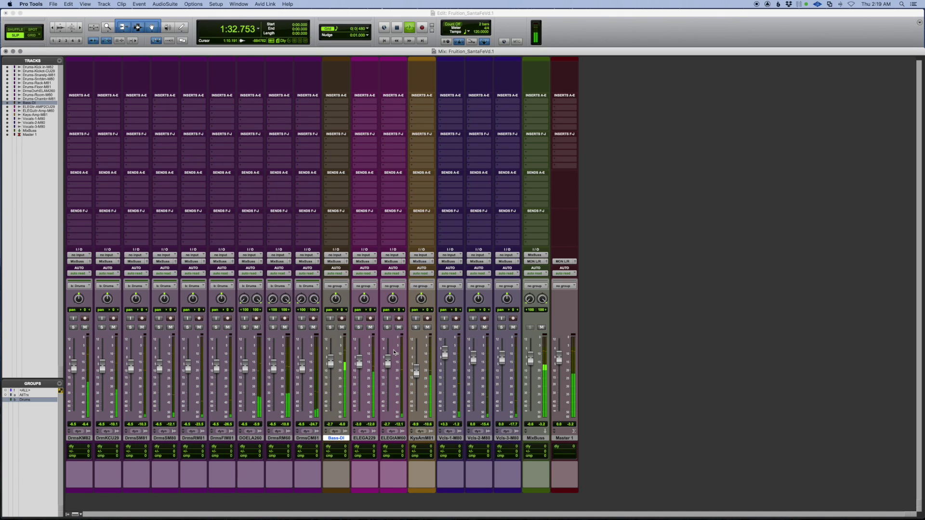
{"action": "left_click", "coordinate": [359, 328]}
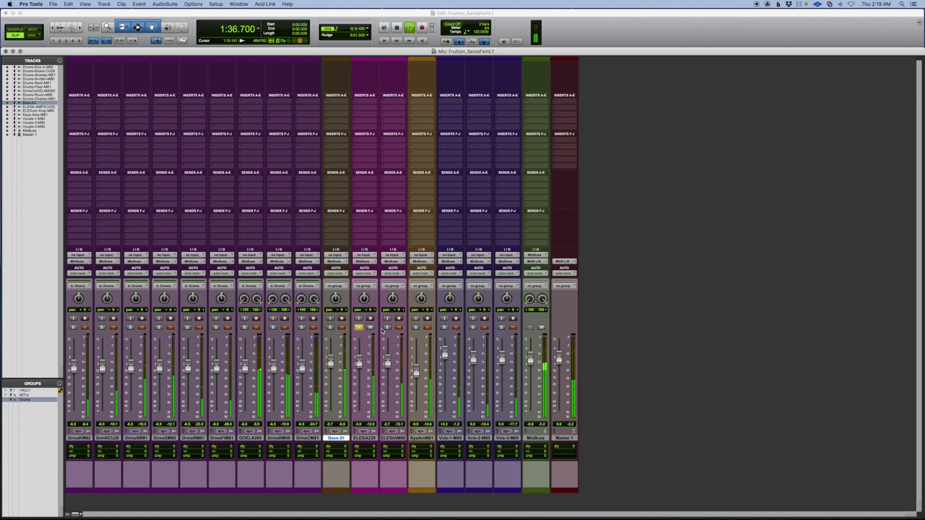
{"action": "left_click", "coordinate": [388, 327]}
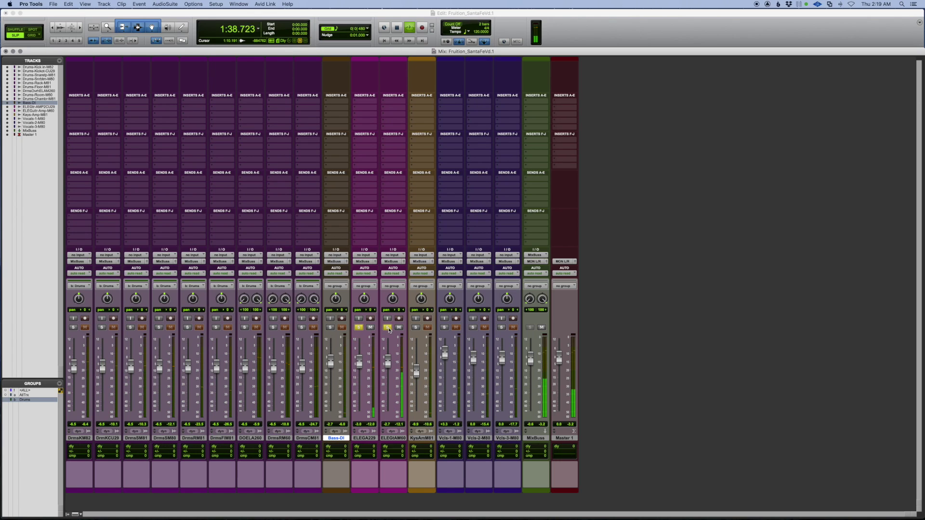
{"action": "left_click", "coordinate": [388, 327]}
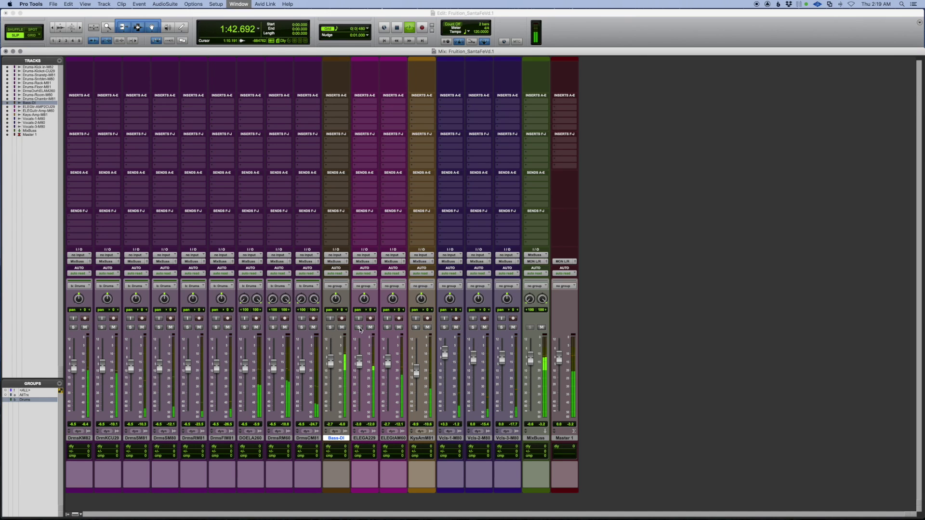
Step: Examine the drum, instrument and vocal clips in the Edit window while the mix keeps playing
{"action": "key", "text": "super+equal"}
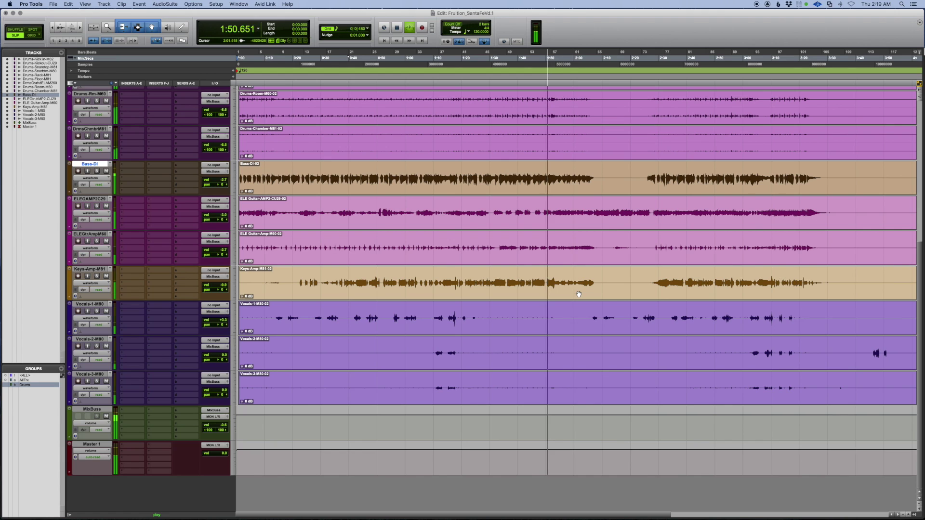
{"action": "scroll", "coordinate": [579, 294], "scroll_direction": "up", "scroll_amount": 5}
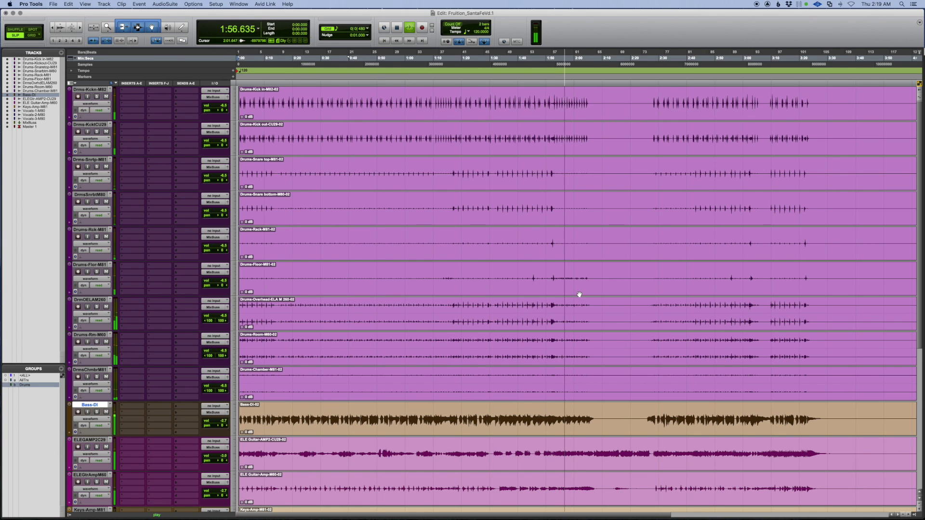
{"action": "scroll", "coordinate": [579, 294], "scroll_direction": "down", "scroll_amount": 6}
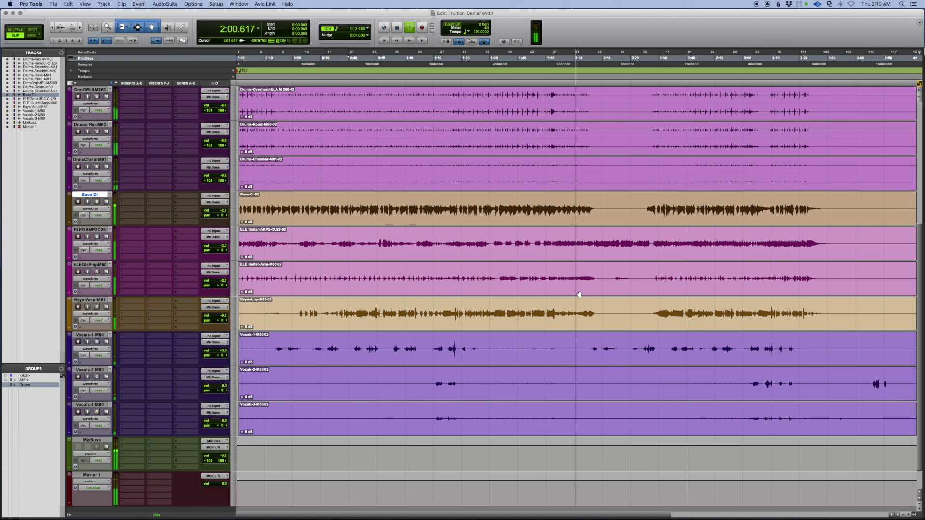
Step: Insert the stereo NUGEN Visualizer2 plug-in in the MixBuss track's last insert slot, enlarge its window to view the spectrum, then close it
{"action": "key", "text": "super+equal"}
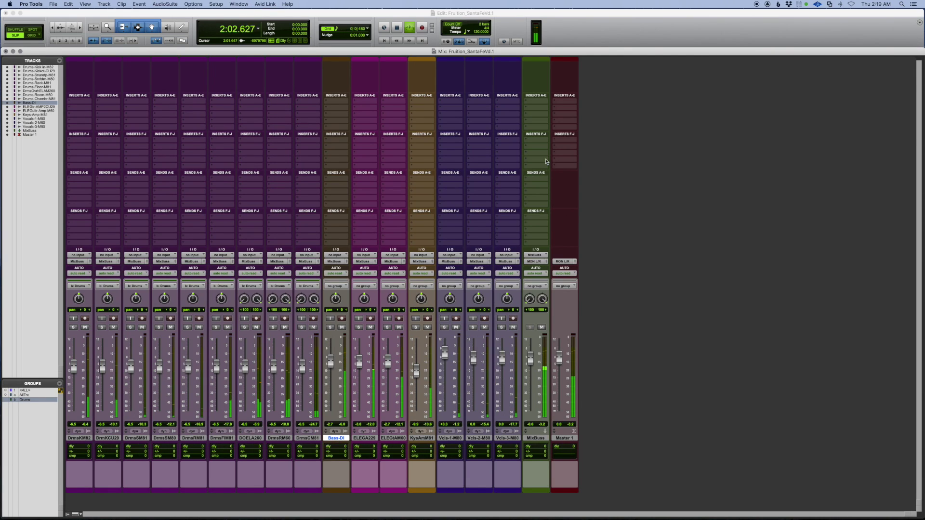
{"action": "left_click", "coordinate": [539, 166]}
{"action": "mouse_move", "coordinate": [538, 166]}
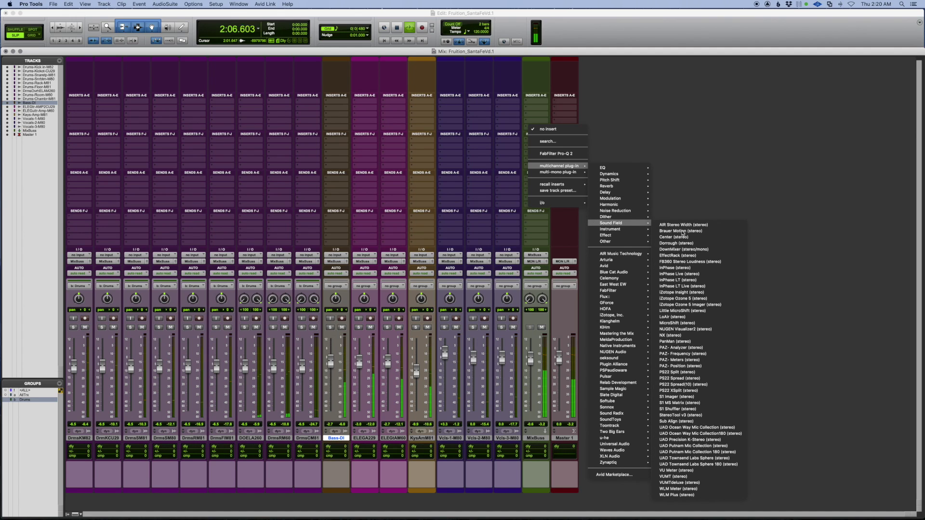
{"action": "left_click", "coordinate": [723, 268]}
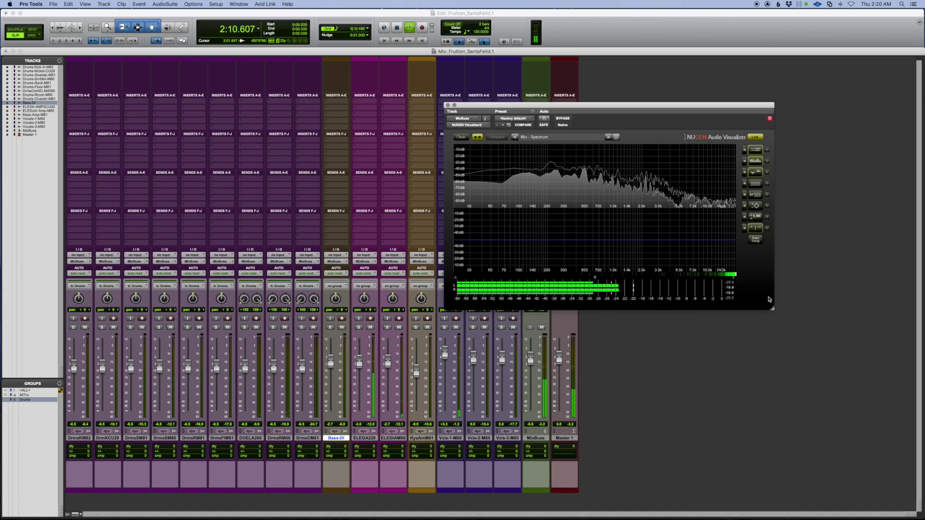
{"action": "left_click_drag", "start_coordinate": [771, 307], "coordinate": [804, 350]}
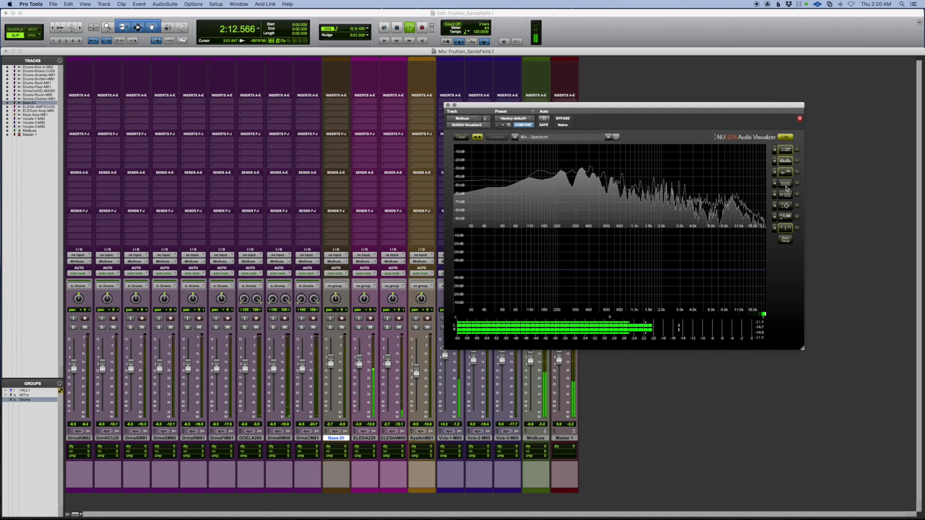
{"action": "left_click", "coordinate": [447, 105]}
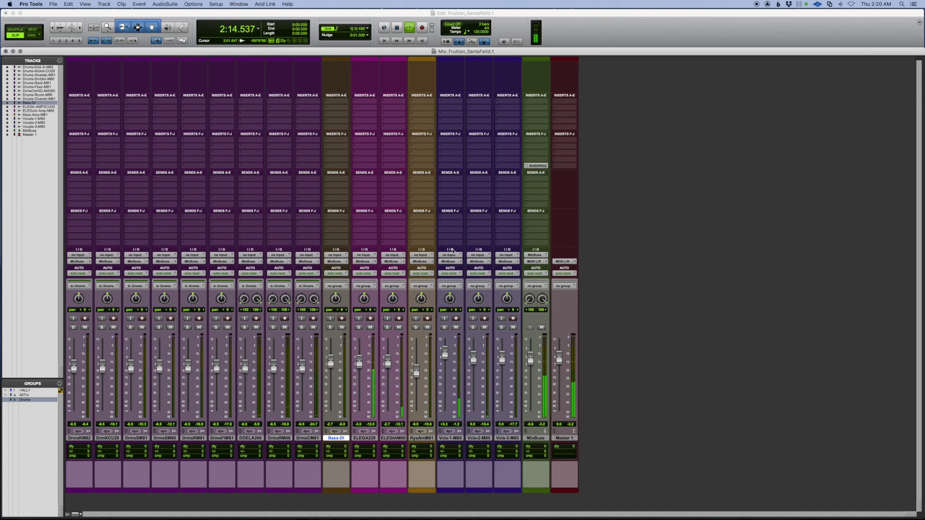
Step: Switch to the Console app to check the monitor output levels, then return to Pro Tools
{"action": "mouse_move", "coordinate": [583, 517]}
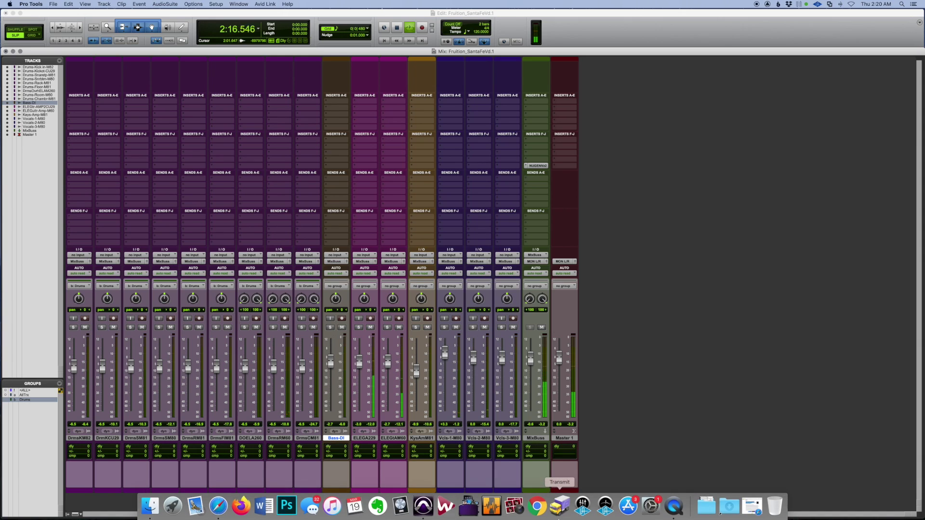
{"action": "left_click", "coordinate": [583, 506]}
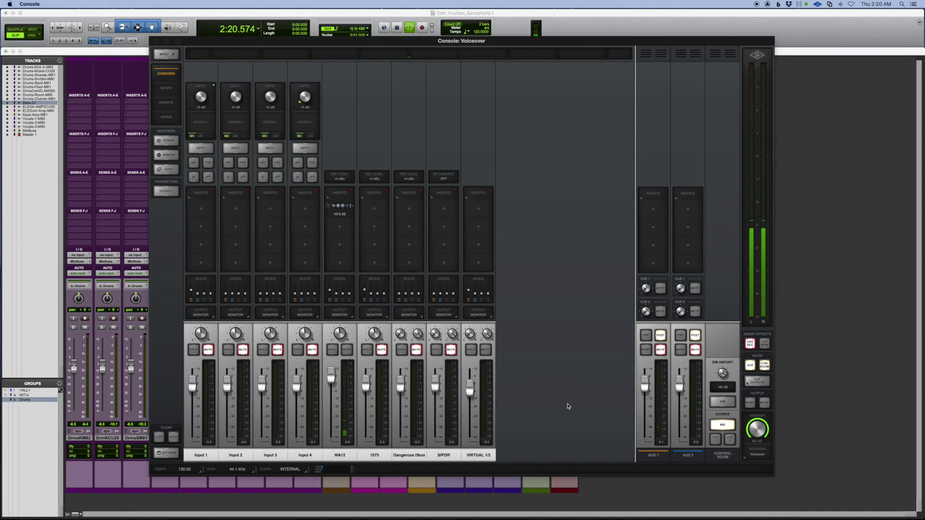
{"action": "mouse_move", "coordinate": [404, 518]}
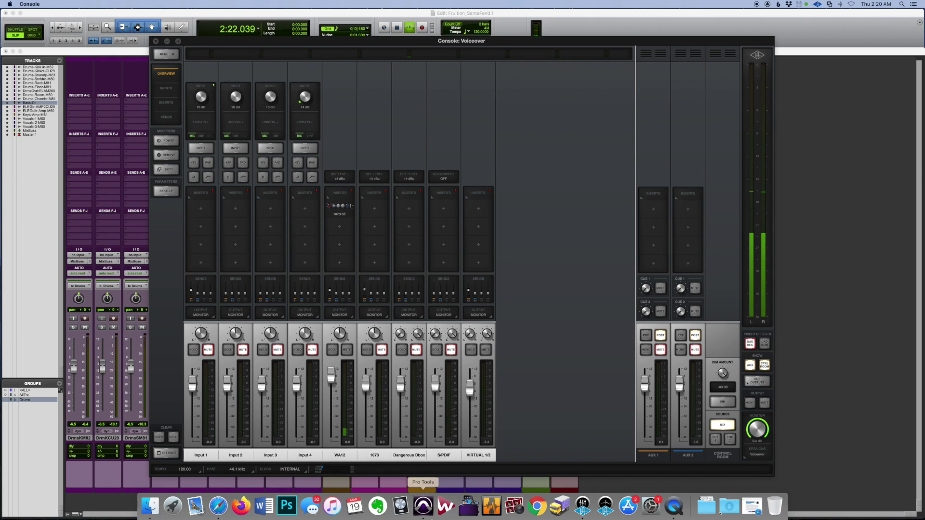
{"action": "left_click", "coordinate": [419, 507]}
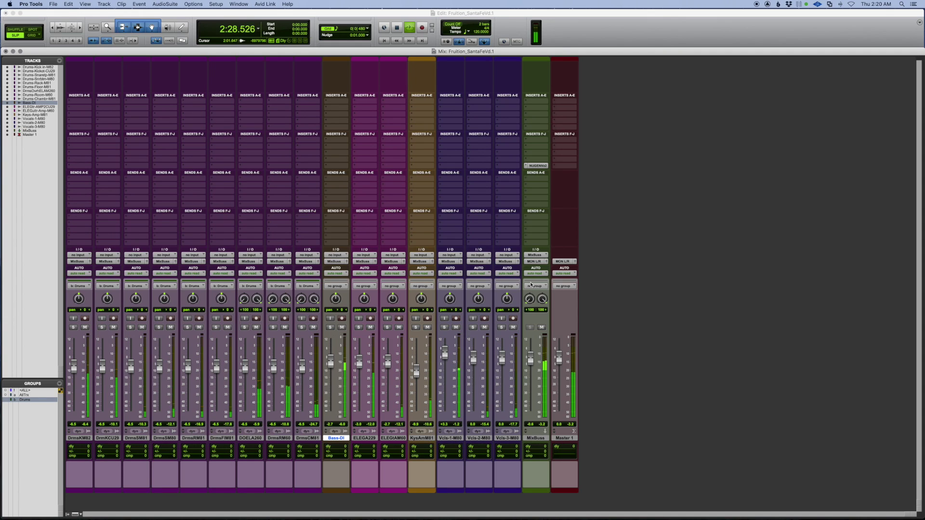
Step: In the Edit window, play the mix from about 3:02 and skip through successive later points to hear the song's ending
{"action": "key", "text": "super+equal"}
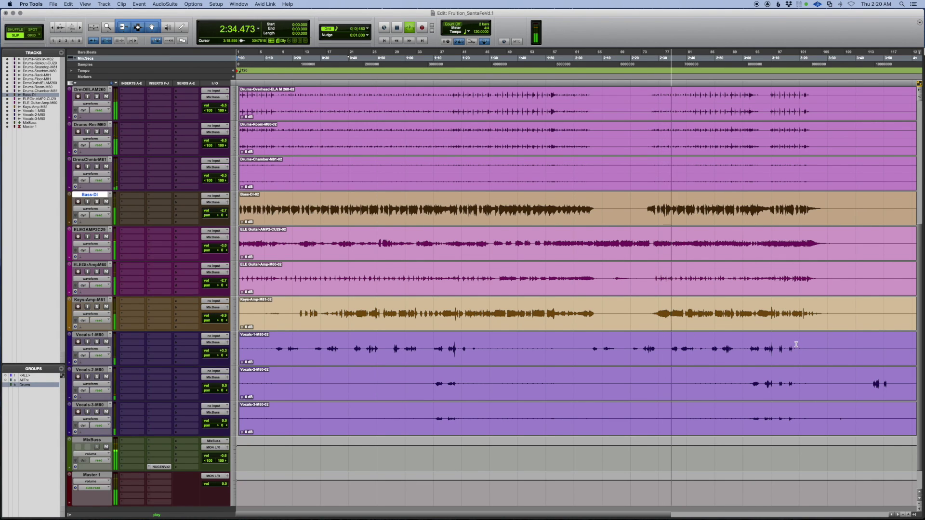
{"action": "scroll", "coordinate": [796, 344], "scroll_direction": "up", "scroll_amount": 2}
{"action": "scroll", "coordinate": [796, 344], "scroll_direction": "up", "scroll_amount": 4}
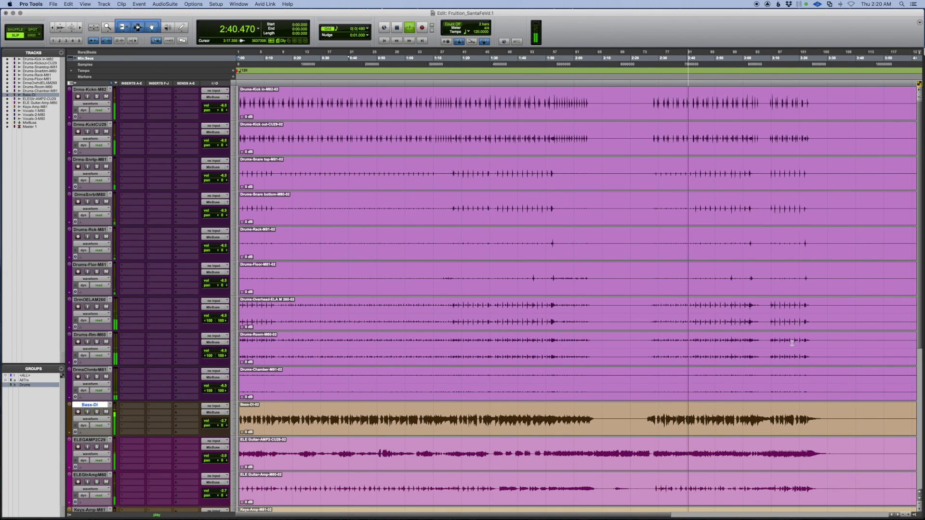
{"action": "scroll", "coordinate": [791, 344], "scroll_direction": "down", "scroll_amount": 7}
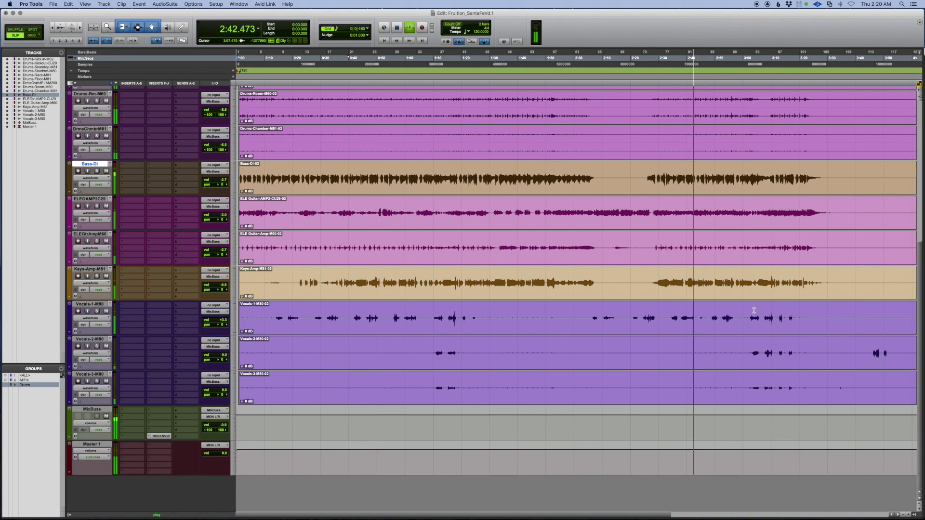
{"action": "left_click", "coordinate": [750, 310]}
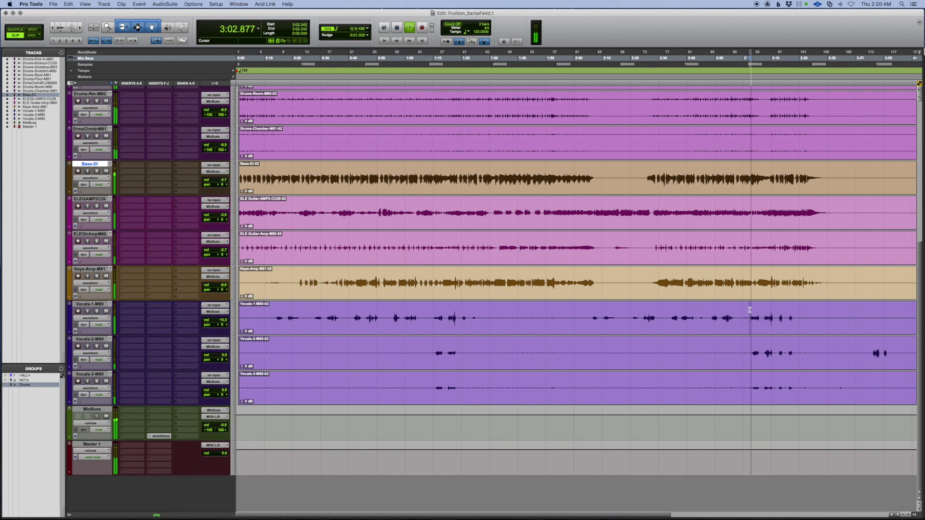
{"action": "left_click", "coordinate": [780, 310]}
{"action": "left_click", "coordinate": [798, 311]}
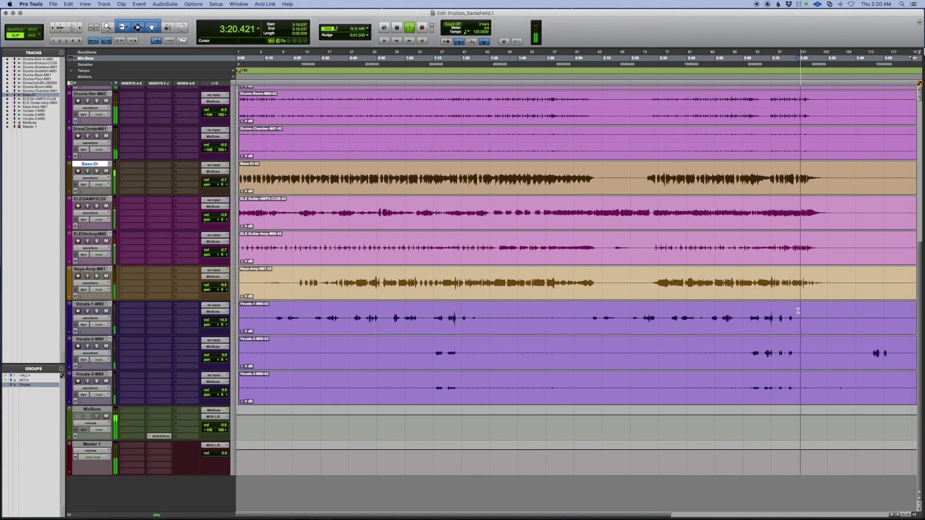
{"action": "left_click", "coordinate": [809, 311]}
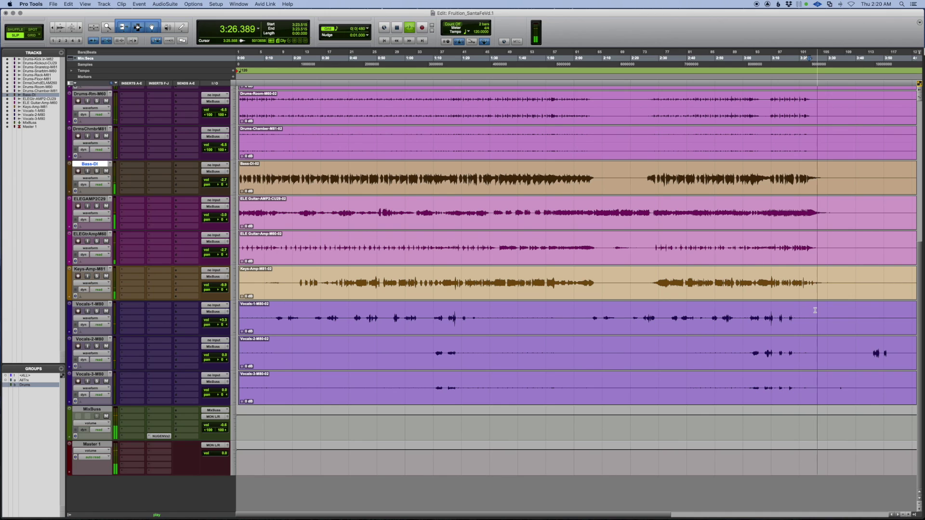
{"action": "scroll", "coordinate": [815, 311], "scroll_direction": "right", "scroll_amount": 5}
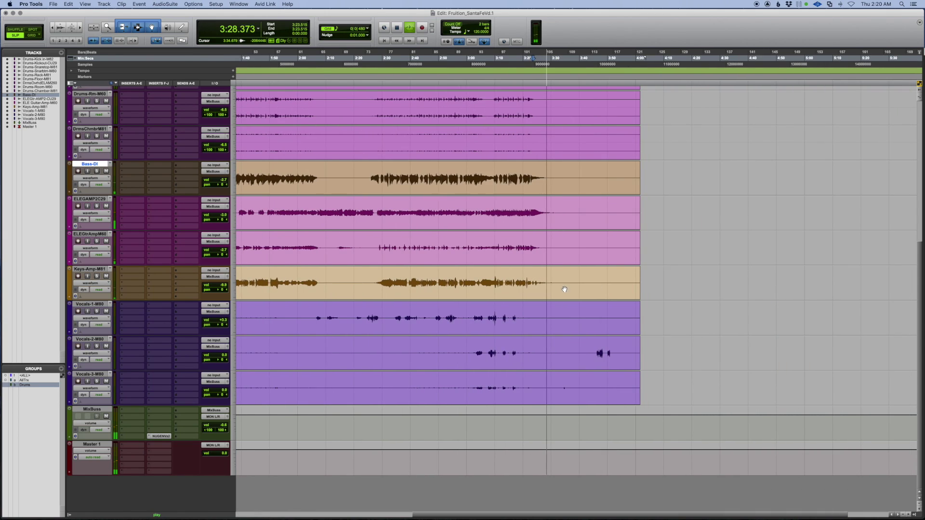
Step: Audition the song's ending from successive points around 3:25 to 3:32 to judge where the last notes die away
{"action": "key", "text": "space"}
{"action": "left_click", "coordinate": [542, 313]}
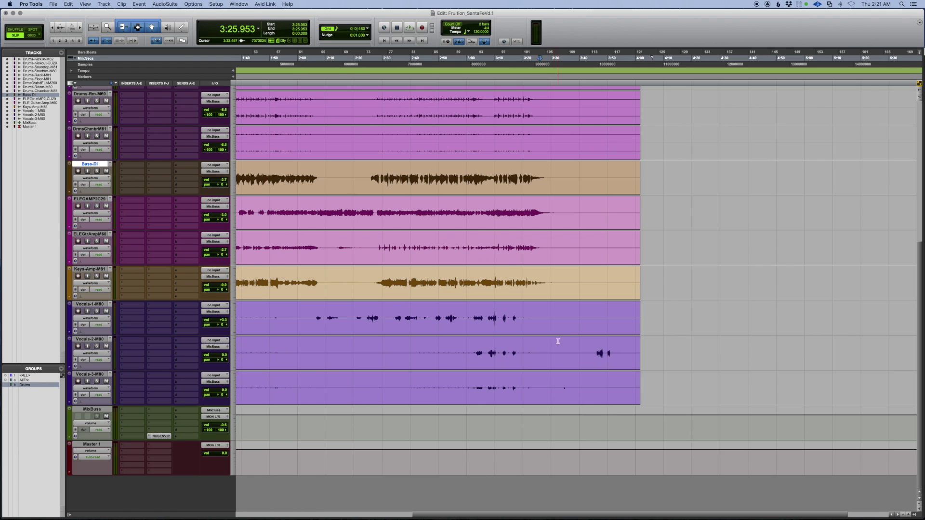
{"action": "left_click", "coordinate": [578, 307]}
{"action": "key", "text": "space"}
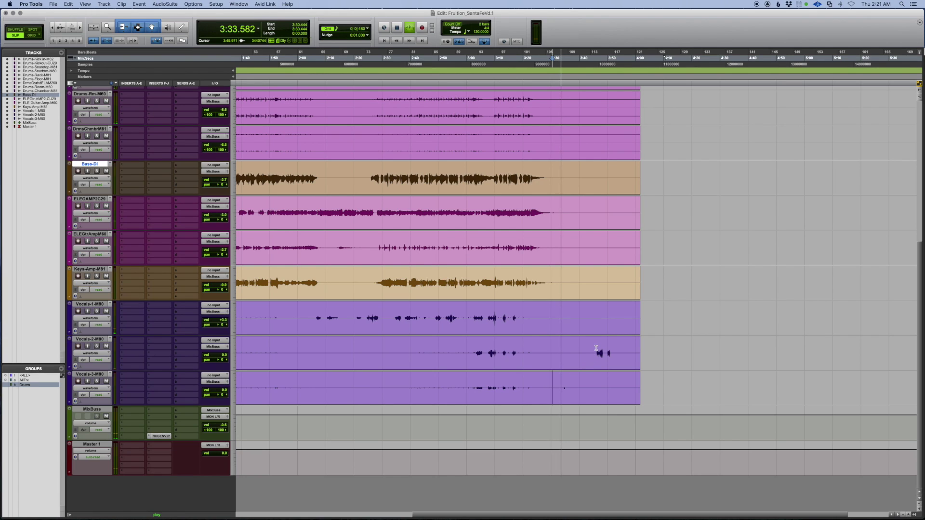
{"action": "key", "text": "space"}
{"action": "left_click", "coordinate": [557, 378]}
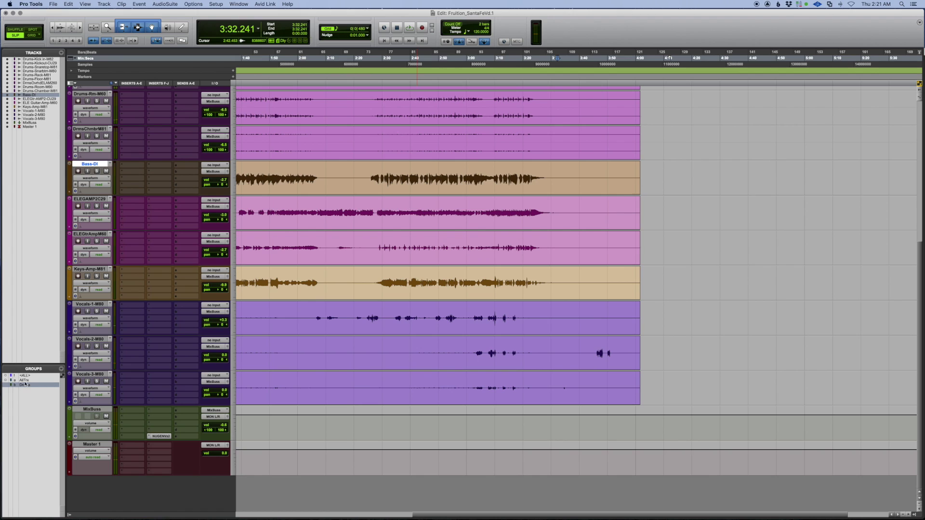
Step: Activate the AllTrx group and audition the decay from about 3:30.7 to pick an end point for all tracks
{"action": "left_click", "coordinate": [553, 379]}
{"action": "scroll", "coordinate": [566, 310], "scroll_direction": "up", "scroll_amount": 10}
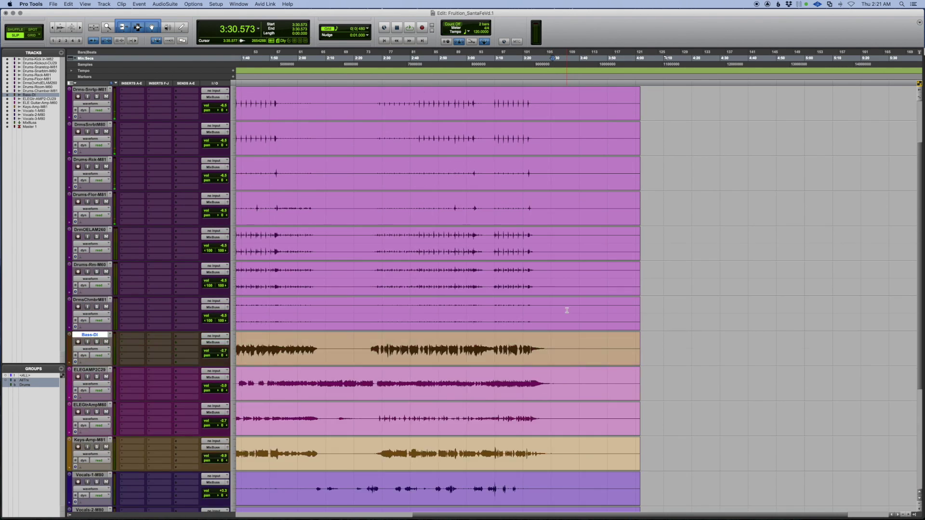
{"action": "key", "text": "space"}
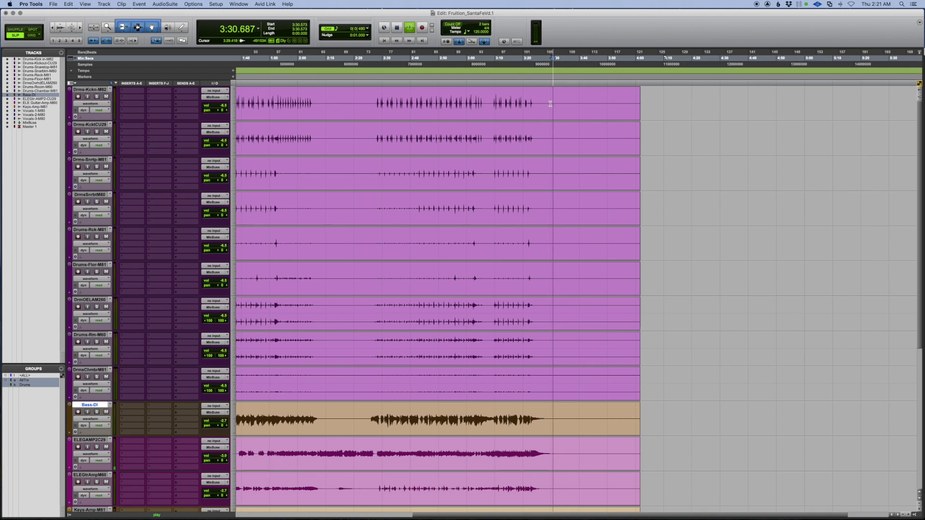
{"action": "key", "text": "space"}
{"action": "key", "text": "super+a"}
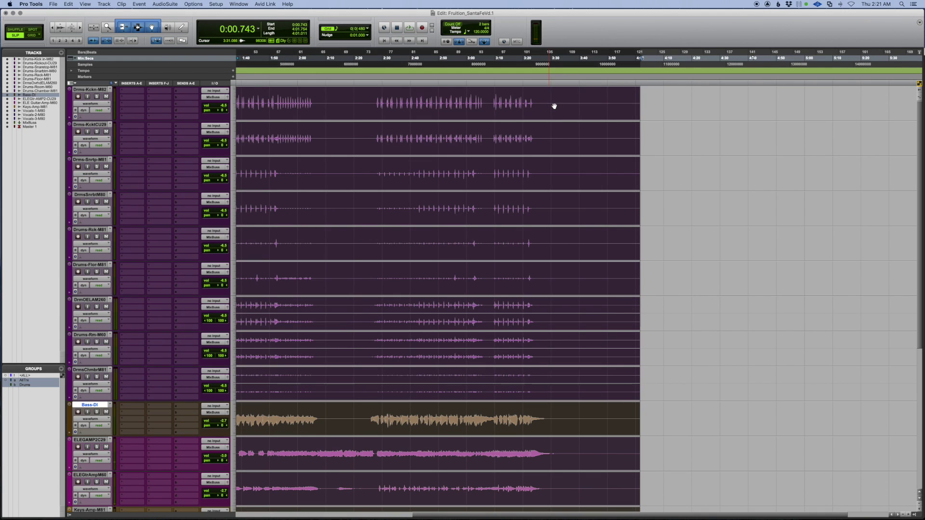
{"action": "left_click", "coordinate": [553, 95]}
{"action": "scroll", "coordinate": [553, 154], "scroll_direction": "down", "scroll_amount": 10}
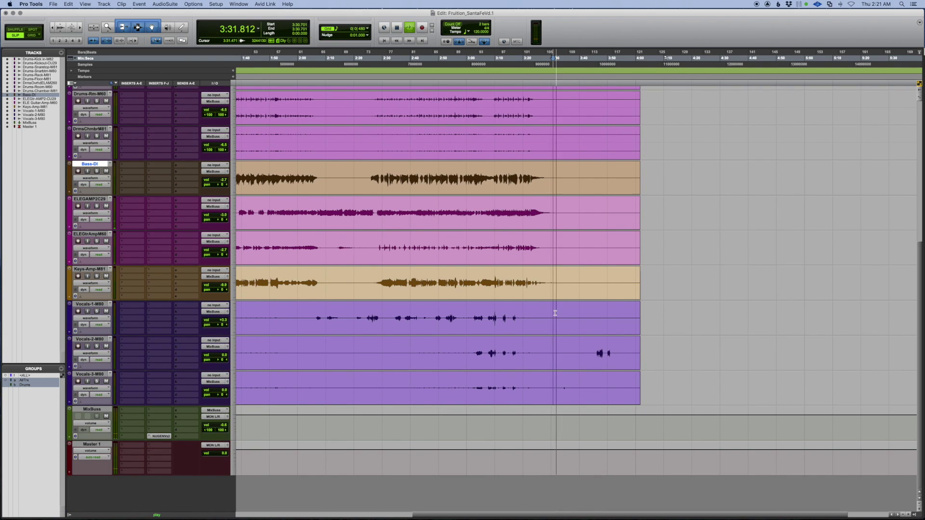
{"action": "left_click", "coordinate": [556, 313]}
{"action": "key", "text": "space"}
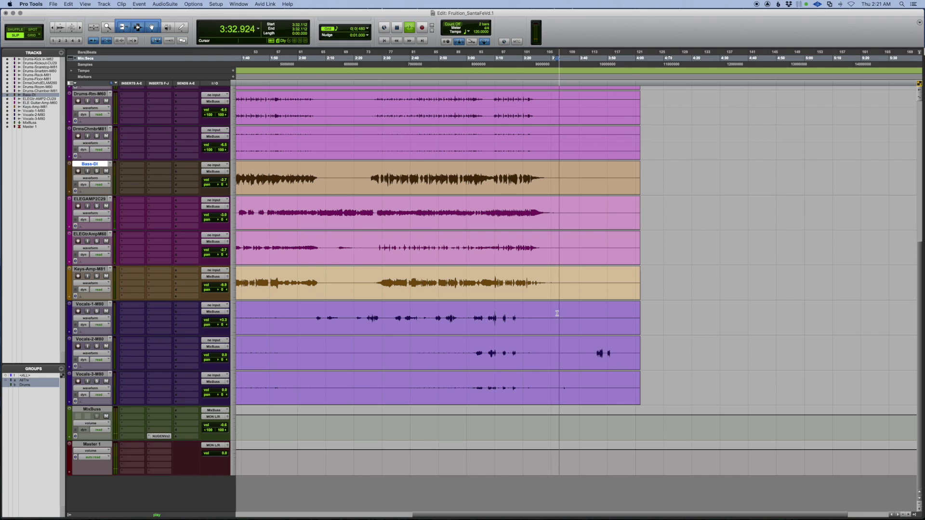
{"action": "key", "text": "space"}
Step: Separate the clips on all grouped tracks at 3:32.626 and delete everything after that point
{"action": "left_click", "coordinate": [559, 313]}
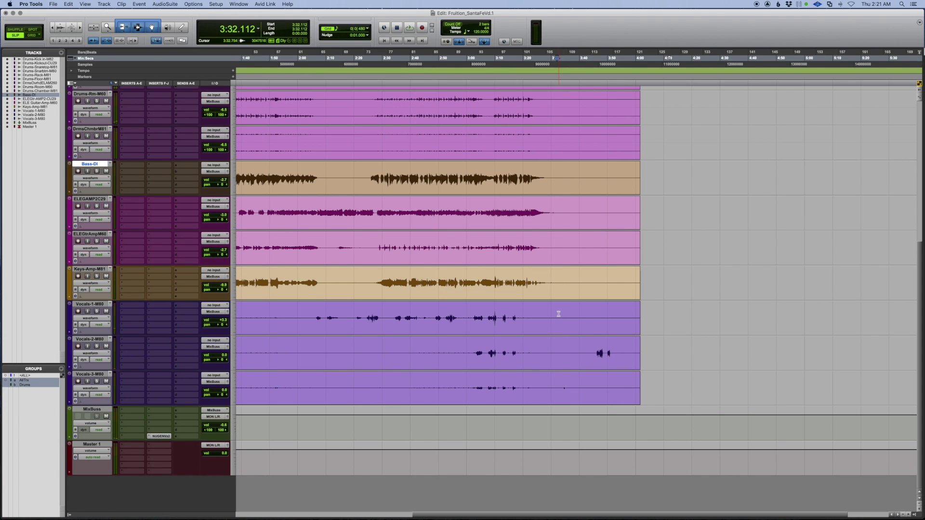
{"action": "key", "text": "super+e"}
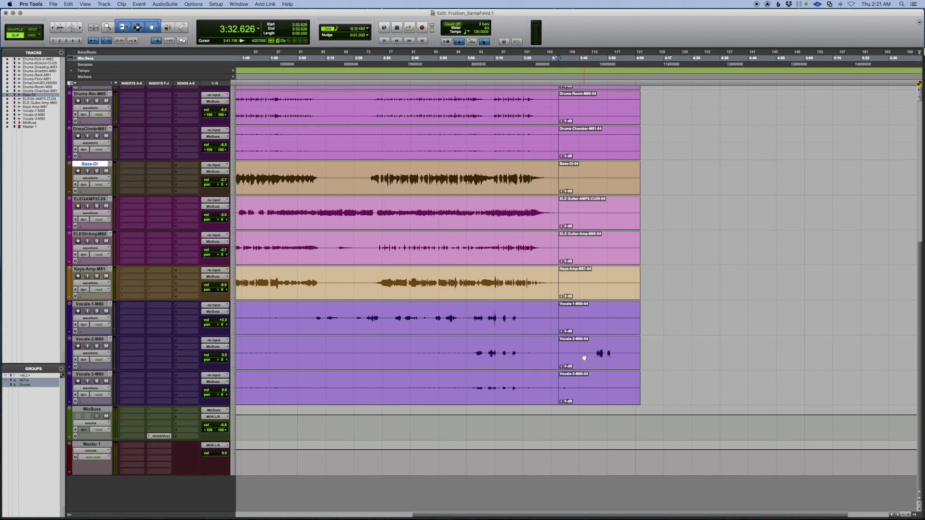
{"action": "left_click", "coordinate": [590, 402]}
{"action": "key", "text": "Delete"}
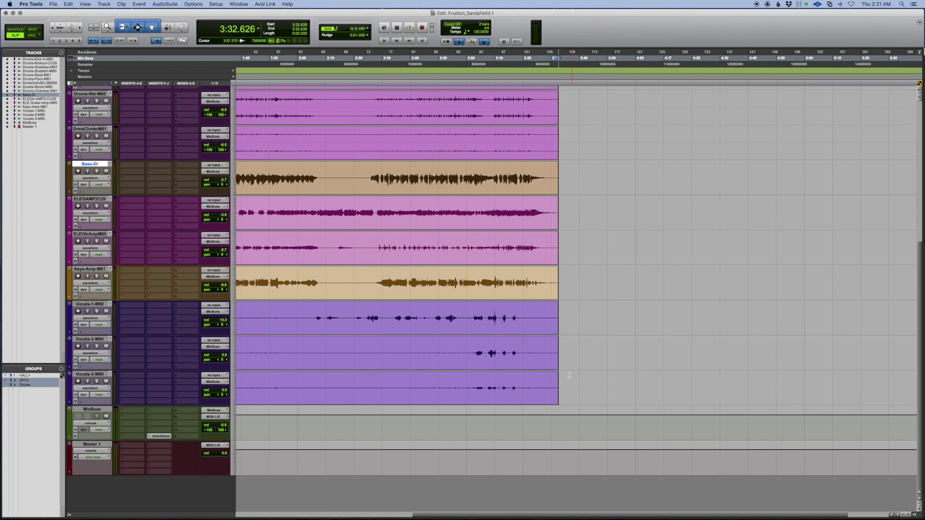
Step: Fade out all tracks from 3:31.727 to the end of their clips at 3:32.626, and deactivate the AllTrx group
{"action": "left_click_drag", "start_coordinate": [558, 375], "coordinate": [555, 372]}
{"action": "key", "text": "ctrl+super+f"}
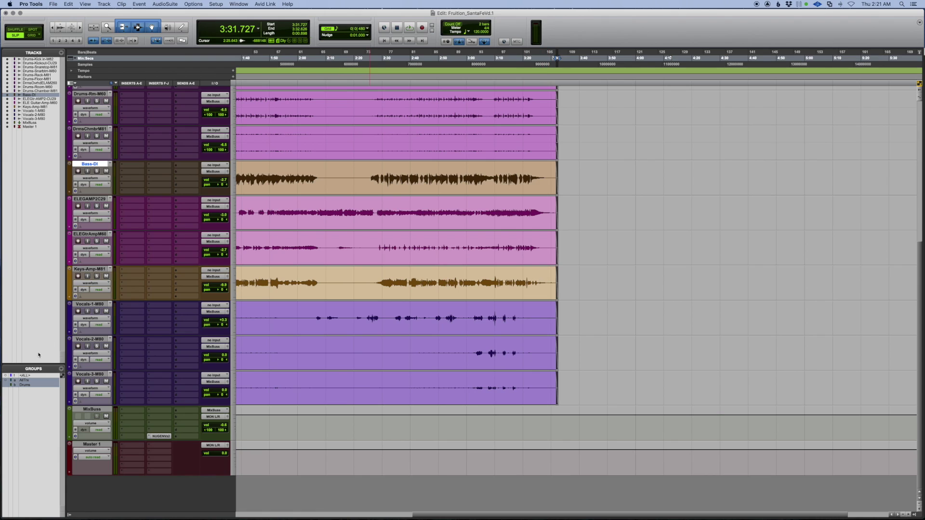
{"action": "left_click", "coordinate": [30, 385]}
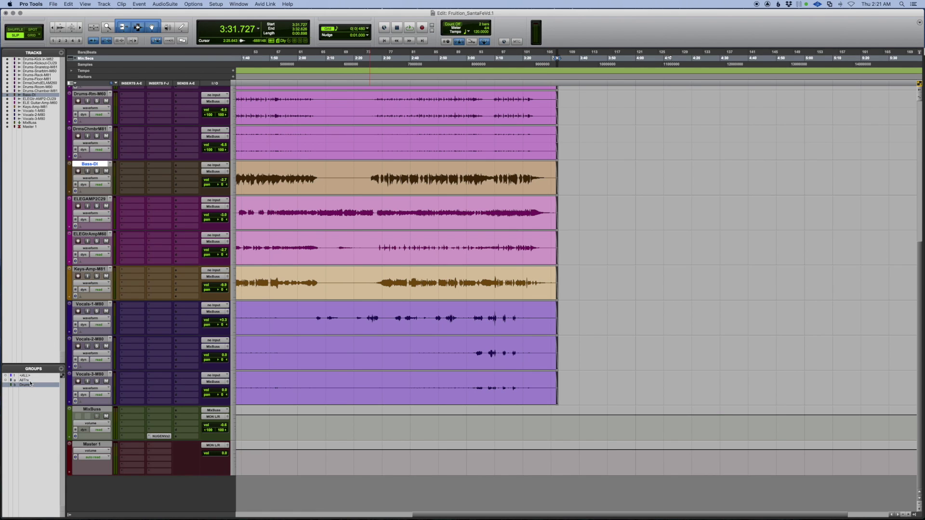
Step: Enlarge the Keys-Amp track to extreme height, magnify its ending and play it from 3:28.519
{"action": "left_click", "coordinate": [547, 275]}
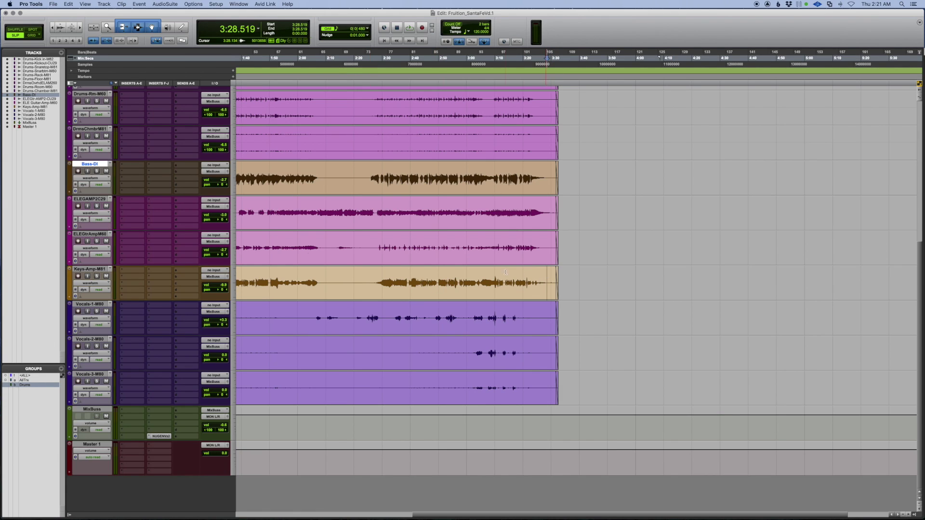
{"action": "left_click", "coordinate": [71, 270]}
{"action": "left_click", "coordinate": [83, 288]}
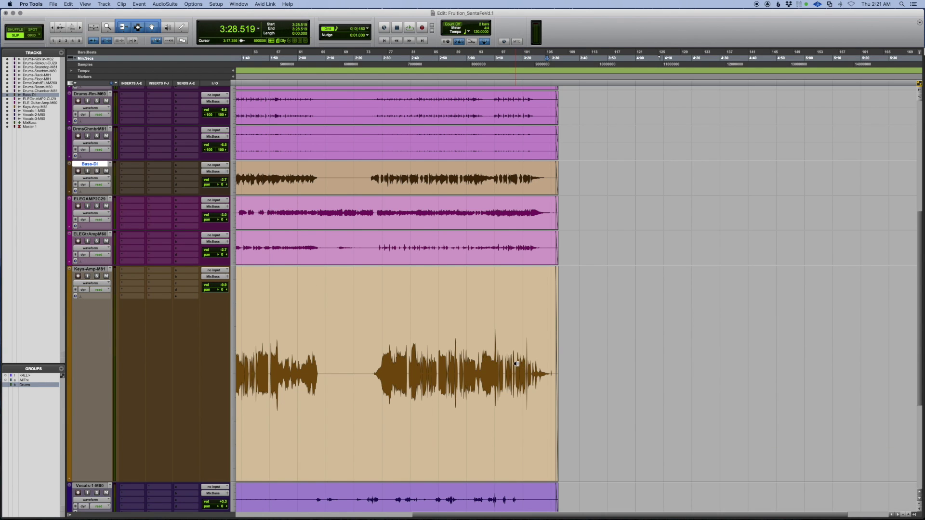
{"action": "key", "text": "super+bracketright"}
{"action": "key", "text": "super+bracketright"}
{"action": "key", "text": "super+bracketright"}
{"action": "key", "text": "super+bracketright"}
{"action": "key", "text": "space"}
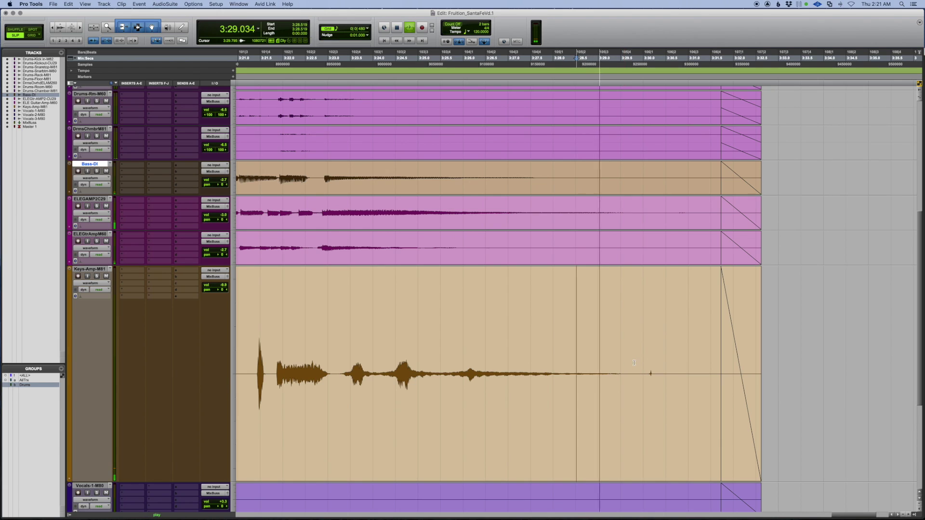
{"action": "key", "text": "space"}
Step: Solo the Keys-Amp track and play its tail from about 3:29.5 to hear the stray noise after the last note
{"action": "left_click", "coordinate": [649, 365]}
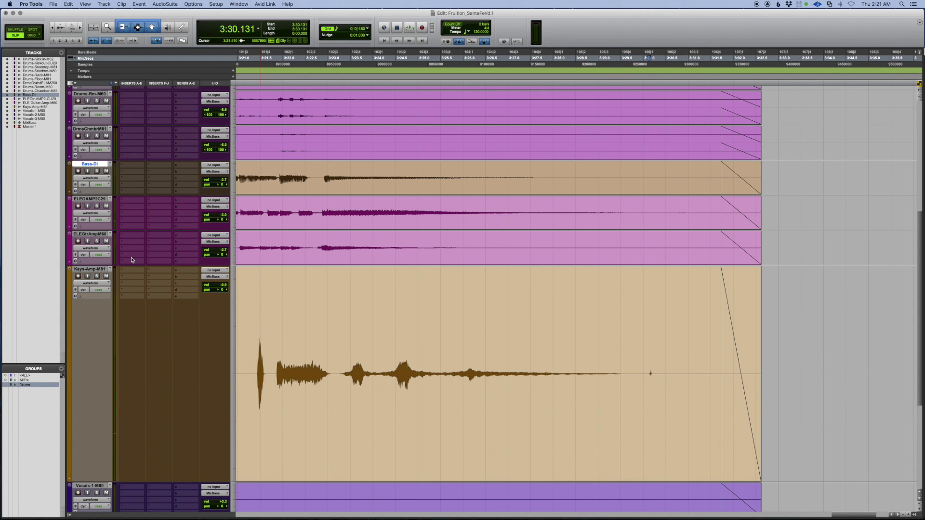
{"action": "left_click", "coordinate": [96, 277]}
{"action": "key", "text": "space"}
{"action": "key", "text": "space"}
{"action": "left_click", "coordinate": [622, 338]}
{"action": "key", "text": "space"}
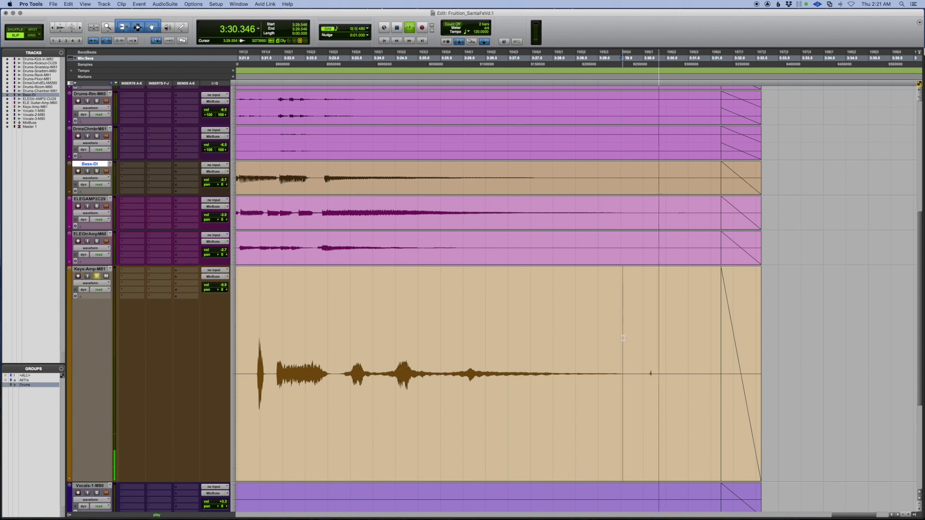
{"action": "key", "text": "space"}
Step: Separate the Keys-Amp clip at 3:30.083, just before the stray noise, and delete the part after it
{"action": "left_click", "coordinate": [646, 362]}
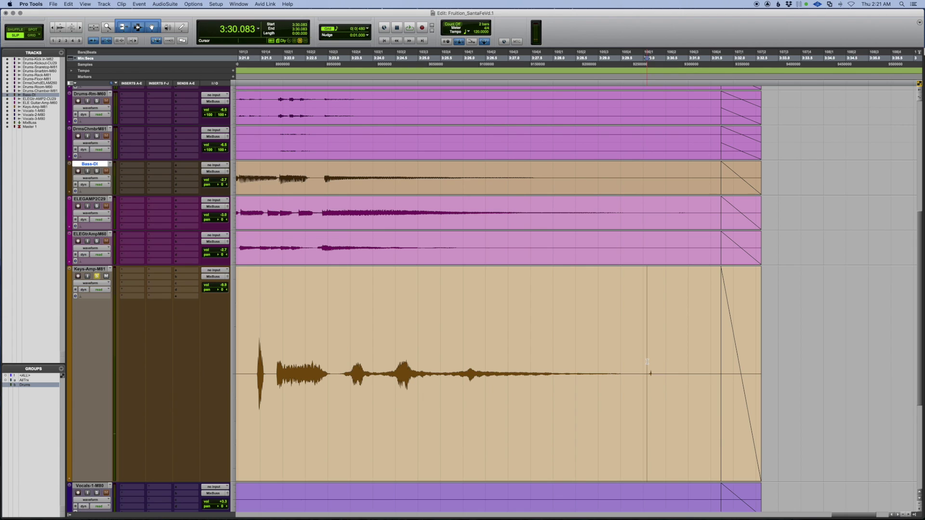
{"action": "key", "text": "super+e"}
{"action": "left_click", "coordinate": [670, 421]}
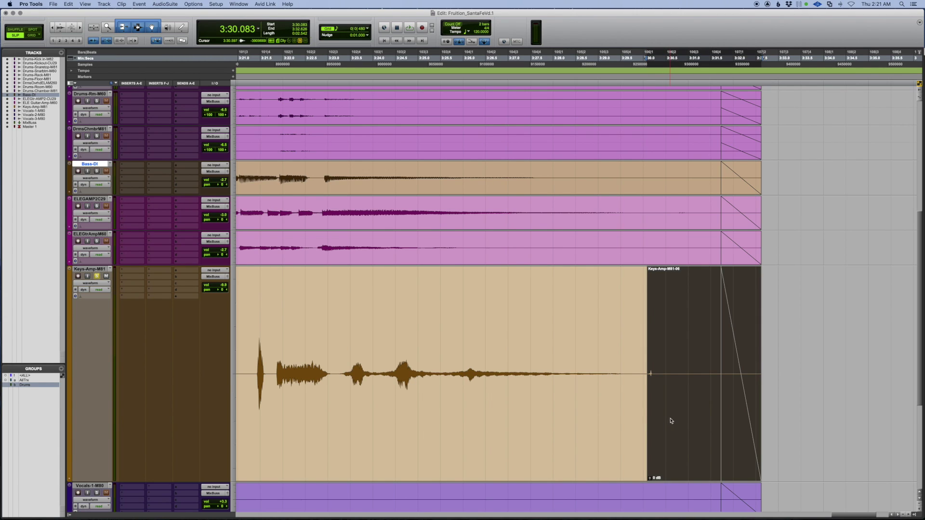
{"action": "key", "text": "Delete"}
{"action": "left_click_drag", "start_coordinate": [646, 283], "coordinate": [642, 282]}
Step: Return to the session start, show the whole timeline and set the Keys-Amp track height to medium
{"action": "key", "text": "Return"}
{"action": "key", "text": "alt+a"}
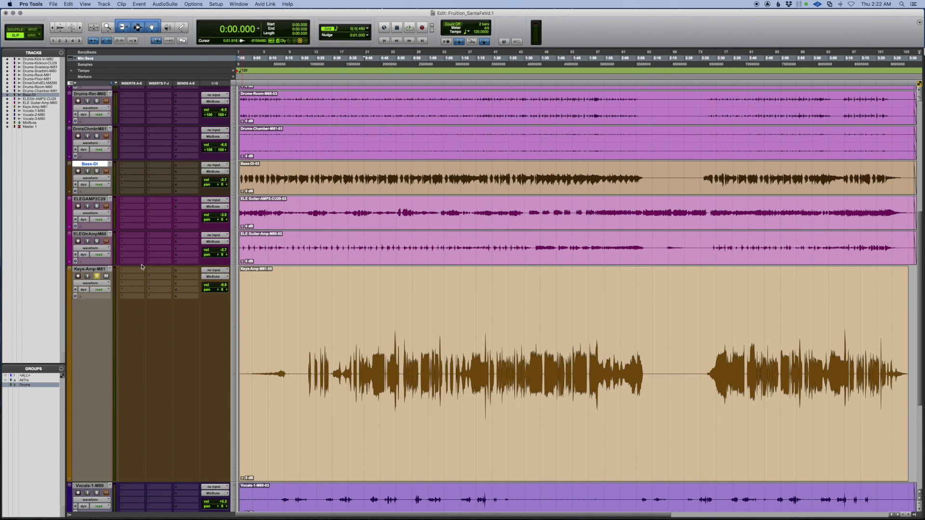
{"action": "left_click", "coordinate": [69, 271]}
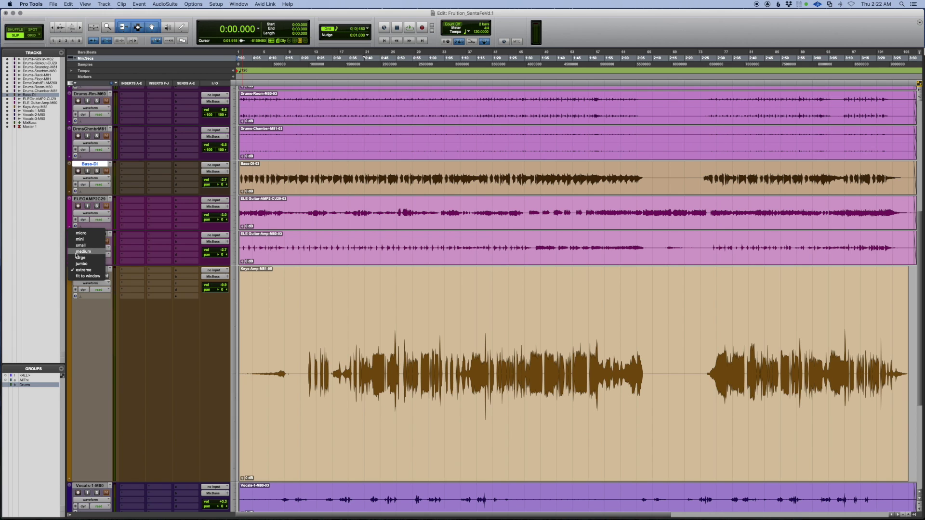
{"action": "left_click", "coordinate": [84, 251]}
{"action": "scroll", "coordinate": [466, 318], "scroll_direction": "up", "scroll_amount": 10}
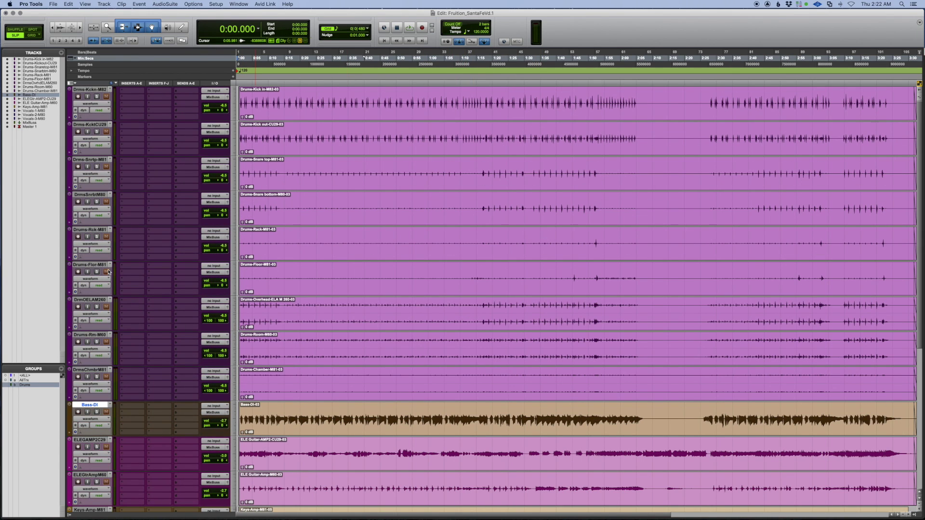
Step: In the Mix window, replace the Keys-Amp solo with a solo on the drum overhead track, with the Drums group deactivated
{"action": "key", "text": "super+equal"}
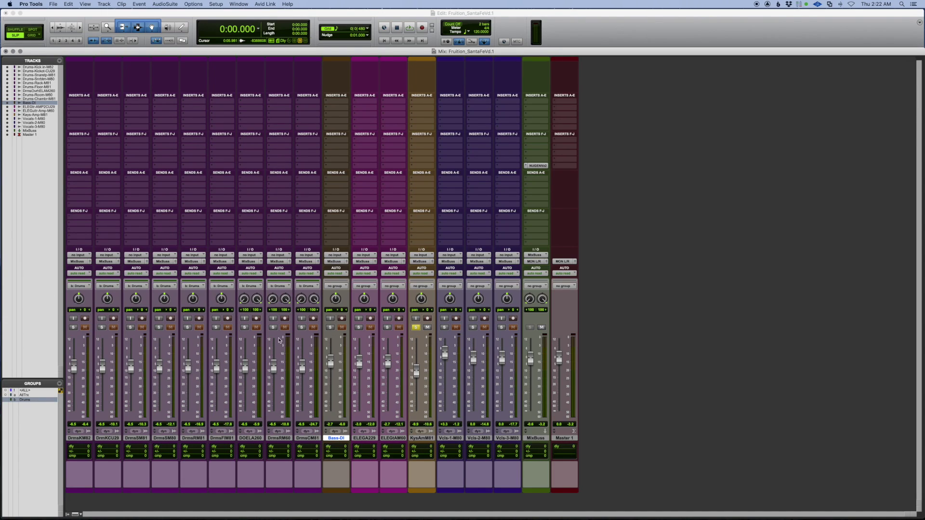
{"action": "left_click", "coordinate": [416, 327]}
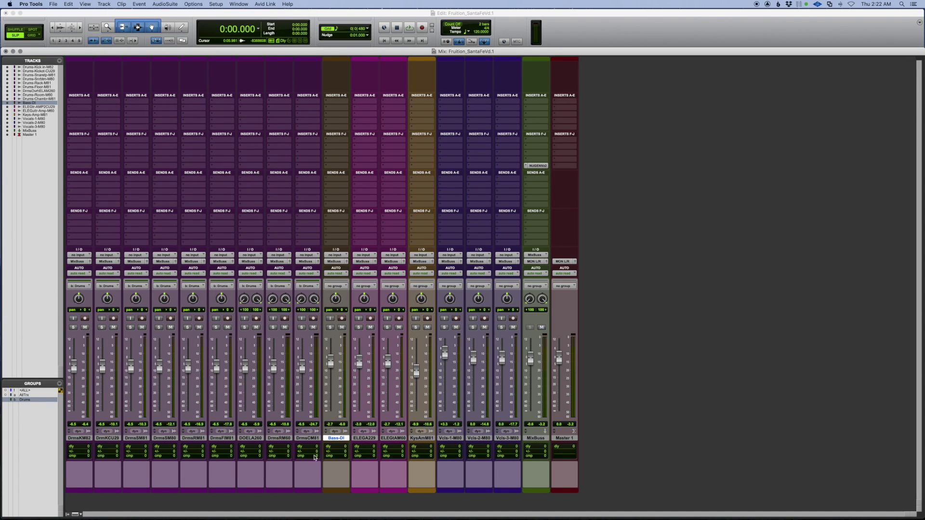
{"action": "left_click", "coordinate": [309, 439]}
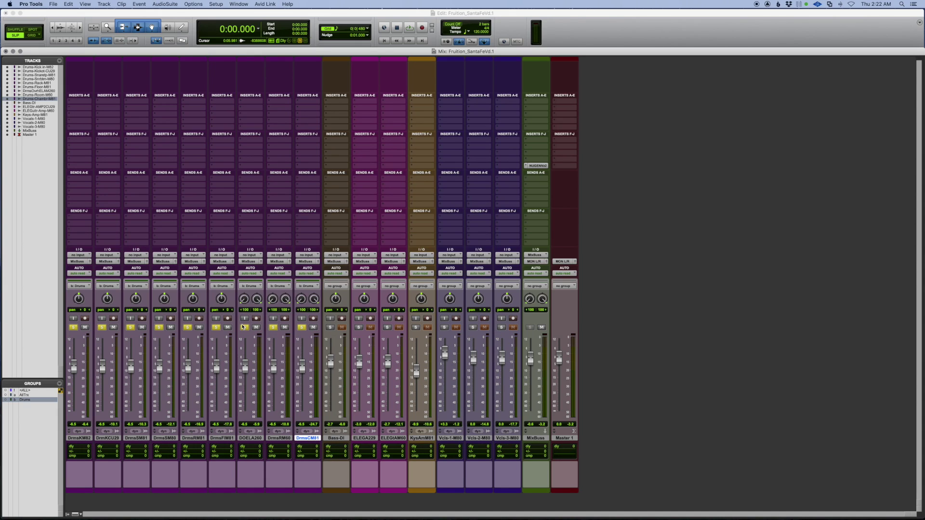
{"action": "left_click", "coordinate": [33, 405]}
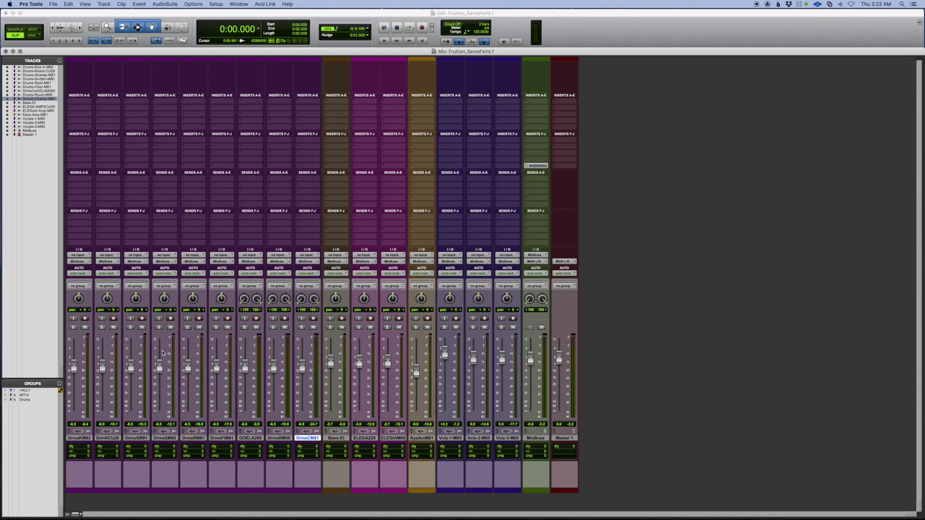
{"action": "left_click", "coordinate": [245, 328]}
Step: Play the soloed drum overheads from the session start, check their clips in the Edit window and return to the Mix window
{"action": "key", "text": "space"}
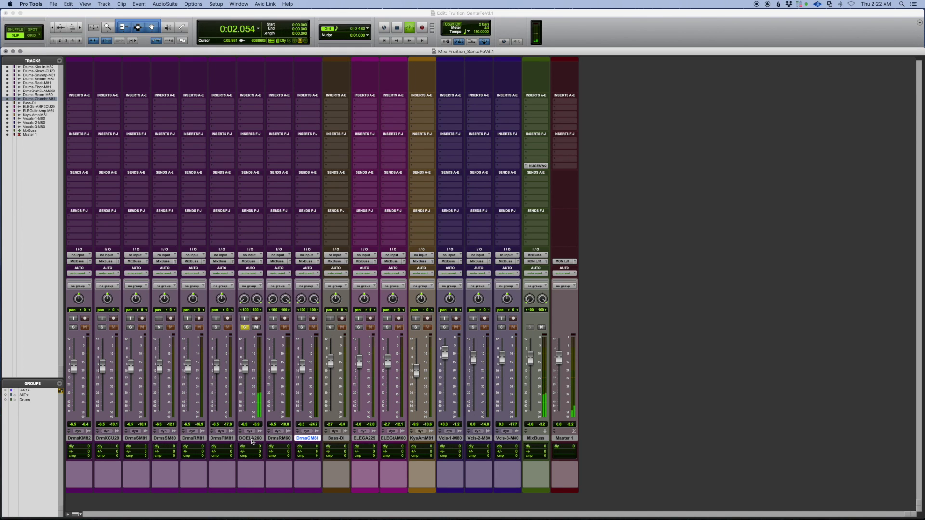
{"action": "key", "text": "super+equal"}
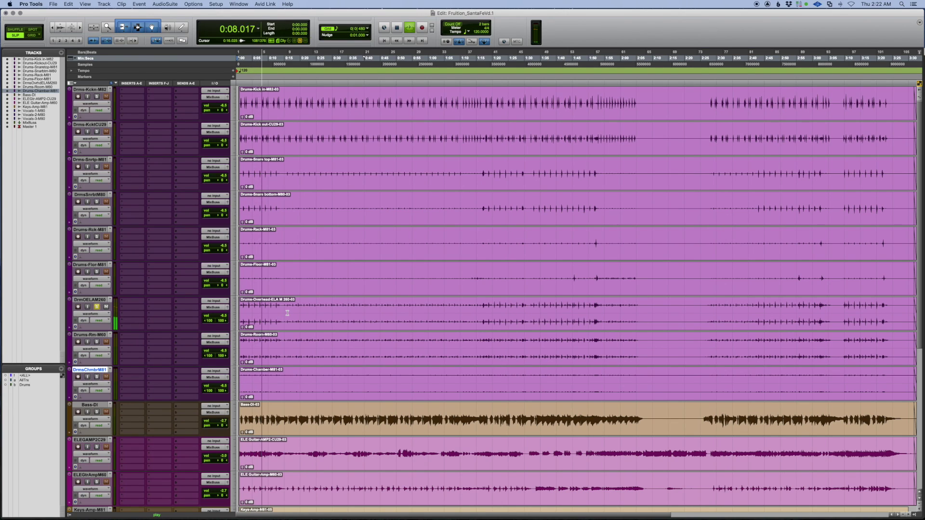
{"action": "key", "text": "super+equal"}
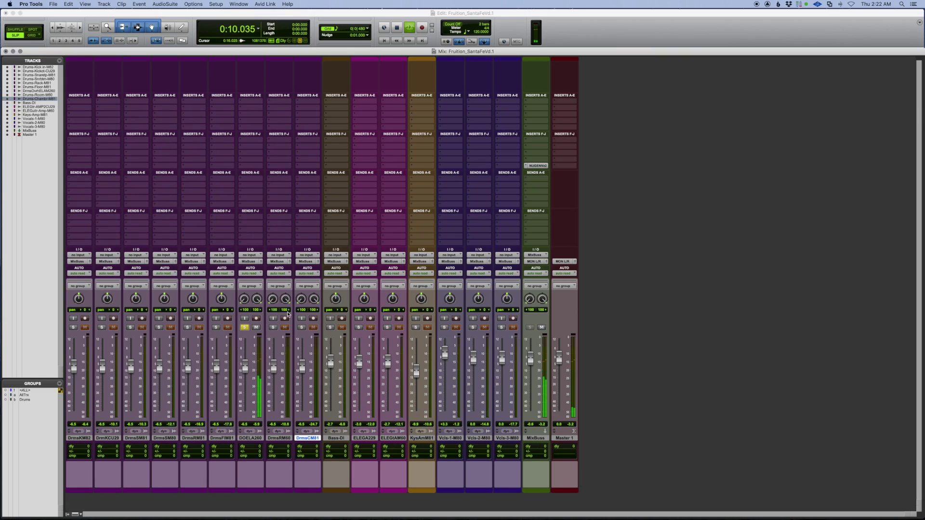
Step: Reset all drum faders to 0.0 dB through the Drums group, then deactivate the group
{"action": "left_click", "coordinate": [26, 402]}
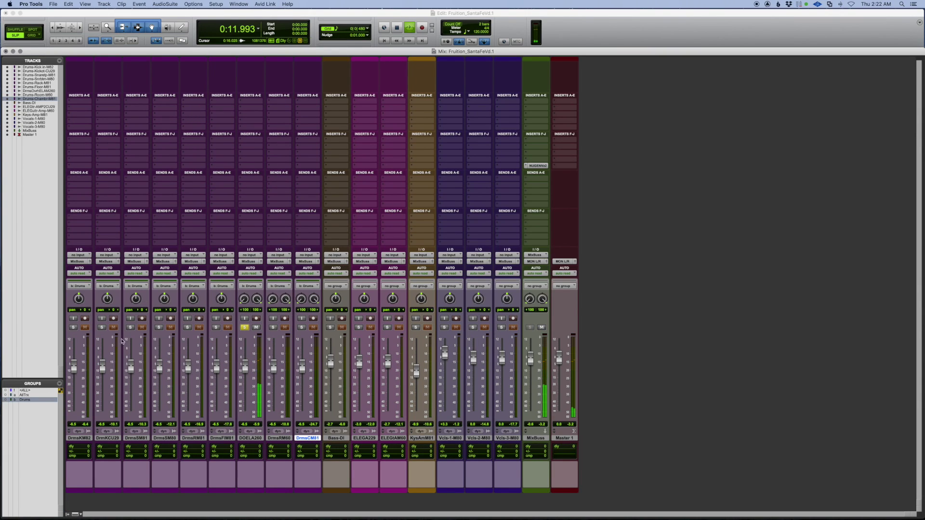
{"action": "left_click", "coordinate": [103, 366], "text": "alt"}
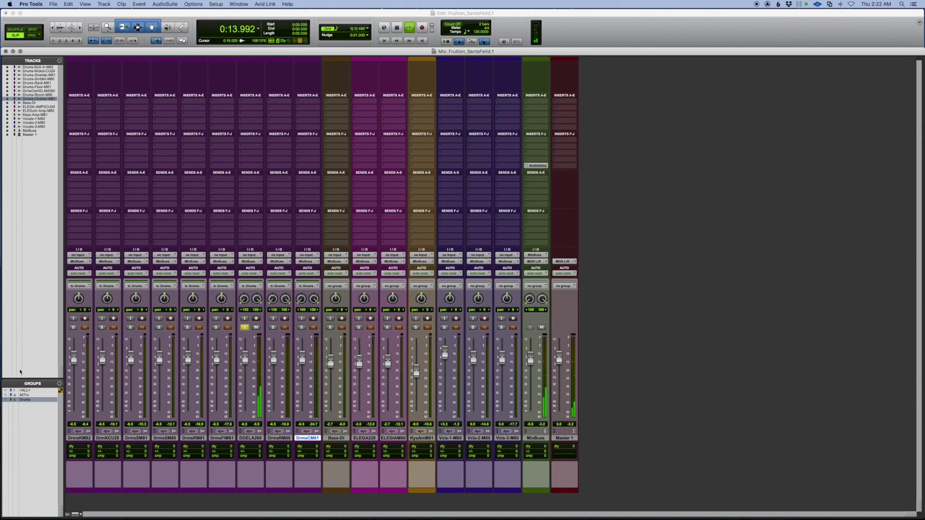
{"action": "left_click", "coordinate": [33, 402]}
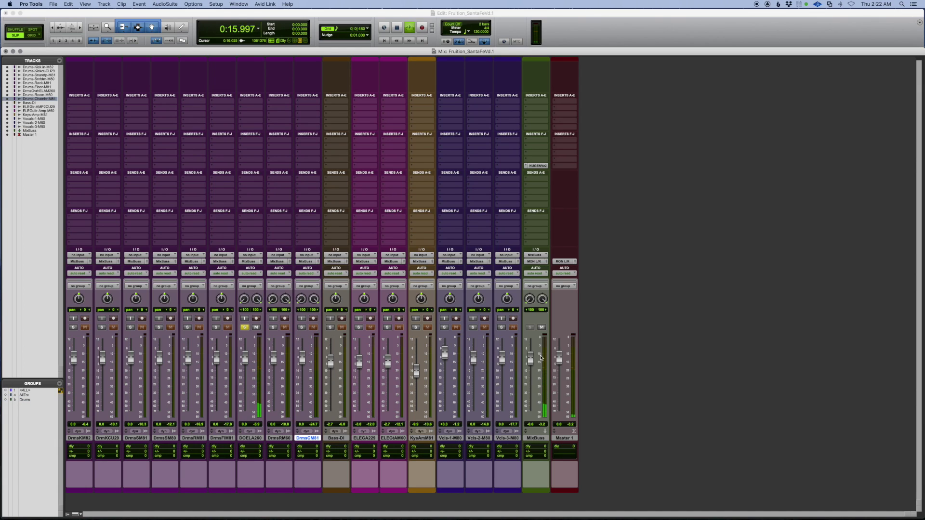
Step: Stop playback and listen to the soloed drum overheads again from the session start
{"action": "key", "text": "space"}
{"action": "left_click", "coordinate": [245, 328]}
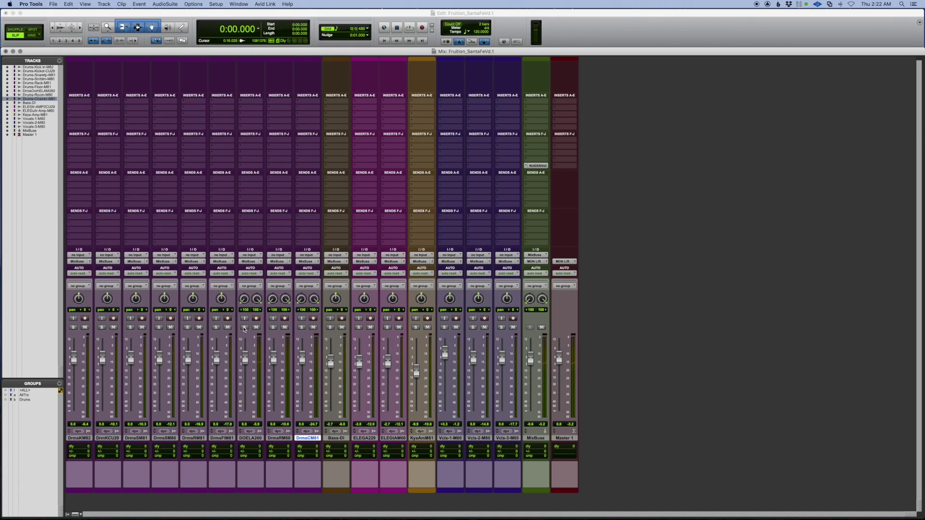
{"action": "left_click", "coordinate": [244, 327]}
{"action": "key", "text": "space"}
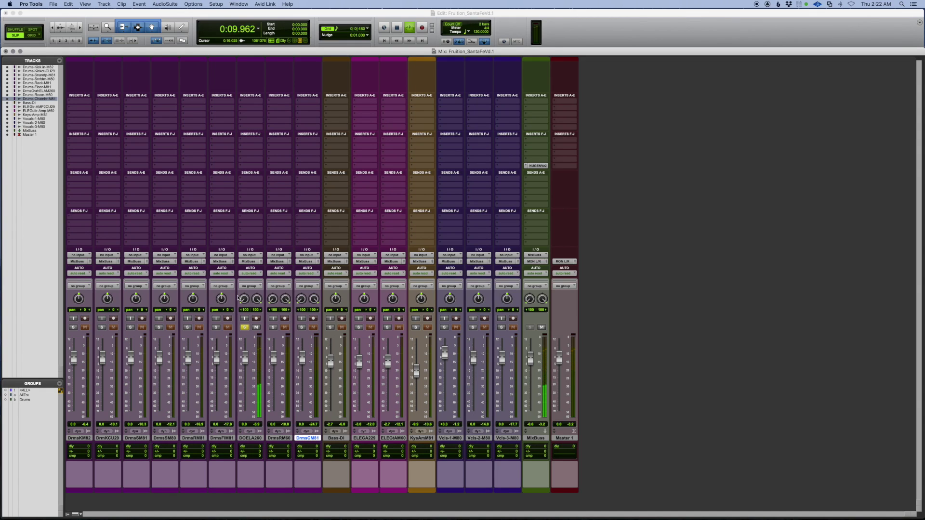
Step: Solo the kick-in track alongside the soloed drum overheads and audition the two together from the start
{"action": "key", "text": "space"}
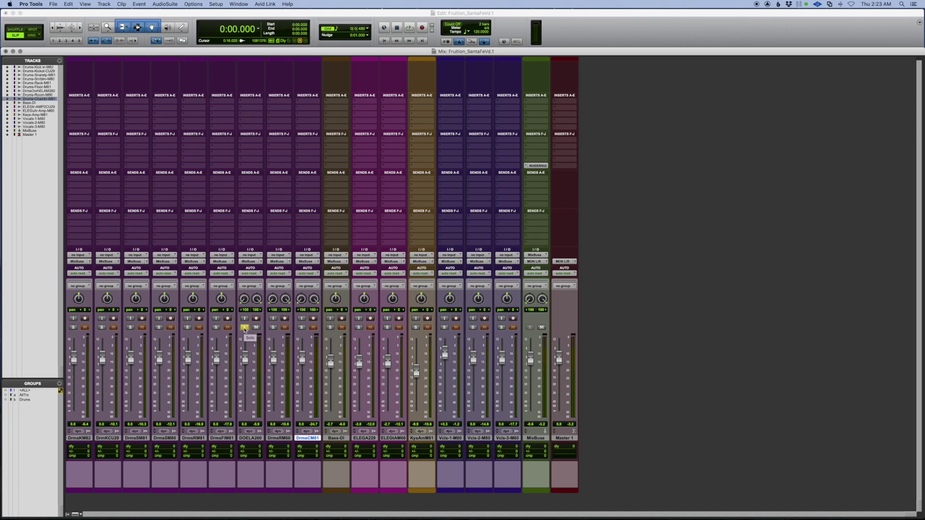
{"action": "left_click", "coordinate": [244, 328]}
{"action": "left_click", "coordinate": [244, 328]}
{"action": "left_click", "coordinate": [245, 440]}
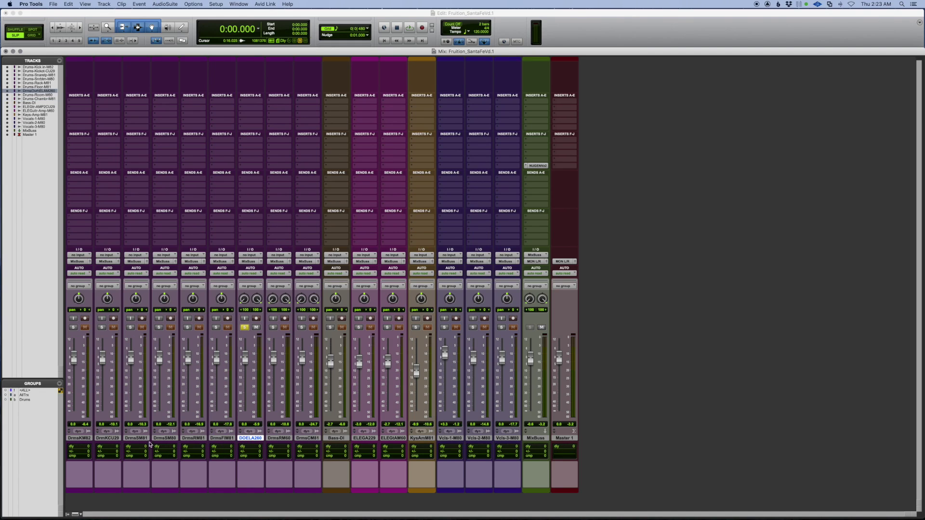
{"action": "left_click", "coordinate": [73, 328]}
{"action": "key", "text": "space"}
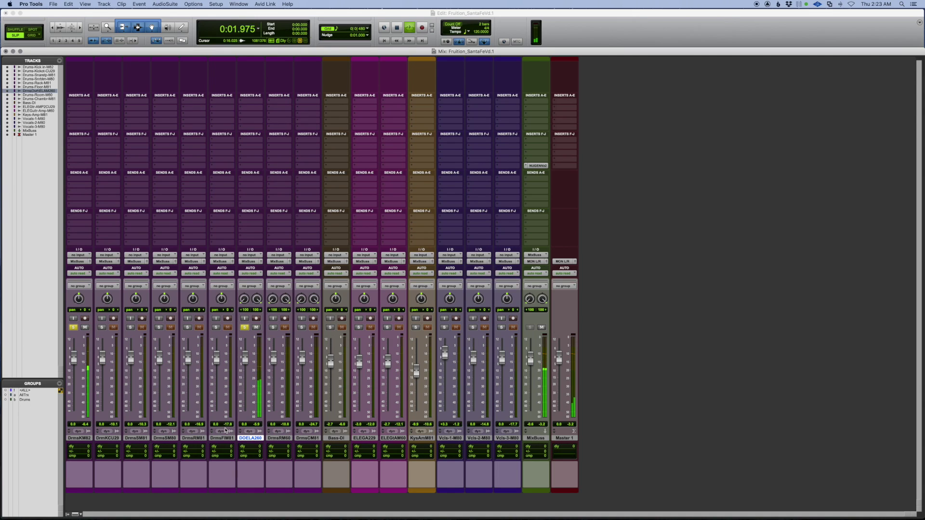
{"action": "key", "text": "space"}
Step: Insert the mono Trim plug-in in the kick-in track's first insert slot and place its window over the mixer
{"action": "left_click", "coordinate": [81, 103]}
{"action": "mouse_move", "coordinate": [102, 101]}
{"action": "mouse_move", "coordinate": [164, 177]}
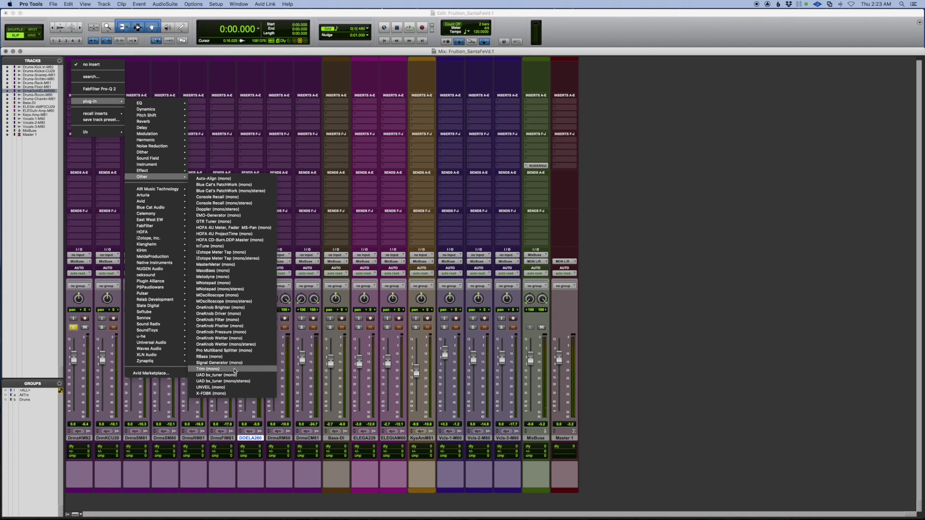
{"action": "left_click", "coordinate": [234, 369]}
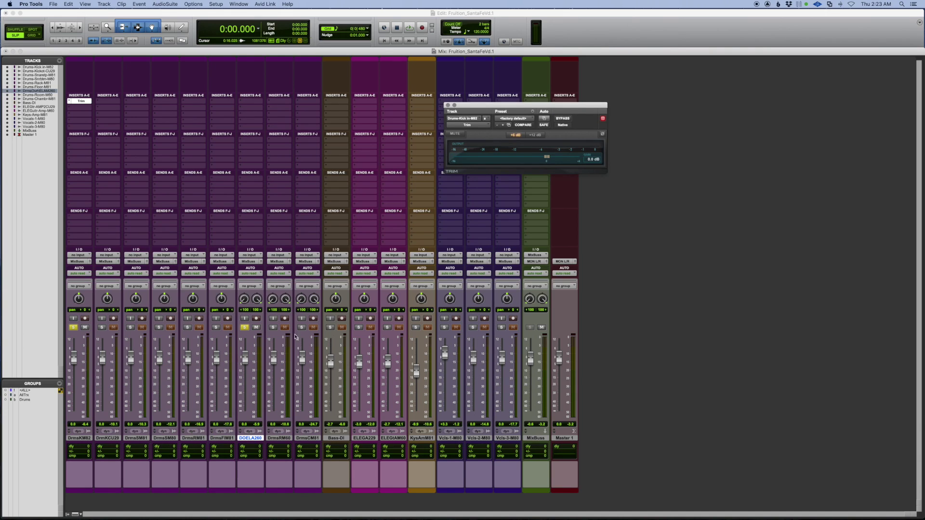
{"action": "left_click_drag", "start_coordinate": [525, 109], "coordinate": [370, 177]}
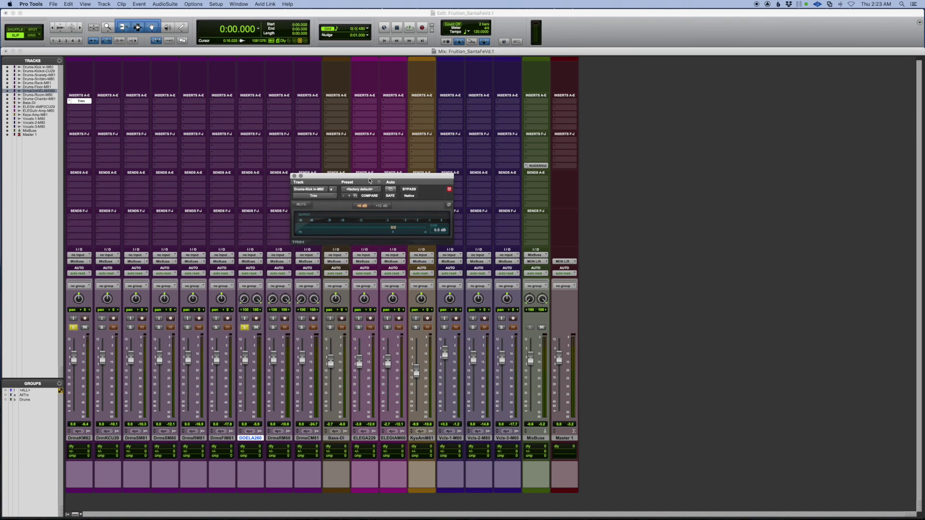
Step: Toggle the kick-in Trim's polarity inversion during playback to compare it against the overheads, and close the plug-in
{"action": "left_click", "coordinate": [449, 206]}
{"action": "left_click", "coordinate": [448, 206]}
{"action": "key", "text": "space"}
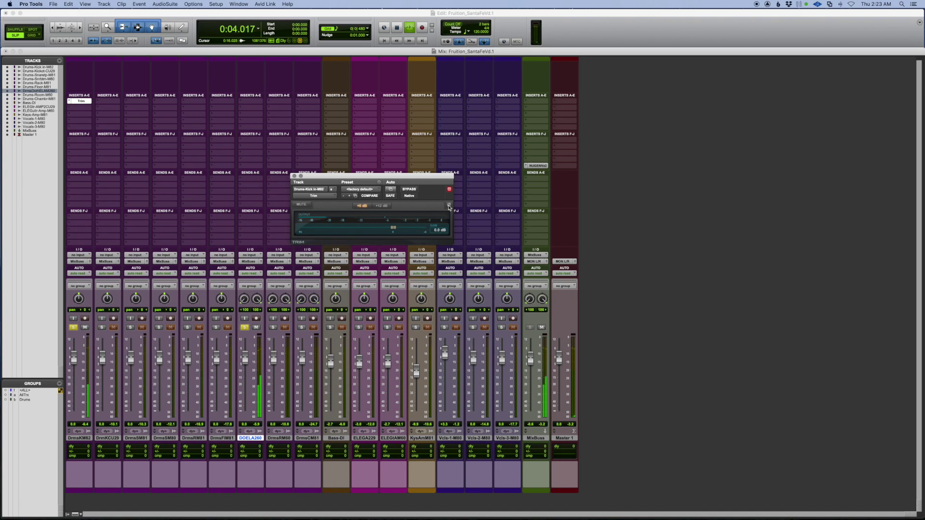
{"action": "left_click", "coordinate": [449, 206]}
{"action": "left_click", "coordinate": [449, 206]}
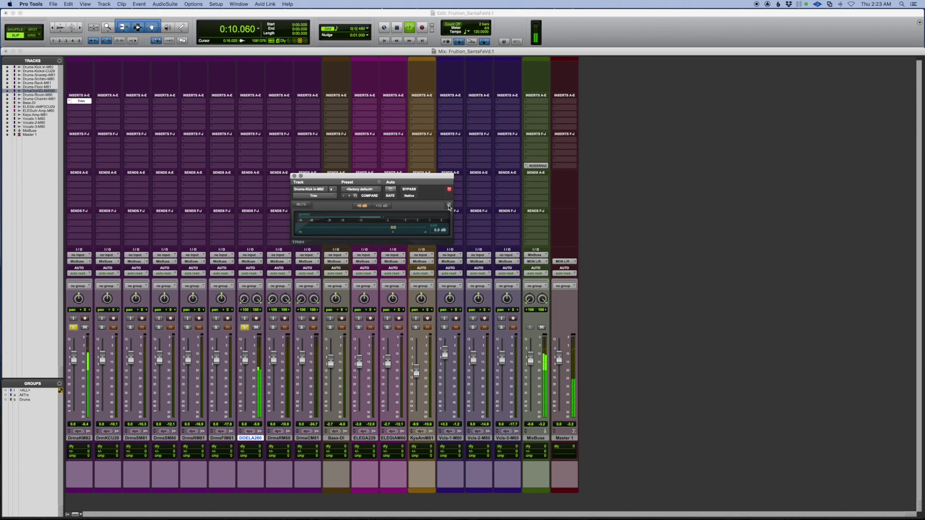
{"action": "left_click", "coordinate": [448, 205]}
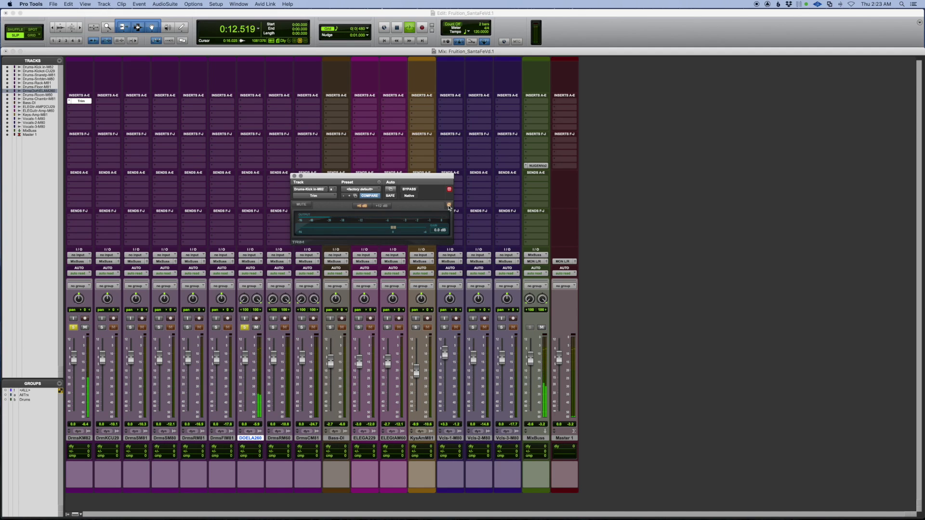
{"action": "key", "text": "space"}
{"action": "left_click", "coordinate": [294, 175]}
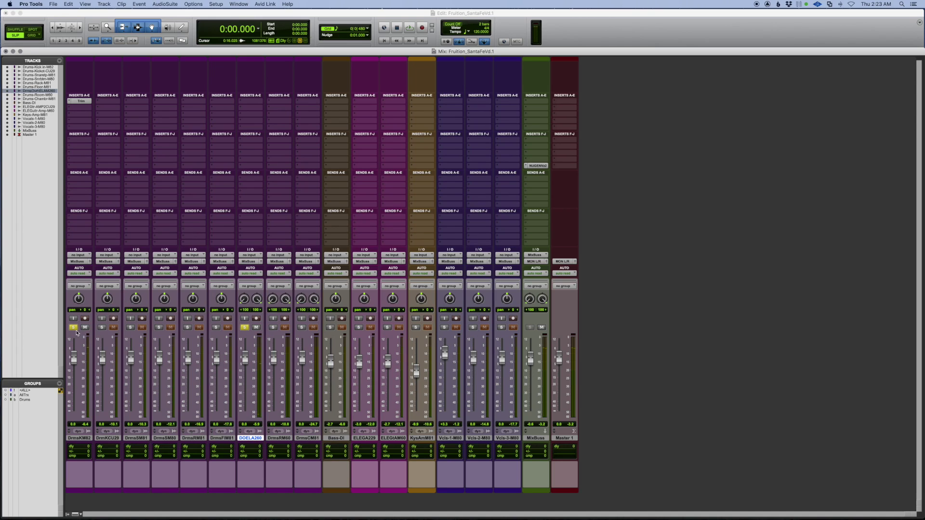
Step: Clear the solos on the kick-in and overhead tracks, and solo the kick-out and kick-in tracks instead
{"action": "left_click", "coordinate": [72, 328]}
{"action": "left_click", "coordinate": [245, 327]}
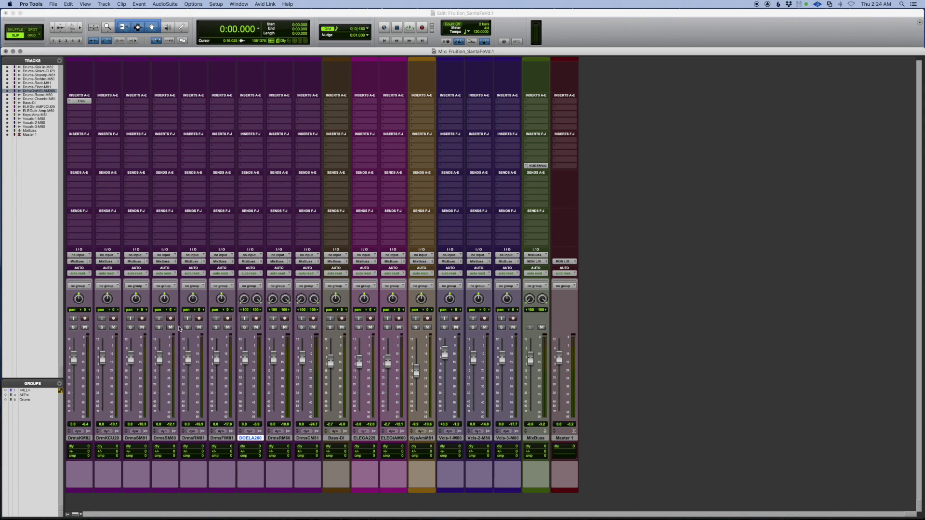
{"action": "left_click", "coordinate": [102, 329]}
{"action": "left_click", "coordinate": [72, 328]}
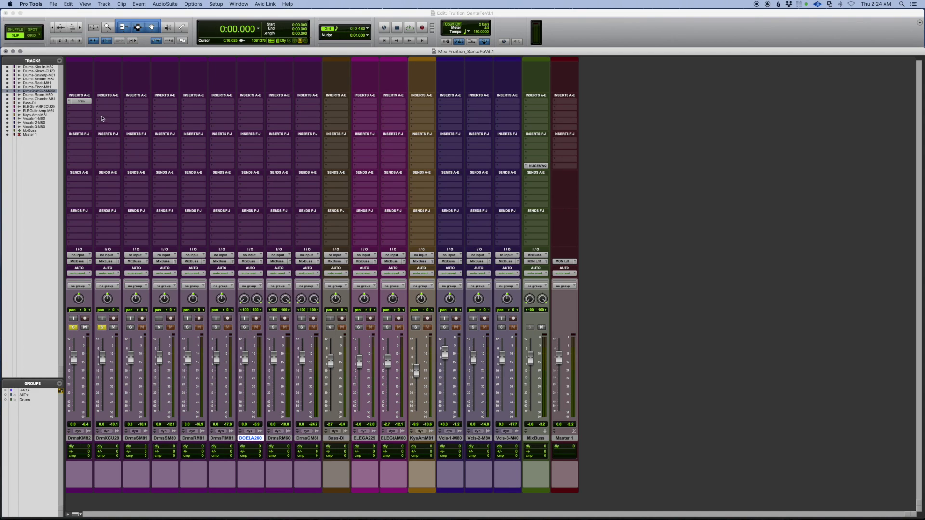
Step: Copy the kick-in's Trim plug-in to the kick-out track and invert its polarity while auditioning both kick tracks
{"action": "left_click_drag", "start_coordinate": [84, 102], "coordinate": [107, 102]}
{"action": "left_click", "coordinate": [107, 101]}
{"action": "key", "text": "space"}
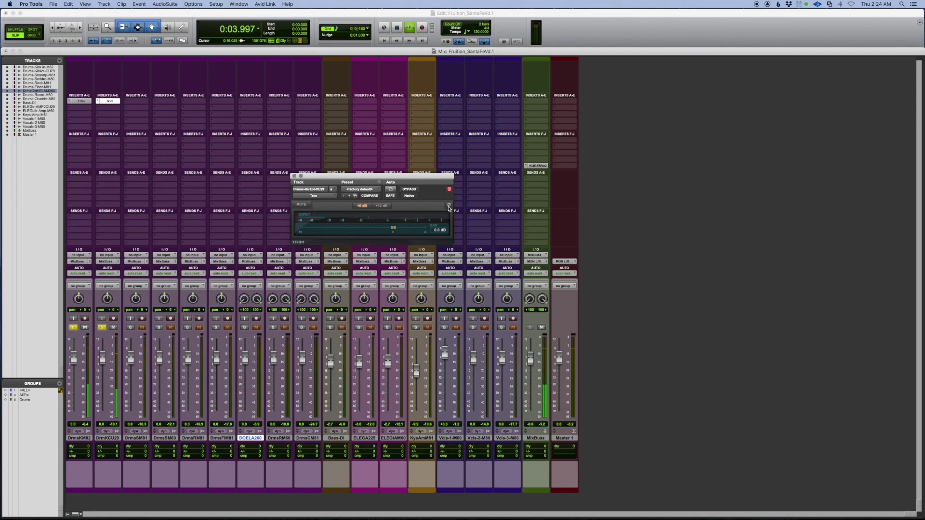
{"action": "left_click", "coordinate": [448, 206]}
{"action": "left_click", "coordinate": [295, 177]}
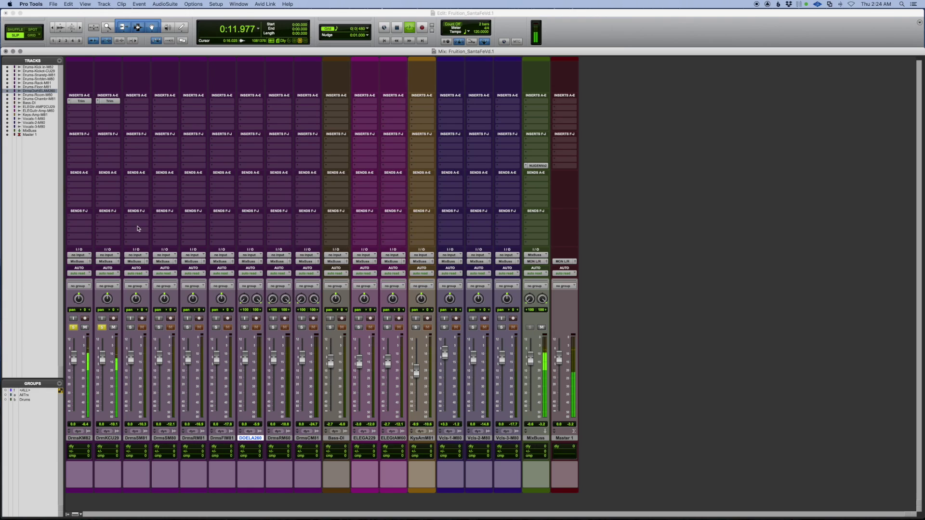
{"action": "key", "text": "space"}
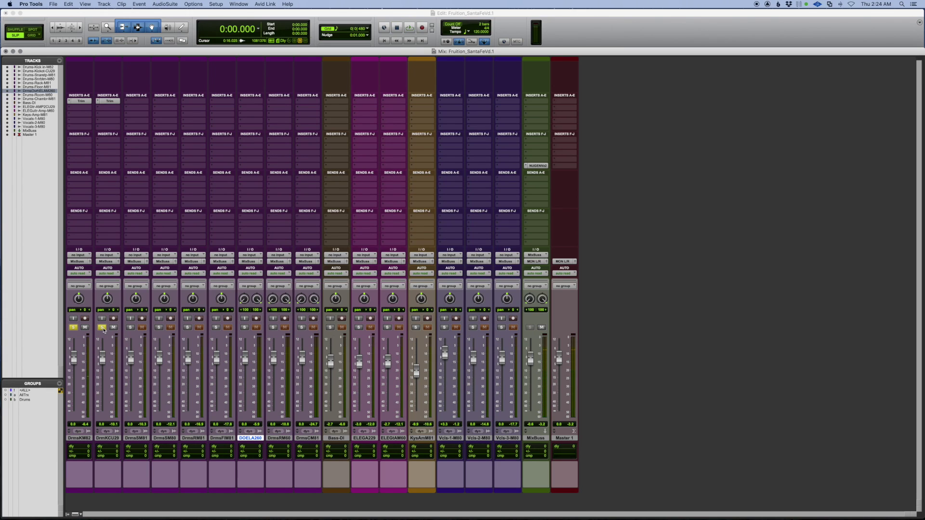
Step: Clear the solos on both kick tracks and remove the Trim plug-in from each of them
{"action": "left_click", "coordinate": [102, 328]}
{"action": "left_click", "coordinate": [73, 328]}
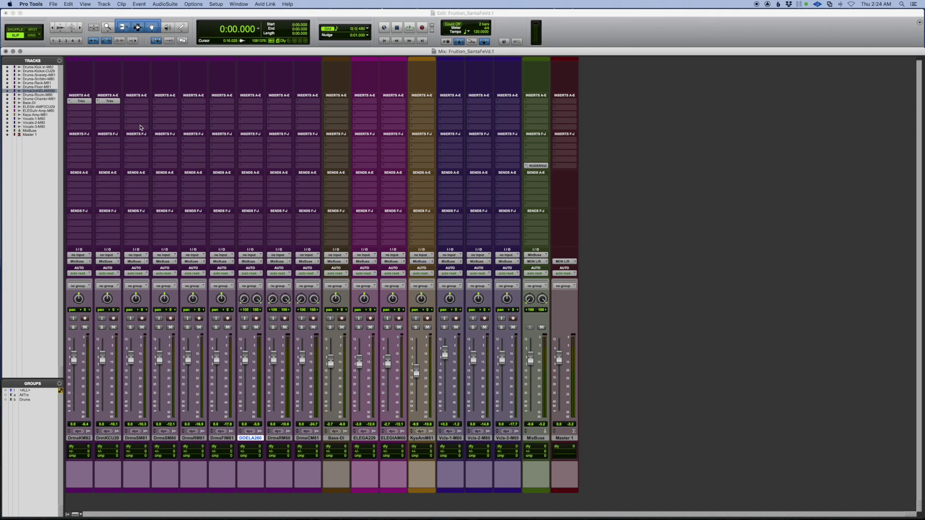
{"action": "left_click", "coordinate": [98, 102]}
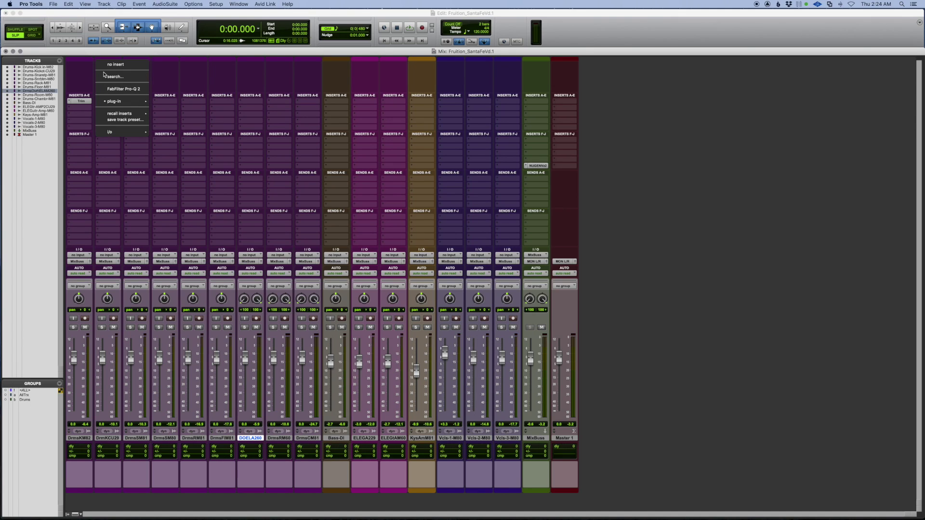
{"action": "left_click", "coordinate": [104, 68]}
{"action": "left_click", "coordinate": [71, 101]}
{"action": "left_click", "coordinate": [77, 68]}
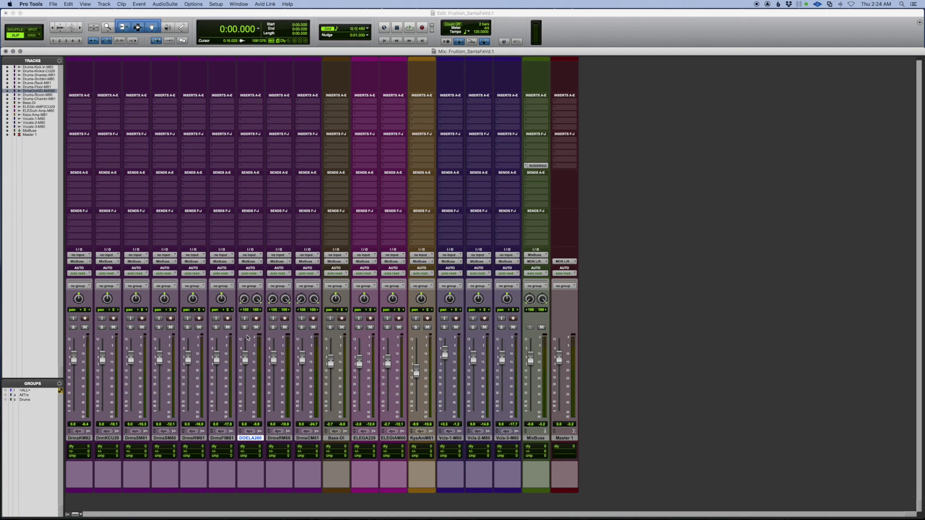
Step: Switch to Finder, launch Paintbrush from the Applications folder and close the Finder window
{"action": "mouse_move", "coordinate": [172, 510]}
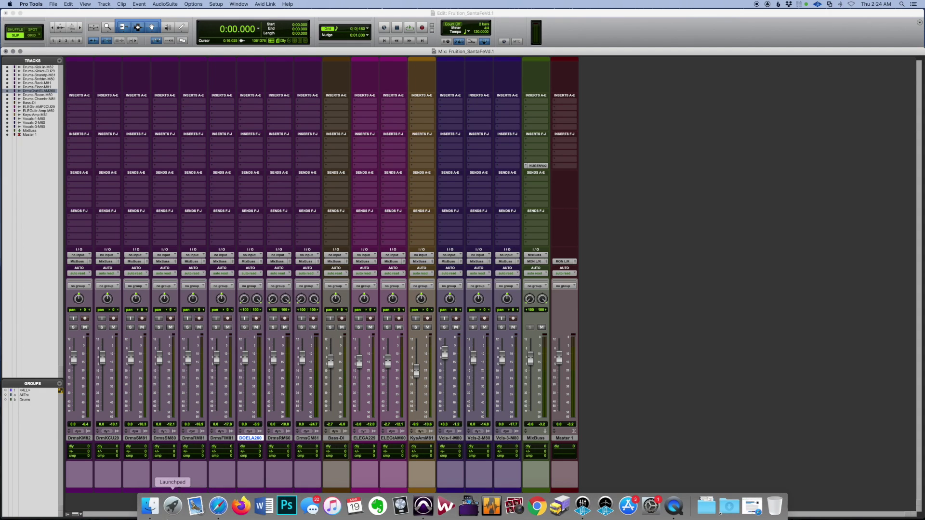
{"action": "left_click", "coordinate": [151, 507]}
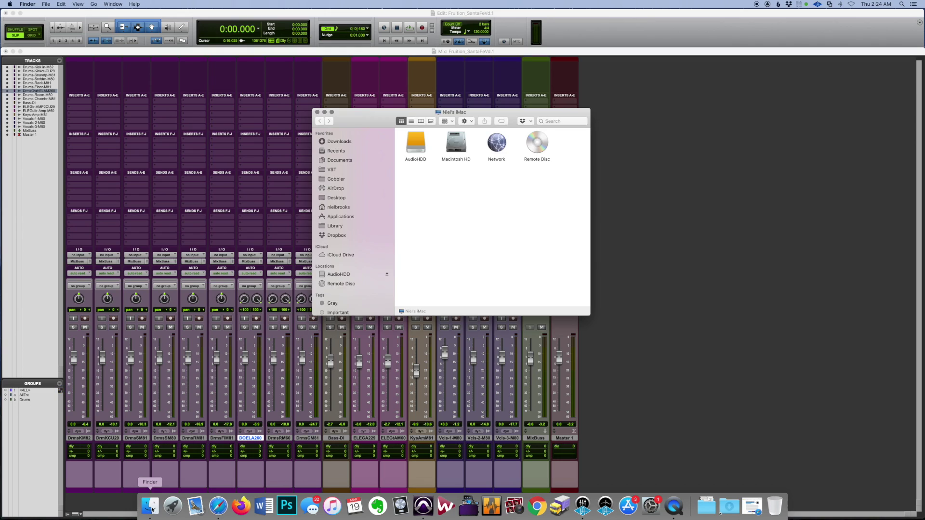
{"action": "left_click", "coordinate": [344, 217]}
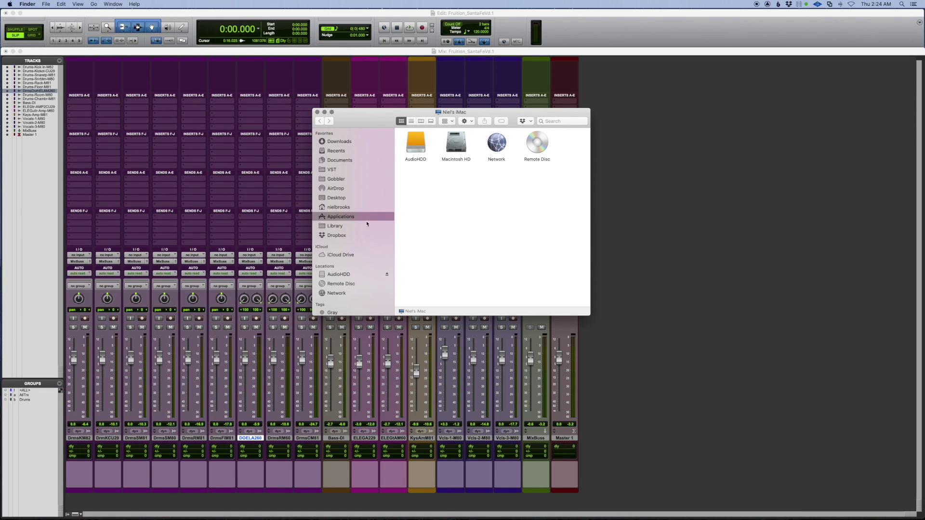
{"action": "scroll", "coordinate": [451, 231], "scroll_direction": "down", "scroll_amount": 2}
{"action": "scroll", "coordinate": [451, 232], "scroll_direction": "down", "scroll_amount": 4}
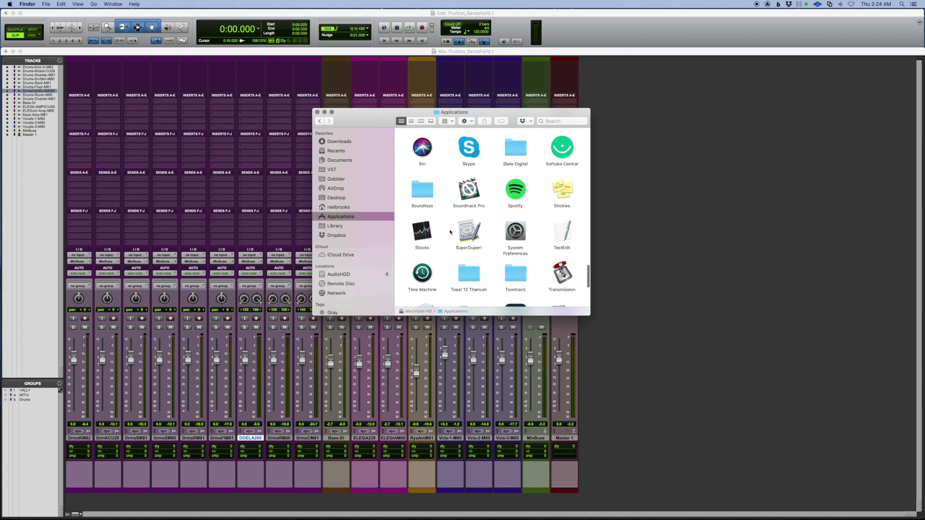
{"action": "scroll", "coordinate": [449, 232], "scroll_direction": "up", "scroll_amount": 4}
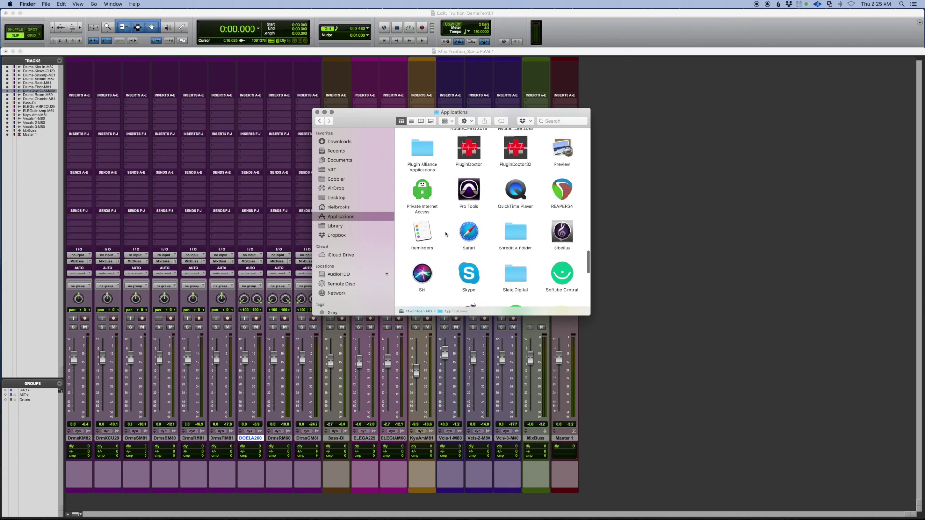
{"action": "scroll", "coordinate": [446, 234], "scroll_direction": "up", "scroll_amount": 3}
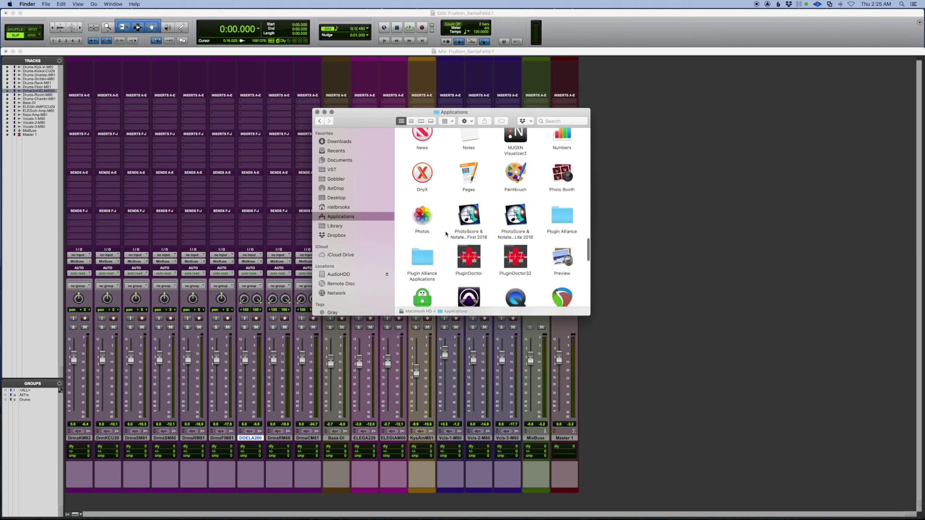
{"action": "double_click", "coordinate": [515, 179]}
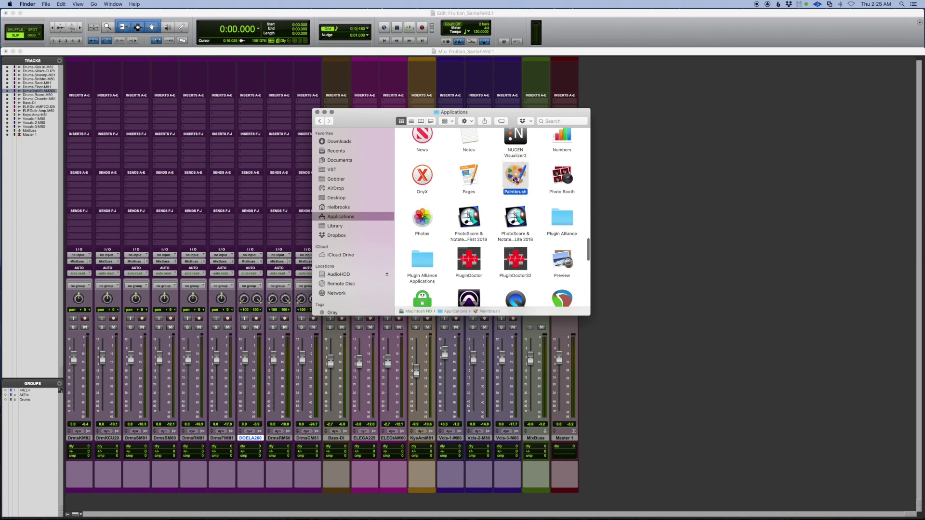
{"action": "left_click", "coordinate": [316, 112]}
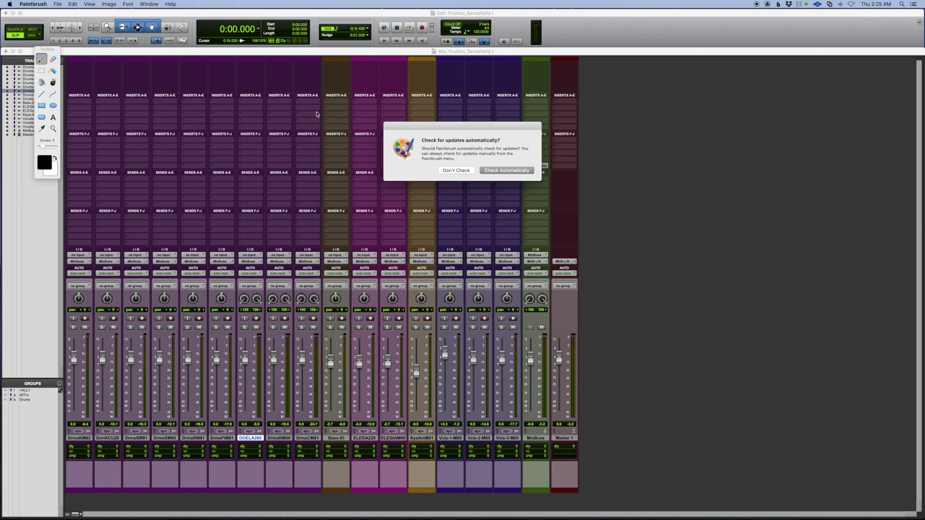
Step: Decline automatic update checks, create a new blank document and enlarge its window to show the whole canvas
{"action": "left_click", "coordinate": [460, 171]}
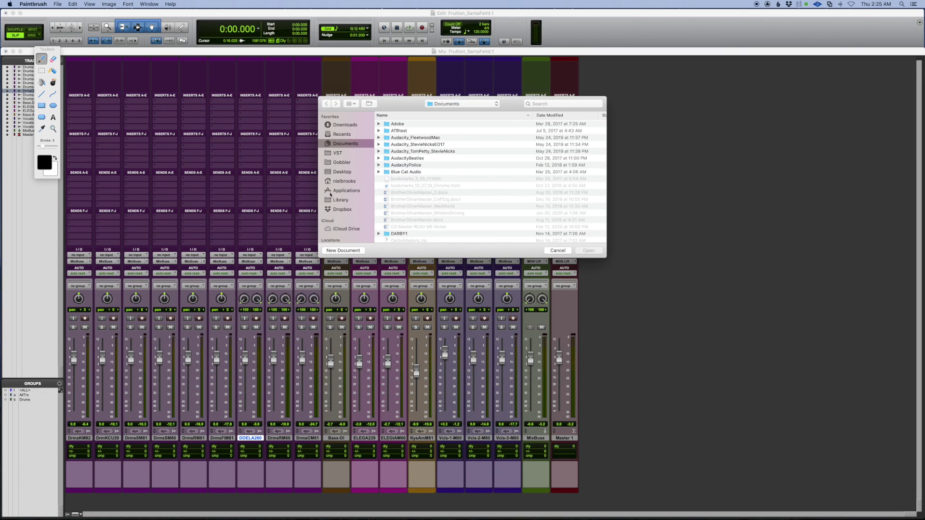
{"action": "left_click", "coordinate": [363, 249]}
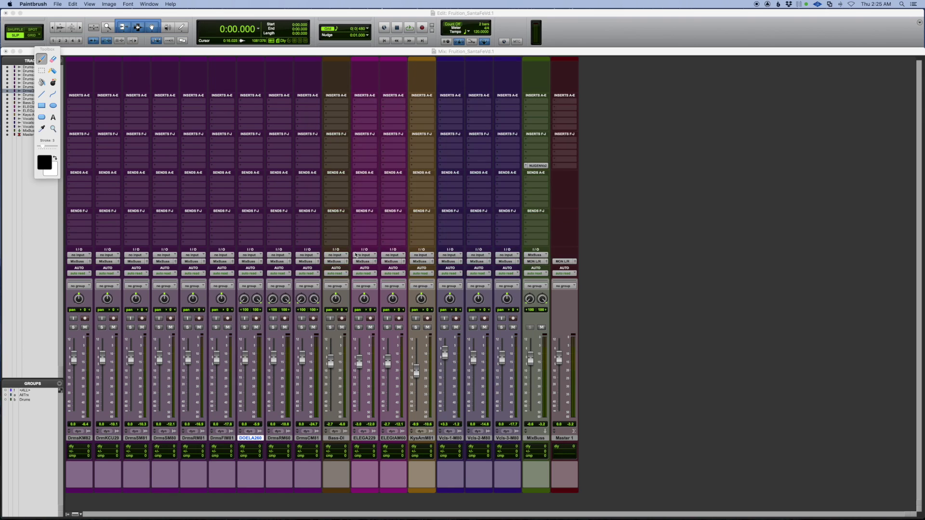
{"action": "left_click", "coordinate": [402, 195]}
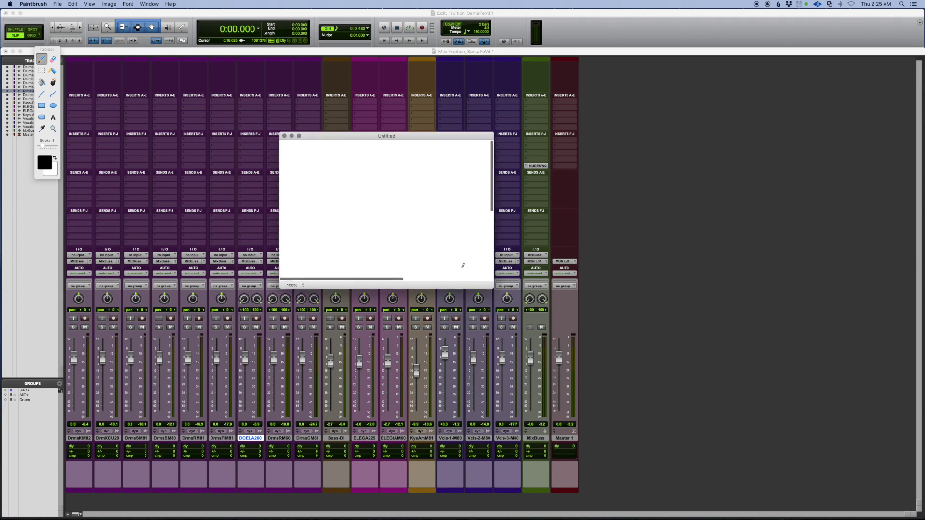
{"action": "left_click_drag", "start_coordinate": [573, 358], "coordinate": [655, 447]}
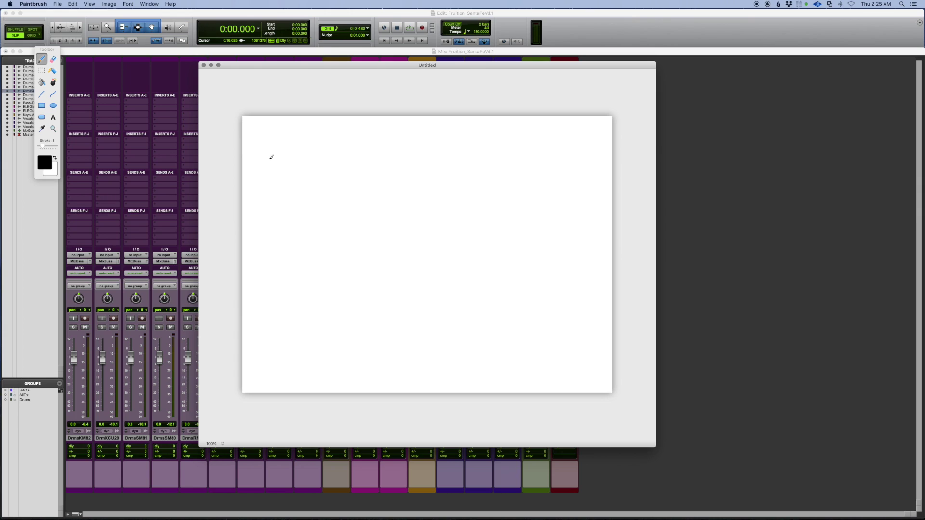
Step: Brush a two-cycle wave between two vertical lines across the upper canvas, plus another vertical line below the first one
{"action": "left_click_drag", "start_coordinate": [271, 157], "coordinate": [271, 260]}
{"action": "mouse_move", "coordinate": [273, 195]}
{"action": "left_mouse_down"}
{"action": "mouse_move", "coordinate": [318, 191]}
{"action": "mouse_move", "coordinate": [391, 225]}
{"action": "mouse_move", "coordinate": [458, 205]}
{"action": "mouse_move", "coordinate": [533, 200]}
{"action": "mouse_move", "coordinate": [534, 181]}
{"action": "left_mouse_up"}
{"action": "left_click_drag", "start_coordinate": [539, 142], "coordinate": [544, 252]}
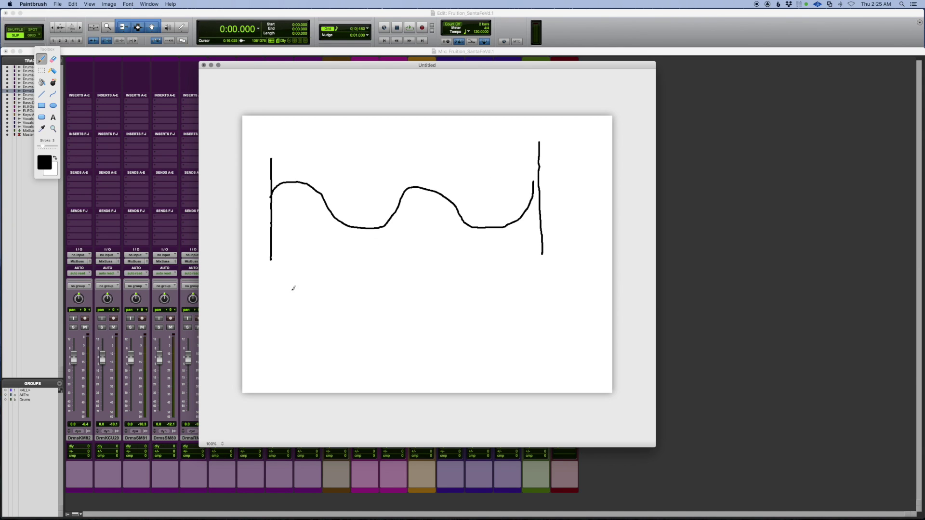
{"action": "left_click_drag", "start_coordinate": [272, 276], "coordinate": [275, 363]}
Step: Select the two-cycle wave between the upper vertical lines, copy it and clear the selection
{"action": "left_click", "coordinate": [42, 71]}
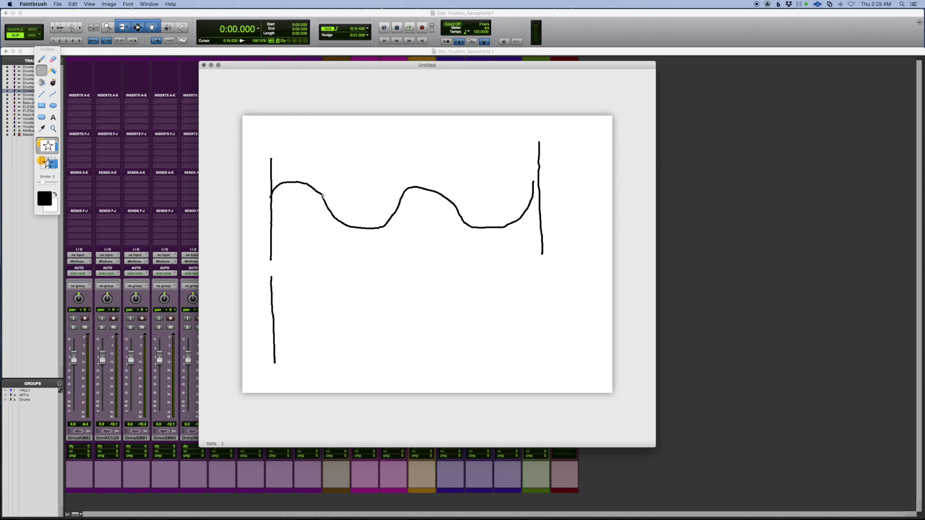
{"action": "mouse_move", "coordinate": [275, 168]}
{"action": "left_mouse_down"}
{"action": "mouse_move", "coordinate": [276, 179]}
{"action": "mouse_move", "coordinate": [533, 227]}
{"action": "mouse_move", "coordinate": [534, 243]}
{"action": "left_mouse_up"}
{"action": "mouse_move", "coordinate": [419, 235]}
{"action": "left_mouse_down"}
{"action": "mouse_move", "coordinate": [419, 302]}
{"action": "mouse_move", "coordinate": [421, 239]}
{"action": "mouse_move", "coordinate": [411, 255]}
{"action": "mouse_move", "coordinate": [412, 241]}
{"action": "left_mouse_up"}
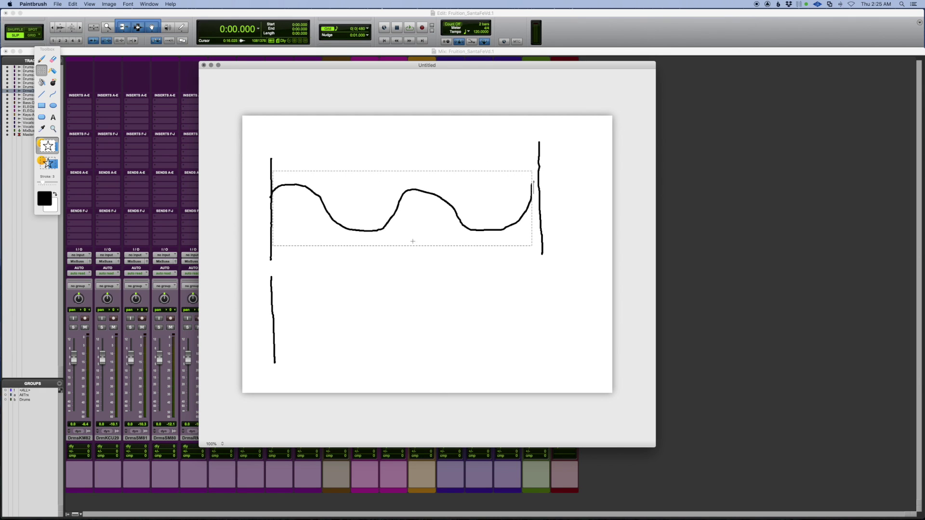
{"action": "left_click", "coordinate": [72, 4]}
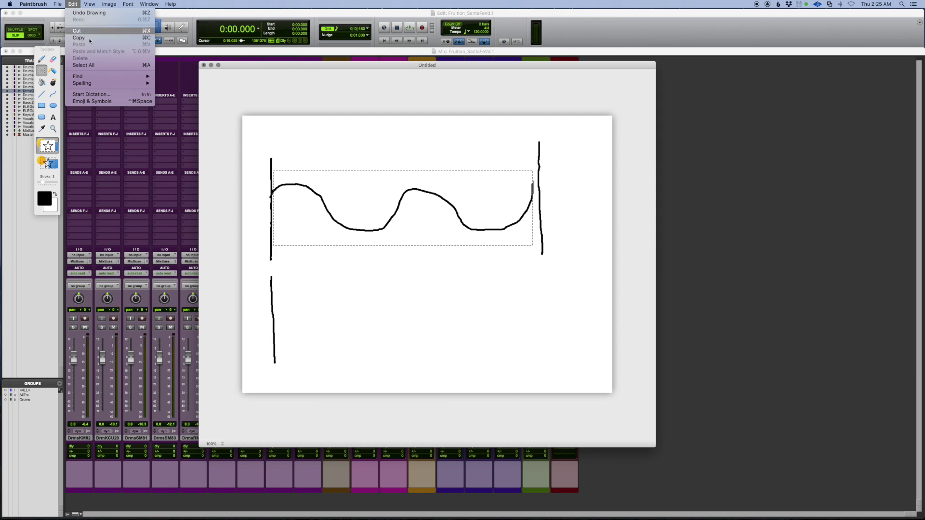
{"action": "left_click", "coordinate": [82, 39]}
{"action": "left_click", "coordinate": [336, 281]}
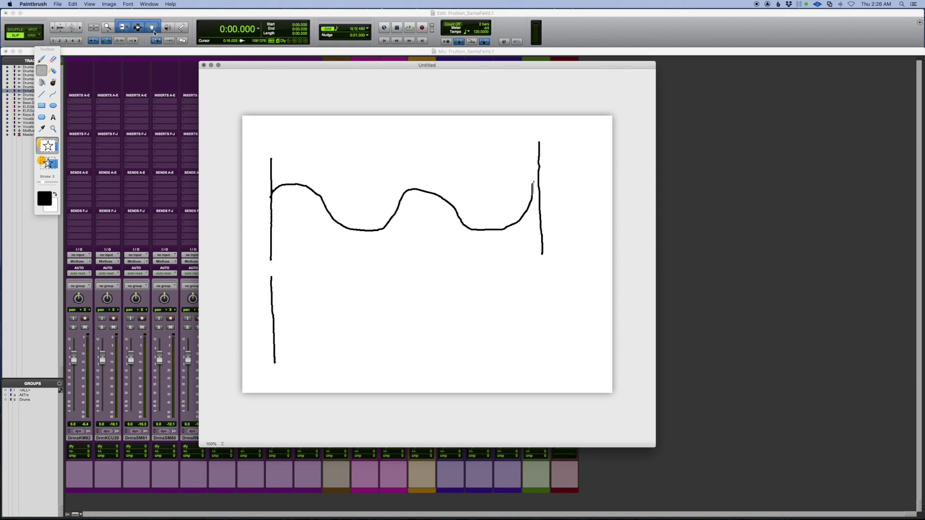
Step: Paste the copied wave below the original beside the lower vertical line and brush a second vertical line at its far end
{"action": "left_click", "coordinate": [72, 4]}
{"action": "left_click", "coordinate": [82, 45]}
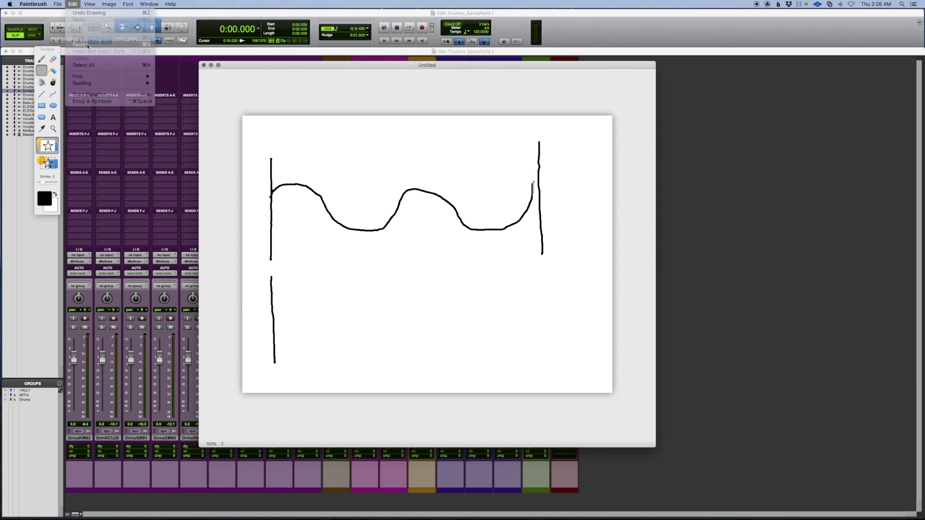
{"action": "mouse_move", "coordinate": [412, 171]}
{"action": "left_mouse_down"}
{"action": "mouse_move", "coordinate": [456, 344]}
{"action": "mouse_move", "coordinate": [444, 336]}
{"action": "left_mouse_up"}
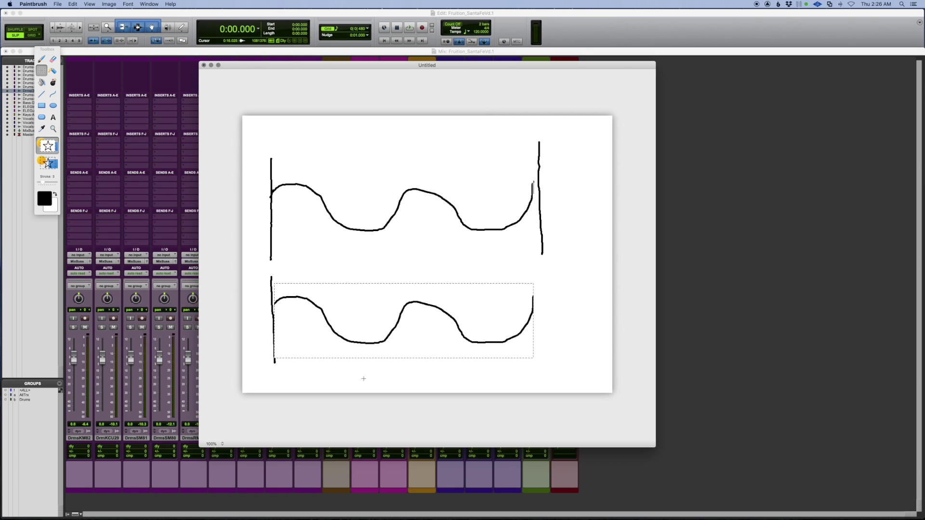
{"action": "left_click", "coordinate": [343, 371]}
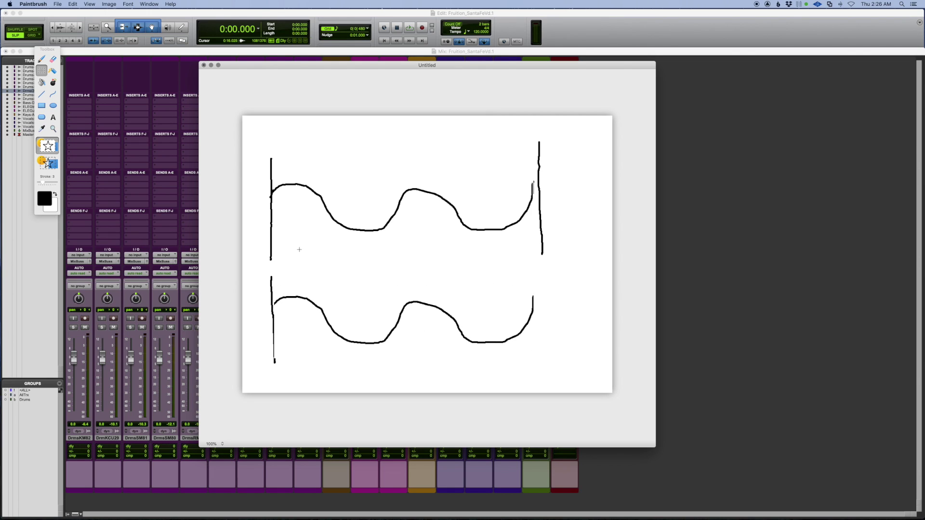
{"action": "left_click", "coordinate": [41, 60]}
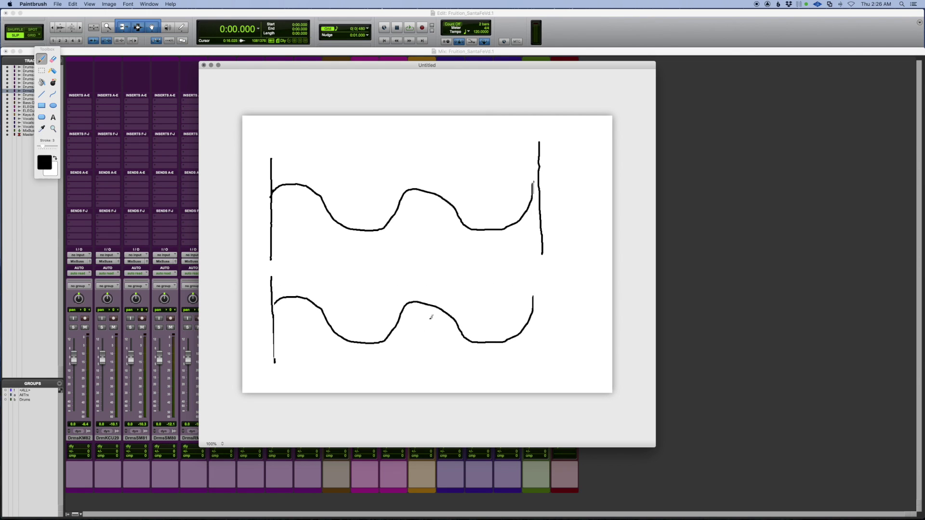
{"action": "left_click_drag", "start_coordinate": [537, 267], "coordinate": [554, 367]}
Step: Select the lower wave and shift it to the right so it starts visibly later than the upper wave
{"action": "left_click", "coordinate": [42, 71]}
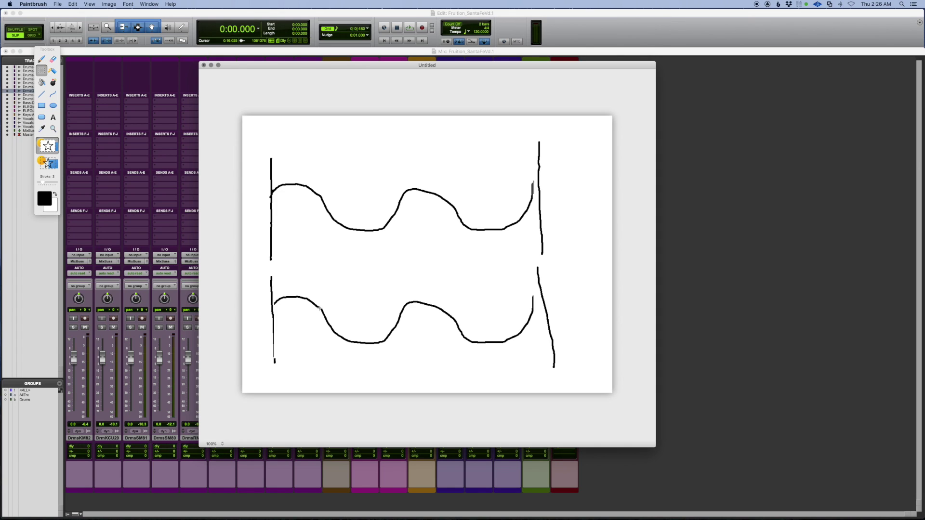
{"action": "mouse_move", "coordinate": [282, 289]}
{"action": "left_mouse_down"}
{"action": "mouse_move", "coordinate": [582, 361]}
{"action": "mouse_move", "coordinate": [514, 366]}
{"action": "left_mouse_up"}
{"action": "mouse_move", "coordinate": [442, 313]}
{"action": "left_mouse_down"}
{"action": "mouse_move", "coordinate": [453, 305]}
{"action": "mouse_move", "coordinate": [440, 314]}
{"action": "left_mouse_up"}
{"action": "left_click_drag", "start_coordinate": [272, 284], "coordinate": [533, 369]}
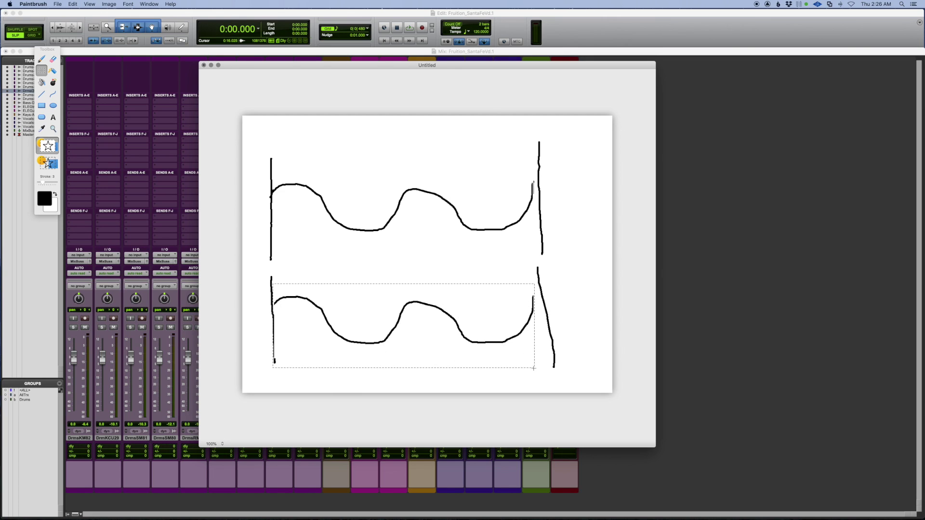
{"action": "left_click_drag", "start_coordinate": [336, 336], "coordinate": [378, 337]}
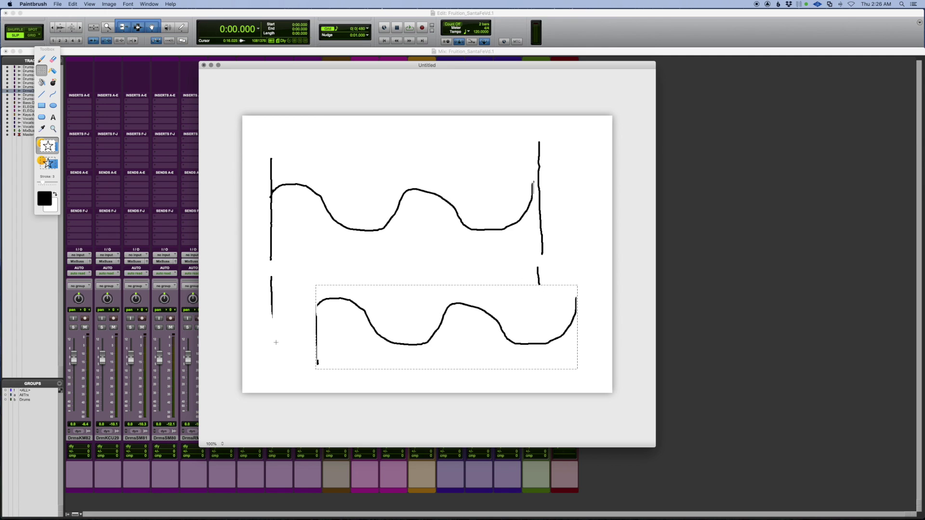
{"action": "mouse_move", "coordinate": [396, 329]}
{"action": "left_mouse_down"}
{"action": "mouse_move", "coordinate": [346, 332]}
{"action": "mouse_move", "coordinate": [355, 326]}
{"action": "mouse_move", "coordinate": [357, 252]}
{"action": "mouse_move", "coordinate": [355, 324]}
{"action": "mouse_move", "coordinate": [416, 321]}
{"action": "mouse_move", "coordinate": [406, 321]}
{"action": "left_mouse_up"}
{"action": "left_click", "coordinate": [338, 261]}
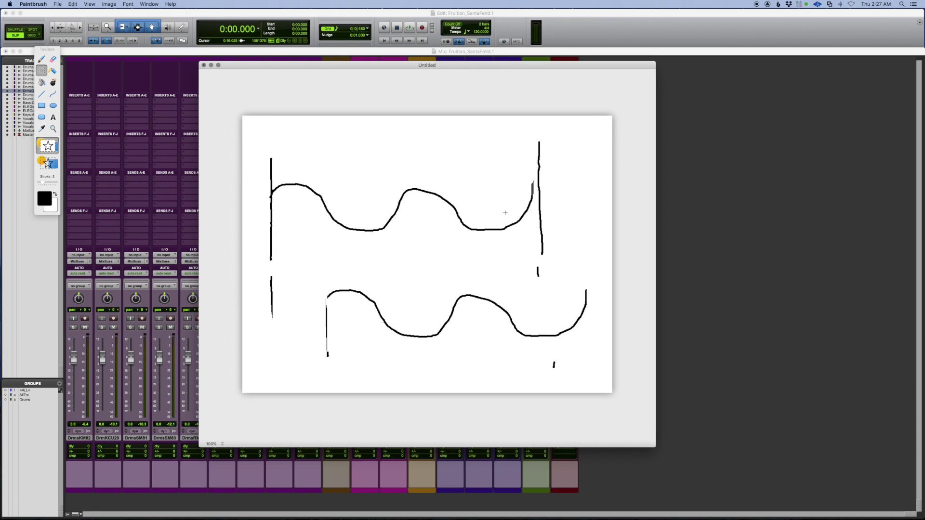
Step: Brush short horizontal lines marking the first crest of both waves and the first trough of the upper wave
{"action": "left_click", "coordinate": [42, 58]}
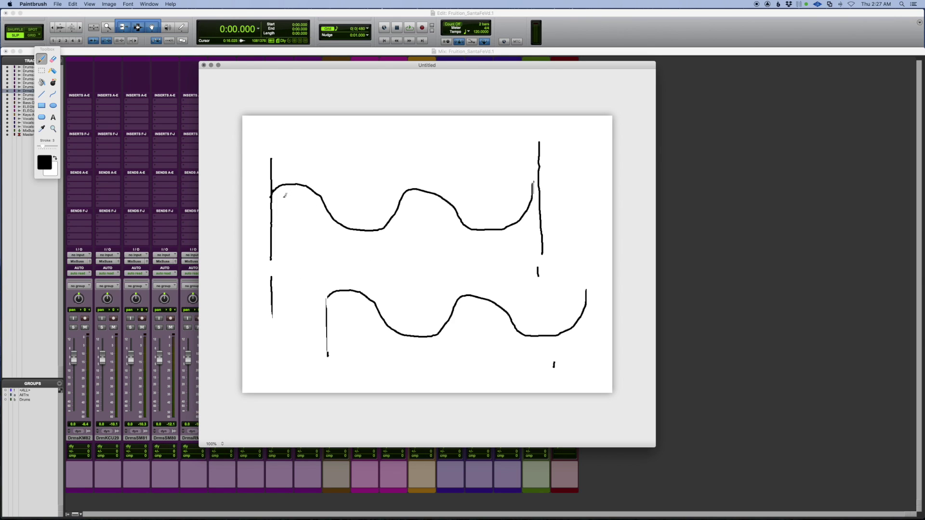
{"action": "left_click_drag", "start_coordinate": [279, 180], "coordinate": [330, 181]}
{"action": "left_click_drag", "start_coordinate": [322, 285], "coordinate": [382, 284]}
{"action": "left_click_drag", "start_coordinate": [331, 229], "coordinate": [406, 227]}
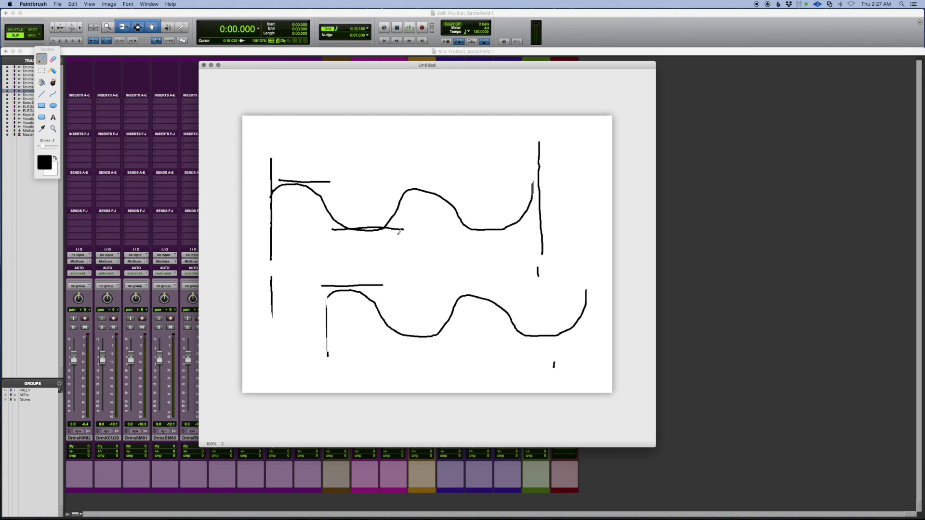
Step: Select the shifted lower wave and move it back up and left, roughly in line beneath the upper wave
{"action": "left_click", "coordinate": [41, 70]}
{"action": "left_click_drag", "start_coordinate": [297, 270], "coordinate": [578, 358]}
{"action": "left_click_drag", "start_coordinate": [535, 335], "coordinate": [493, 296]}
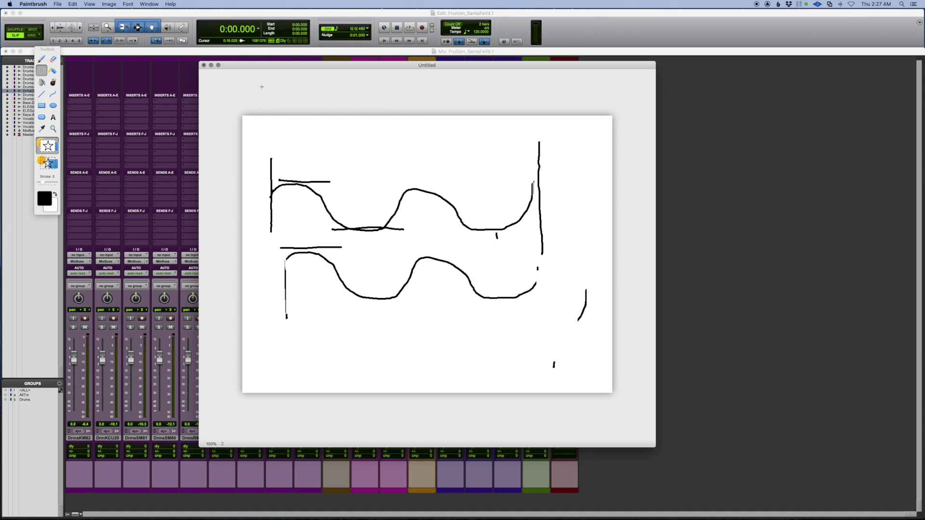
Step: Quit Paintbrush, discarding the untitled wave sketch
{"action": "key", "text": "super+q"}
{"action": "left_click", "coordinate": [410, 107]}
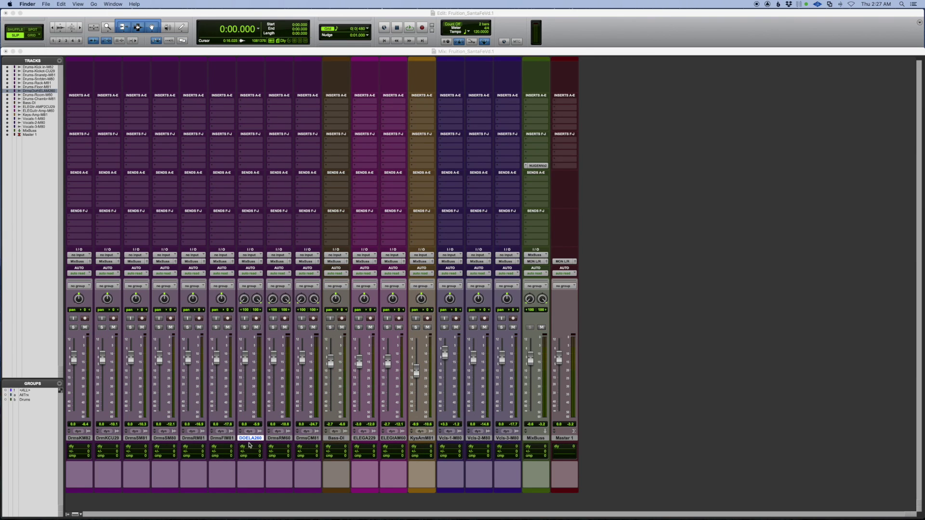
Step: In Pro Tools, insert the stereo Auto-Align plug-in on the drum overhead track and move its window higher above the faders
{"action": "left_click", "coordinate": [250, 100]}
{"action": "mouse_move", "coordinate": [251, 102]}
{"action": "mouse_move", "coordinate": [316, 178]}
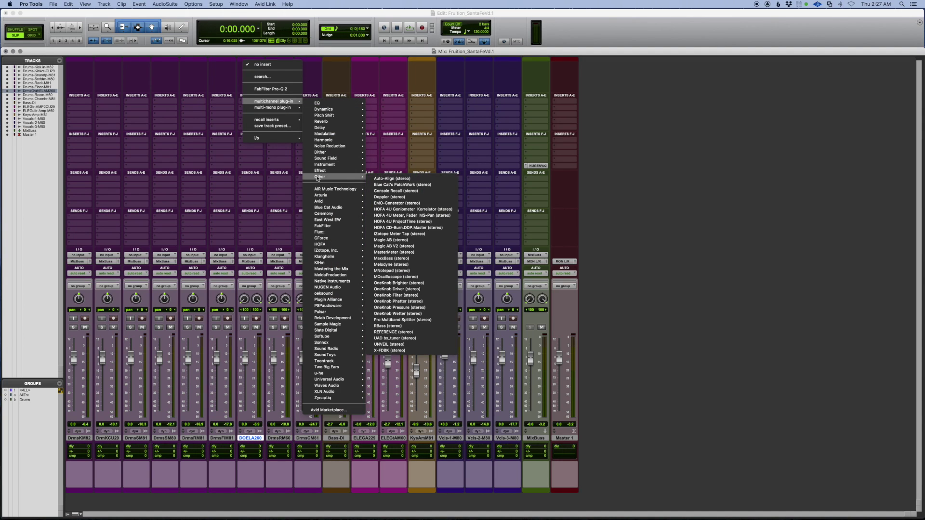
{"action": "left_click", "coordinate": [387, 179]}
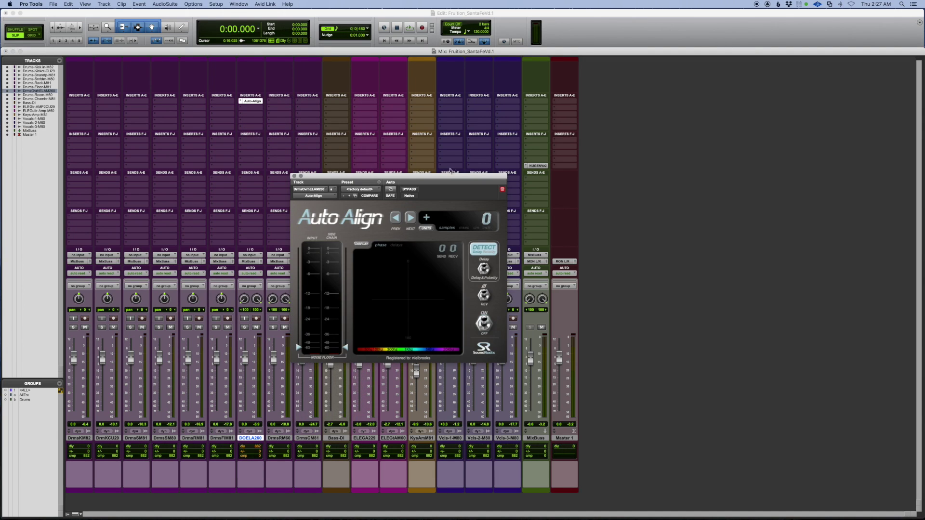
{"action": "left_click_drag", "start_coordinate": [443, 180], "coordinate": [456, 148]}
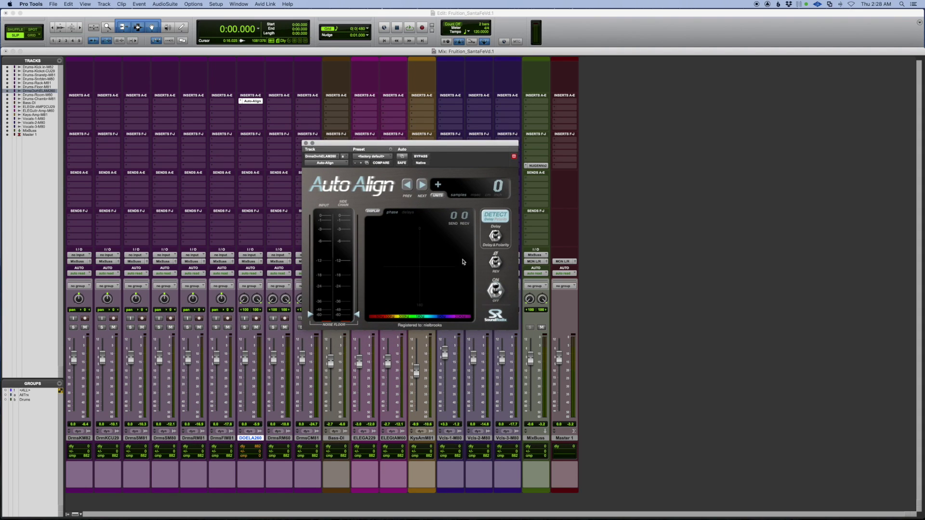
{"action": "left_click_drag", "start_coordinate": [376, 143], "coordinate": [375, 129]}
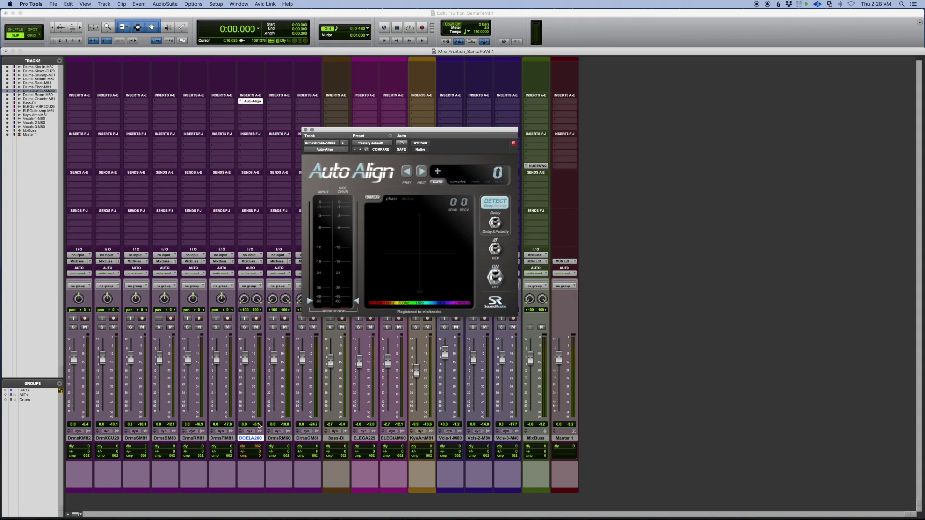
Step: Solo the overhead track, audition it briefly and set its Auto-Align Send channel to 1
{"action": "left_click", "coordinate": [245, 328]}
{"action": "key", "text": "space"}
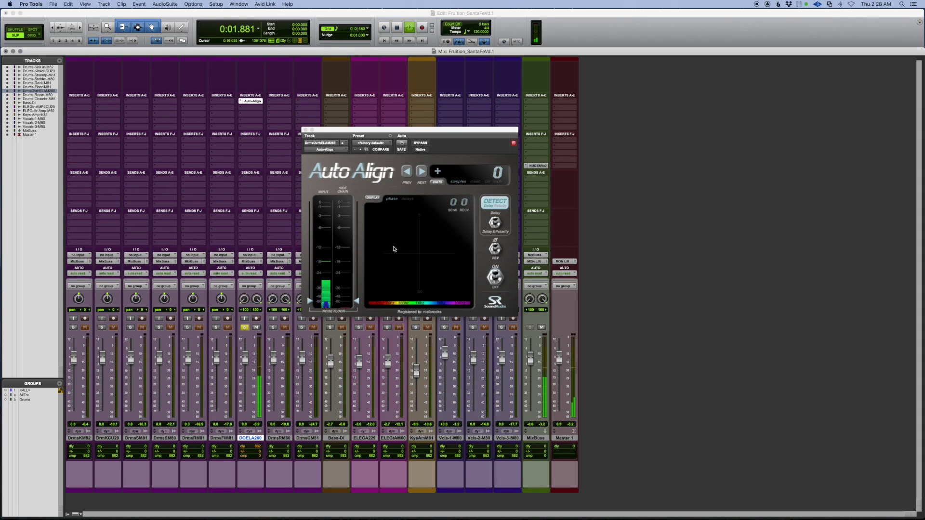
{"action": "key", "text": "space"}
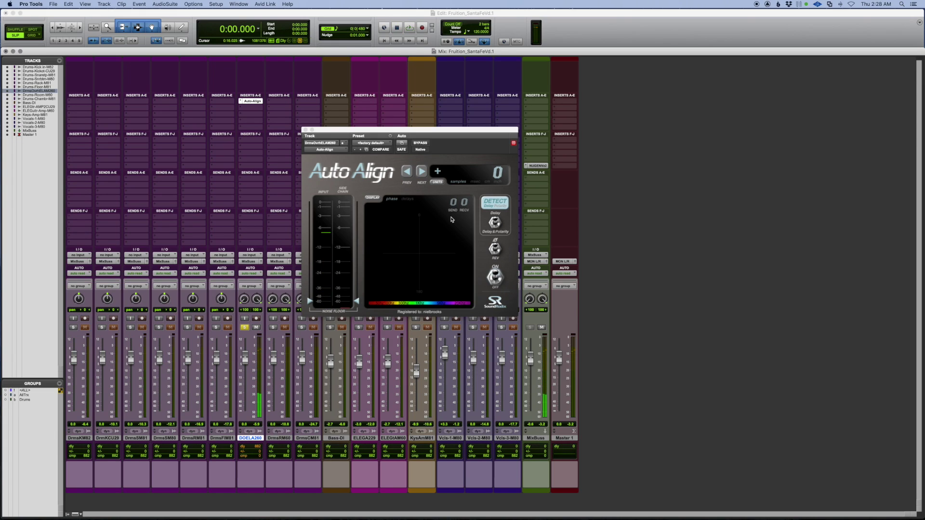
{"action": "left_click", "coordinate": [453, 203]}
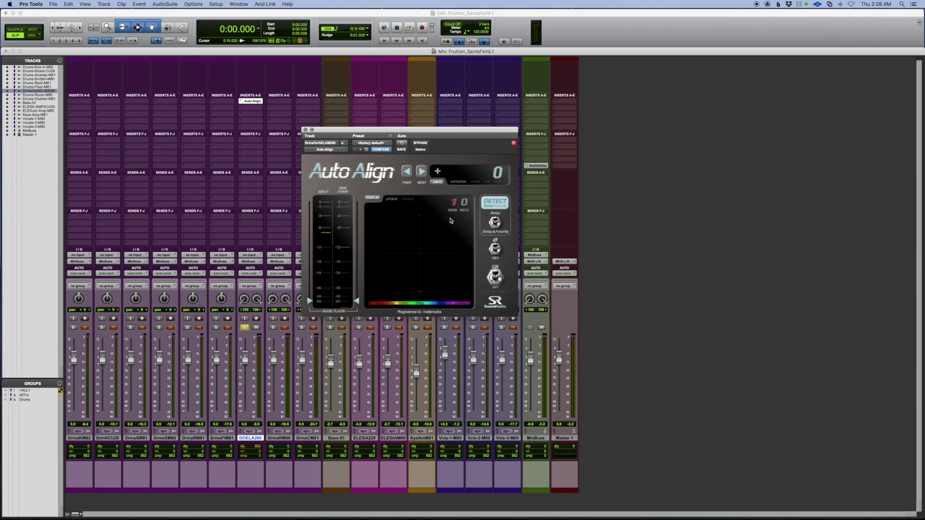
Step: Solo the kick-in track and insert mono Auto-Align on it, keeping both plug-in windows open side by side
{"action": "left_click", "coordinate": [72, 328]}
{"action": "left_click", "coordinate": [82, 439]}
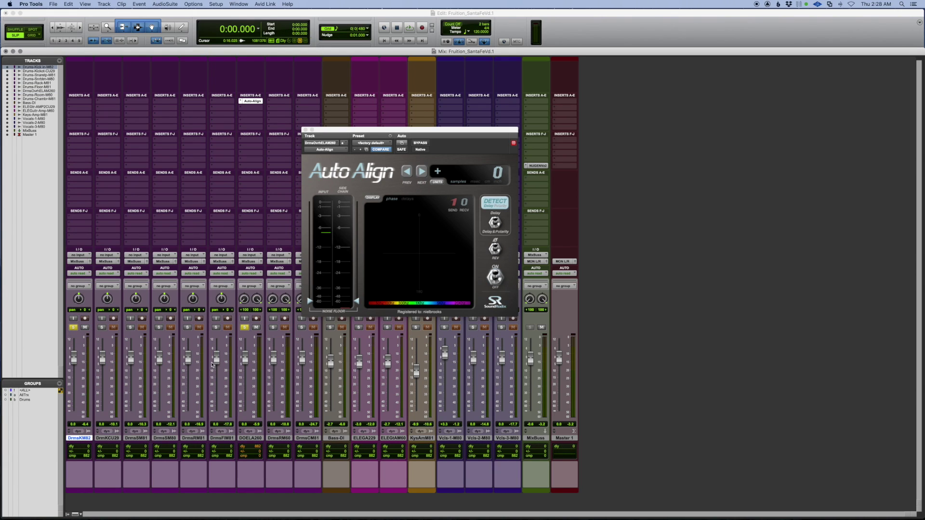
{"action": "left_click", "coordinate": [513, 144]}
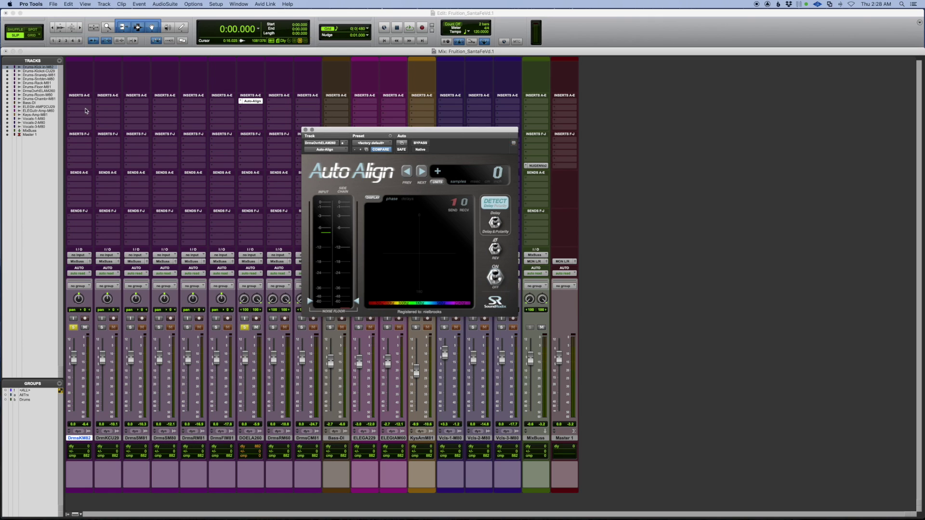
{"action": "left_click", "coordinate": [81, 102]}
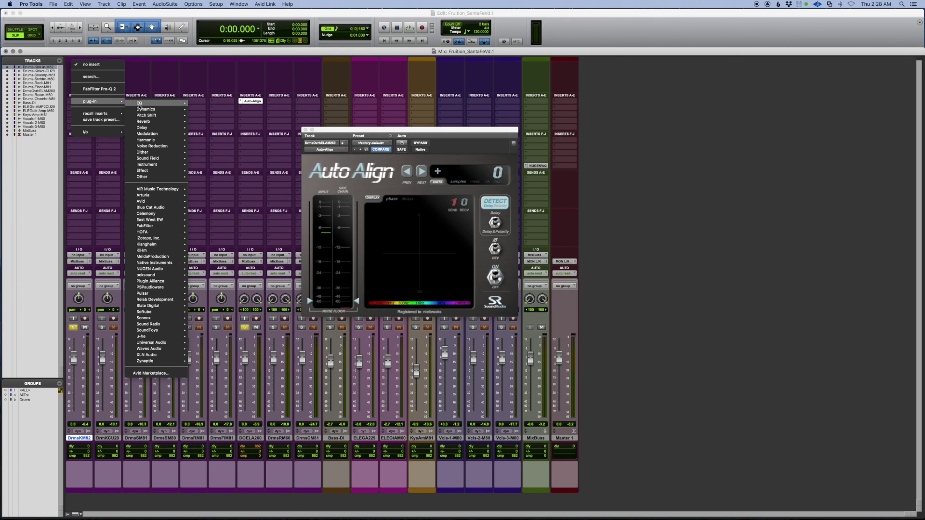
{"action": "left_click", "coordinate": [435, 134]}
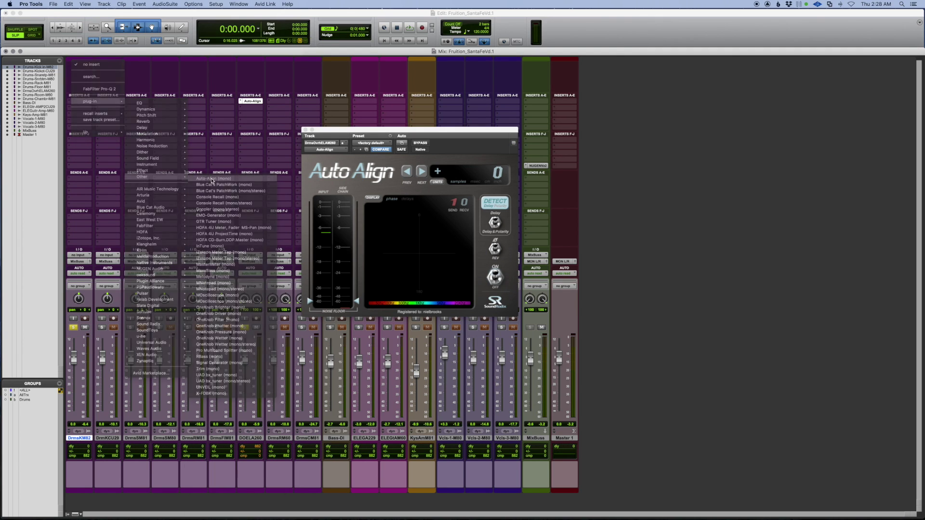
{"action": "left_click_drag", "start_coordinate": [435, 134], "coordinate": [648, 130]}
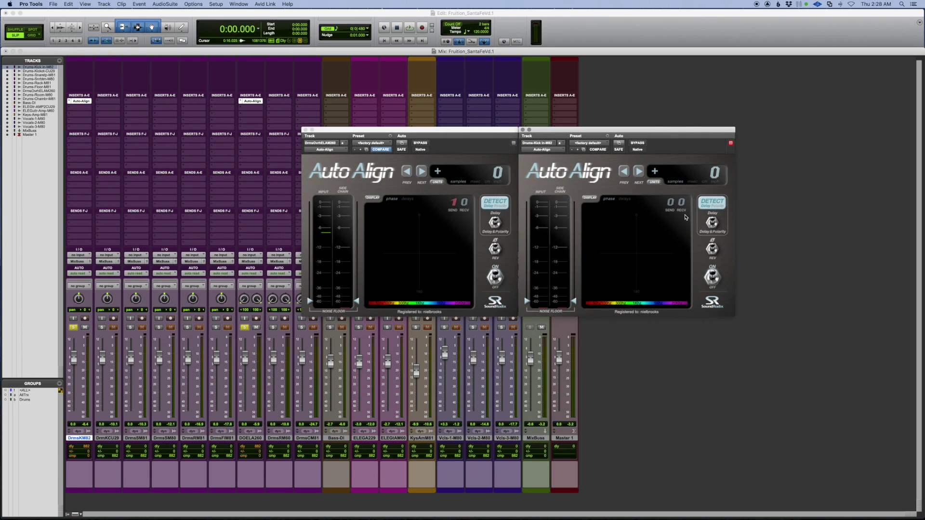
Step: Set the kick-in Auto-Align to receive channel 1 and detect its delay against the overheads during playback
{"action": "left_click", "coordinate": [682, 206]}
{"action": "left_click", "coordinate": [708, 204]}
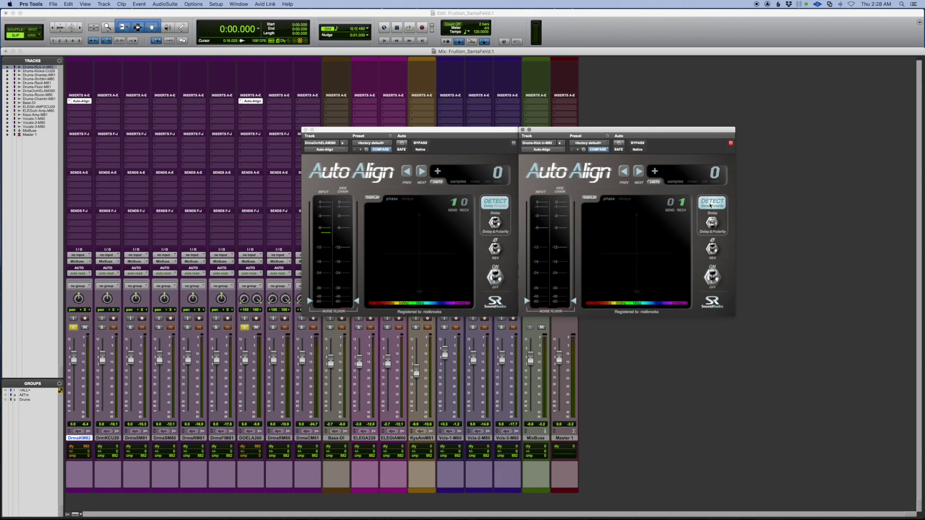
{"action": "key", "text": "space"}
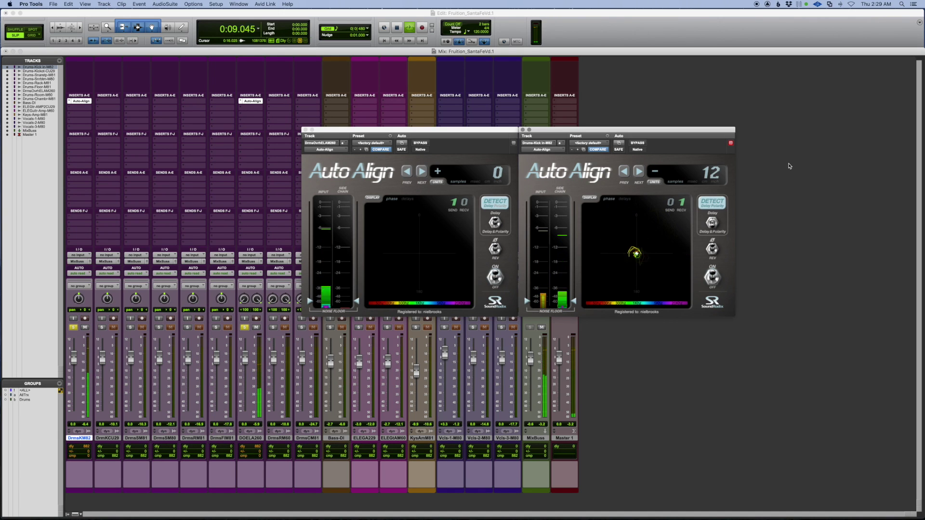
{"action": "key", "text": "space"}
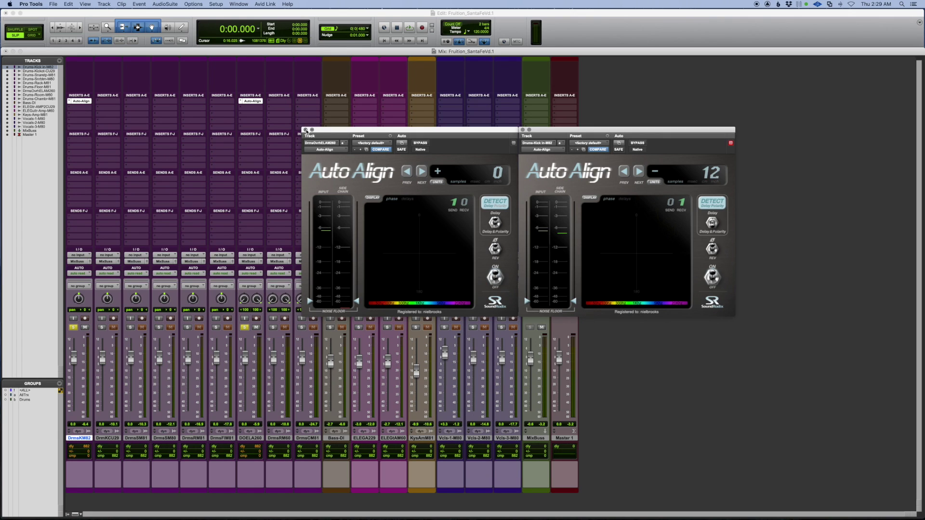
Step: Close both Auto-Align windows, swap the overhead solo for the kick-out track and audition the two kick tracks together
{"action": "left_click", "coordinate": [306, 130]}
{"action": "left_click", "coordinate": [522, 131]}
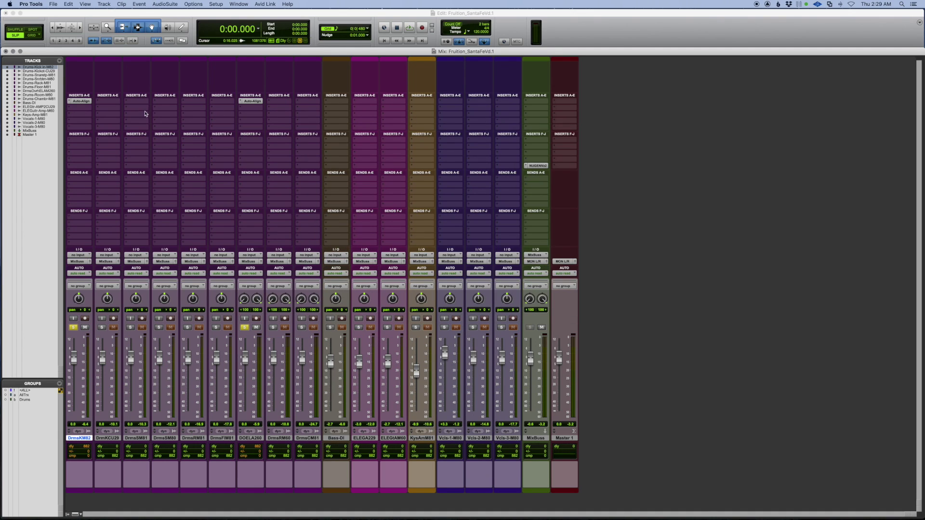
{"action": "left_click", "coordinate": [245, 329]}
{"action": "left_click", "coordinate": [102, 328]}
{"action": "key", "text": "space"}
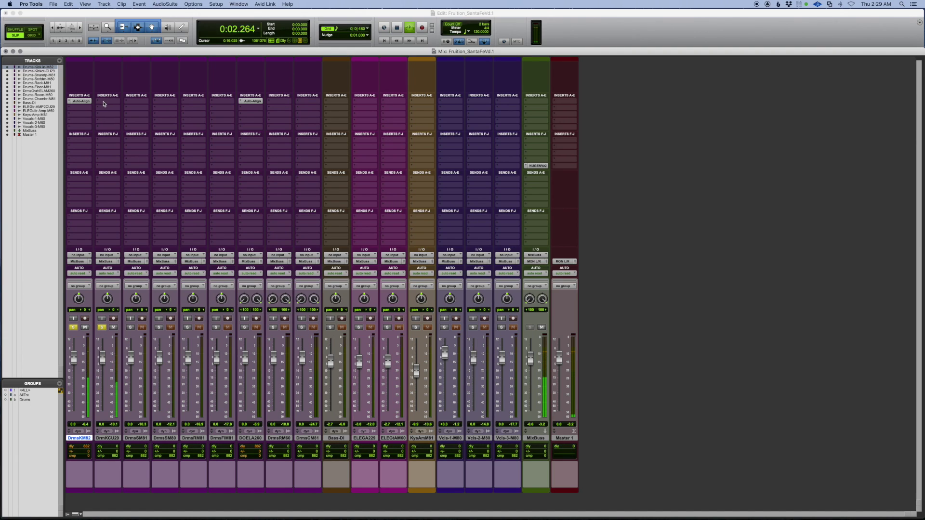
{"action": "key", "text": "space"}
Step: Try a plug-in in the kick-out track's first insert slot, close its window and reset the slot to no insert
{"action": "left_click", "coordinate": [106, 101]}
{"action": "mouse_move", "coordinate": [201, 182]}
{"action": "left_click", "coordinate": [223, 172]}
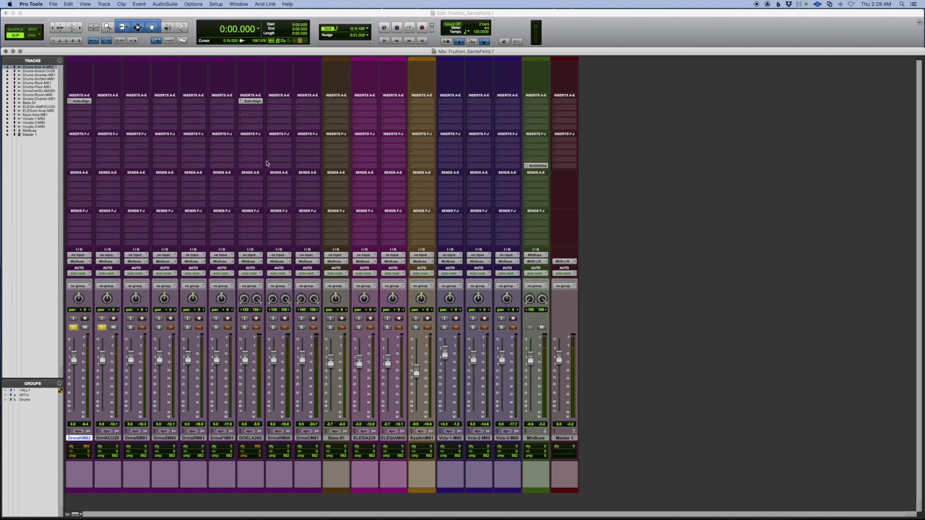
{"action": "left_click", "coordinate": [522, 130]}
{"action": "left_click", "coordinate": [104, 101]}
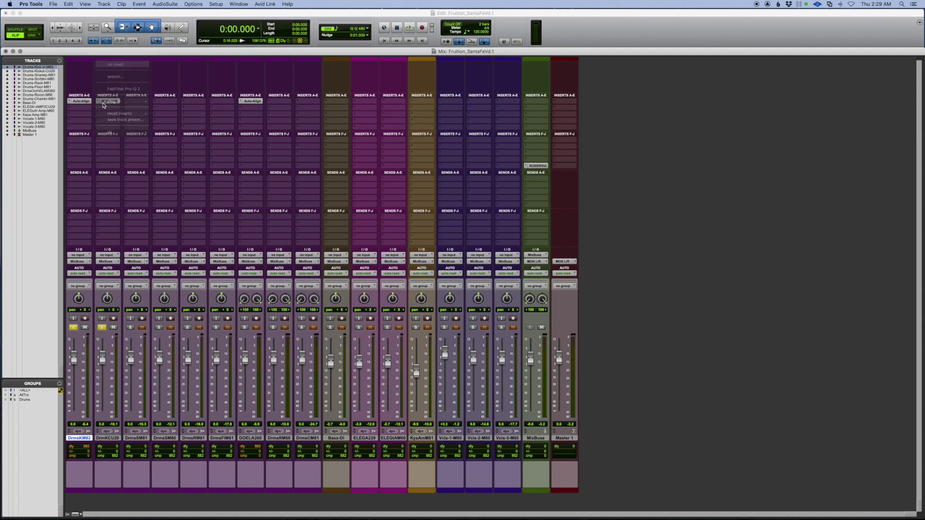
Step: Insert mono Auto-Align on the kick-out track and place the kick-in track's Auto-Align window beside it
{"action": "left_click", "coordinate": [104, 101]}
{"action": "mouse_move", "coordinate": [118, 101]}
{"action": "mouse_move", "coordinate": [171, 176]}
{"action": "left_click", "coordinate": [241, 179]}
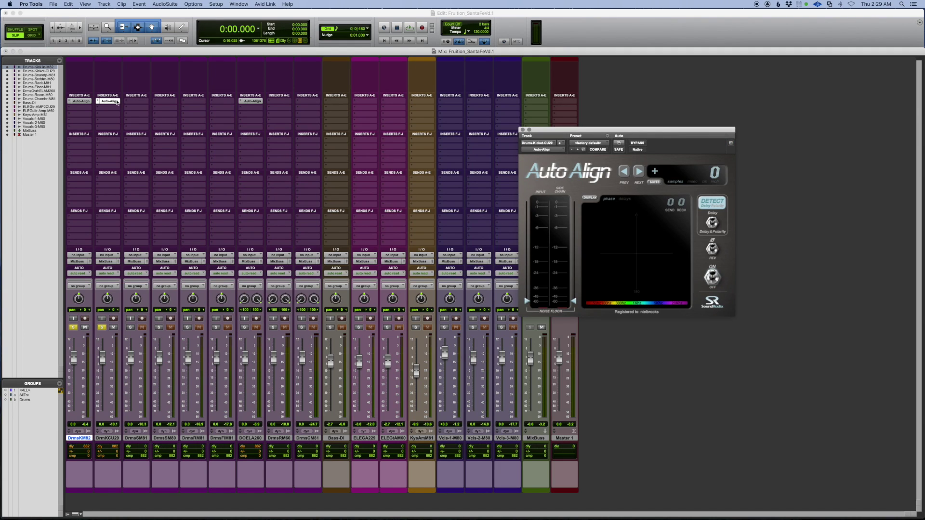
{"action": "left_click", "coordinate": [81, 101]}
{"action": "left_click_drag", "start_coordinate": [633, 134], "coordinate": [413, 132]}
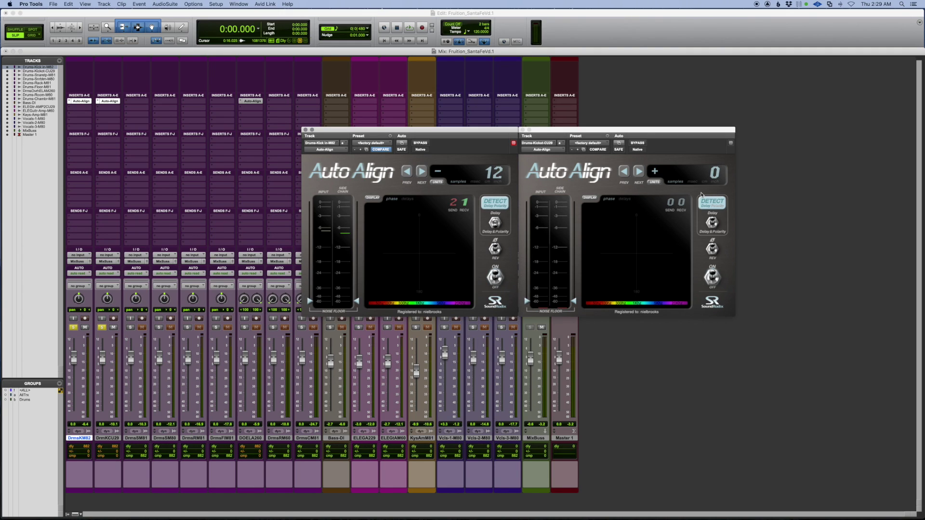
Step: Set the kick-out Auto-Align to receive channel 2 from the kick-in and detect its delay during playback
{"action": "left_click", "coordinate": [680, 204]}
{"action": "left_click", "coordinate": [712, 223]}
{"action": "left_click", "coordinate": [721, 199]}
{"action": "key", "text": "space"}
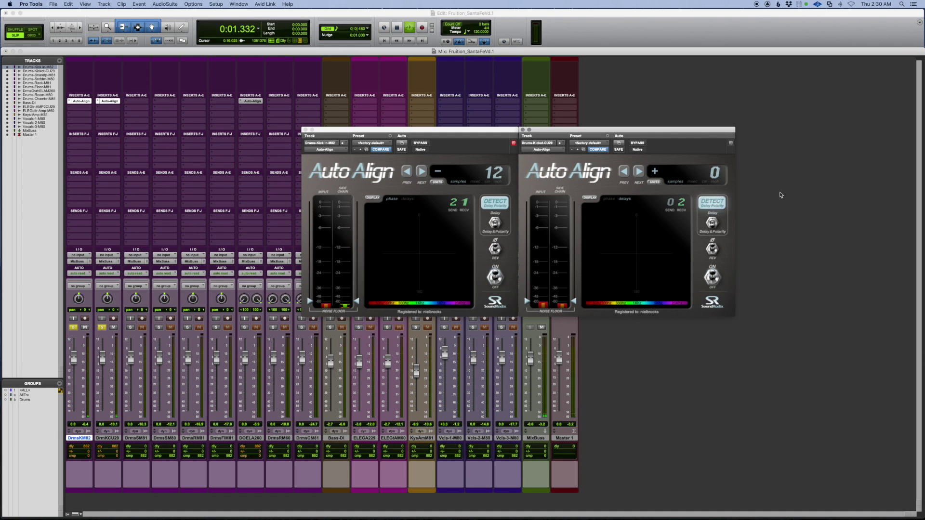
Step: Raise the MixBuss fader to +2.1 dB and replay the two aligned kick tracks from the start
{"action": "left_click_drag", "start_coordinate": [529, 359], "coordinate": [530, 357]}
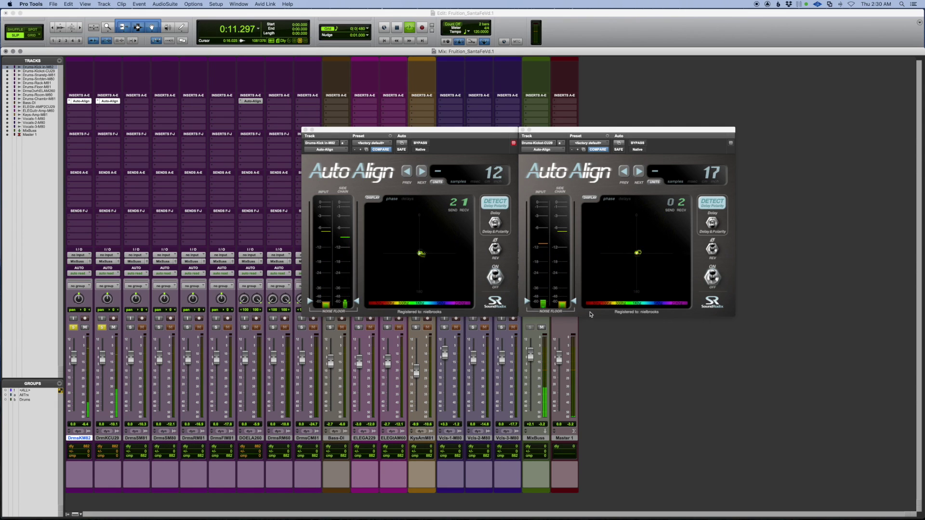
{"action": "key", "text": "space"}
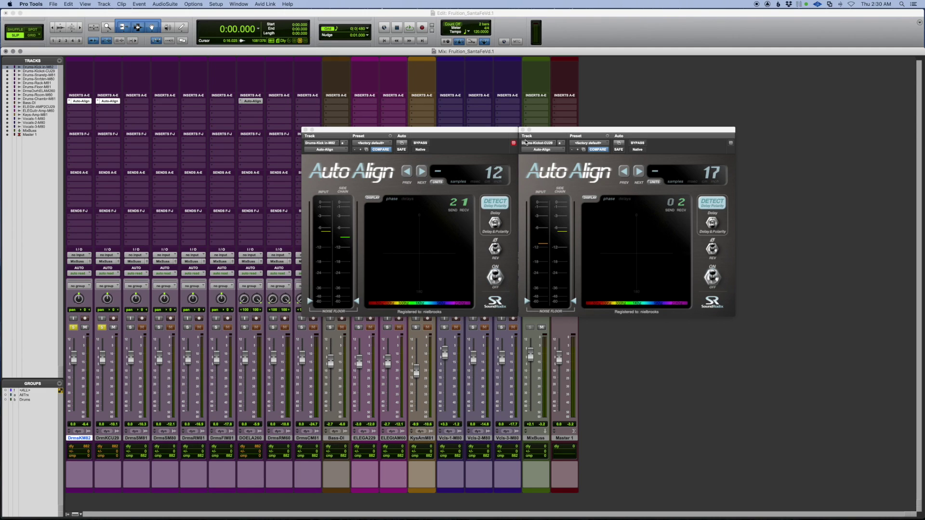
{"action": "key", "text": "space"}
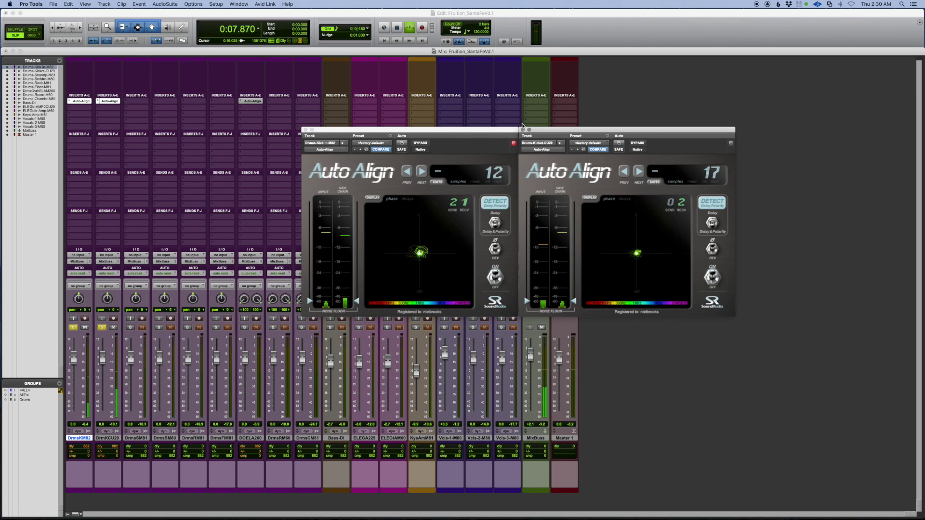
Step: Close both Auto-Align windows, stop playback and clear the solos on the two kick tracks
{"action": "left_click", "coordinate": [522, 130]}
{"action": "left_click", "coordinate": [306, 131]}
{"action": "key", "text": "space"}
{"action": "left_click", "coordinate": [102, 327]}
{"action": "left_click", "coordinate": [74, 328]}
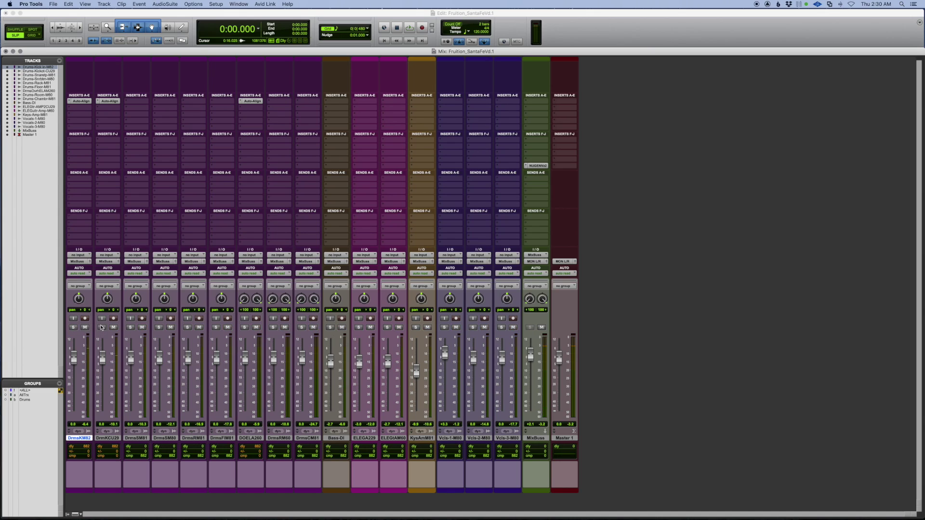
Step: Audition the overheads soloed with both kick tracks, and clear the three solos
{"action": "left_click", "coordinate": [244, 327]}
{"action": "left_click", "coordinate": [102, 328]}
{"action": "left_click", "coordinate": [73, 328]}
{"action": "key", "text": "space"}
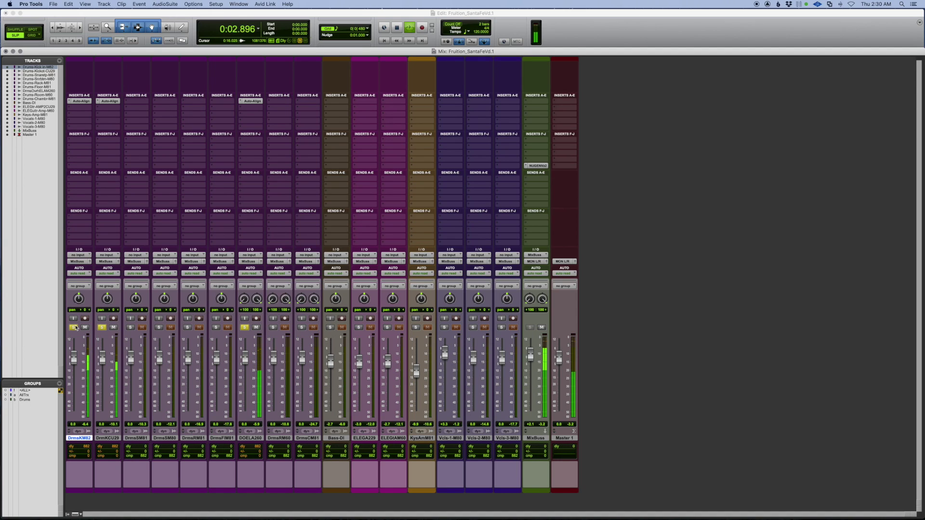
{"action": "left_click", "coordinate": [244, 328]}
{"action": "key", "text": "space"}
{"action": "left_click", "coordinate": [102, 327]}
{"action": "left_click", "coordinate": [73, 327]}
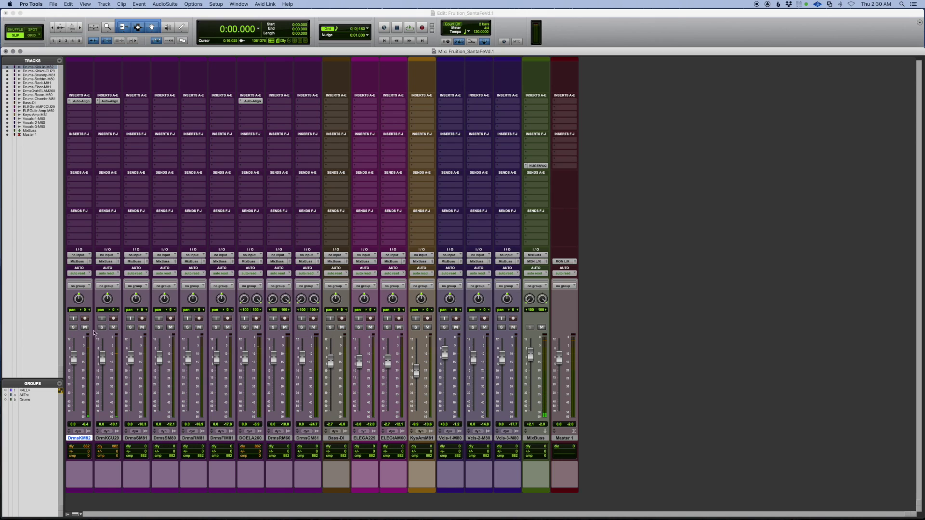
Step: Solo the snare-top track, play it, and add the overheads to the solo
{"action": "left_click", "coordinate": [131, 327]}
{"action": "key", "text": "space"}
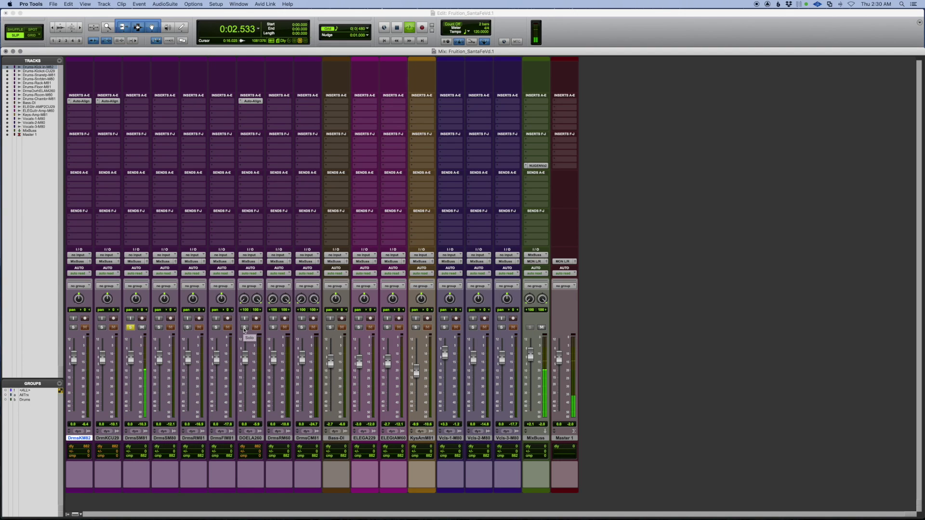
{"action": "left_click", "coordinate": [245, 327]}
{"action": "key", "text": "space"}
Step: Open the overheads' Auto-Align, insert mono Auto-Align on the snare-top track and arrange both windows side by side
{"action": "left_click", "coordinate": [250, 101]}
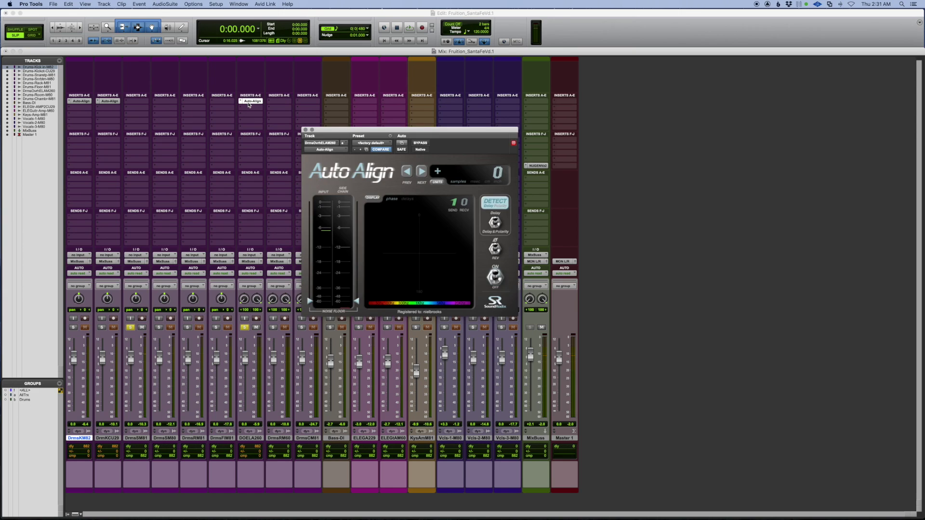
{"action": "key", "text": "space"}
{"action": "left_click_drag", "start_coordinate": [362, 132], "coordinate": [359, 123]}
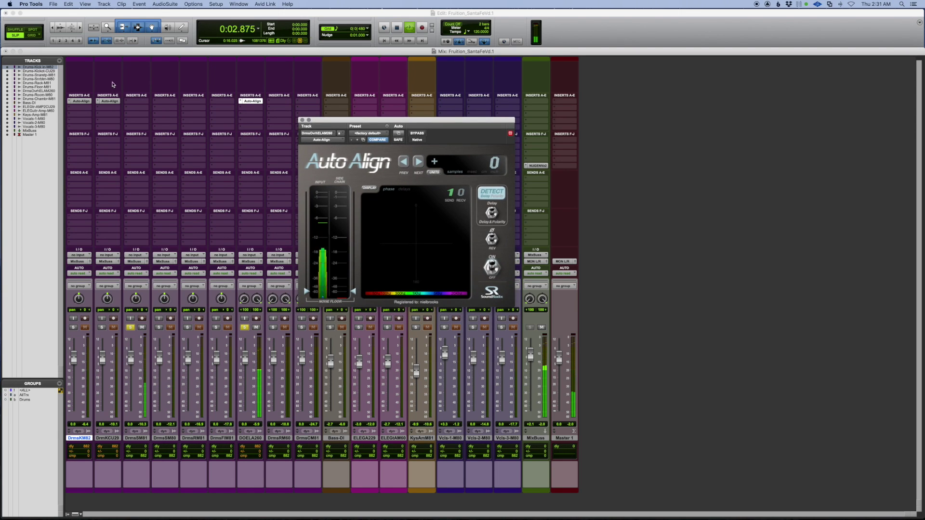
{"action": "key", "text": "space"}
{"action": "left_click", "coordinate": [142, 104]}
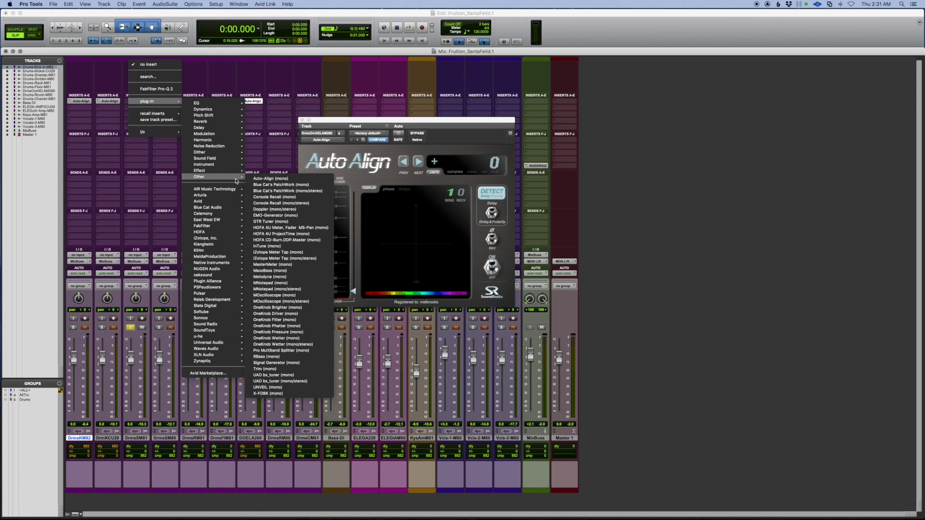
{"action": "left_click", "coordinate": [418, 112]}
{"action": "left_click_drag", "start_coordinate": [487, 194], "coordinate": [632, 125]}
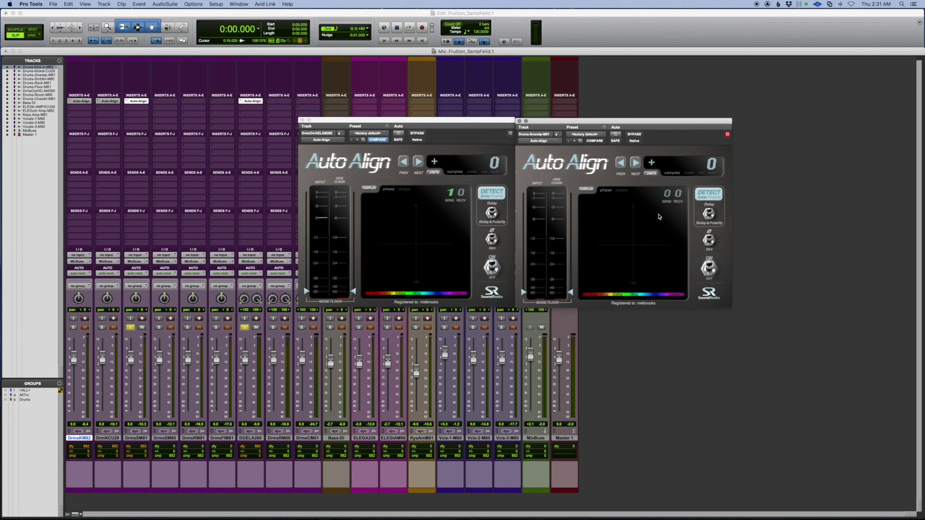
Step: Set the snare-top Auto-Align to receive channel 1 and detect its delay against the overheads during playback
{"action": "left_click", "coordinate": [679, 194]}
{"action": "left_click", "coordinate": [708, 215]}
{"action": "key", "text": "space"}
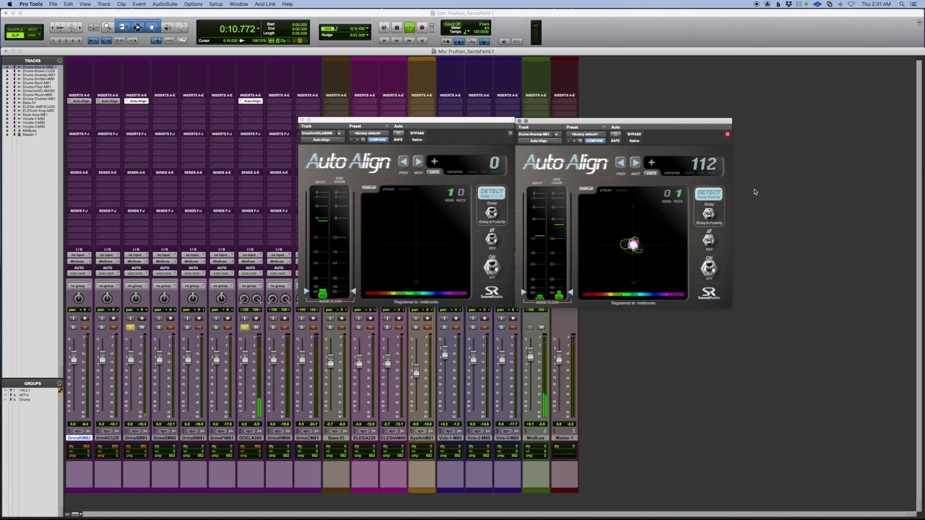
{"action": "key", "text": "space"}
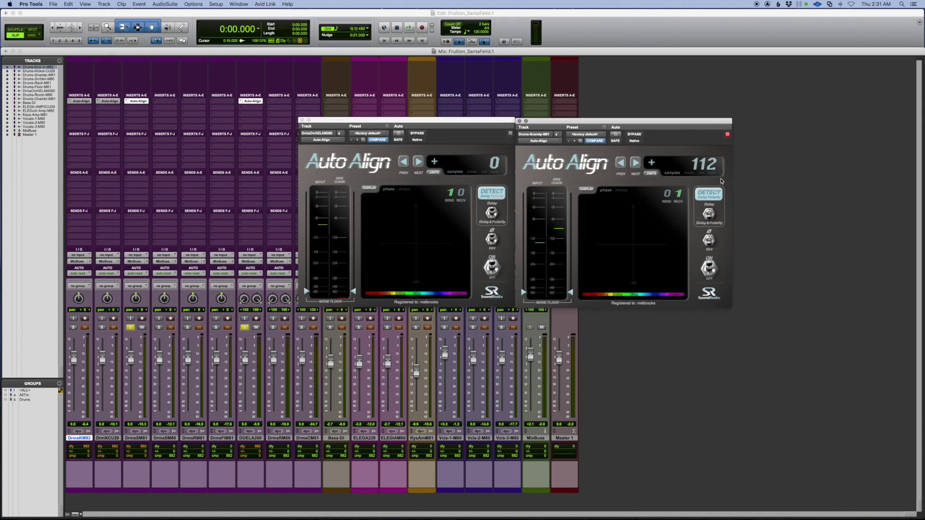
Step: Step the snare-top Auto-Align back through its previous delay candidates to +8 samples
{"action": "left_click", "coordinate": [620, 163]}
{"action": "left_click", "coordinate": [620, 163]}
{"action": "left_click", "coordinate": [620, 163]}
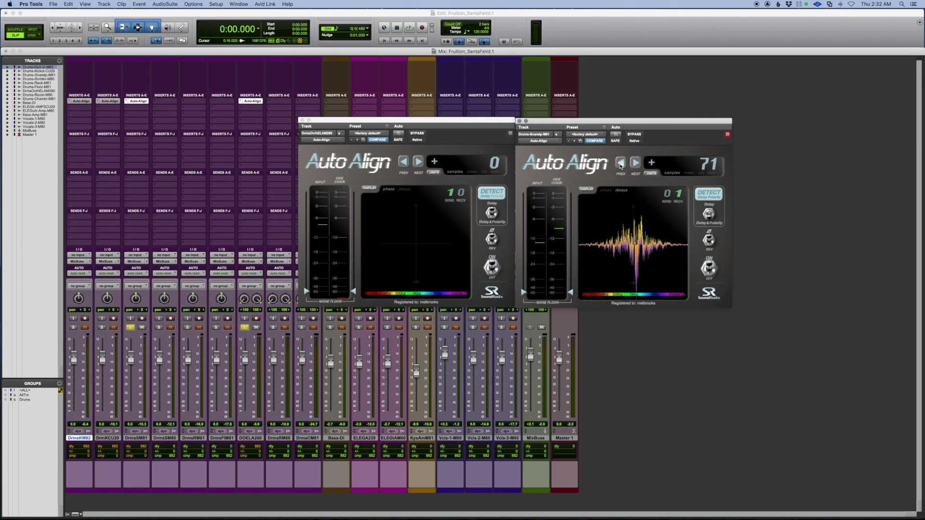
{"action": "left_click", "coordinate": [620, 163]}
{"action": "left_click", "coordinate": [620, 163]}
{"action": "left_click", "coordinate": [620, 163]}
{"action": "left_click", "coordinate": [620, 164]}
{"action": "left_click", "coordinate": [620, 163]}
{"action": "left_click", "coordinate": [620, 165]}
{"action": "left_click", "coordinate": [620, 164]}
{"action": "left_click", "coordinate": [620, 164]}
{"action": "left_click", "coordinate": [620, 164]}
{"action": "left_click", "coordinate": [620, 164]}
{"action": "left_click", "coordinate": [620, 164]}
{"action": "left_click", "coordinate": [620, 164]}
{"action": "left_click", "coordinate": [620, 164]}
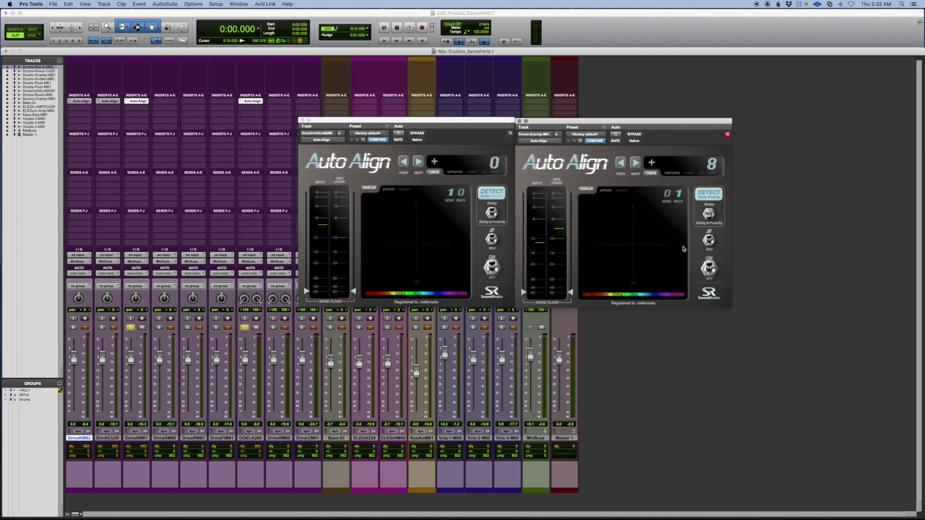
Step: Audition the snare top with the overheads while switching its Auto-Align off and on, and close both plug-in windows
{"action": "key", "text": "space"}
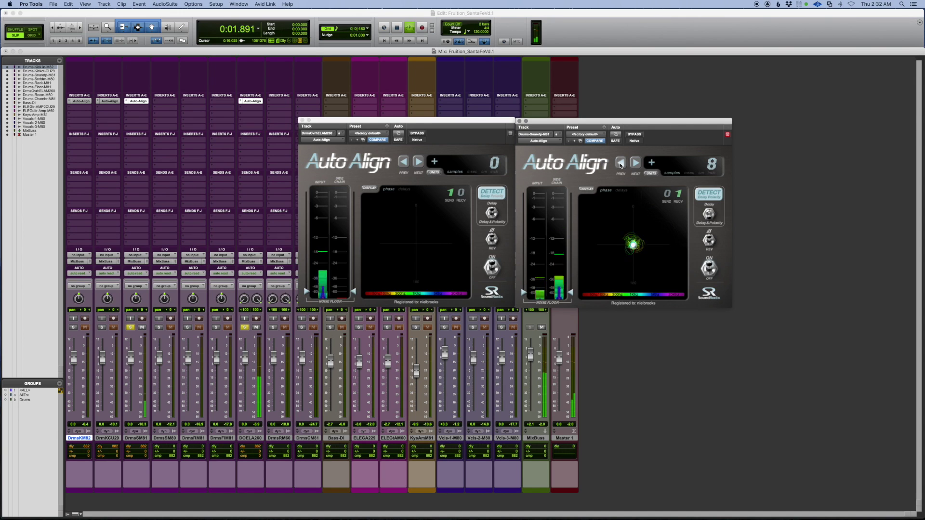
{"action": "left_click", "coordinate": [709, 268]}
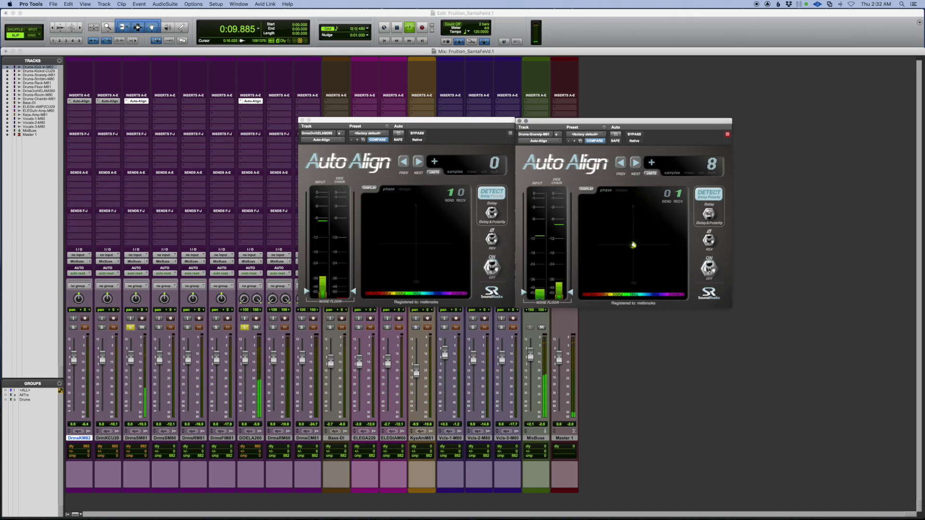
{"action": "key", "text": "space"}
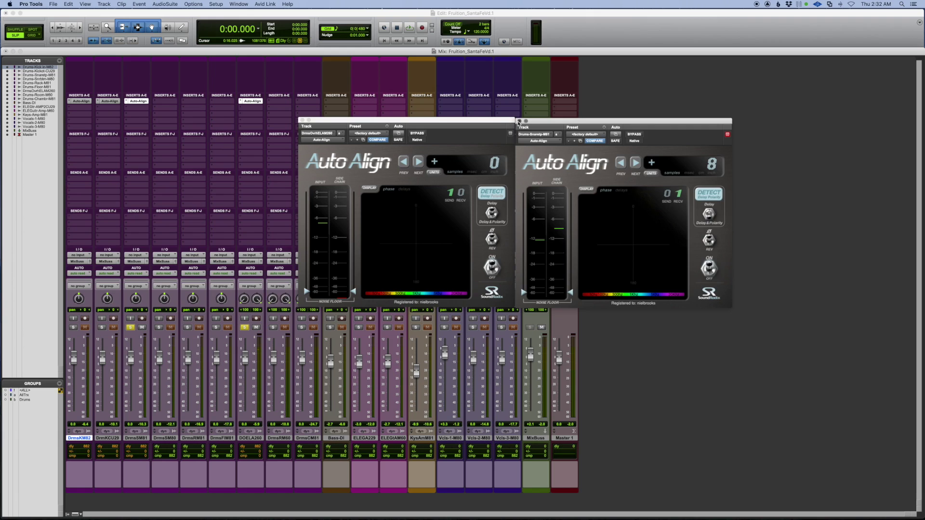
{"action": "left_click", "coordinate": [518, 121]}
{"action": "left_click", "coordinate": [301, 121]}
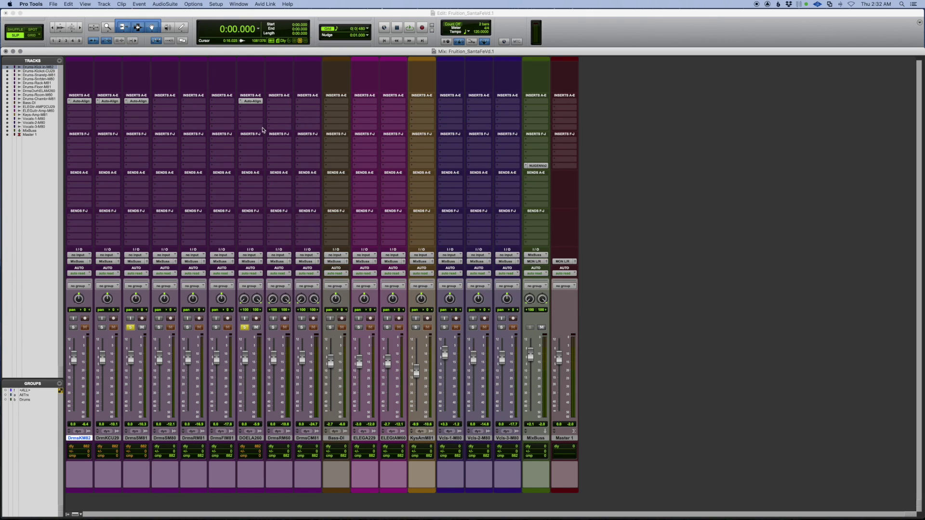
Step: Swap the overhead solo for the snare-bottom track, insert mono Auto-Align on it and place the snare-top Auto-Align window alongside
{"action": "left_click", "coordinate": [244, 327]}
{"action": "left_click", "coordinate": [159, 327]}
{"action": "left_click", "coordinate": [165, 102]}
{"action": "mouse_move", "coordinate": [183, 101]}
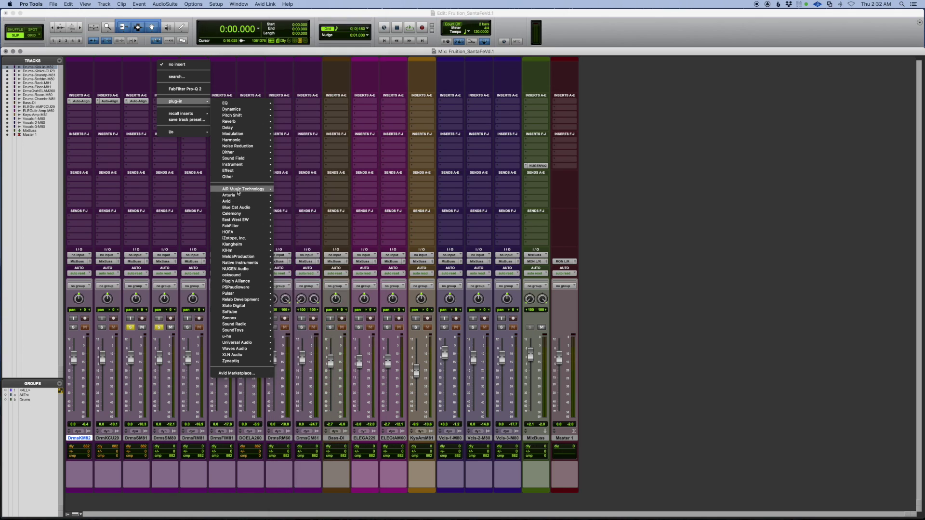
{"action": "left_click", "coordinate": [183, 298]}
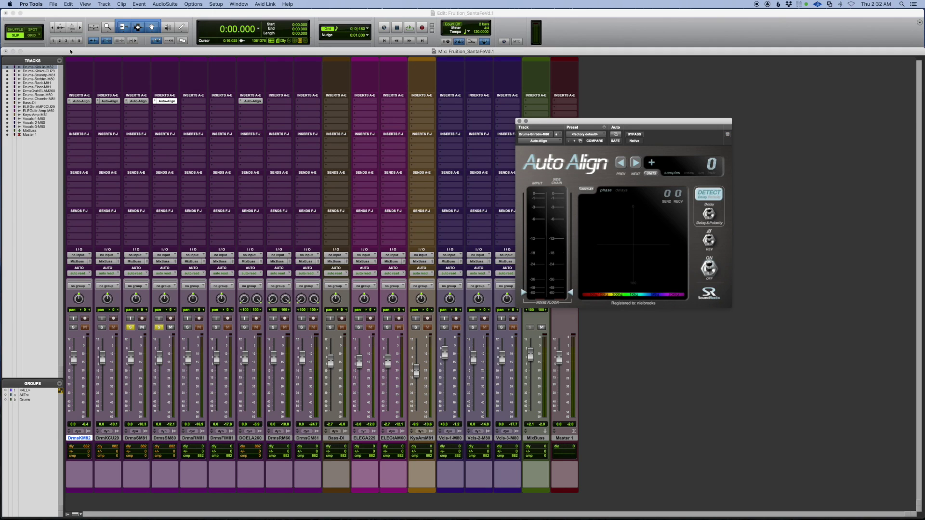
{"action": "left_click", "coordinate": [139, 101]}
{"action": "left_click_drag", "start_coordinate": [571, 123], "coordinate": [353, 123]}
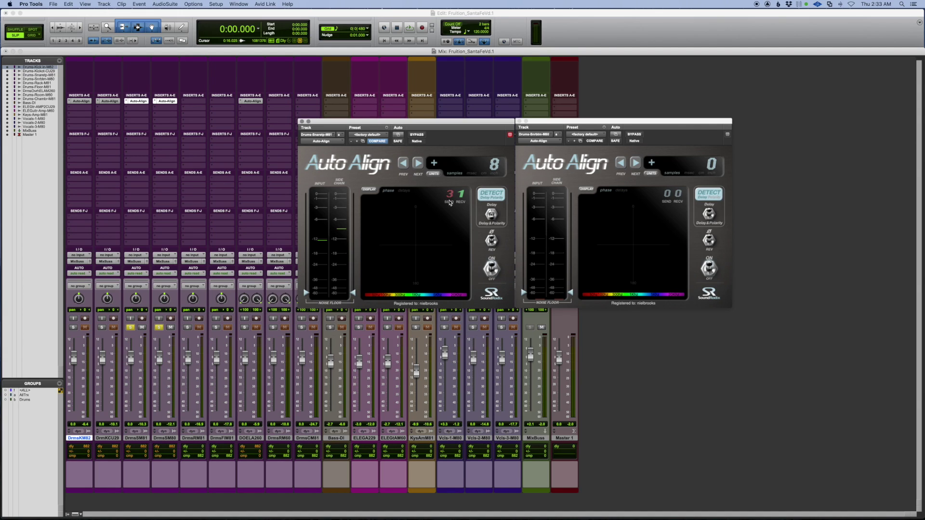
Step: Set the snare-bottom Auto-Align to receive channel 3 from the snare top and detect its delay during playback
{"action": "left_click", "coordinate": [679, 194]}
{"action": "left_click", "coordinate": [678, 194]}
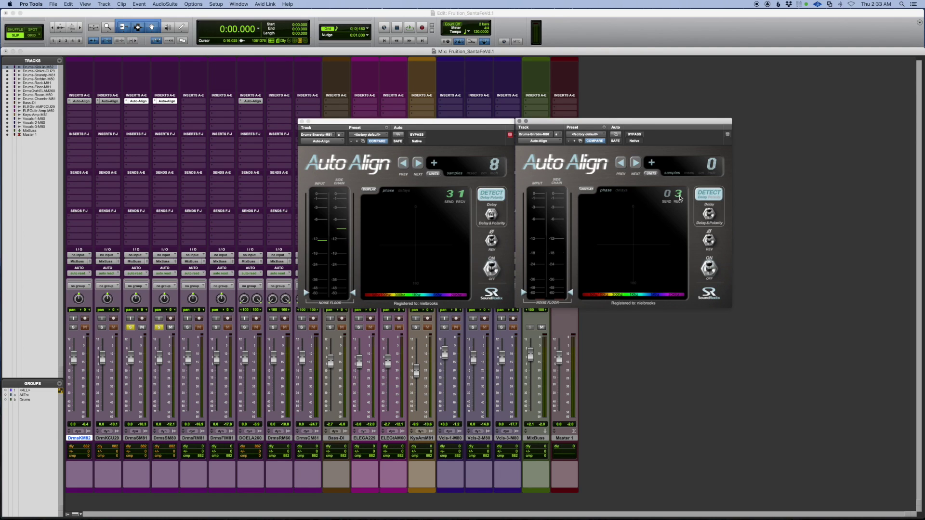
{"action": "left_click", "coordinate": [710, 215]}
{"action": "left_click", "coordinate": [711, 200]}
{"action": "key", "text": "space"}
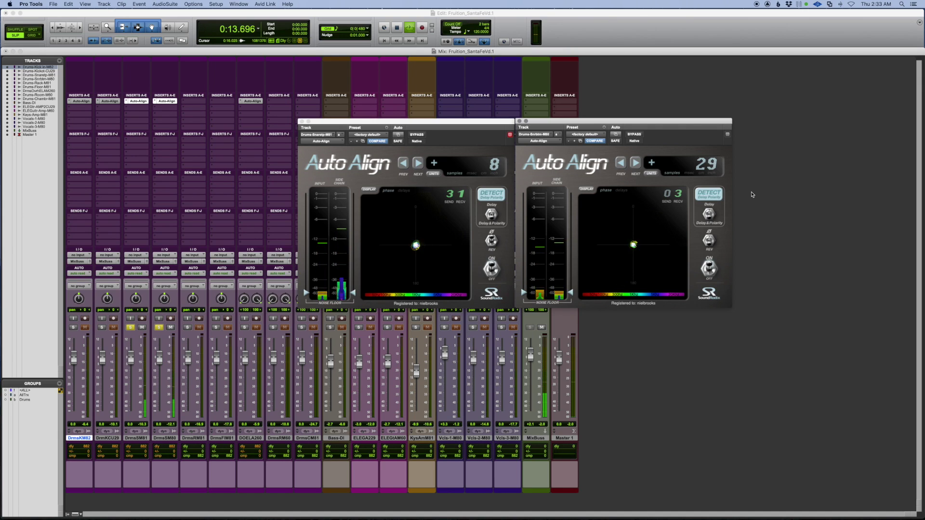
{"action": "key", "text": "space"}
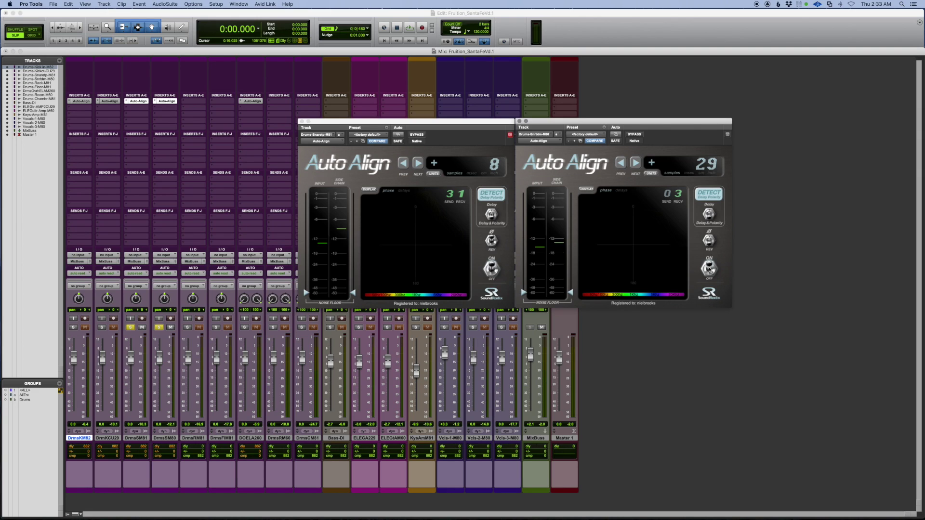
Step: Lower the snare-bottom fader to -4.1 dB while auditioning both snare tracks, and compare its Auto-Align switched off and on
{"action": "key", "text": "space"}
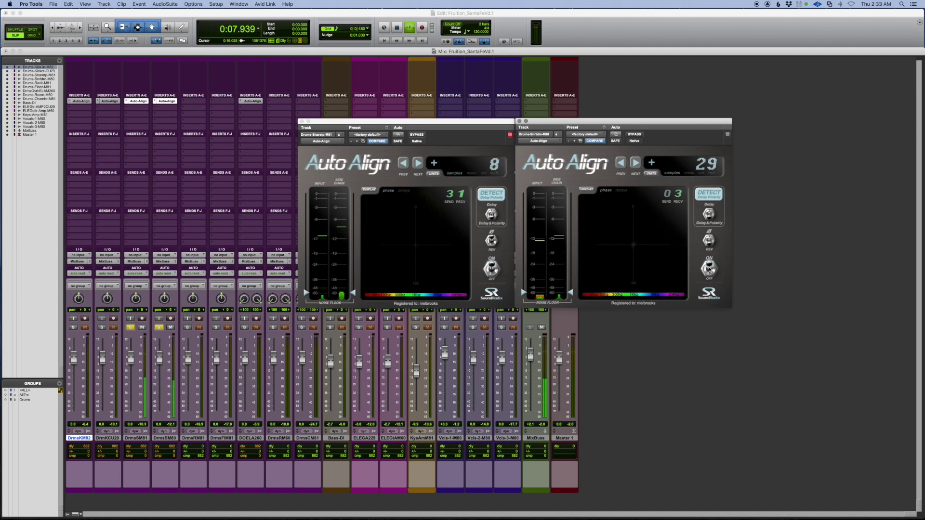
{"action": "left_click_drag", "start_coordinate": [158, 360], "coordinate": [161, 380]}
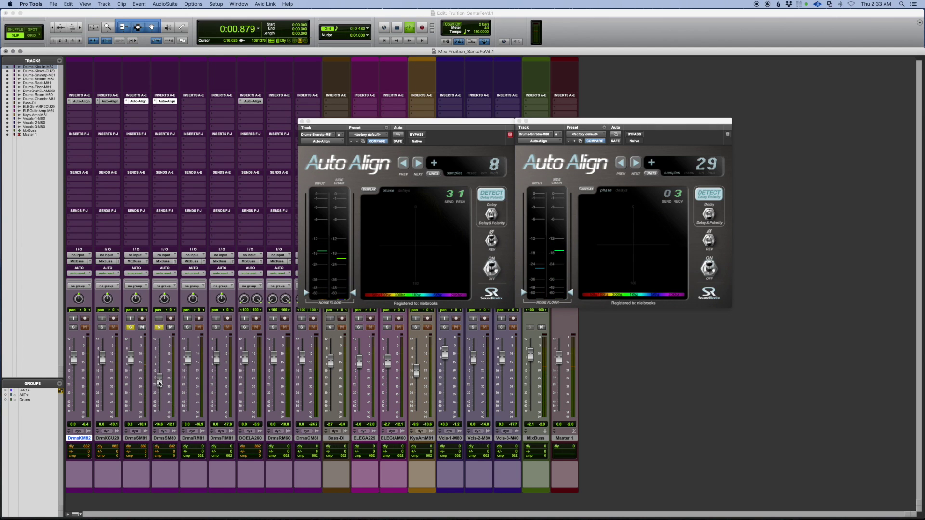
{"action": "left_click_drag", "start_coordinate": [160, 384], "coordinate": [161, 365]}
{"action": "key", "text": "space"}
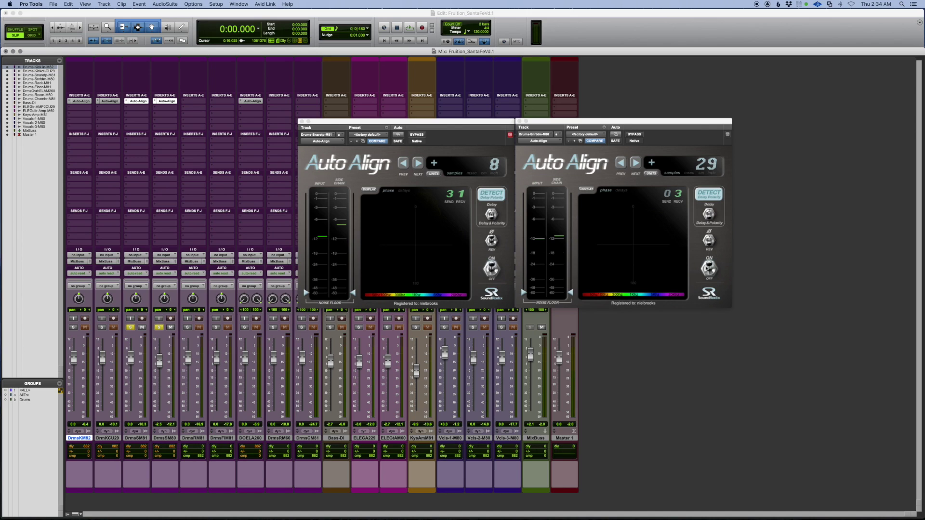
{"action": "key", "text": "space"}
{"action": "mouse_move", "coordinate": [159, 361]}
{"action": "left_mouse_down"}
{"action": "mouse_move", "coordinate": [163, 411]}
{"action": "mouse_move", "coordinate": [159, 362]}
{"action": "left_mouse_up"}
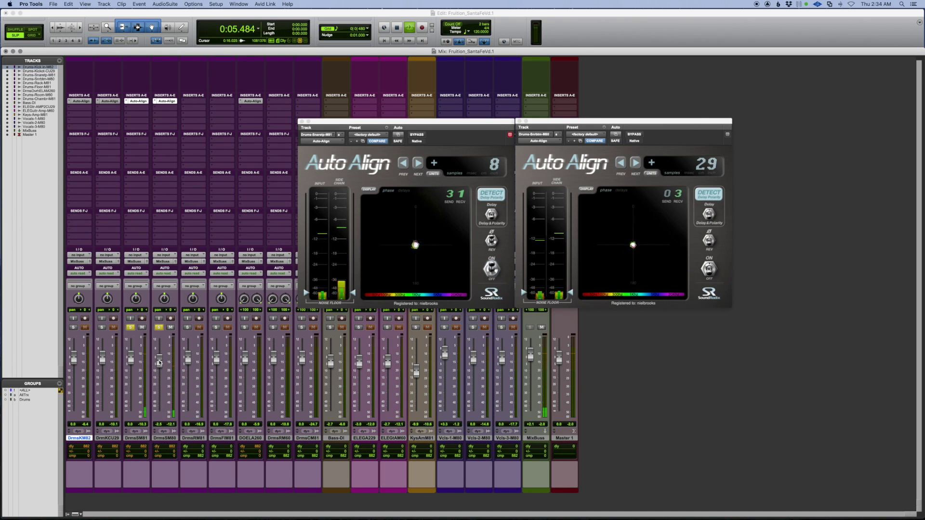
{"action": "left_click", "coordinate": [709, 269]}
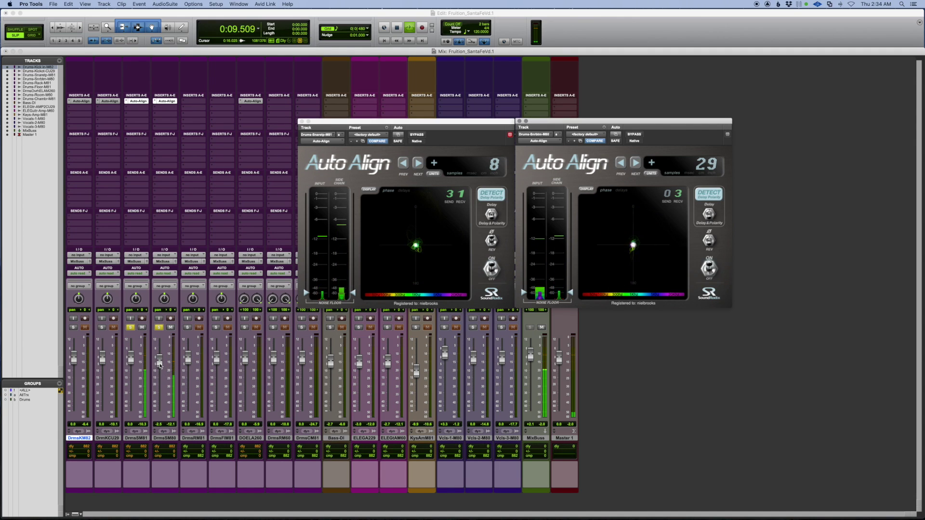
{"action": "left_click", "coordinate": [592, 294]}
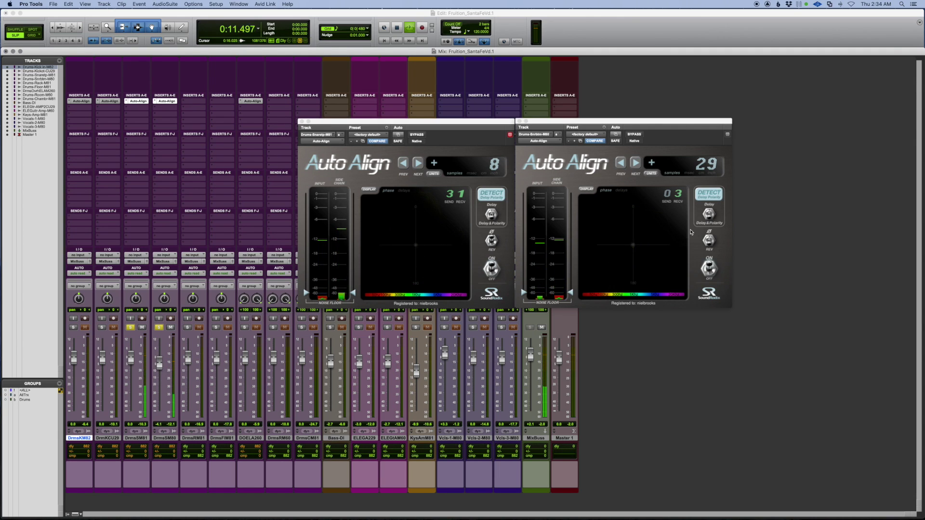
{"action": "key", "text": "space"}
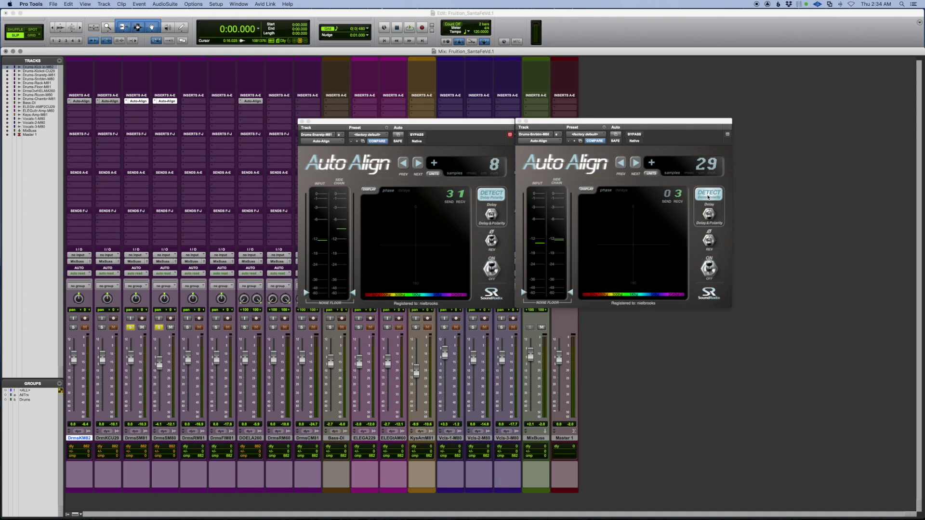
Step: Re-run the snare-bottom Auto-Align delay detection during playback until it settles at 29 samples
{"action": "key", "text": "space"}
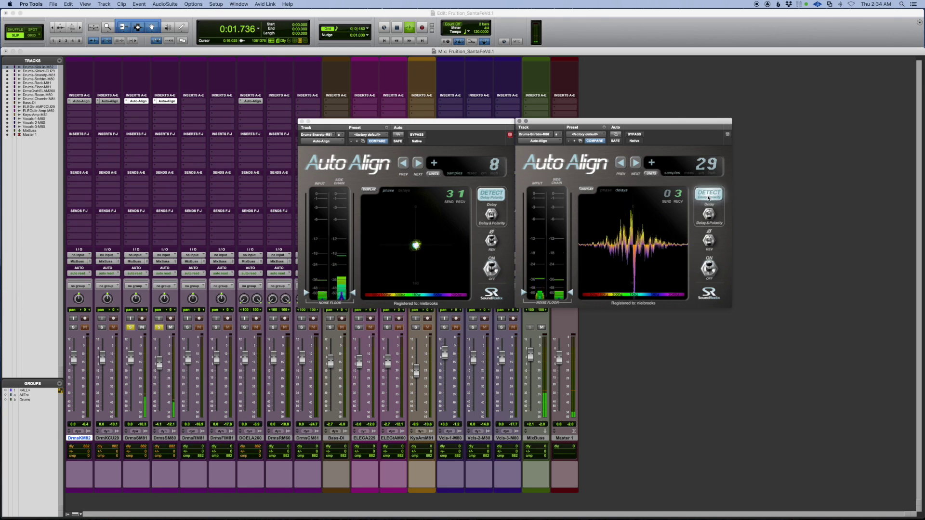
{"action": "left_click", "coordinate": [708, 196]}
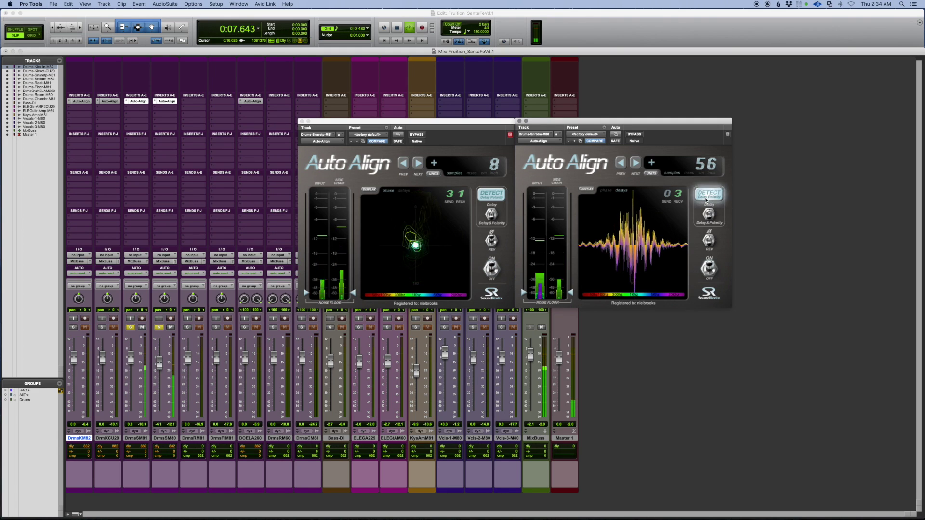
{"action": "left_click", "coordinate": [706, 201]}
{"action": "key", "text": "space"}
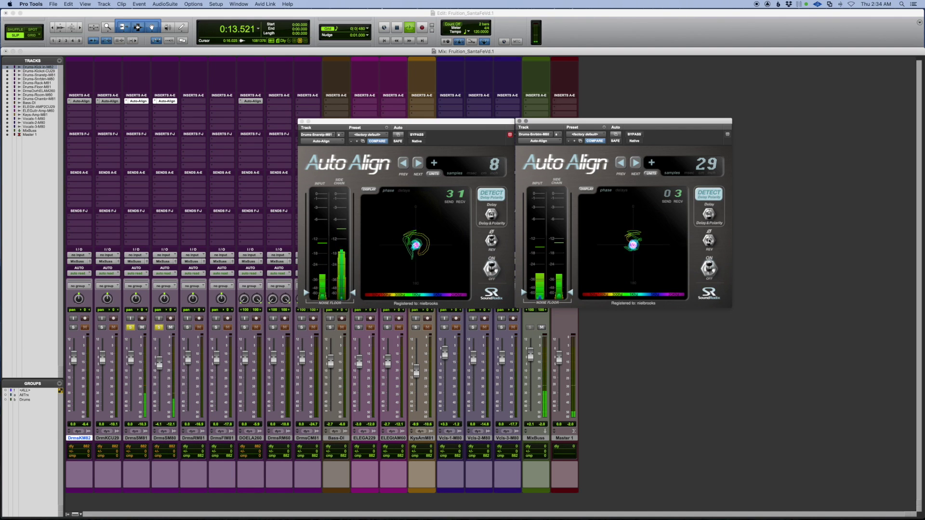
Step: Audition both snare tracks with the snare-bottom fader raised to -0.4 dB, and close both Auto-Align windows
{"action": "key", "text": "space"}
{"action": "key", "text": "space"}
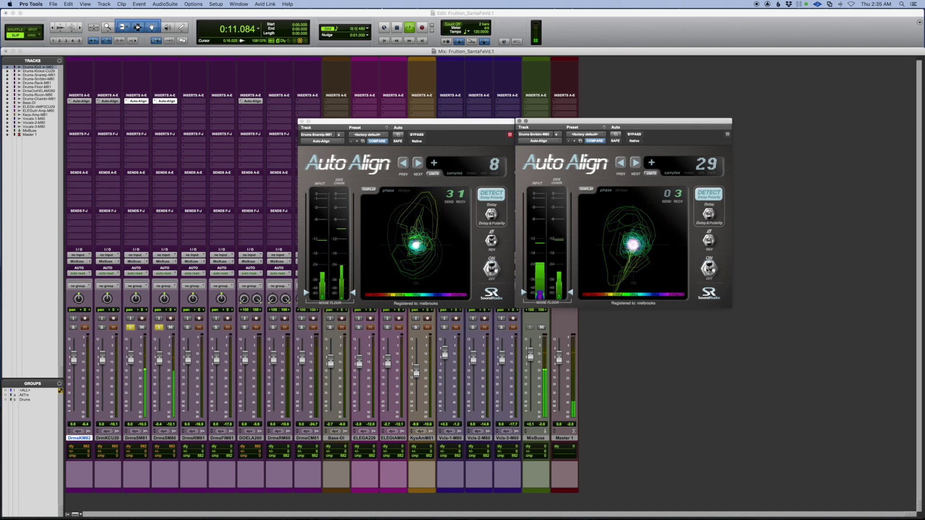
{"action": "key", "text": "space"}
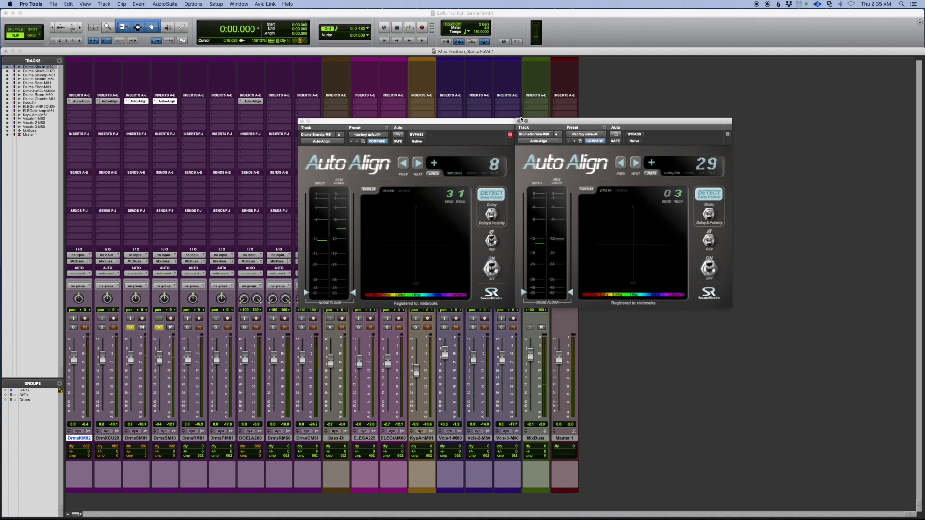
{"action": "left_click", "coordinate": [519, 121]}
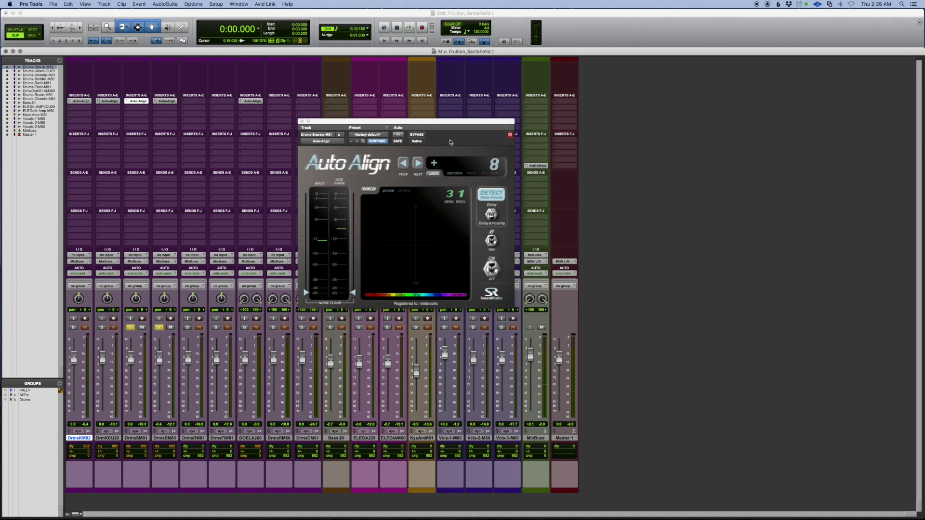
{"action": "left_click", "coordinate": [302, 122]}
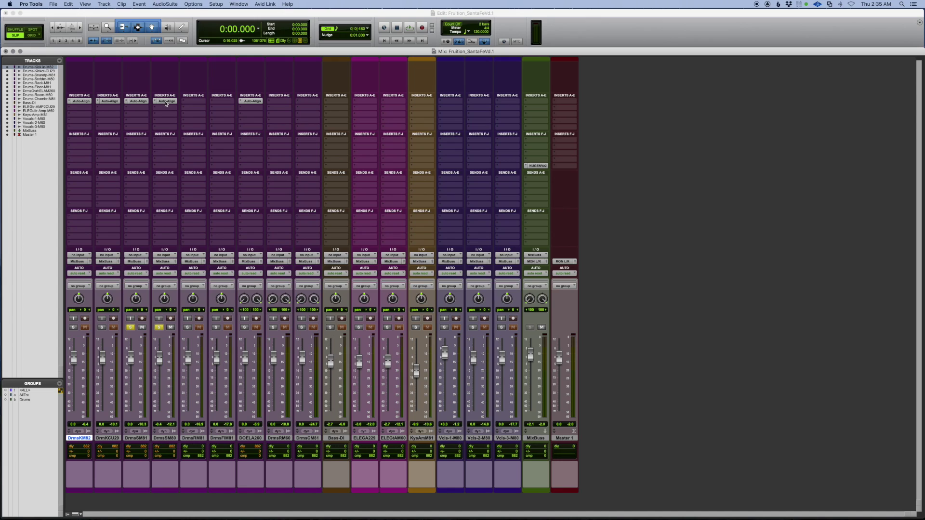
Step: Make the snare-bottom Auto-Align inactive, open its plug-in window and reactivate it
{"action": "right_click", "coordinate": [166, 103]}
{"action": "left_click", "coordinate": [165, 112]}
{"action": "left_click", "coordinate": [160, 328]}
{"action": "left_click", "coordinate": [165, 101]}
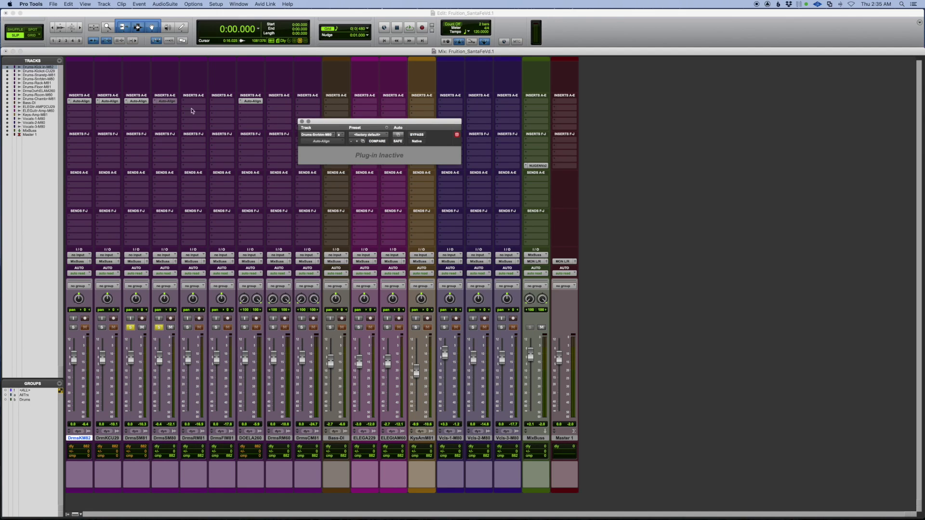
{"action": "right_click", "coordinate": [162, 98]}
{"action": "left_click", "coordinate": [167, 107]}
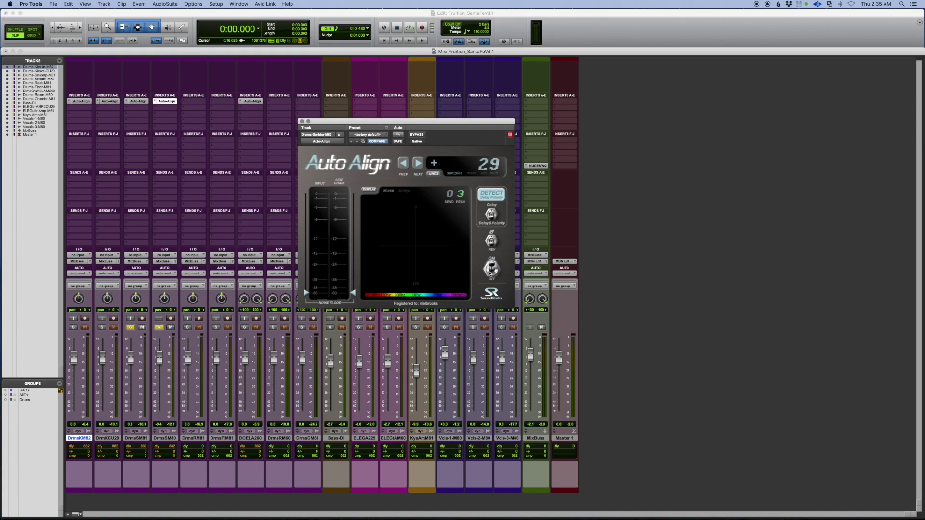
Step: Audition the two snare tracks, switch to the Edit window and play again from about 0:02.7
{"action": "key", "text": "space"}
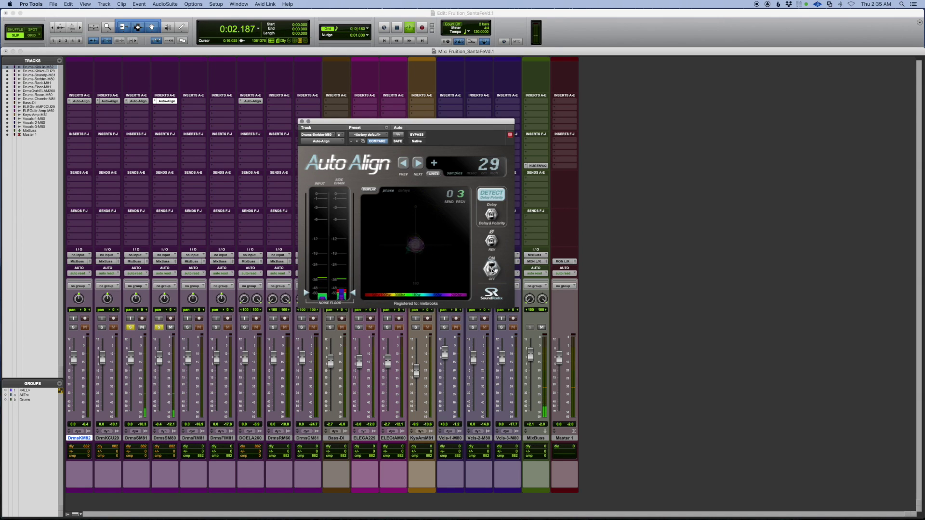
{"action": "key", "text": "space"}
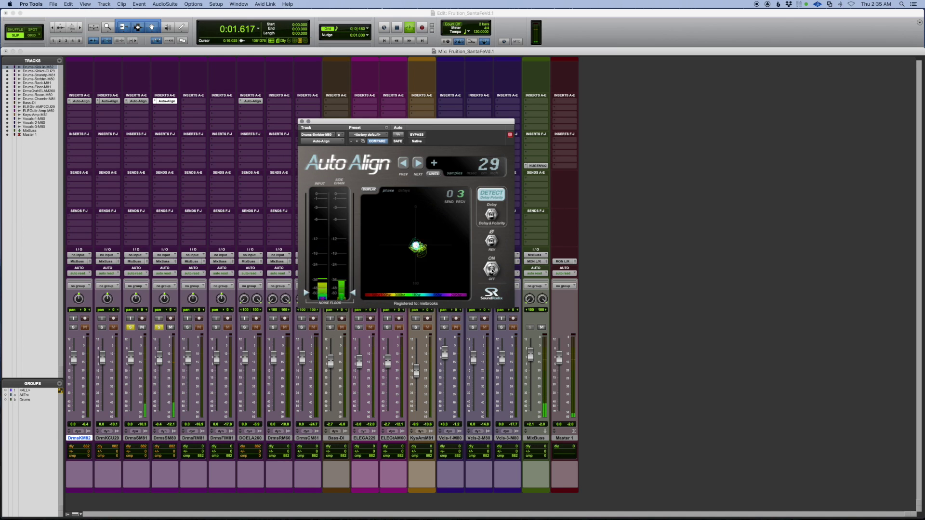
{"action": "key", "text": "super+equal"}
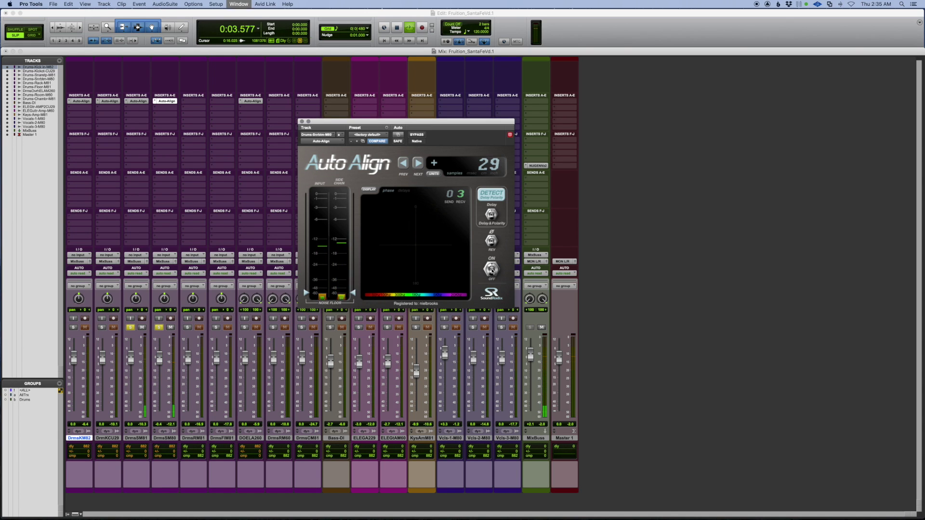
{"action": "key", "text": "space"}
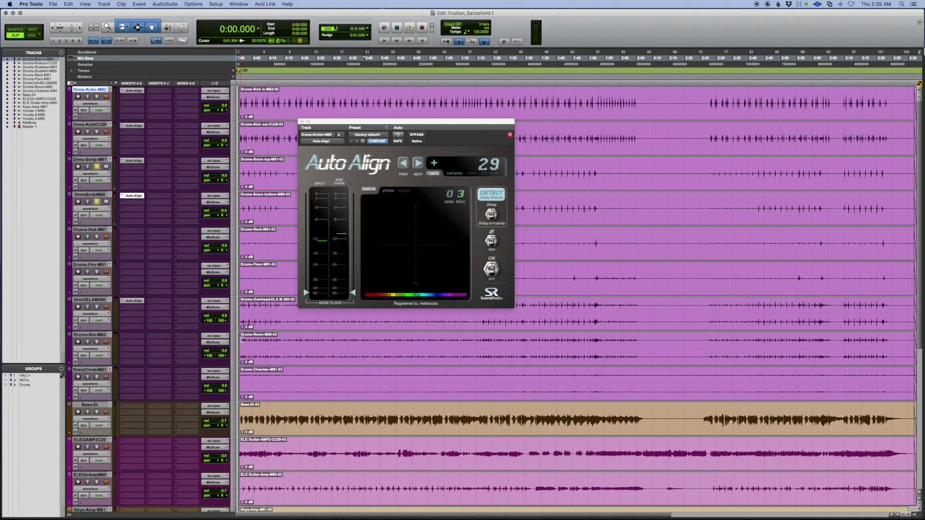
{"action": "left_click", "coordinate": [244, 238]}
{"action": "key", "text": "space"}
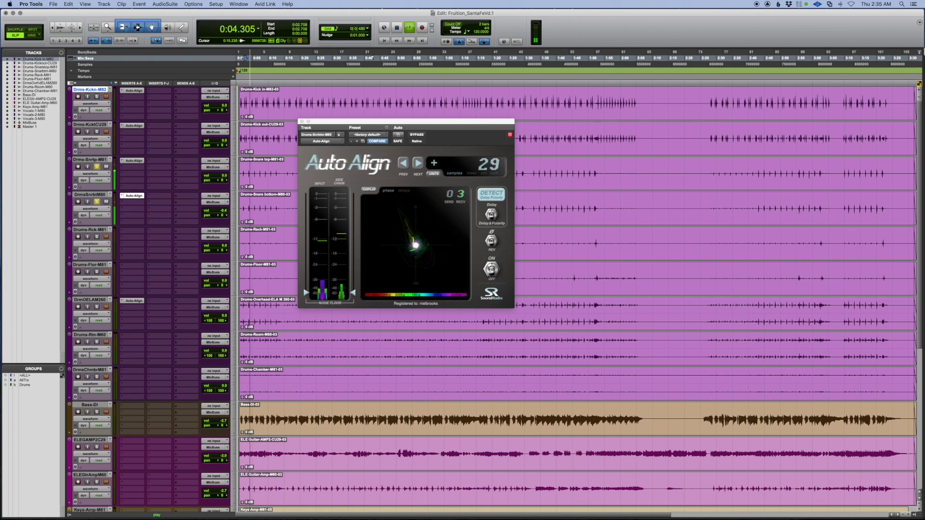
{"action": "key", "text": "space"}
Step: Select 0:02.934 to 0:07.448 on the snare-top track and audition it while switching the snare-bottom Auto-Align off and on
{"action": "left_click_drag", "start_coordinate": [248, 170], "coordinate": [249, 169]}
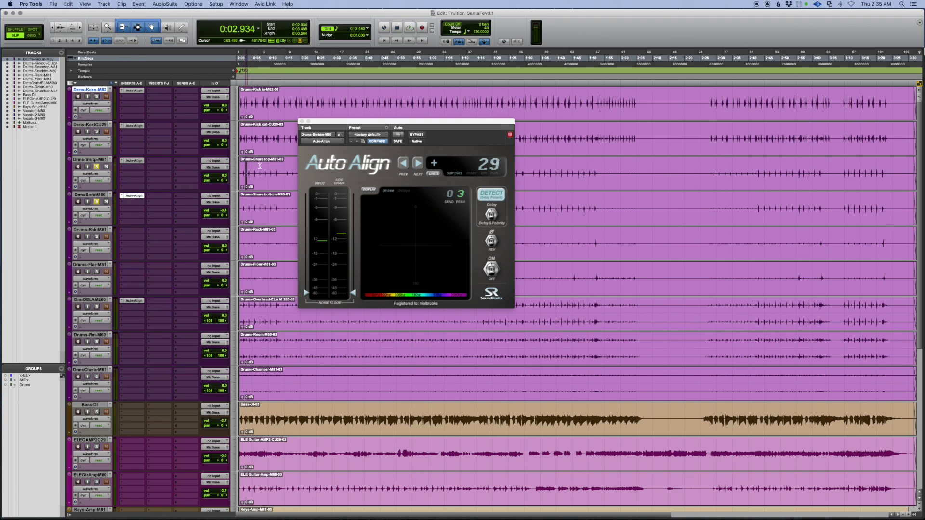
{"action": "left_click", "coordinate": [259, 165], "text": "shift"}
{"action": "key", "text": "space"}
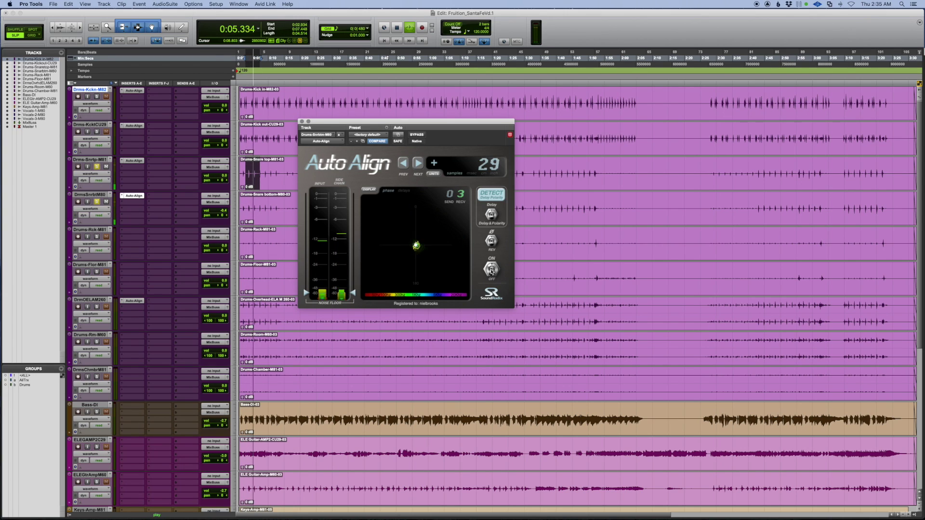
{"action": "left_click", "coordinate": [491, 270]}
{"action": "left_click", "coordinate": [491, 270]}
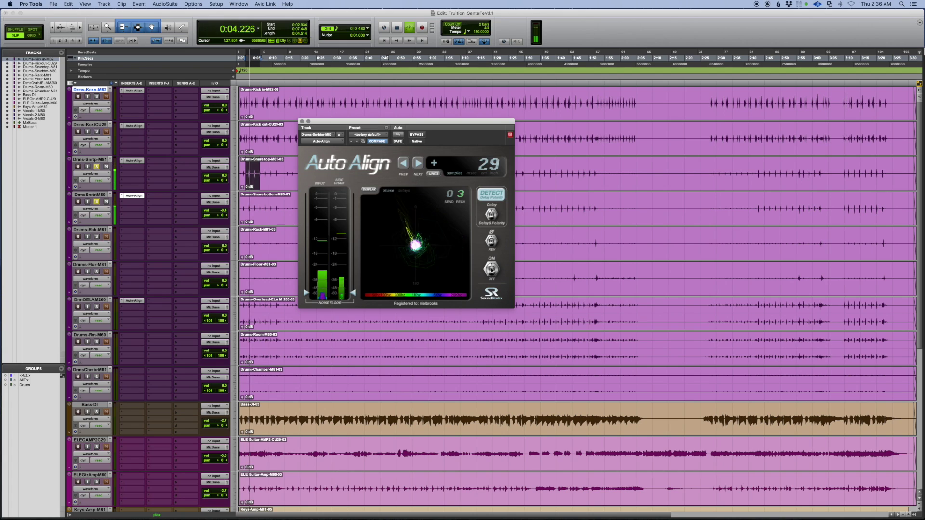
{"action": "key", "text": "space"}
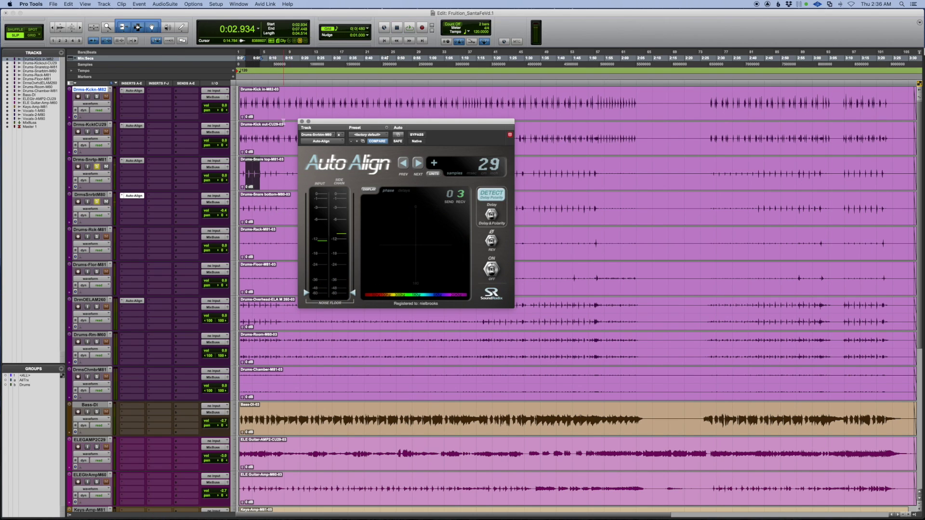
Step: Close the plug-in window, make the snare-bottom Auto-Align inactive and replace the snare solos with the rack-tom solo
{"action": "left_click", "coordinate": [302, 122]}
{"action": "right_click", "coordinate": [129, 199]}
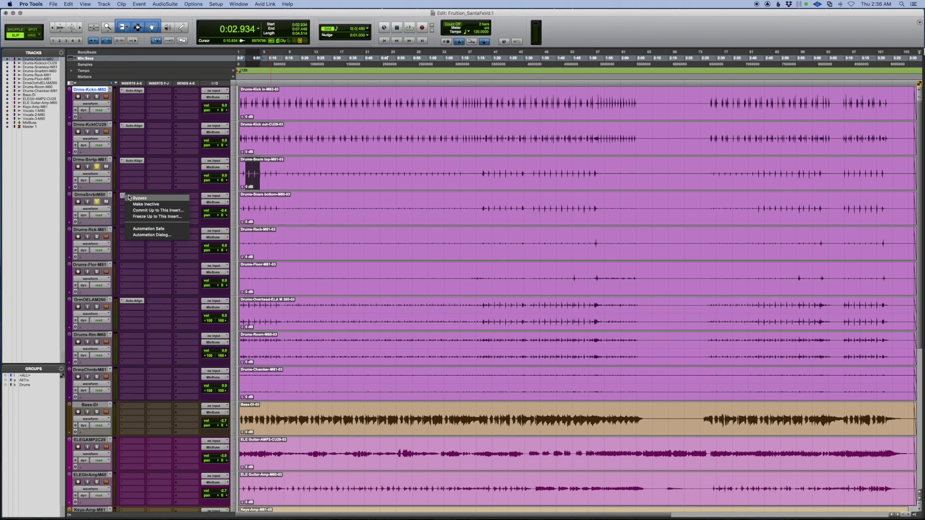
{"action": "left_click", "coordinate": [83, 208]}
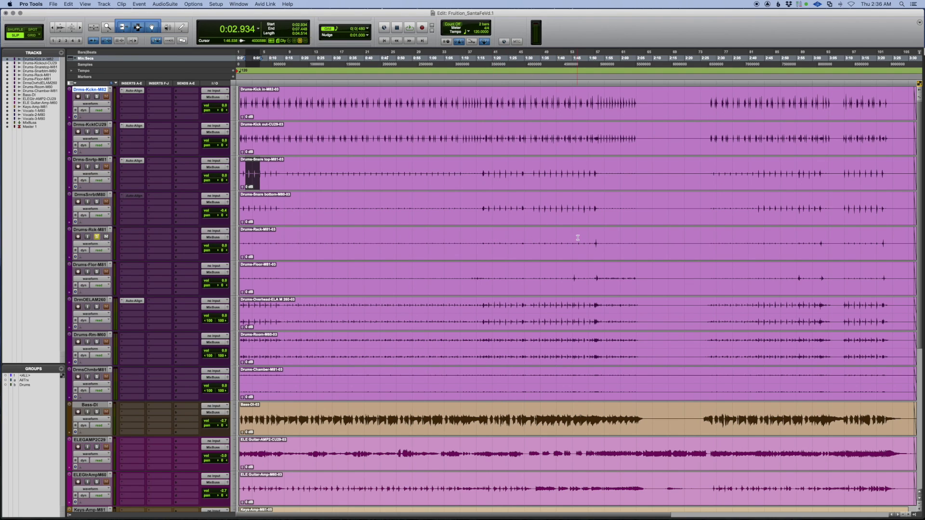
Step: Play the soloed rack-tom track from 1:51.166, just before its isolated hit
{"action": "left_click", "coordinate": [595, 237]}
{"action": "key", "text": "space"}
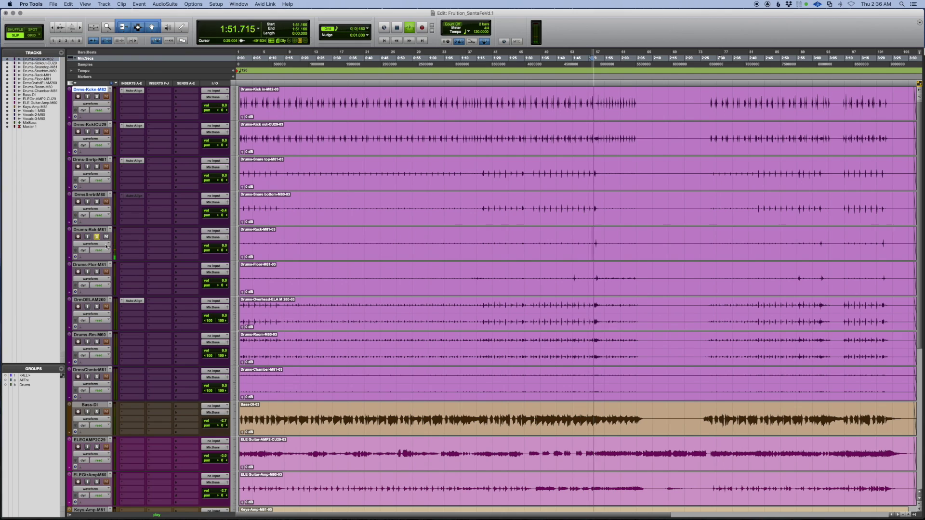
{"action": "key", "text": "space"}
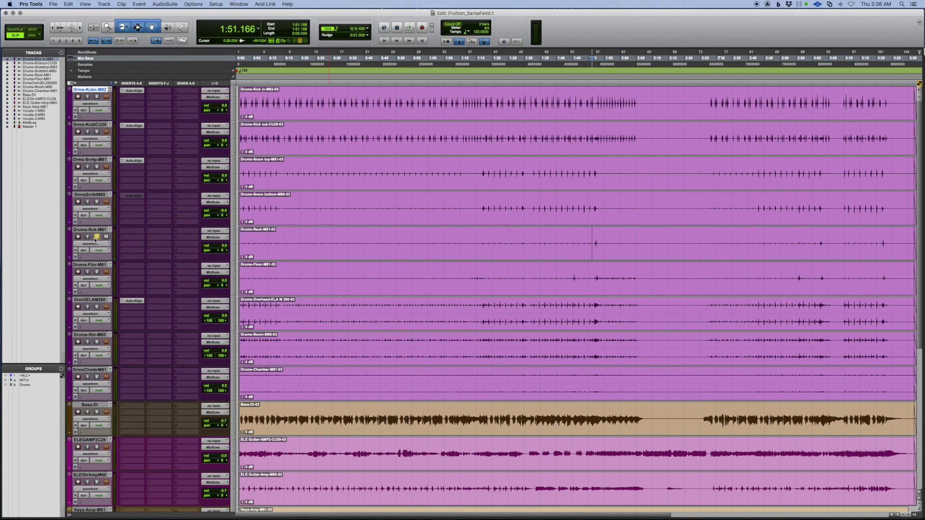
Step: Insert mono Auto-Align on the rack-tom track with send 0, receiving channel 1 from the overheads
{"action": "left_click", "coordinate": [129, 233]}
{"action": "mouse_move", "coordinate": [150, 231]}
{"action": "mouse_move", "coordinate": [201, 307]}
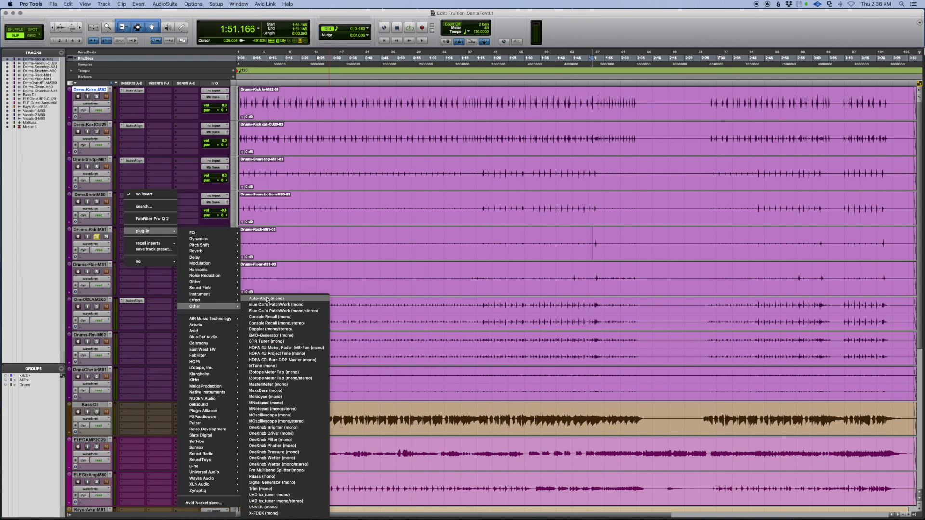
{"action": "left_click", "coordinate": [270, 299]}
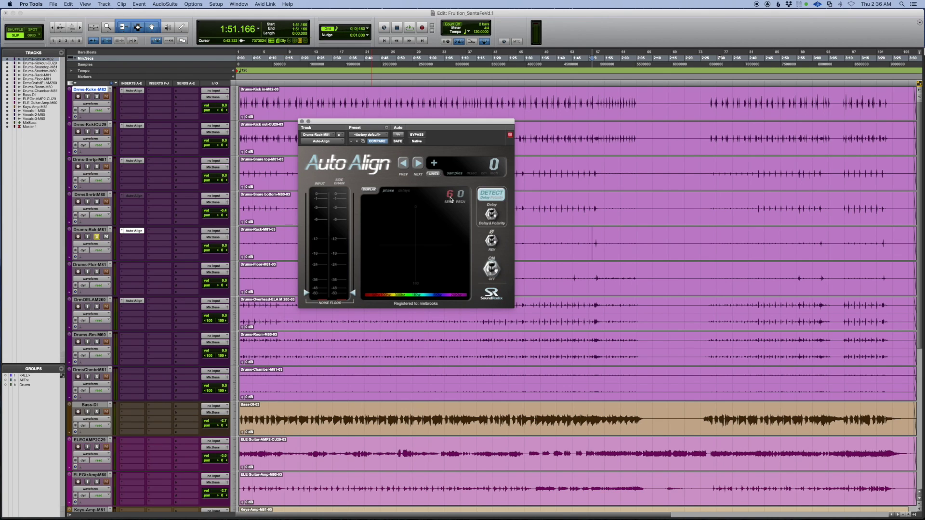
{"action": "left_click", "coordinate": [450, 195]}
{"action": "left_click", "coordinate": [450, 196]}
Step: Detect the rack-tom delay while playing from 1:43.604, and solo the overheads to audition them with it
{"action": "key", "text": "space"}
{"action": "left_click", "coordinate": [489, 197]}
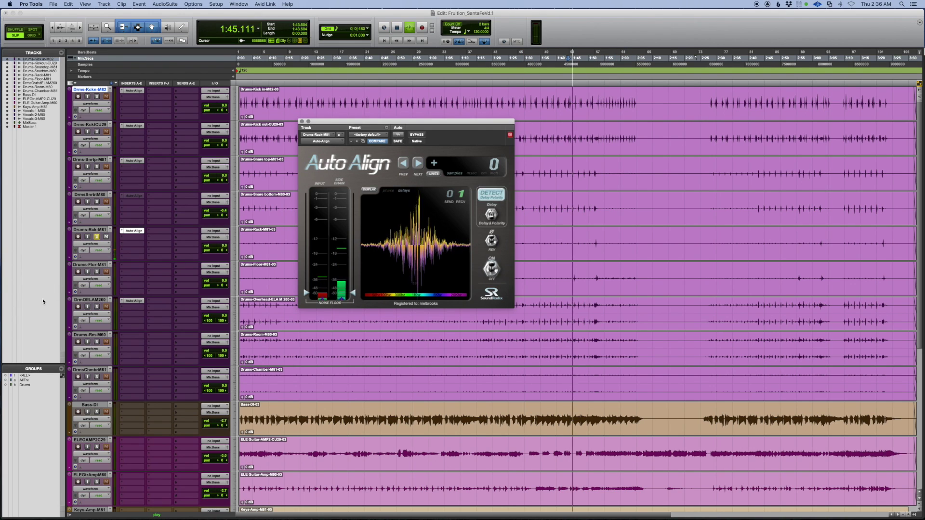
{"action": "left_click", "coordinate": [96, 307]}
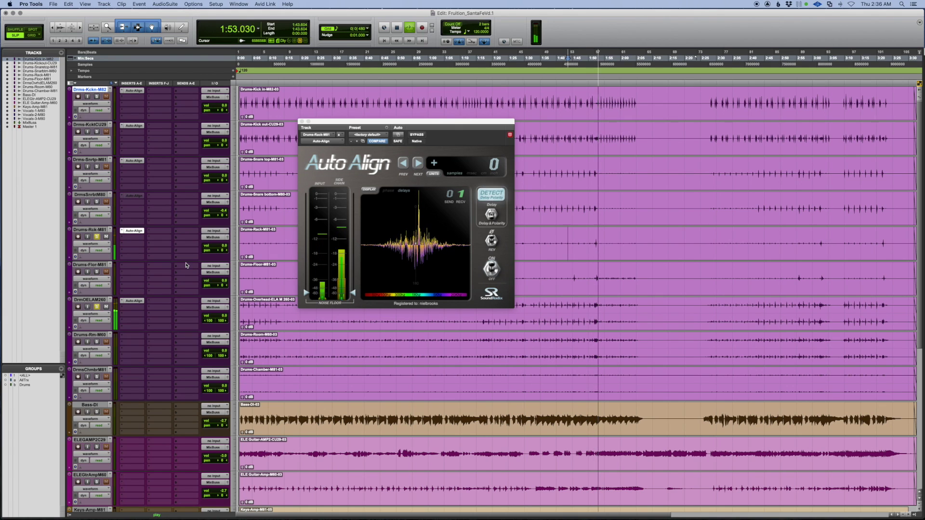
{"action": "key", "text": "space"}
{"action": "key", "text": "space"}
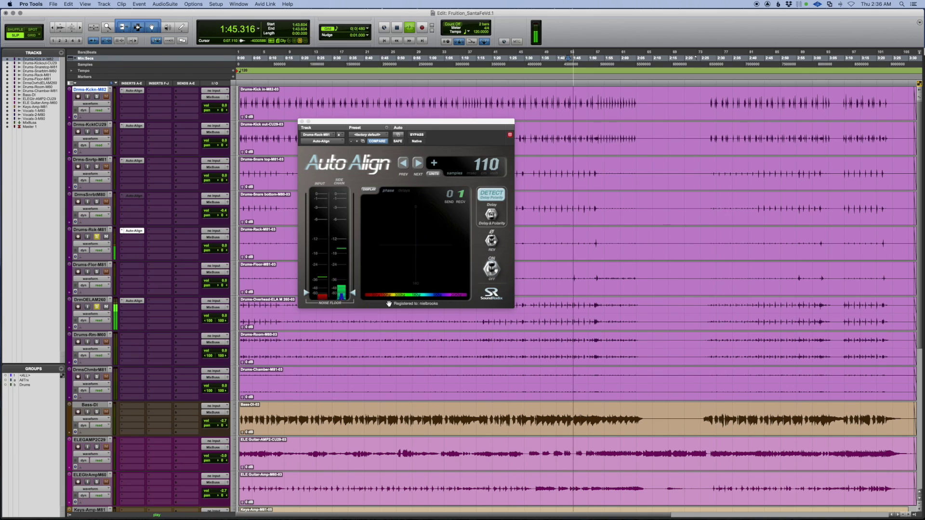
{"action": "key", "text": "space"}
Step: Step through the alternative detected delays for the rack tom and choose +7 samples
{"action": "left_click", "coordinate": [404, 164]}
{"action": "left_click", "coordinate": [403, 164]}
{"action": "left_click", "coordinate": [404, 165]}
{"action": "left_click", "coordinate": [405, 165]}
{"action": "left_click", "coordinate": [405, 166]}
{"action": "left_click", "coordinate": [405, 166]}
{"action": "left_click", "coordinate": [405, 166]}
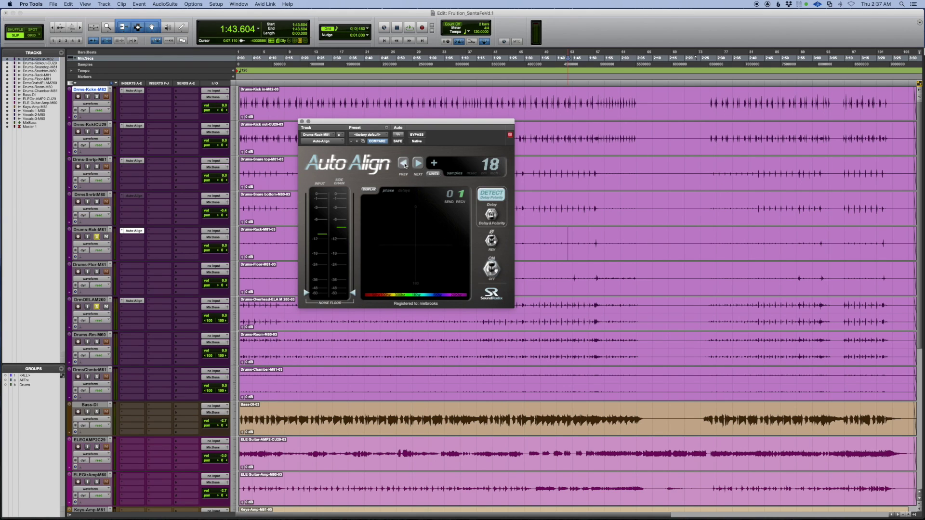
{"action": "left_click", "coordinate": [405, 166]}
{"action": "left_click", "coordinate": [405, 165]}
{"action": "left_click", "coordinate": [404, 165]}
{"action": "left_click", "coordinate": [403, 164]}
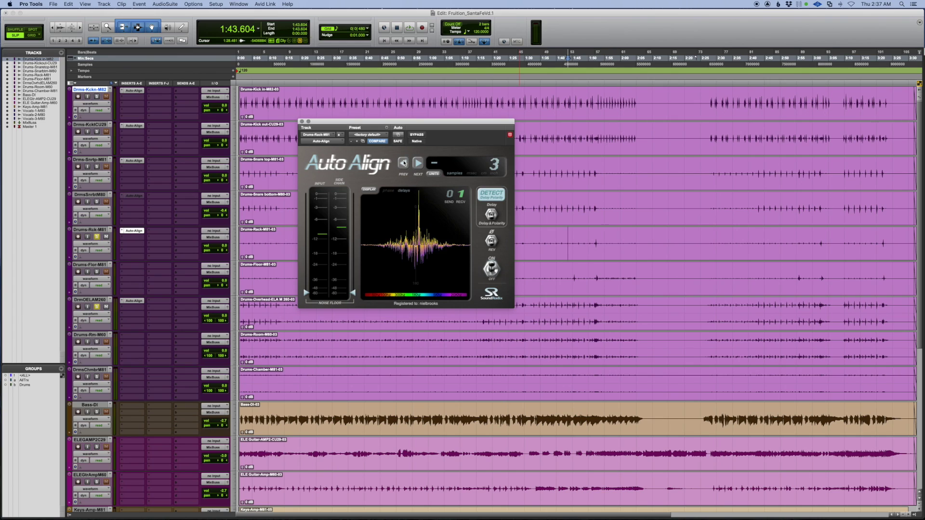
{"action": "left_click", "coordinate": [416, 164]}
Step: Audition the rack tom with the overheads while toggling its Auto-Align, and raise its fader to +6.7 dB in the Mix window
{"action": "key", "text": "space"}
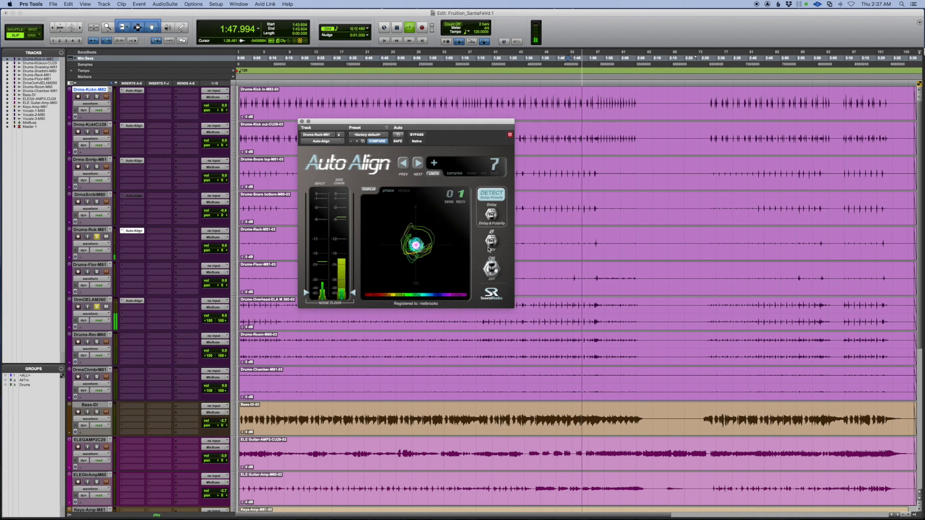
{"action": "left_click", "coordinate": [491, 270]}
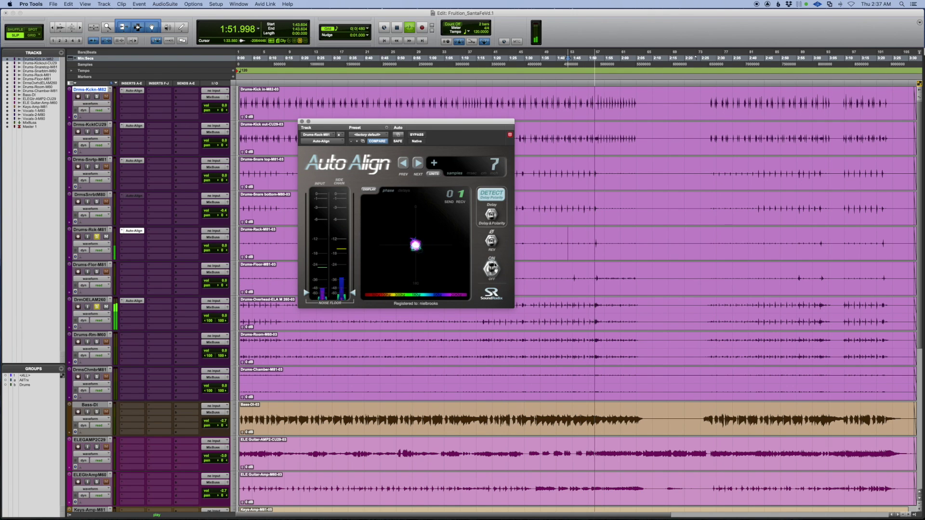
{"action": "key", "text": "super+equal"}
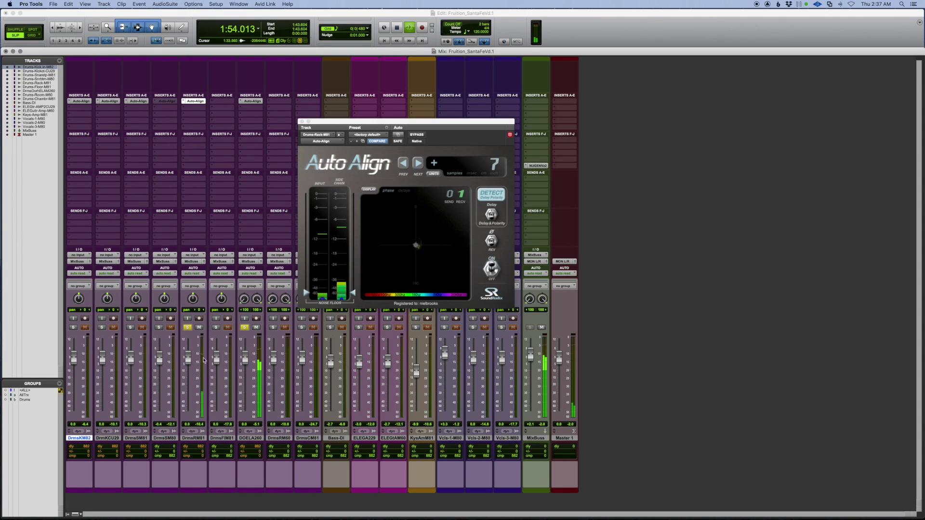
{"action": "left_click_drag", "start_coordinate": [188, 357], "coordinate": [189, 345]}
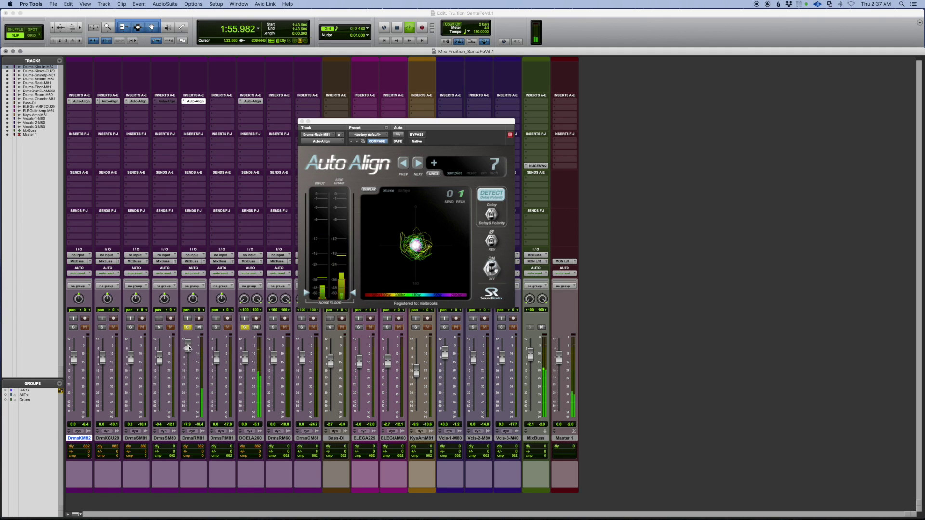
{"action": "key", "text": "space"}
{"action": "key", "text": "space"}
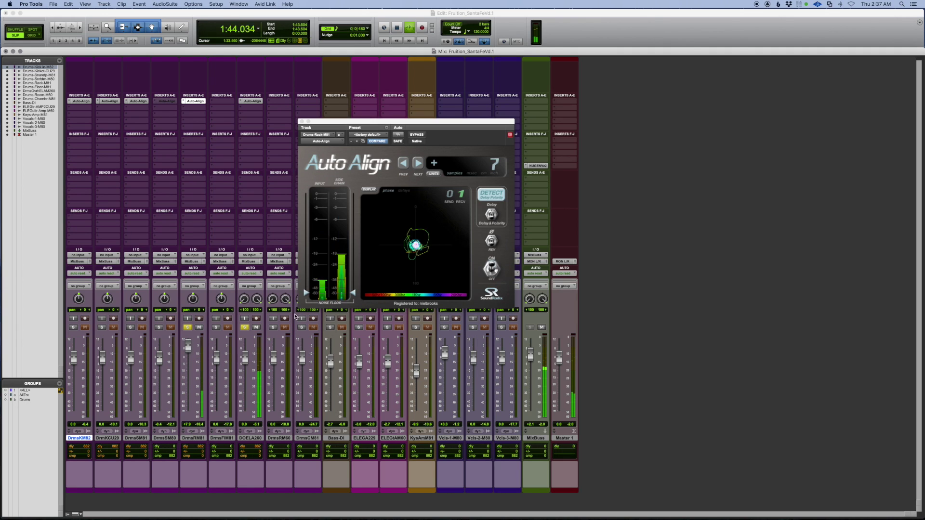
{"action": "mouse_move", "coordinate": [188, 346]}
{"action": "left_mouse_down"}
{"action": "mouse_move", "coordinate": [187, 370]}
{"action": "mouse_move", "coordinate": [188, 346]}
{"action": "left_mouse_up"}
{"action": "key", "text": "space"}
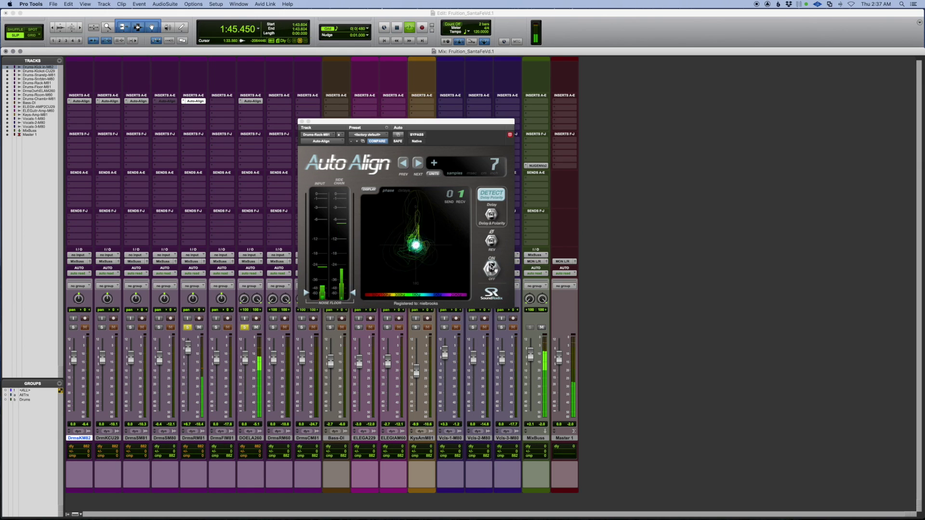
Step: Compare the soloed rack tom and overheads with the tom's Auto-Align on and off, and return to the Edit window with the plug-in closed
{"action": "key", "text": "space"}
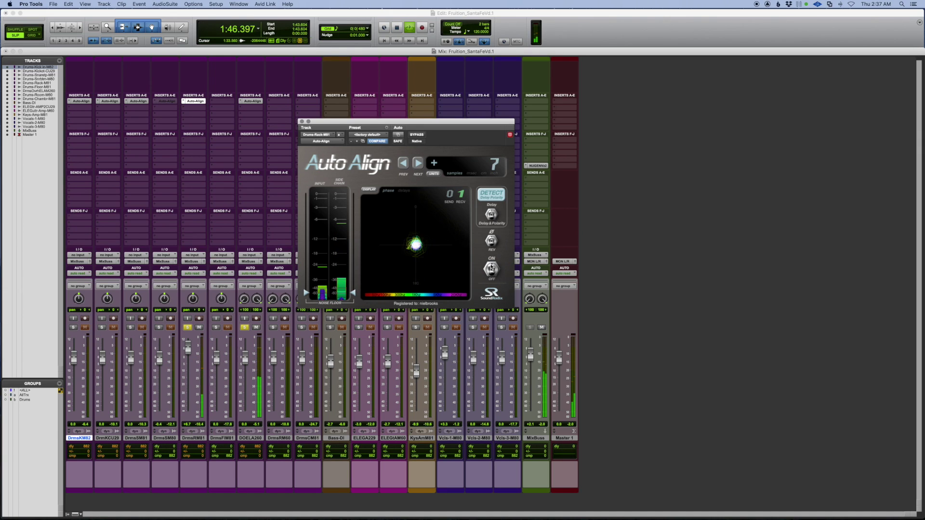
{"action": "key", "text": "space"}
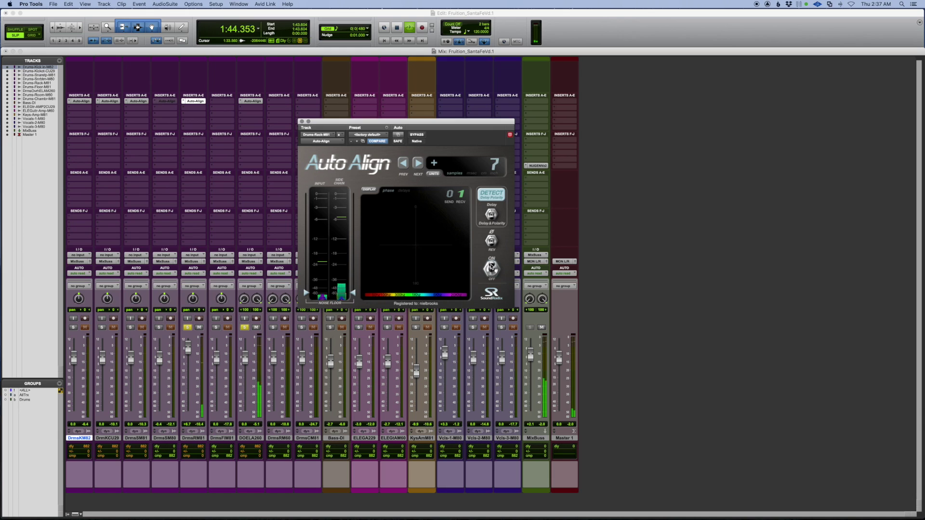
{"action": "key", "text": "space"}
{"action": "key", "text": "space"}
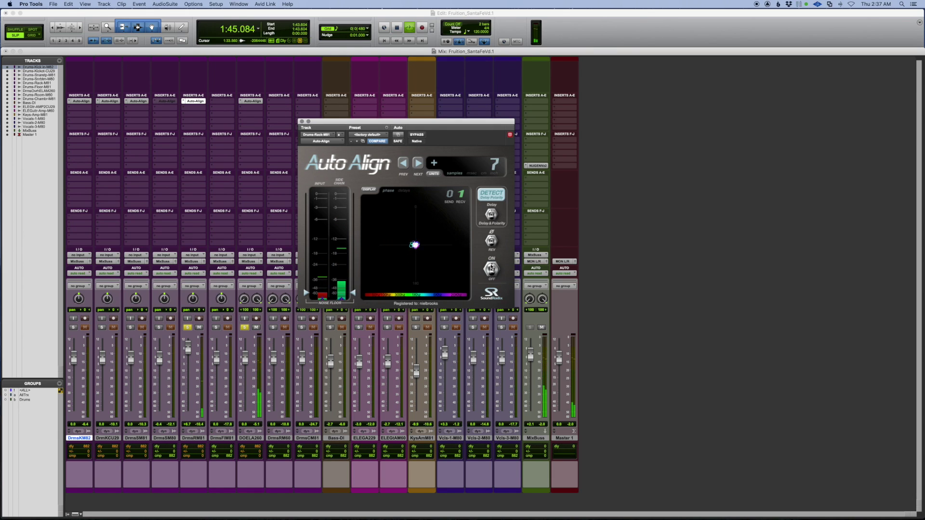
{"action": "left_click", "coordinate": [491, 268]}
{"action": "key", "text": "space"}
{"action": "key", "text": "space"}
{"action": "left_click", "coordinate": [301, 121]}
{"action": "key", "text": "super+equal"}
{"action": "key", "text": "space"}
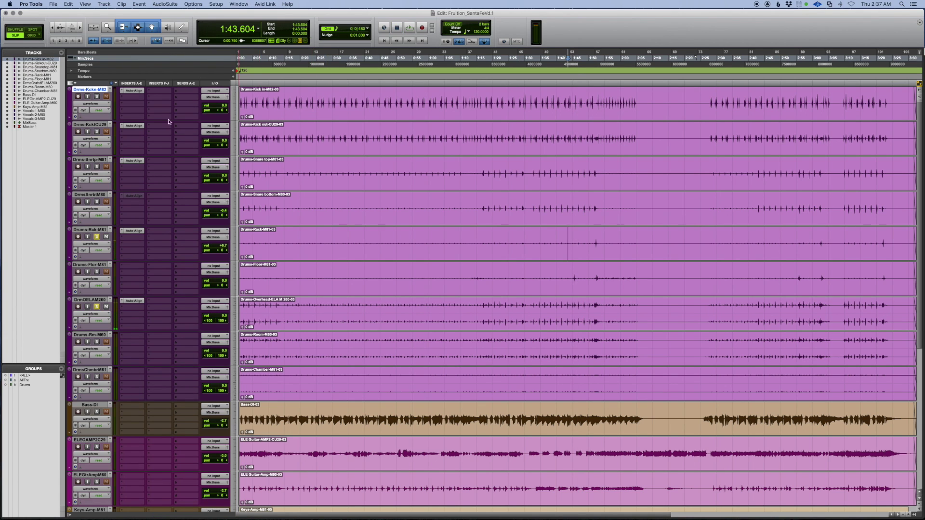
Step: Insert the mono Auto-Align plug-in on the floor-tom track
{"action": "left_click", "coordinate": [129, 269]}
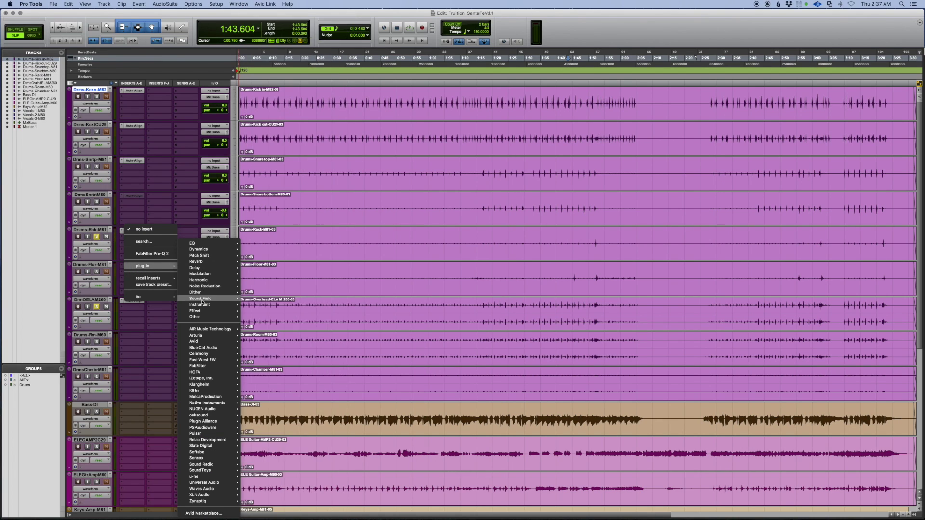
{"action": "mouse_move", "coordinate": [202, 319]}
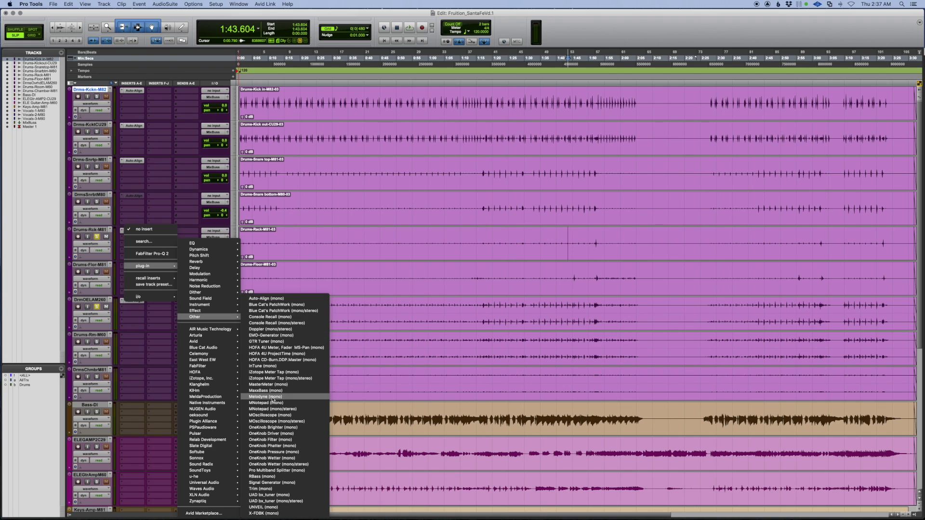
{"action": "left_click", "coordinate": [266, 299]}
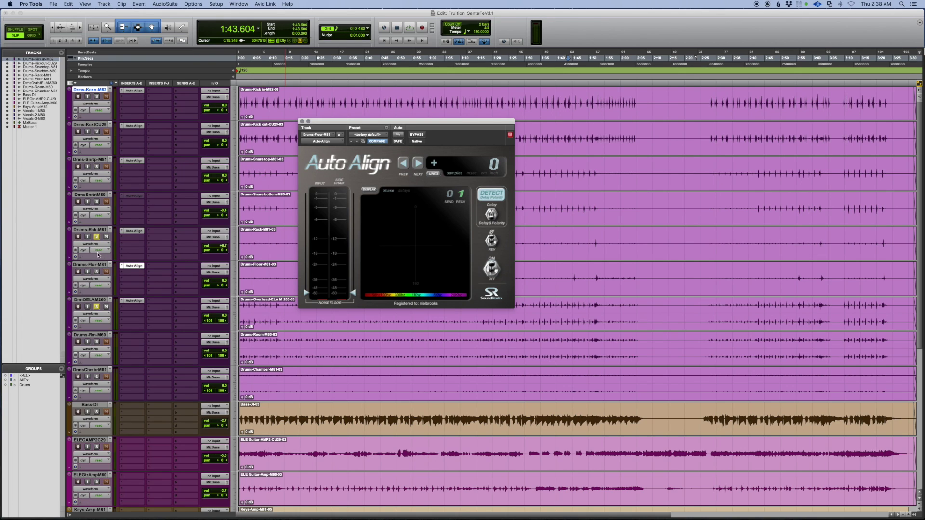
Step: Solo the floor tom instead of the rack tom alongside the overheads, and detect its delay while playing from 1:43.604
{"action": "left_click", "coordinate": [96, 236]}
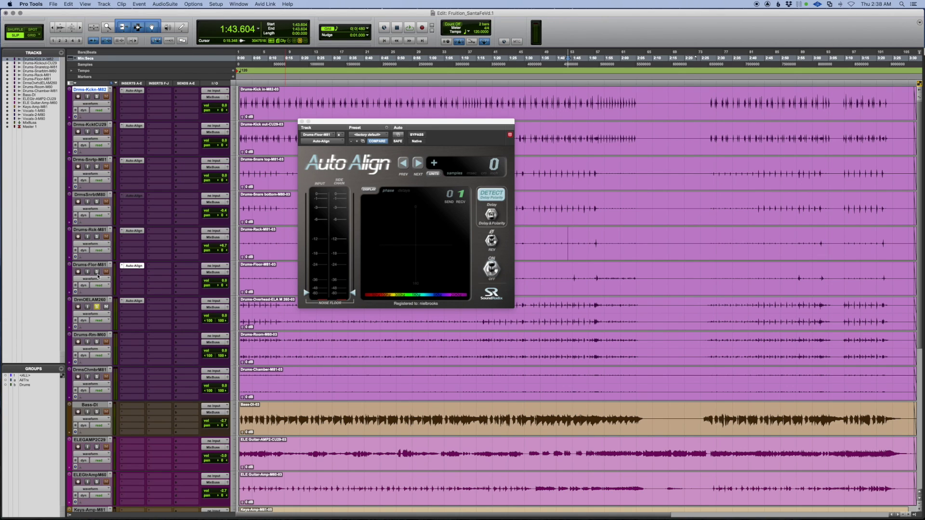
{"action": "key", "text": "space"}
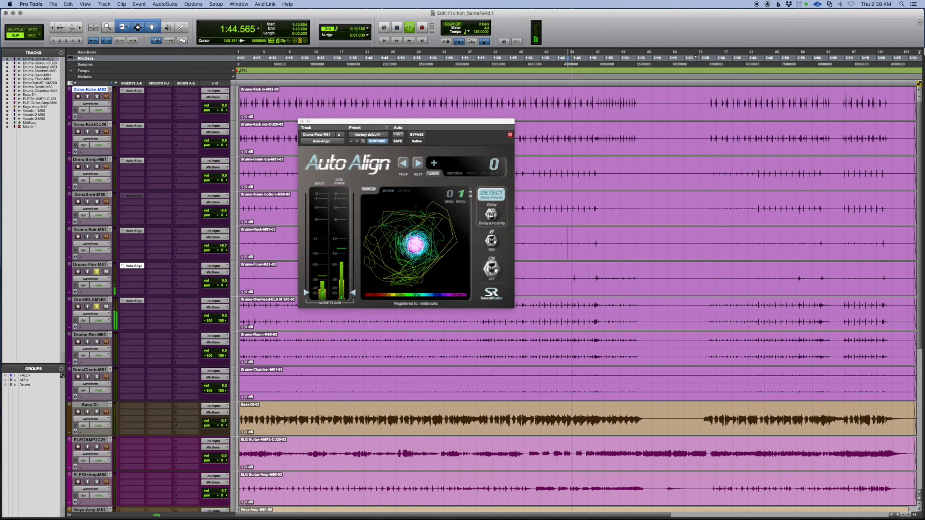
{"action": "left_click", "coordinate": [492, 195]}
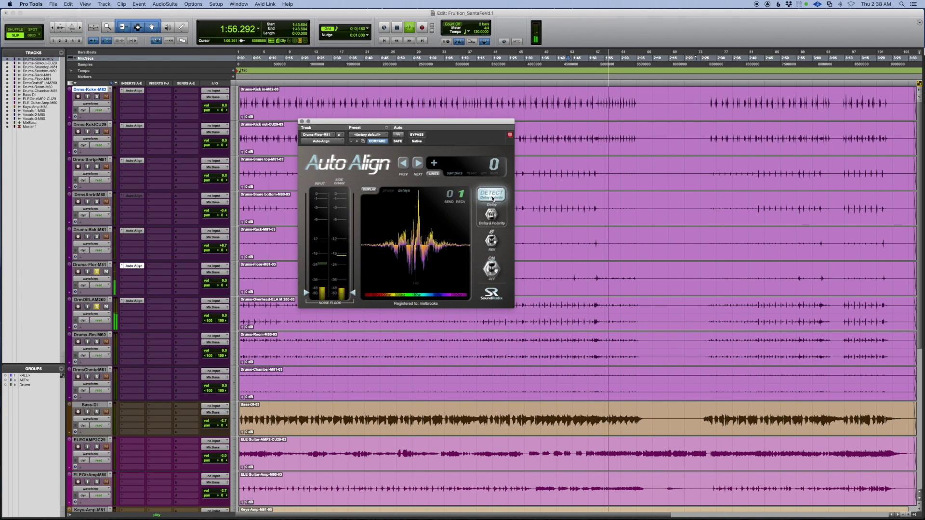
{"action": "left_click", "coordinate": [491, 195]}
{"action": "key", "text": "space"}
Step: Audition the floor tom with the overheads at the detected +99-sample delay, comparing Auto-Align on and off
{"action": "key", "text": "space"}
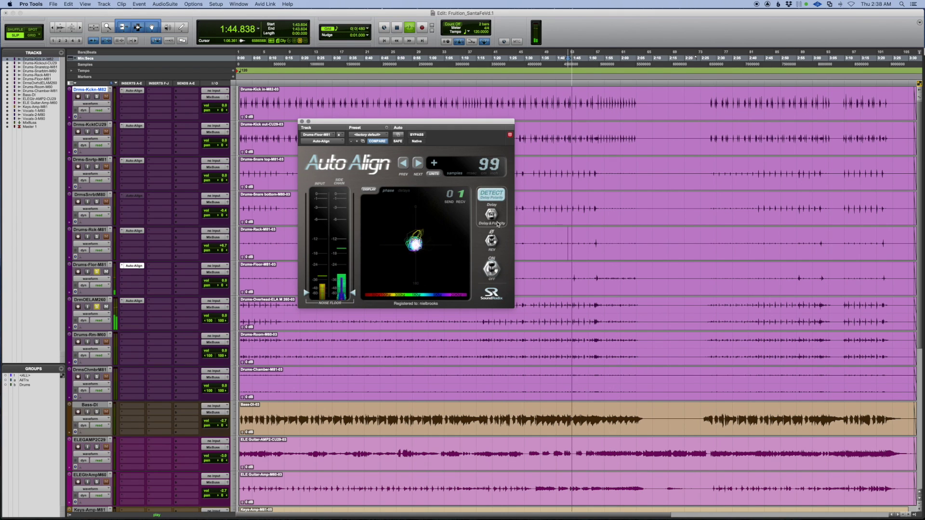
{"action": "key", "text": "space"}
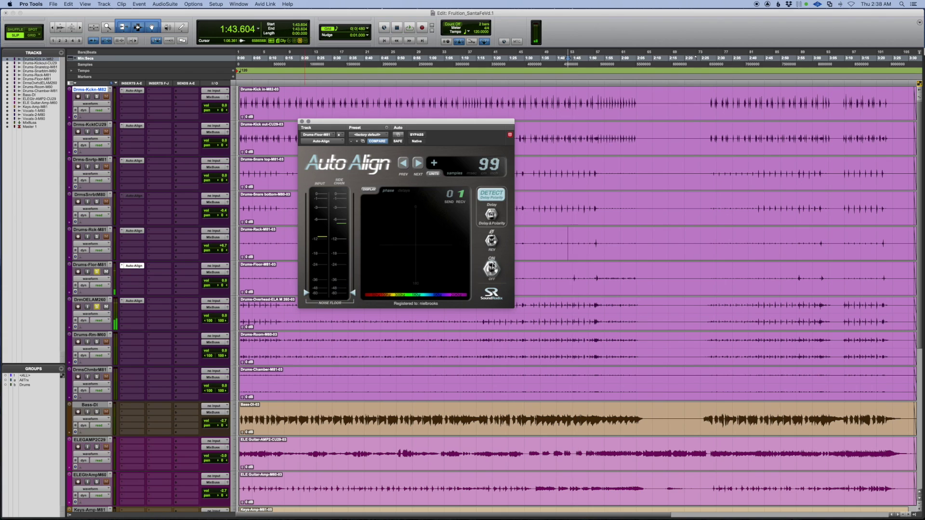
{"action": "key", "text": "space"}
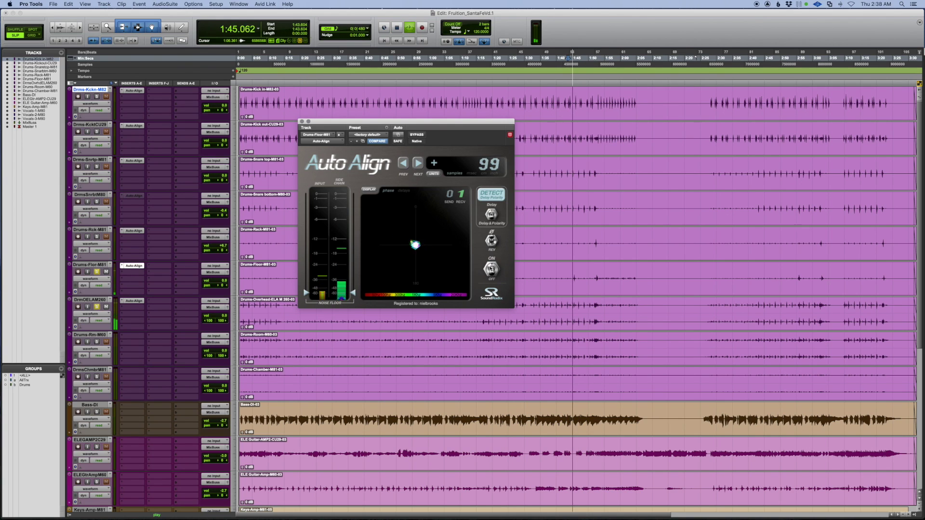
{"action": "key", "text": "space"}
{"action": "key", "text": "space"}
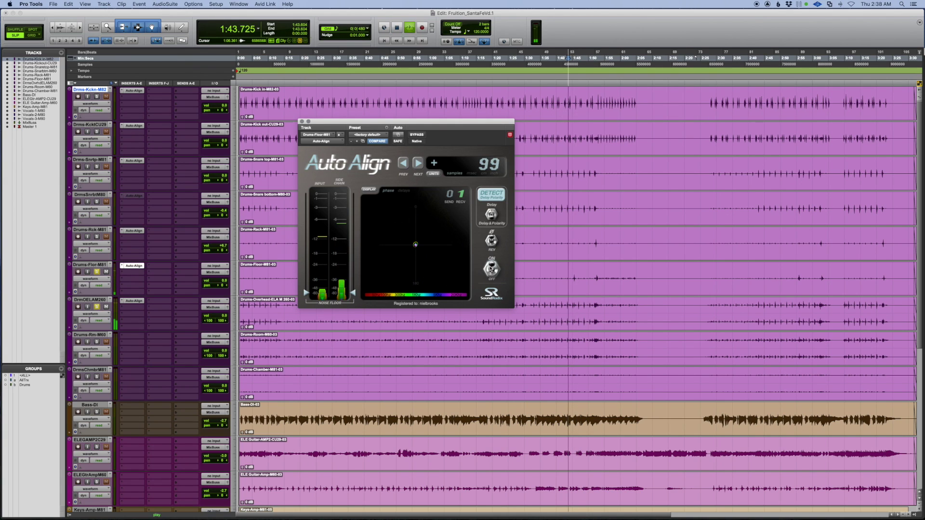
{"action": "key", "text": "space"}
Step: Step through the floor tom's alternative detected delays, audition +1 sample, and choose +11 samples
{"action": "left_click", "coordinate": [403, 164]}
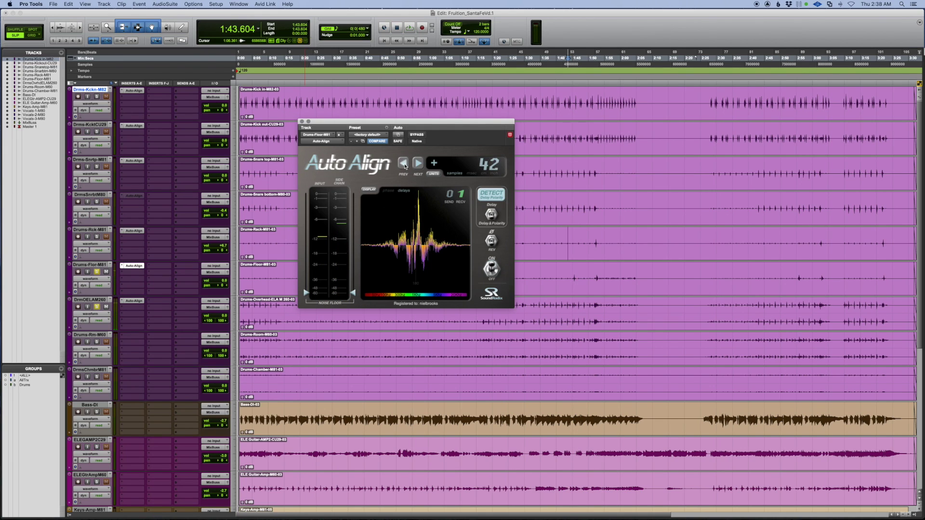
{"action": "left_click", "coordinate": [404, 164]}
{"action": "left_click", "coordinate": [403, 164]}
{"action": "left_click", "coordinate": [404, 164]}
{"action": "key", "text": "space"}
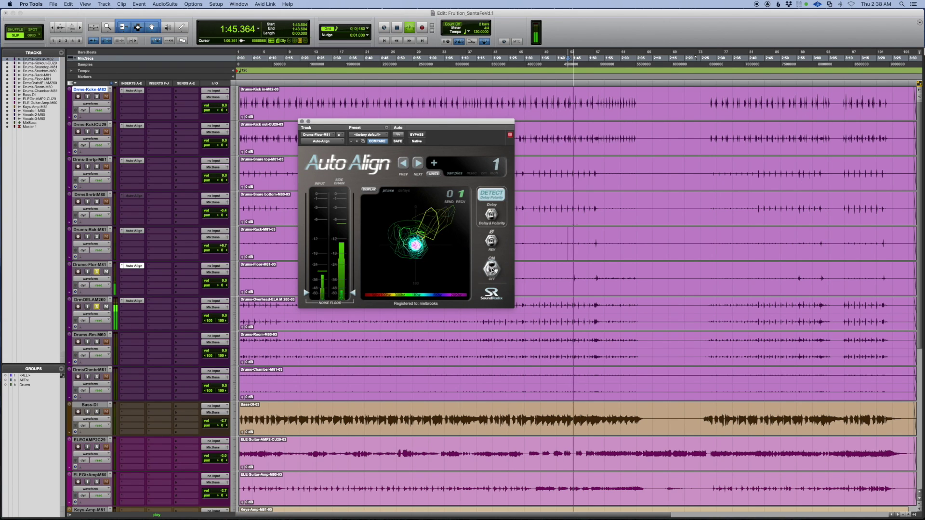
{"action": "key", "text": "space"}
{"action": "key", "text": "space"}
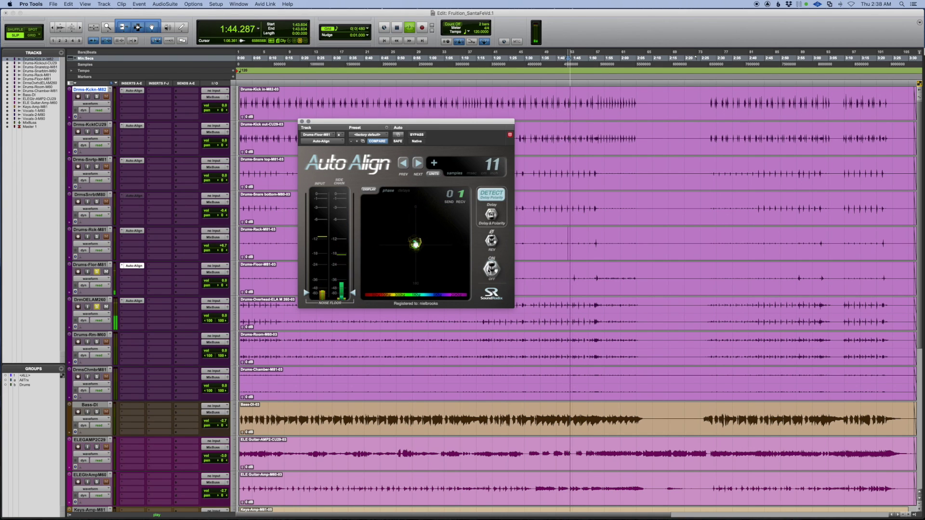
{"action": "key", "text": "space"}
Step: Check the rack tom's Auto-Align delay, audition the floor tom with the overheads with its alignment on and off, and close the plug-in
{"action": "left_click", "coordinate": [130, 232]}
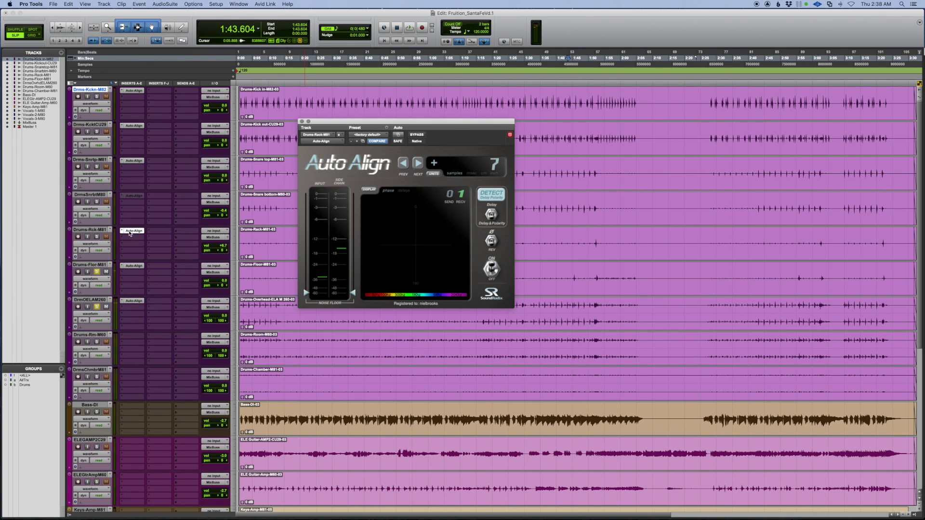
{"action": "left_click", "coordinate": [132, 266]}
{"action": "key", "text": "space"}
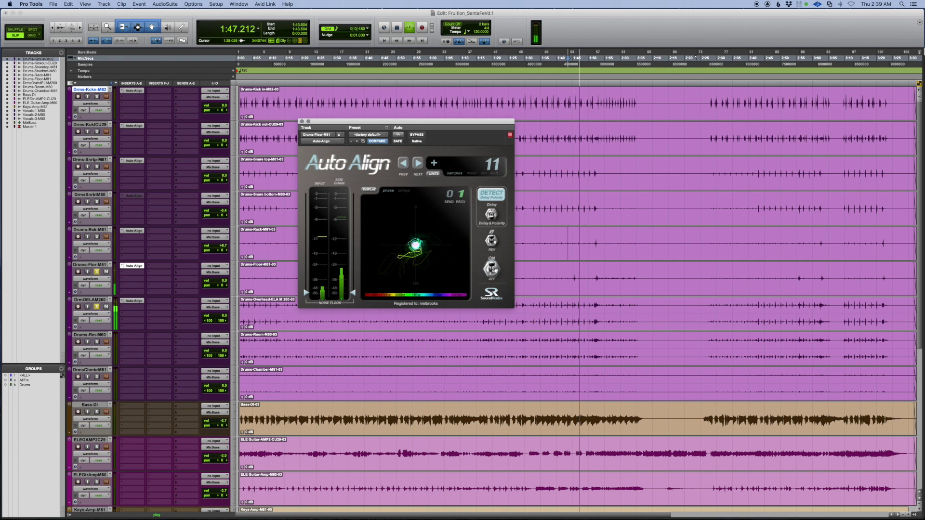
{"action": "key", "text": "space"}
{"action": "key", "text": "space"}
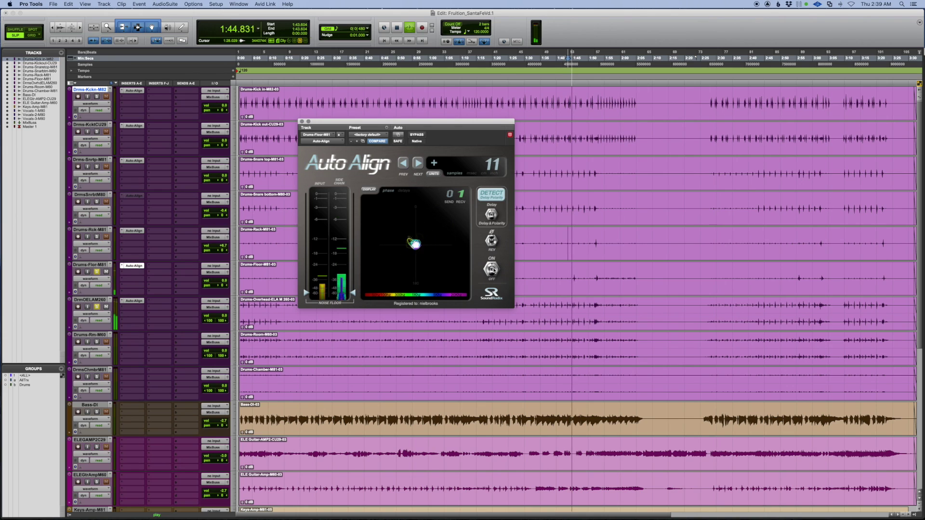
{"action": "key", "text": "space"}
{"action": "key", "text": "space"}
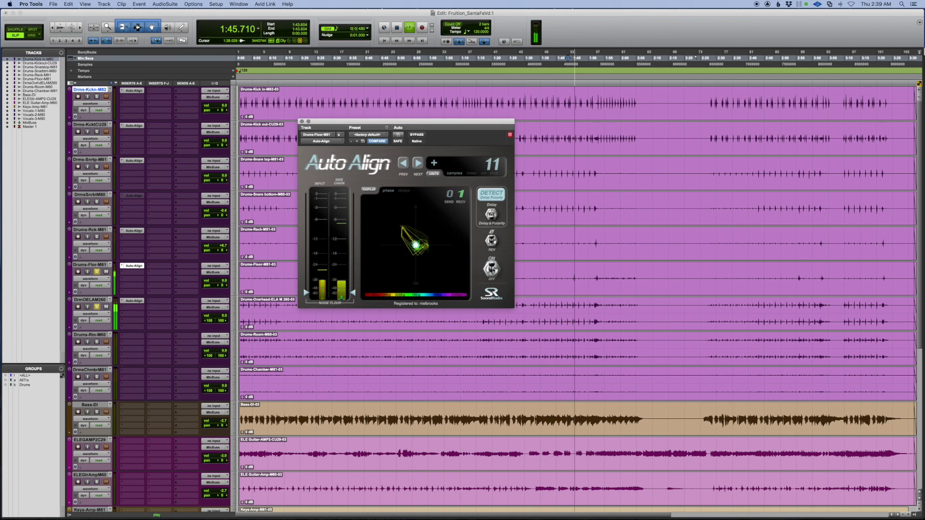
{"action": "left_click", "coordinate": [302, 122]}
{"action": "key", "text": "space"}
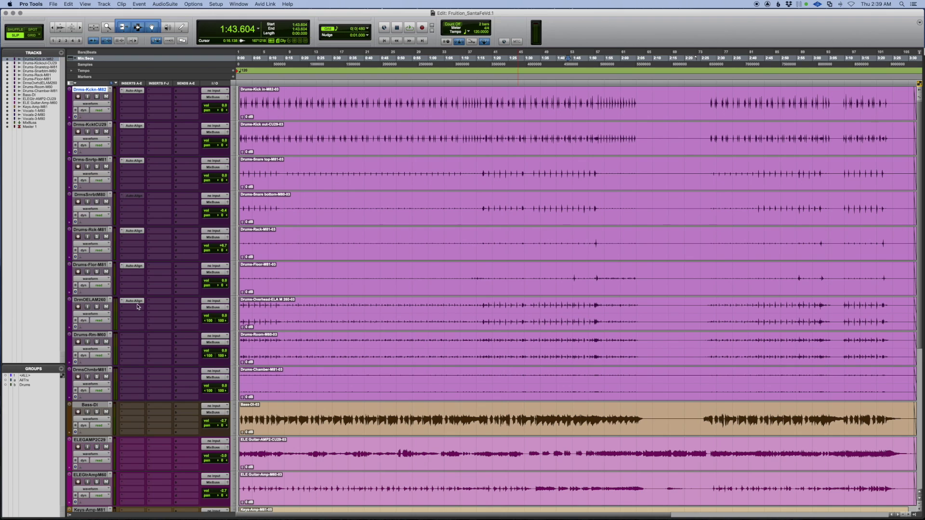
Step: Solo all kick, snare, tom and overhead tracks in the Mix window and play them together from 1:43.604
{"action": "key", "text": "super+equal"}
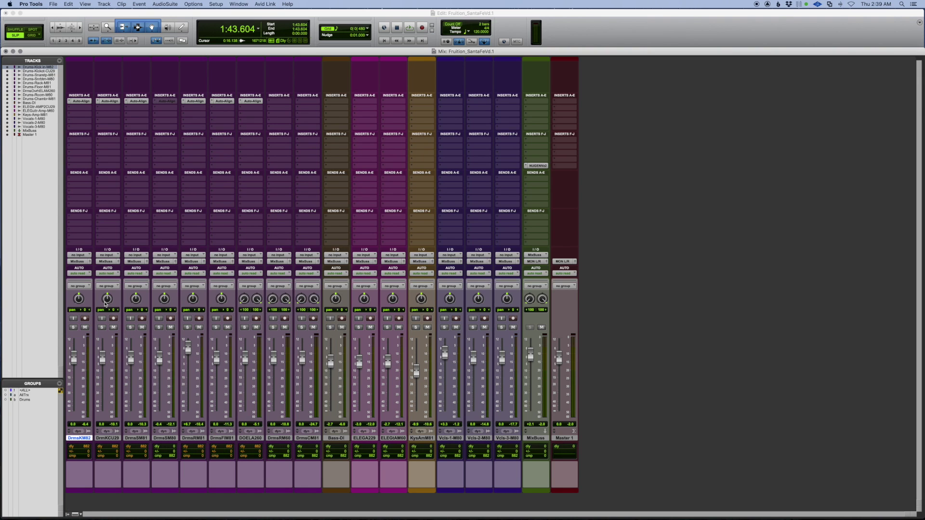
{"action": "left_click", "coordinate": [73, 328]}
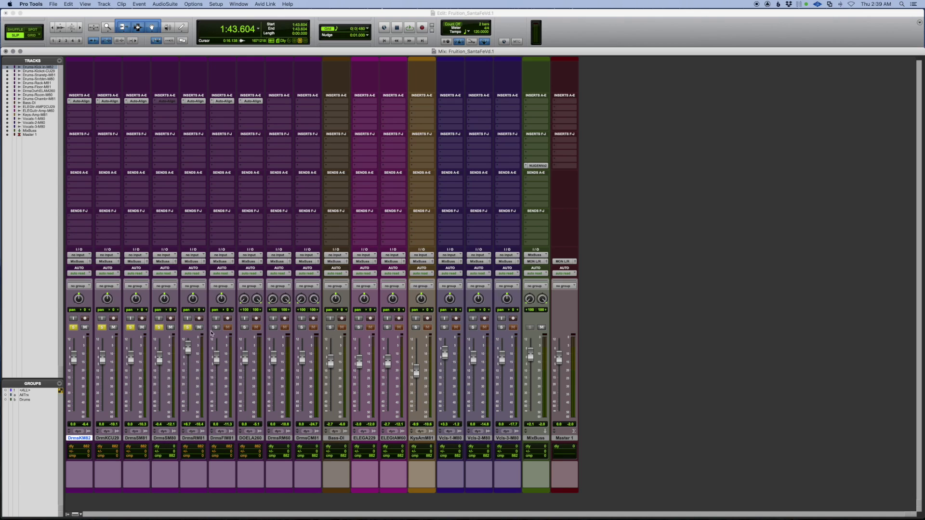
{"action": "left_click", "coordinate": [245, 327]}
{"action": "key", "text": "space"}
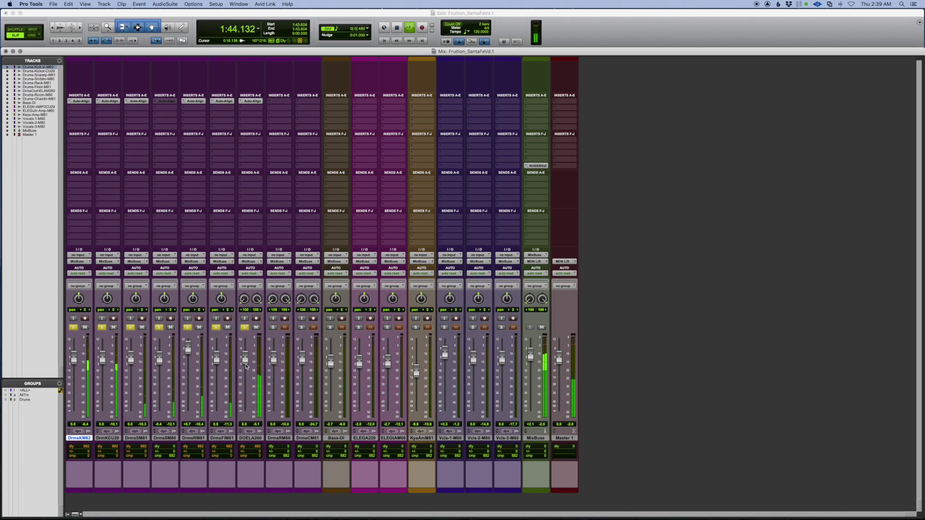
Step: Set the rack-tom fader to 0.0 dB, kick-out to -5.2 dB and snare-bottom to about -7.5 dB, and replay the drums from 1:43.604
{"action": "left_click_drag", "start_coordinate": [188, 348], "coordinate": [188, 365]}
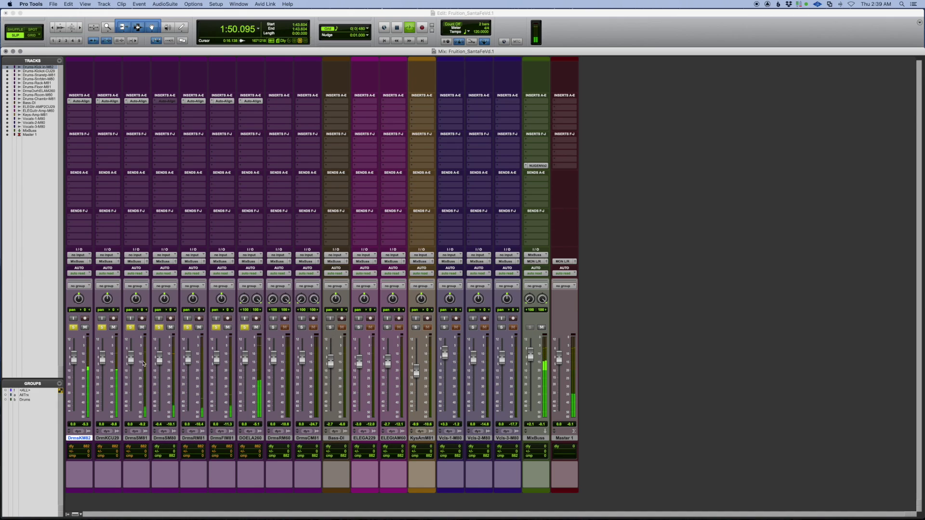
{"action": "mouse_move", "coordinate": [105, 362]}
{"action": "left_mouse_down"}
{"action": "mouse_move", "coordinate": [106, 434]}
{"action": "mouse_move", "coordinate": [114, 367]}
{"action": "left_mouse_up"}
{"action": "left_click_drag", "start_coordinate": [160, 358], "coordinate": [159, 368]}
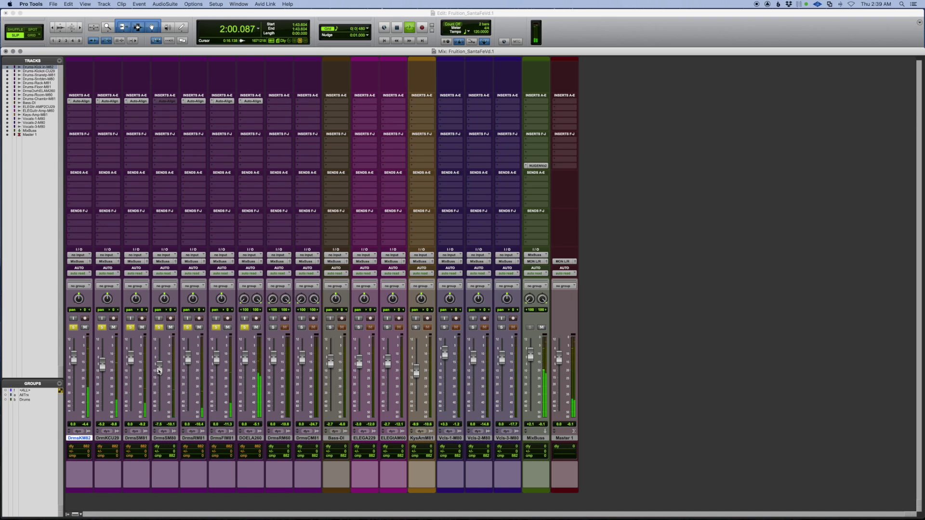
{"action": "key", "text": "space"}
{"action": "key", "text": "space"}
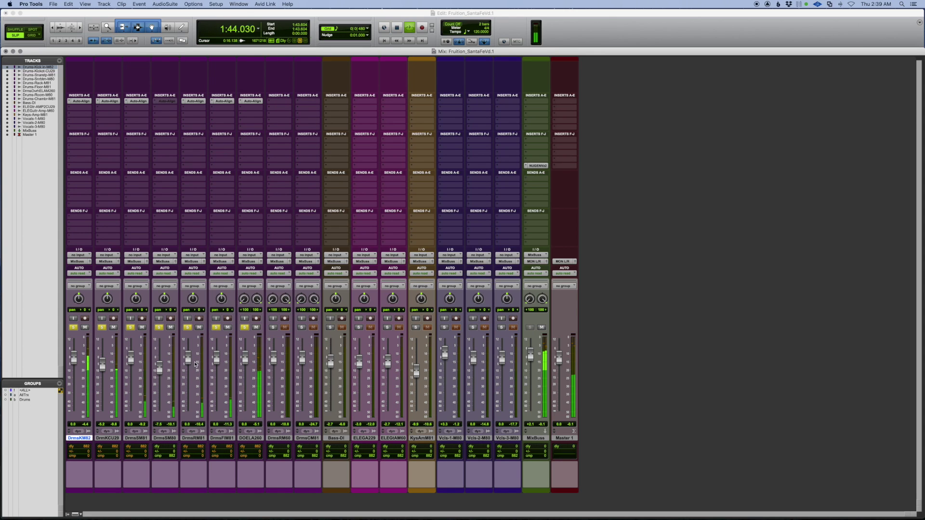
Step: Move the playback start near the beginning of the song at 0:01.805 in the Edit window and play the soloed drums
{"action": "key", "text": "super+equal"}
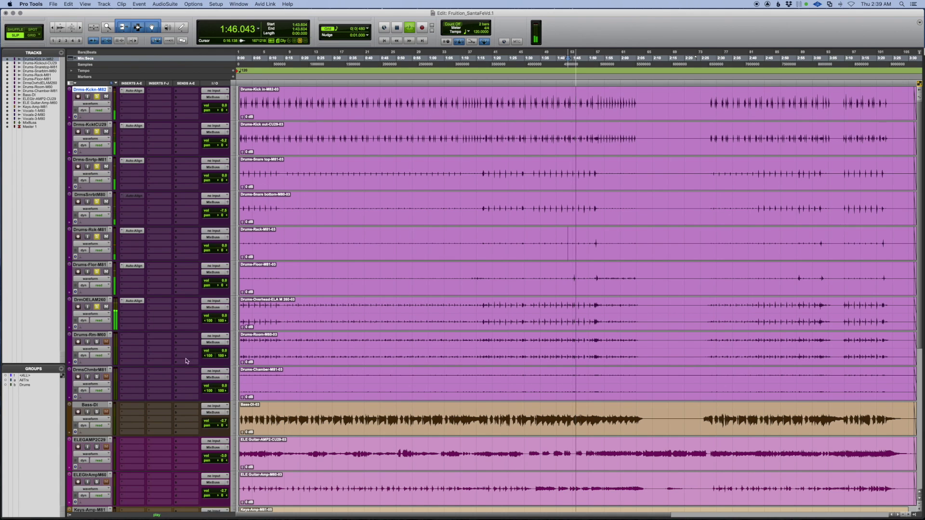
{"action": "key", "text": "space"}
{"action": "left_click", "coordinate": [243, 131]}
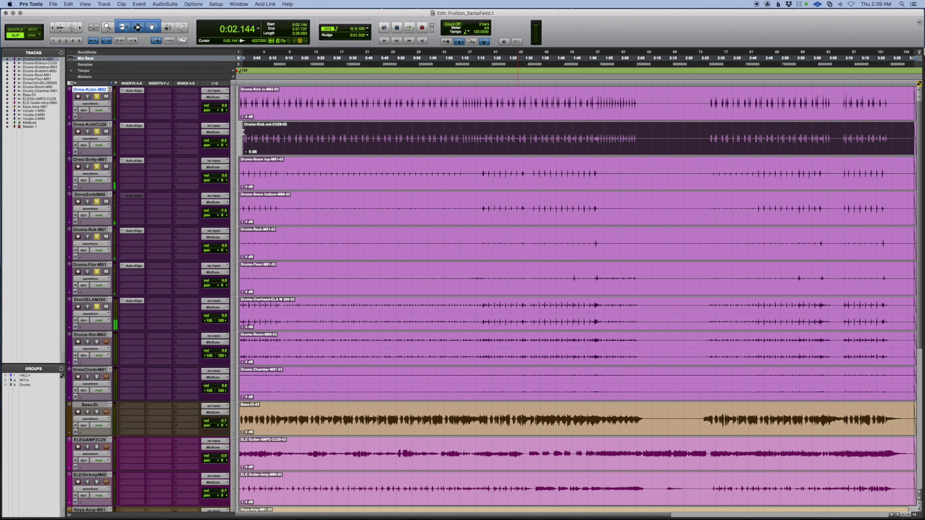
{"action": "left_click_drag", "start_coordinate": [243, 131], "coordinate": [240, 131]}
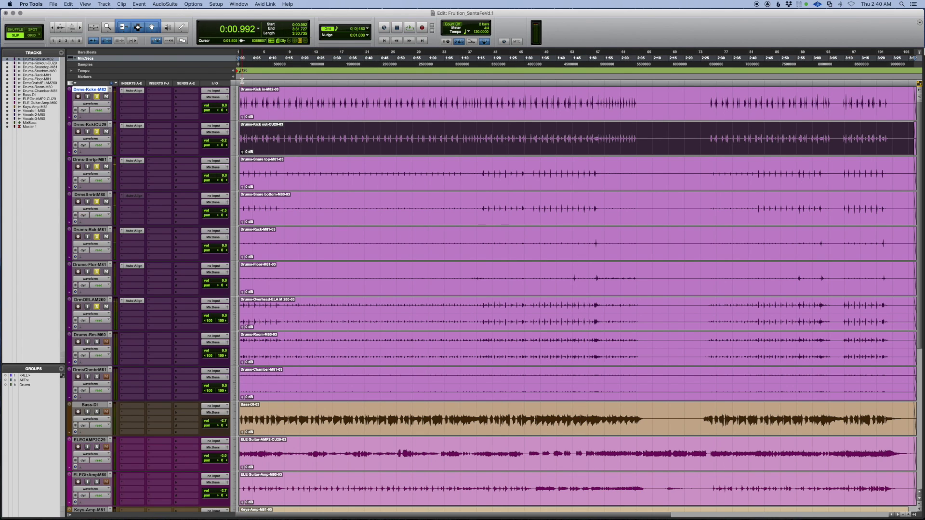
{"action": "left_click", "coordinate": [242, 81]}
{"action": "key", "text": "space"}
Step: Lower the rack-tom fader to -4.9 dB and the floor-tom fader to -3.8 dB in the Mix window, and stop playback
{"action": "key", "text": "super+equal"}
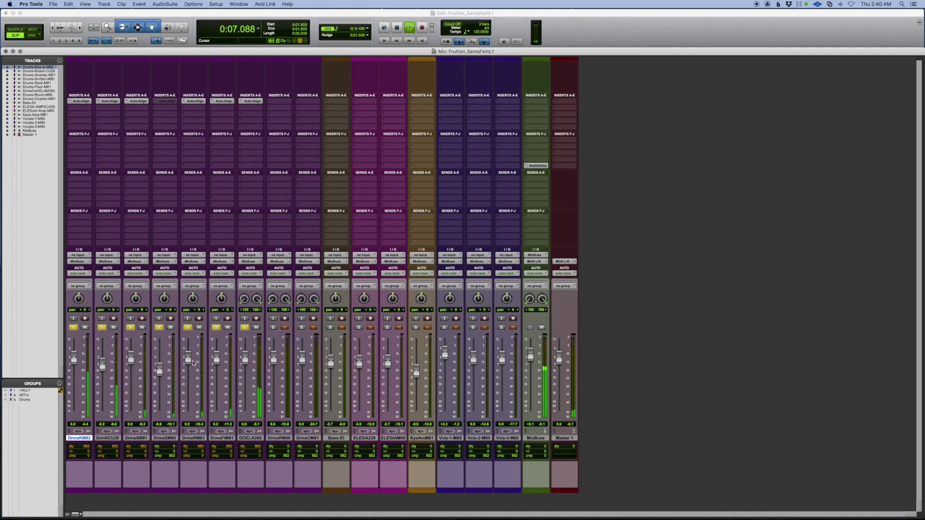
{"action": "left_click_drag", "start_coordinate": [189, 357], "coordinate": [218, 362]}
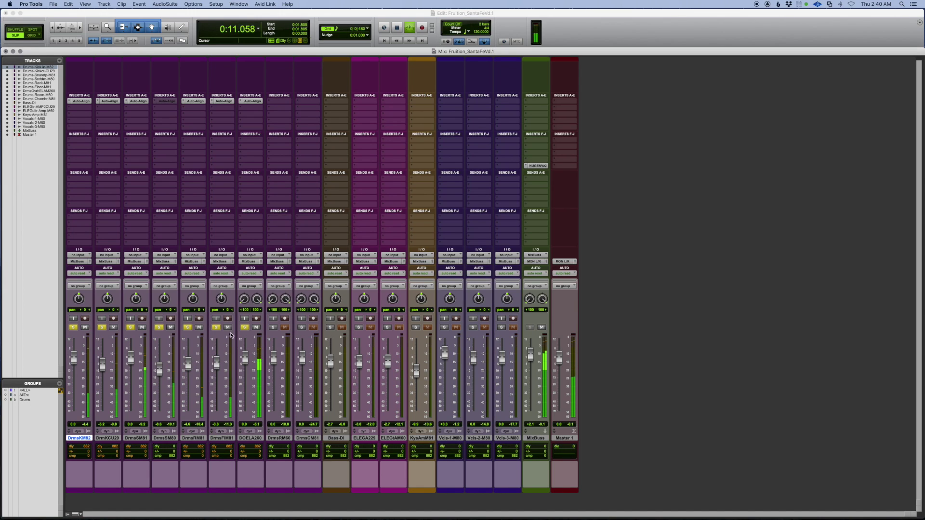
{"action": "key", "text": "space"}
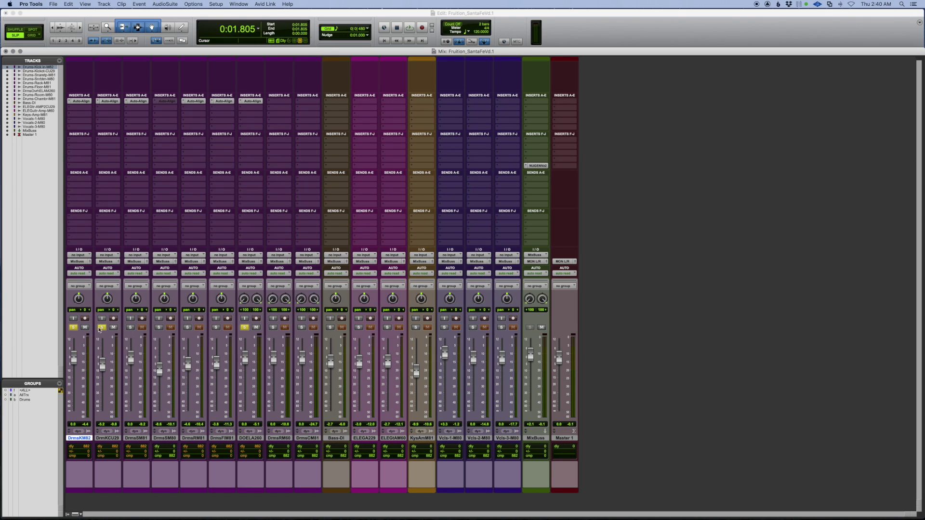
Step: Leave only the overheads soloed and play them from 0:01.805
{"action": "left_click", "coordinate": [244, 328]}
{"action": "left_click", "coordinate": [244, 328]}
{"action": "key", "text": "space"}
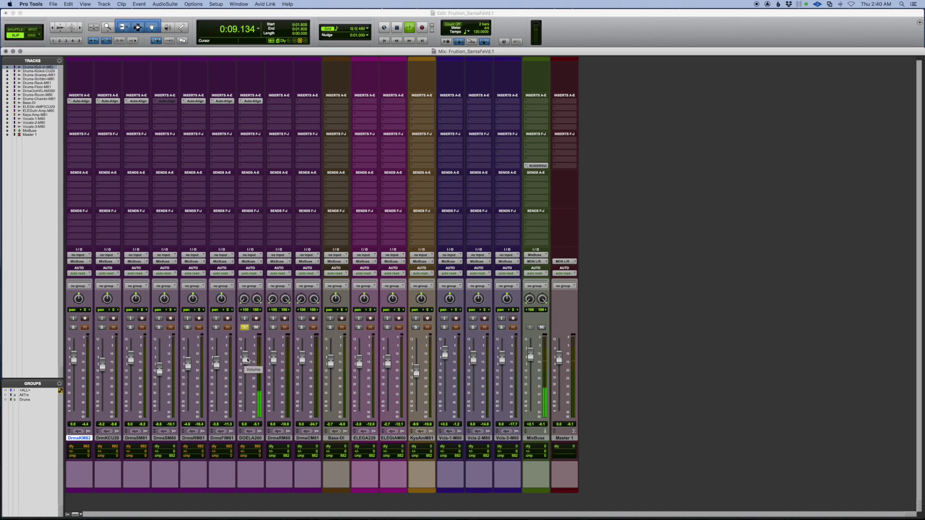
Step: Replay the soloed overheads from 0:01.805 to judge where the drums sit in the stereo image
{"action": "key", "text": "space"}
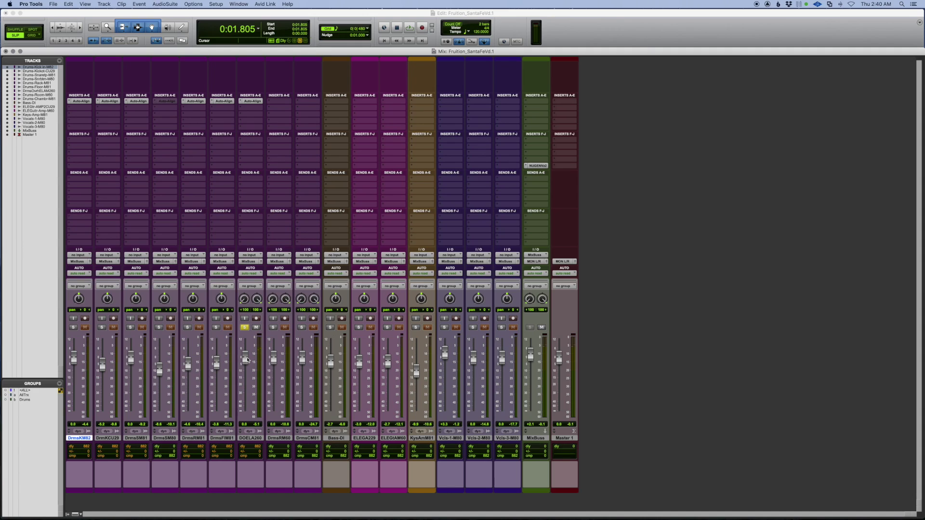
{"action": "key", "text": "space"}
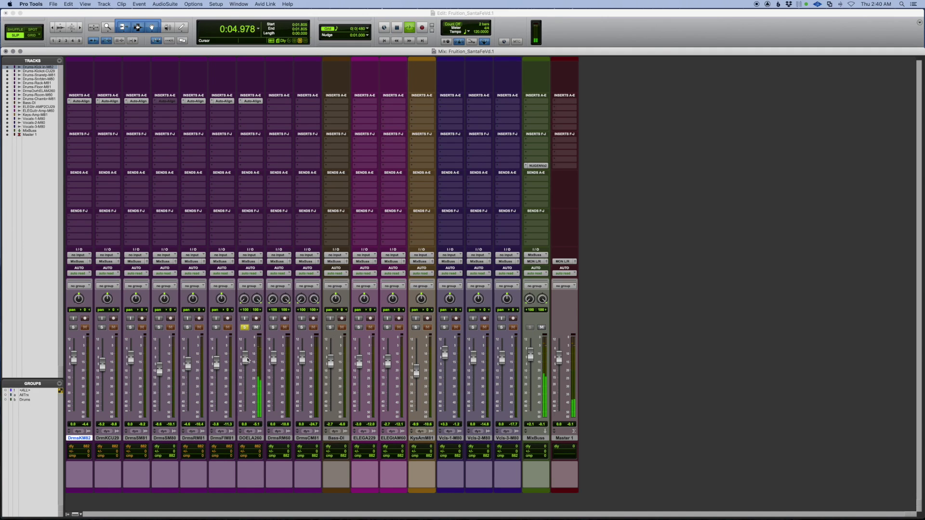
{"action": "key", "text": "space"}
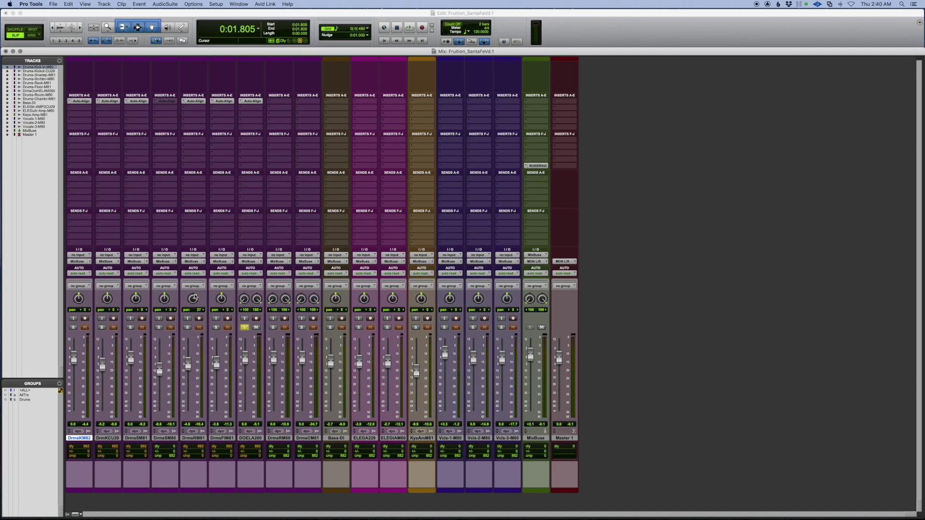
Step: Pan the rack tom 27 to the right and the floor tom to the left, and briefly play the overheads
{"action": "left_click_drag", "start_coordinate": [220, 305], "coordinate": [221, 311]}
{"action": "left_click", "coordinate": [216, 327]}
{"action": "key", "text": "space"}
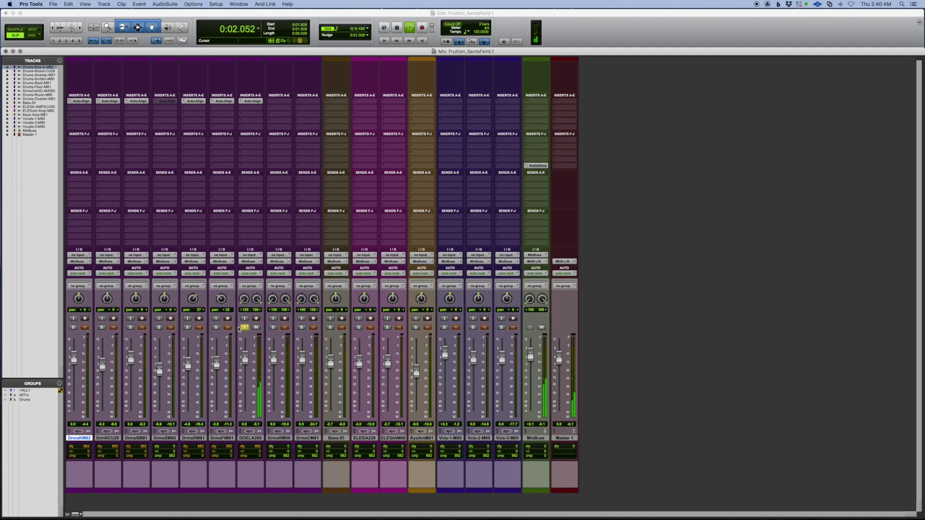
{"action": "key", "text": "space"}
Step: Solo the kick, snare and tom tracks with the overheads, play from 0:01.805, and lower the rack-tom fader to -7.3 dB and floor-tom to -5.7 dB
{"action": "left_click", "coordinate": [187, 327]}
{"action": "left_click", "coordinate": [159, 327]}
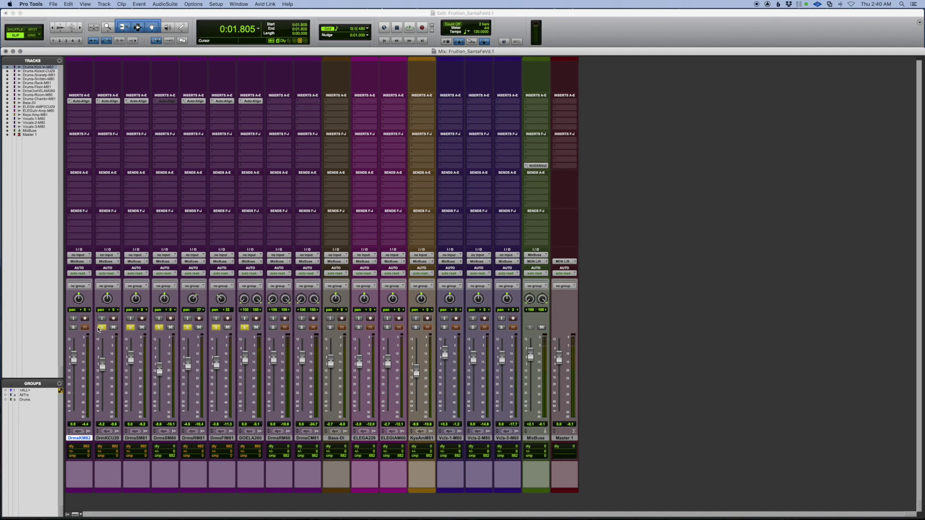
{"action": "key", "text": "space"}
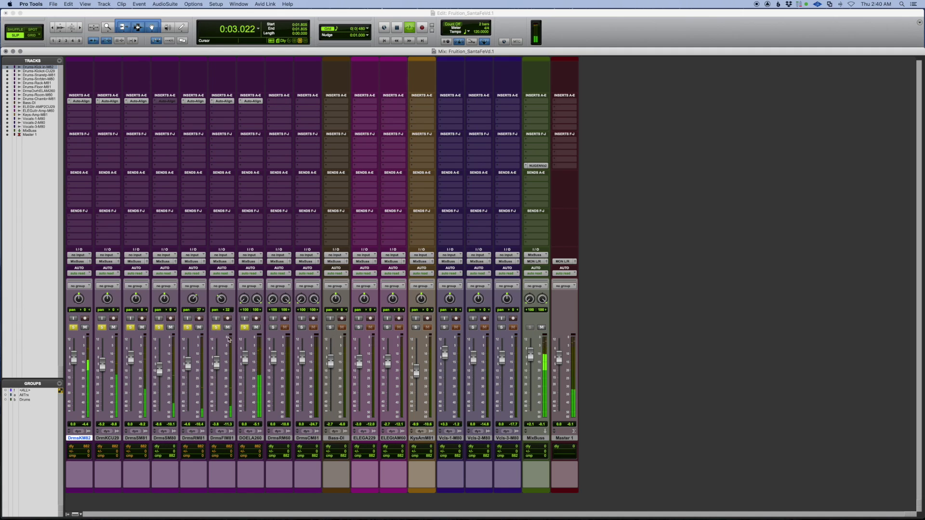
{"action": "left_click_drag", "start_coordinate": [217, 361], "coordinate": [189, 370]}
Step: Move the playback start to 1:44.055 in the Edit window, play the soloed drums and return to the Mix window
{"action": "key", "text": "super+equal"}
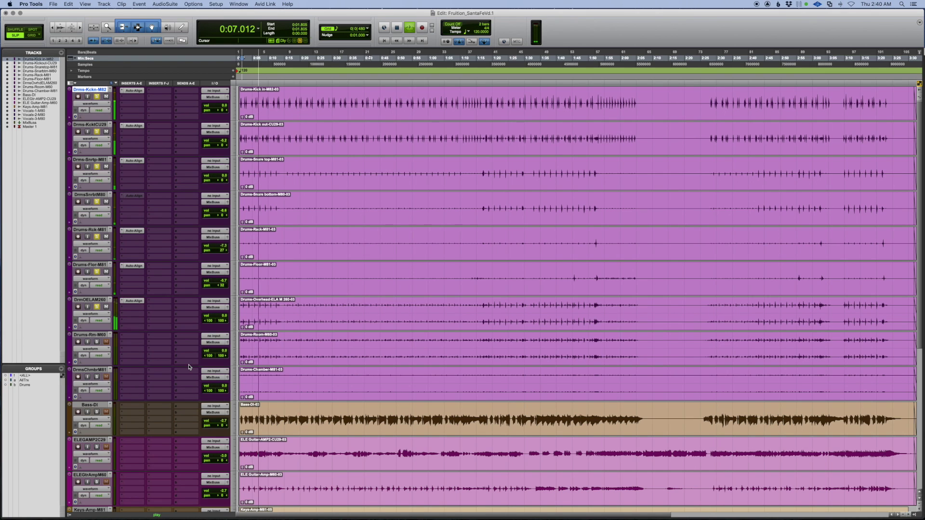
{"action": "key", "text": "space"}
{"action": "left_click", "coordinate": [569, 239]}
{"action": "key", "text": "space"}
{"action": "key", "text": "super+equal"}
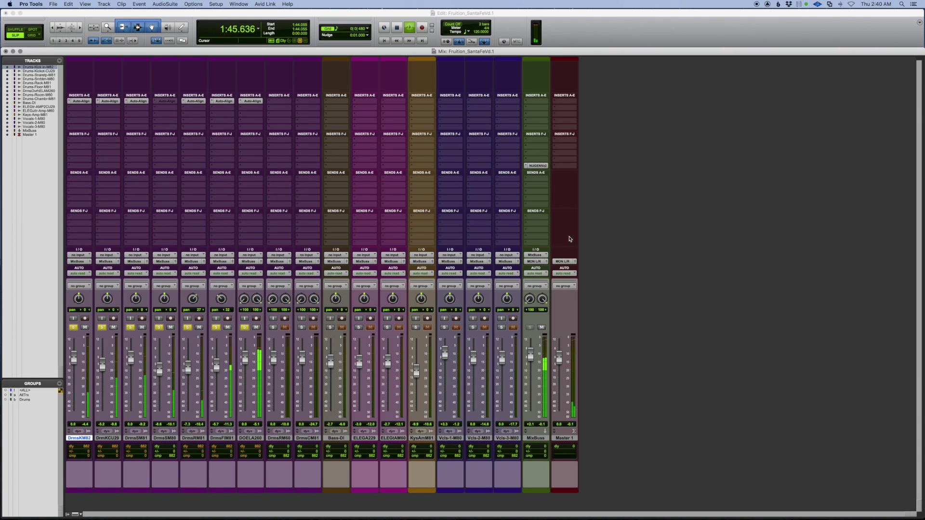
Step: Lower the floor-tom fader to about -6.5 dB while the drums play, and stop playback
{"action": "left_click_drag", "start_coordinate": [217, 368], "coordinate": [217, 370]}
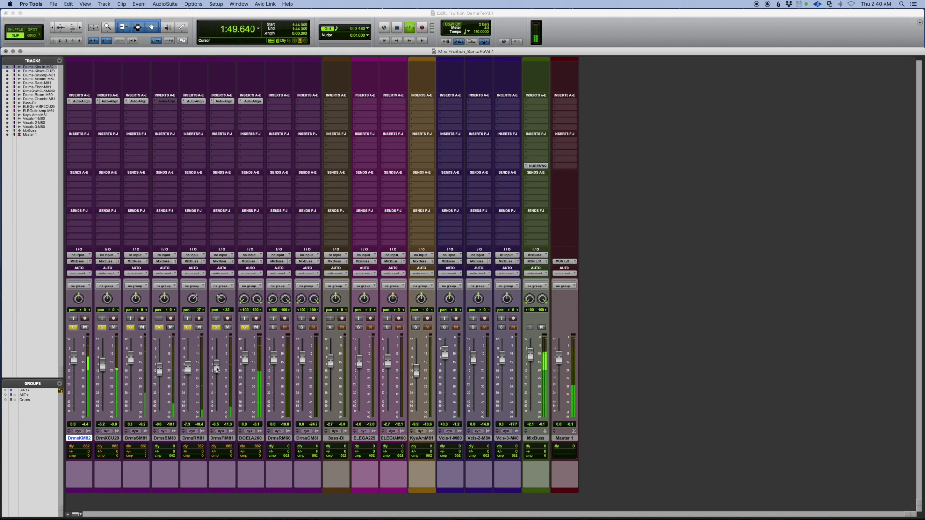
{"action": "key", "text": "super+equal"}
{"action": "key", "text": "super+equal"}
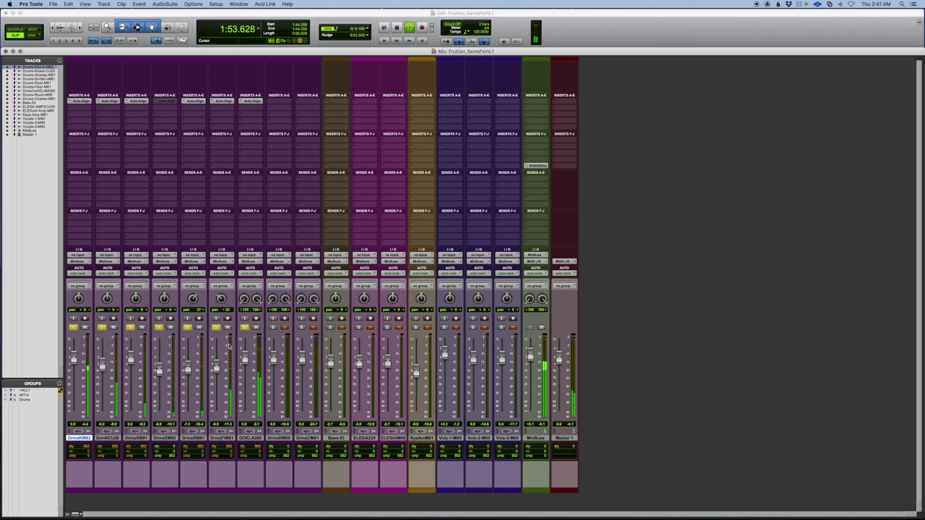
{"action": "key", "text": "space"}
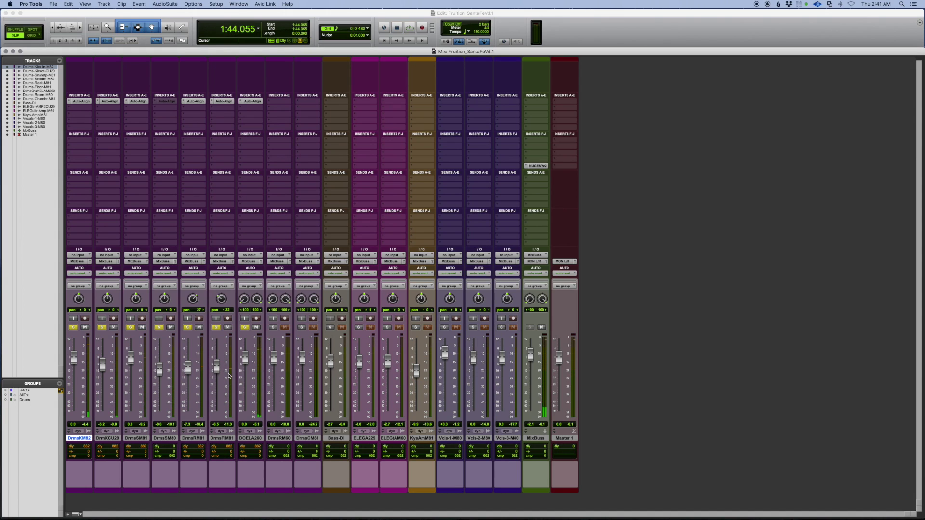
Step: Clear the drum solos, play only the overheads and room soloed from 1:44.055, and lower the room fader to -4.6 dB
{"action": "left_click", "coordinate": [25, 399]}
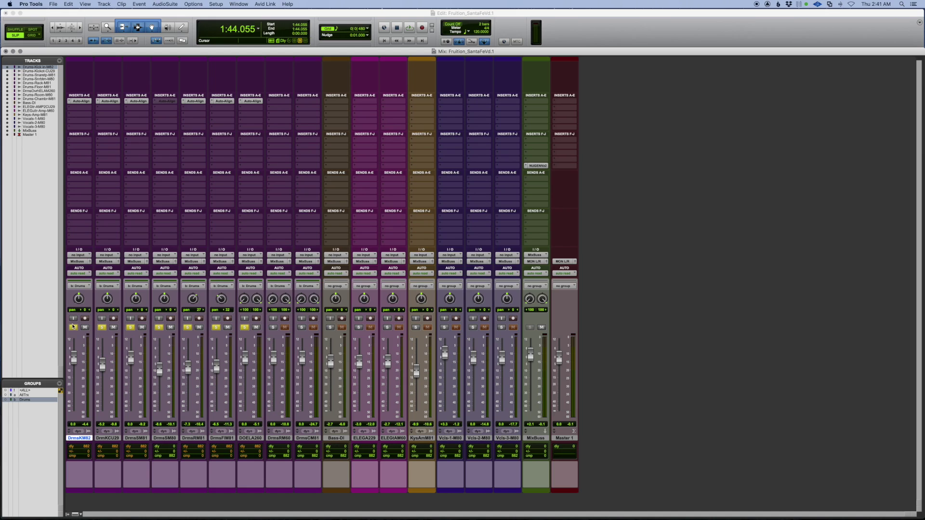
{"action": "left_click", "coordinate": [26, 399]}
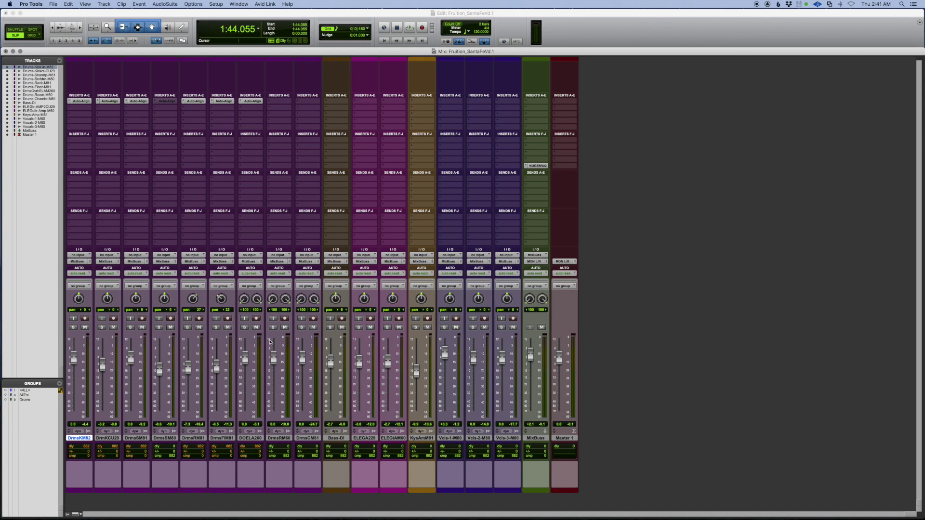
{"action": "left_click", "coordinate": [244, 327]}
{"action": "left_click", "coordinate": [273, 327]}
{"action": "key", "text": "space"}
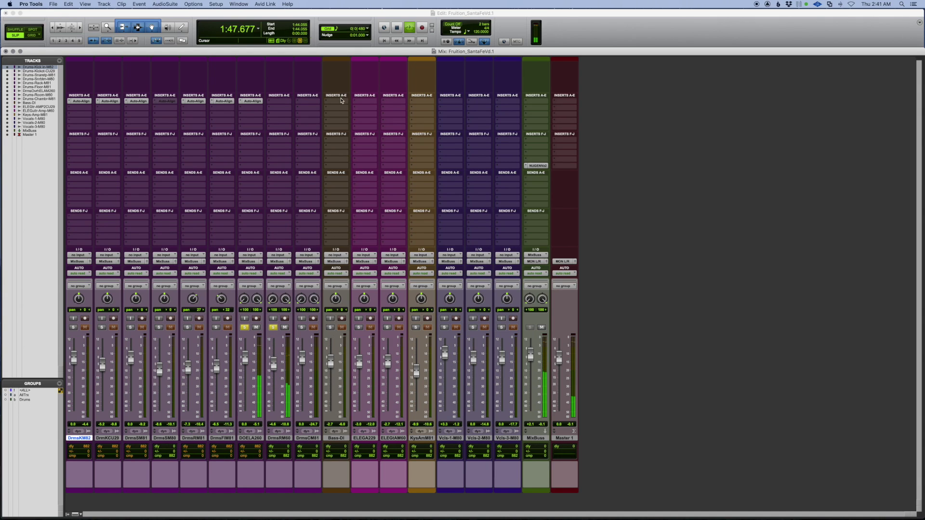
{"action": "key", "text": "space"}
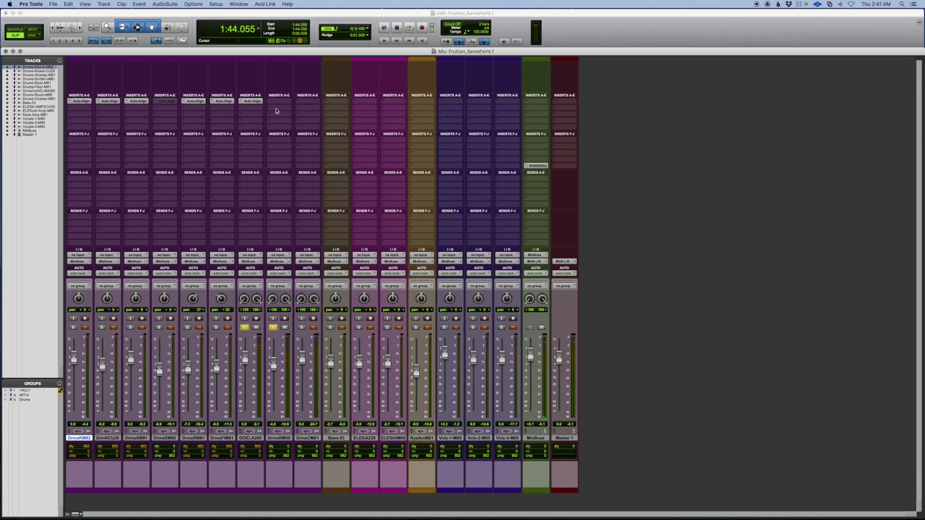
Step: Insert a multi-mono Trim plug-in on the drum room track and raise its fader to -1.4 dB
{"action": "left_click", "coordinate": [277, 110]}
{"action": "mouse_move", "coordinate": [301, 113]}
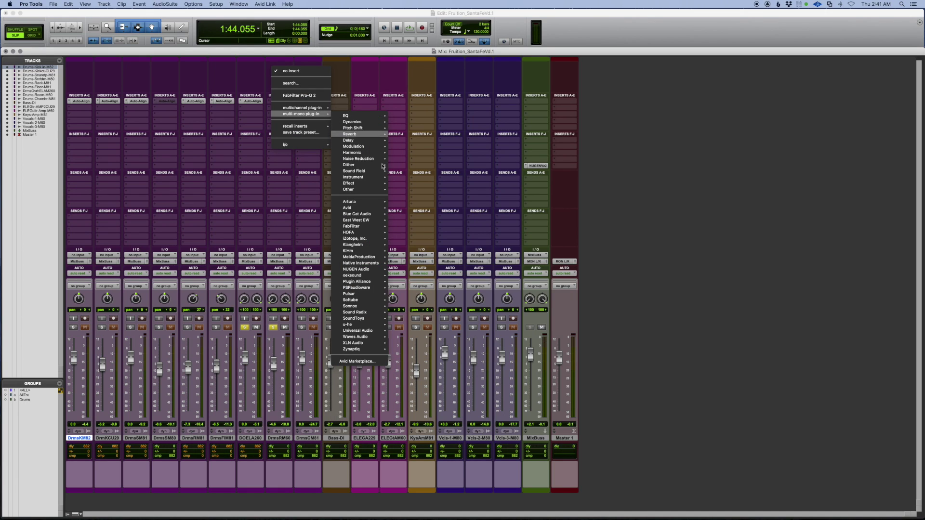
{"action": "mouse_move", "coordinate": [371, 189]}
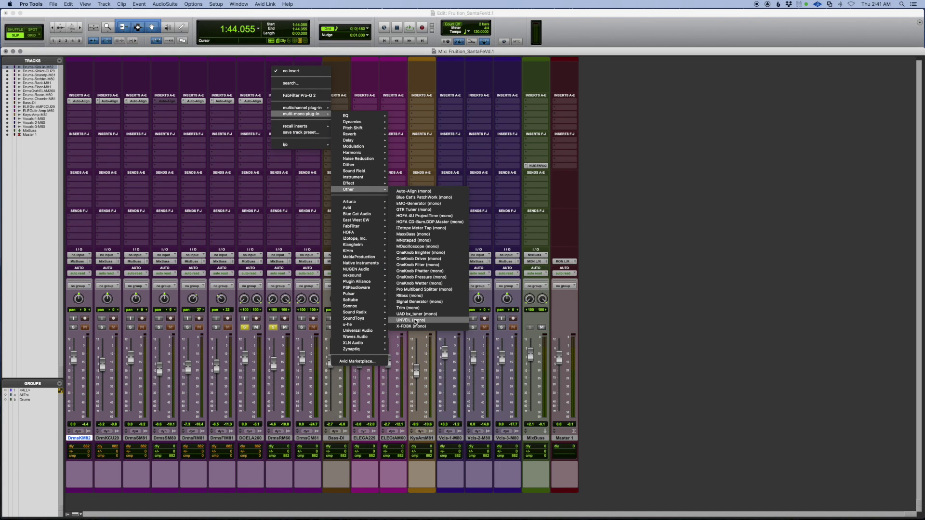
{"action": "left_click", "coordinate": [415, 308]}
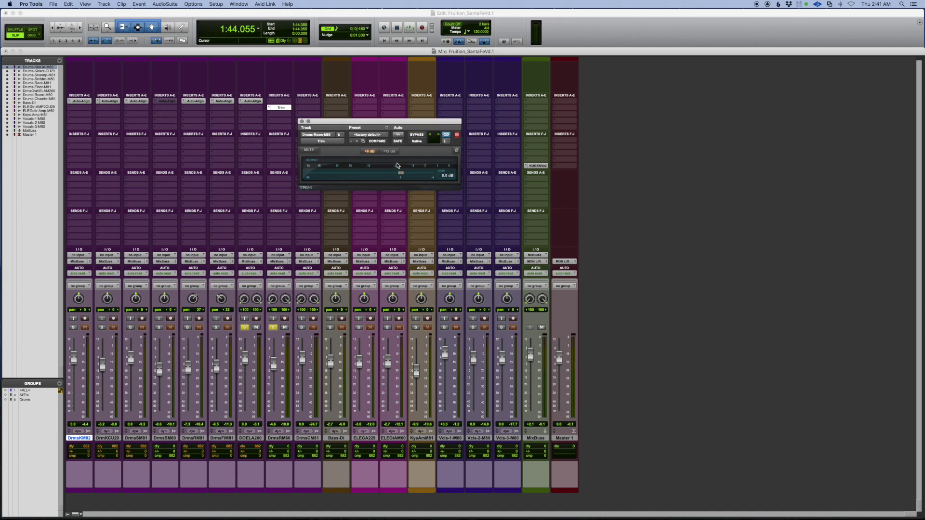
{"action": "left_click_drag", "start_coordinate": [276, 361], "coordinate": [275, 357]}
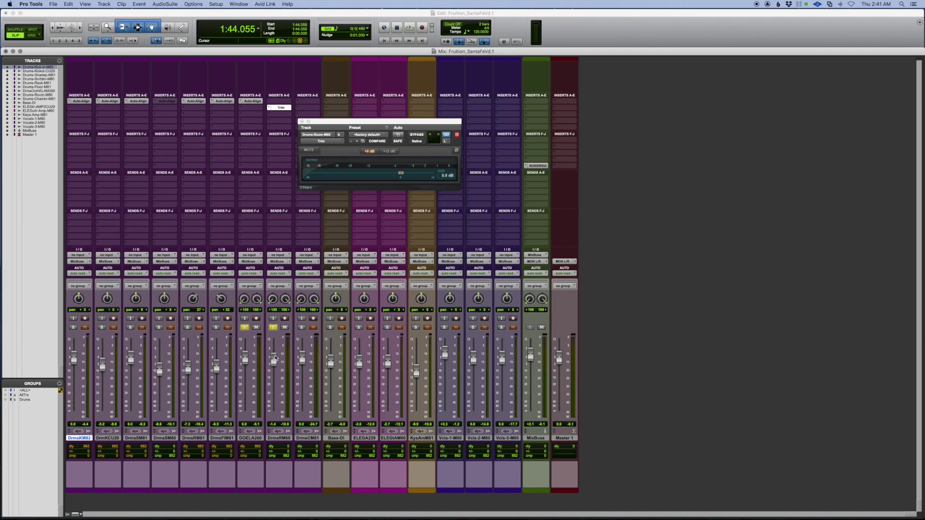
Step: Compare the room track with inverted and normal polarity in Trim while playing it with the overheads from 1:44.055
{"action": "key", "text": "space"}
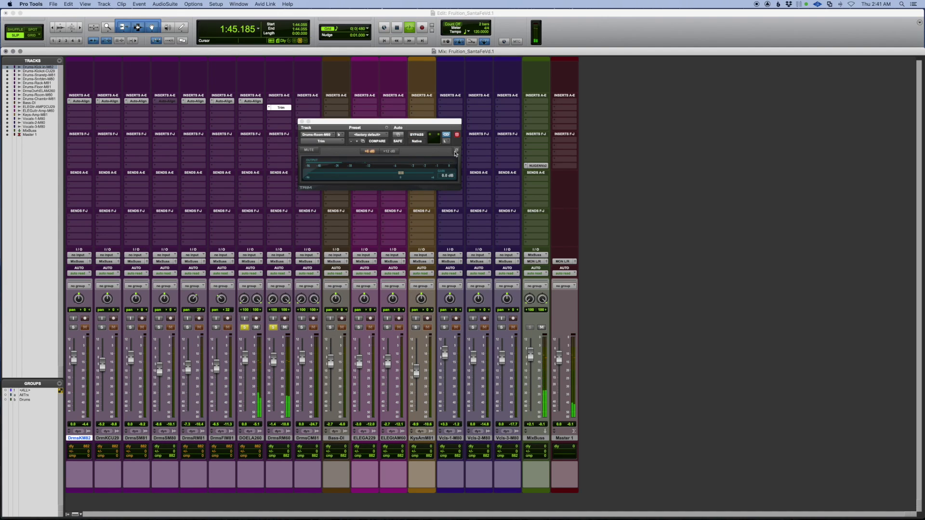
{"action": "left_click", "coordinate": [456, 151]}
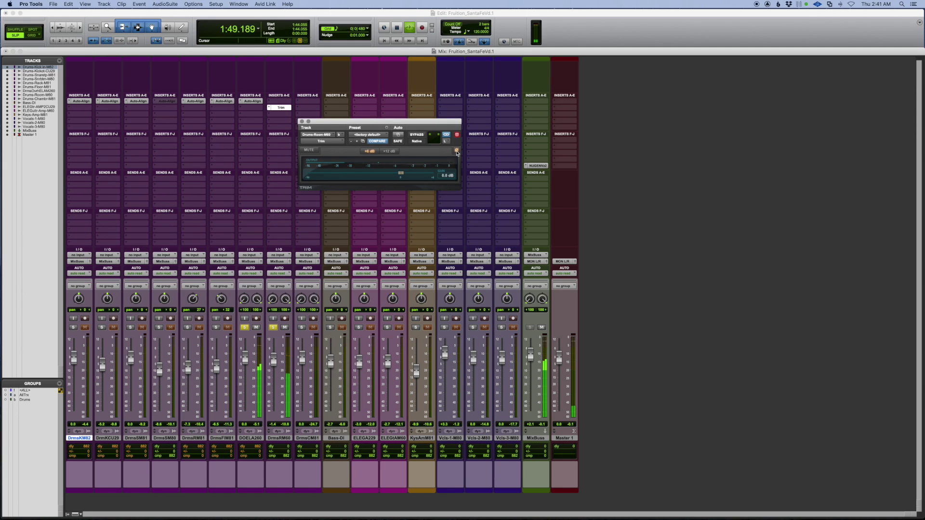
{"action": "left_click", "coordinate": [456, 151]}
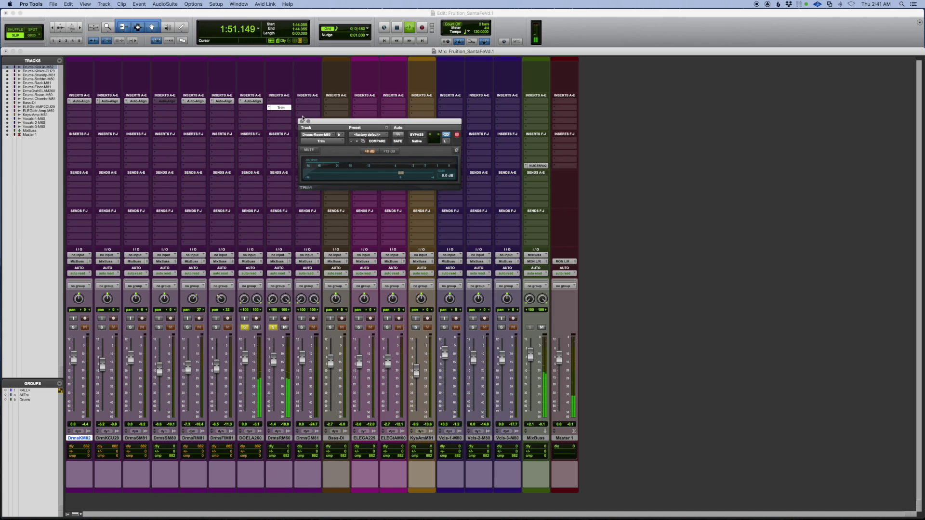
{"action": "key", "text": "space"}
Step: Close the Trim plug-in window and remove Trim from the drum room track
{"action": "left_click", "coordinate": [302, 122]}
{"action": "left_click", "coordinate": [272, 102]}
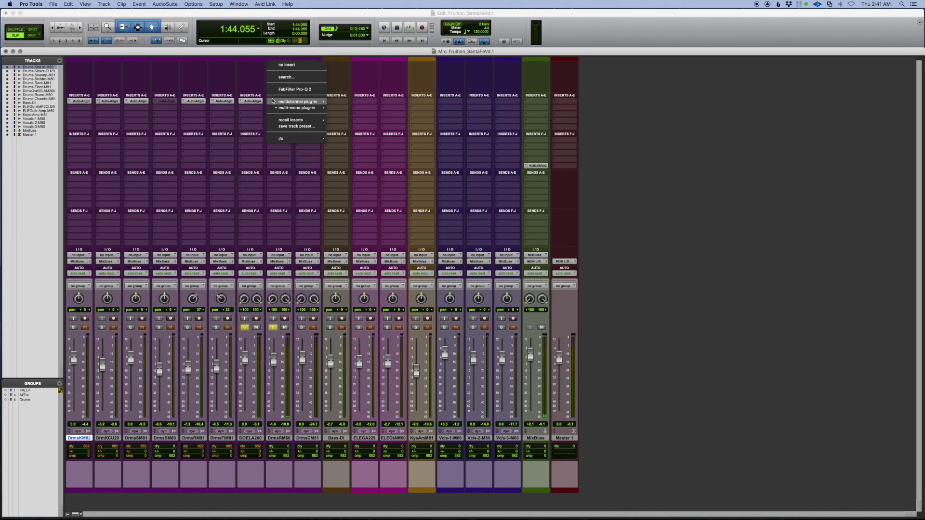
{"action": "left_click", "coordinate": [280, 69]}
Step: Clear the room and overhead solos, lower the room fader to -6.8 dB and pull the chamber fader fully down
{"action": "left_click", "coordinate": [273, 328]}
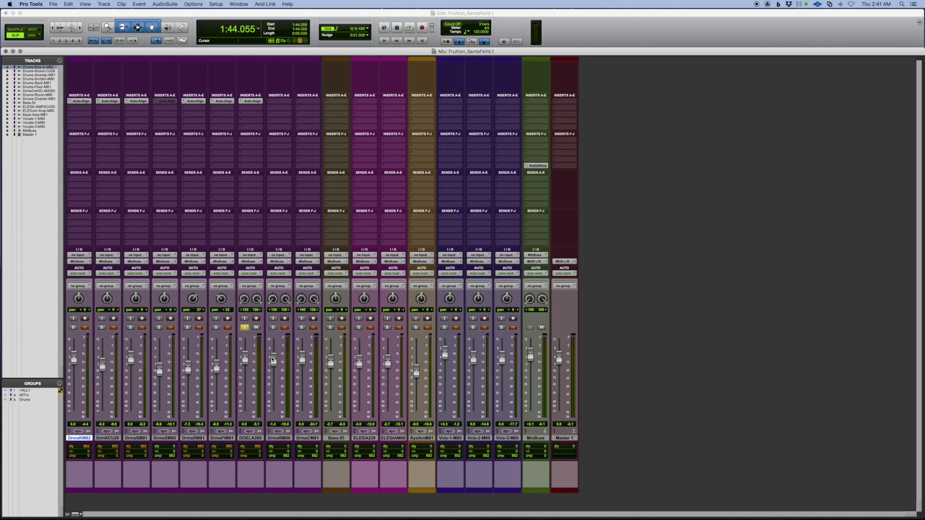
{"action": "left_click_drag", "start_coordinate": [272, 367], "coordinate": [274, 371]}
{"action": "left_click_drag", "start_coordinate": [306, 366], "coordinate": [302, 372]}
{"action": "left_click", "coordinate": [243, 328]}
{"action": "left_click_drag", "start_coordinate": [302, 367], "coordinate": [298, 447]}
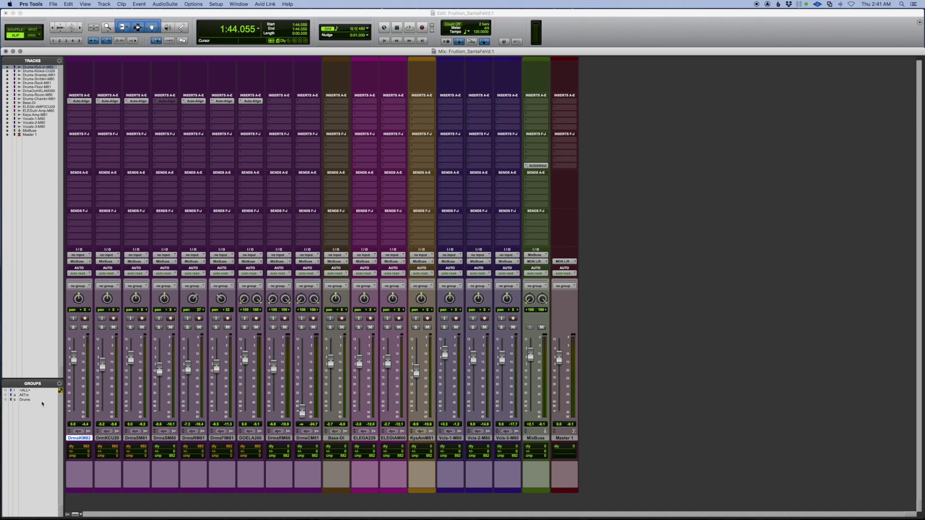
Step: Play from 1:44.055, solo all drum tracks through the Drums group, disable the group and raise the chamber fader to about -16.9 dB
{"action": "key", "text": "space"}
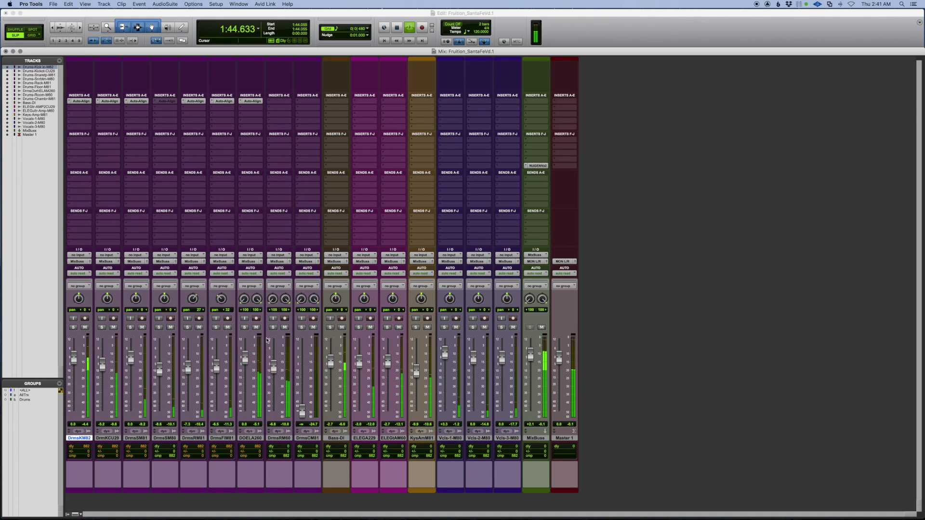
{"action": "left_click", "coordinate": [19, 400]}
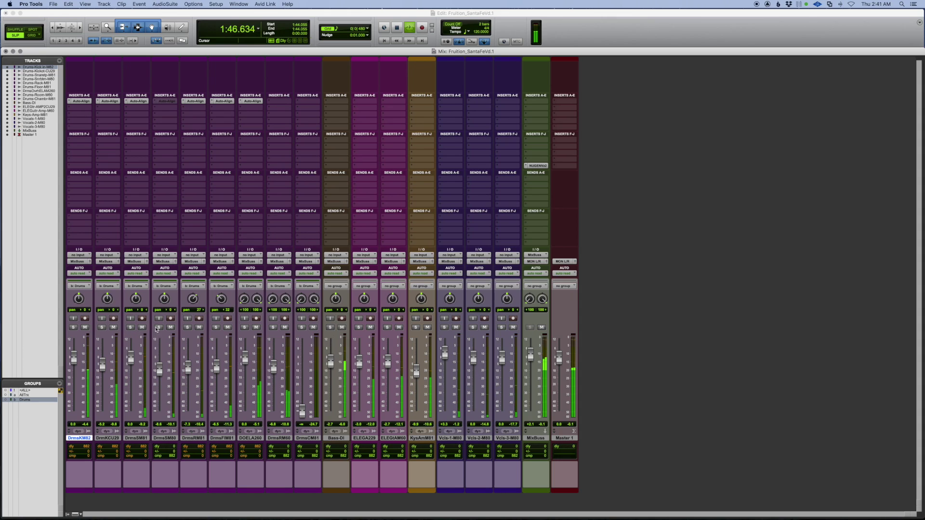
{"action": "key", "text": "shift+s"}
{"action": "left_click", "coordinate": [19, 402]}
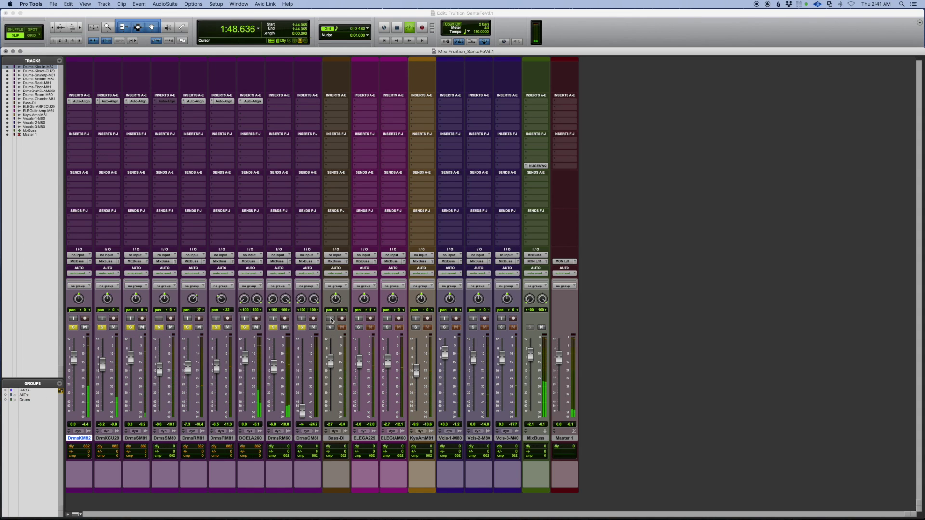
{"action": "left_click_drag", "start_coordinate": [302, 410], "coordinate": [301, 383]}
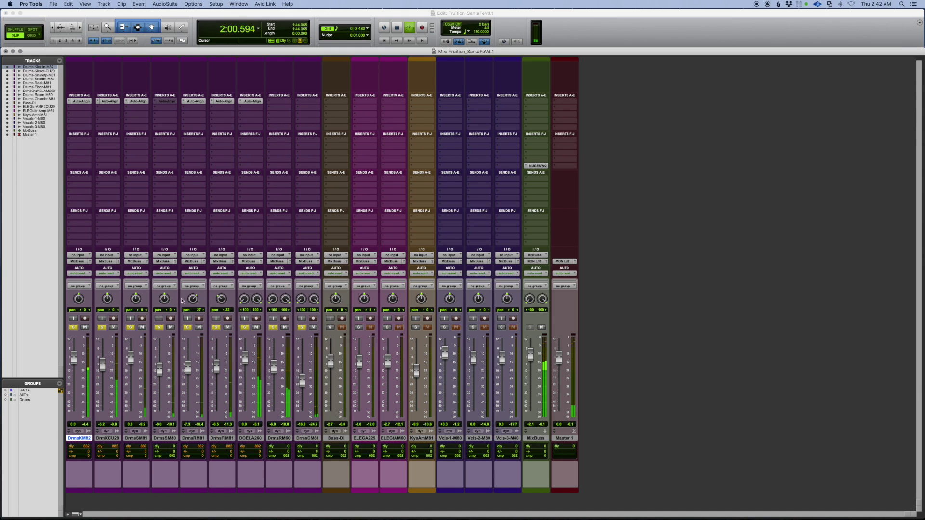
Step: Lower the kick-in fader to -4.3 dB and the kick-out fader to about -8.1 dB, auditioning the soloed drums from 1:44.055
{"action": "key", "text": "space"}
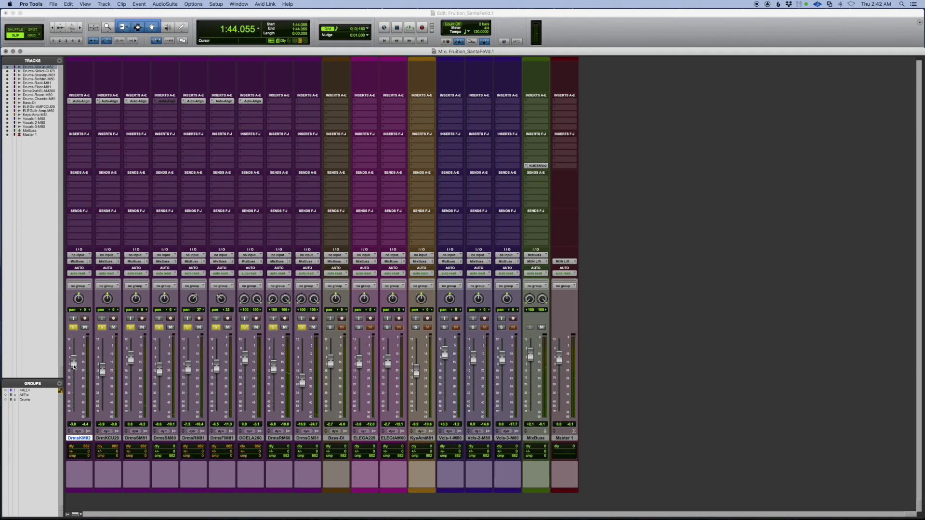
{"action": "key", "text": "space"}
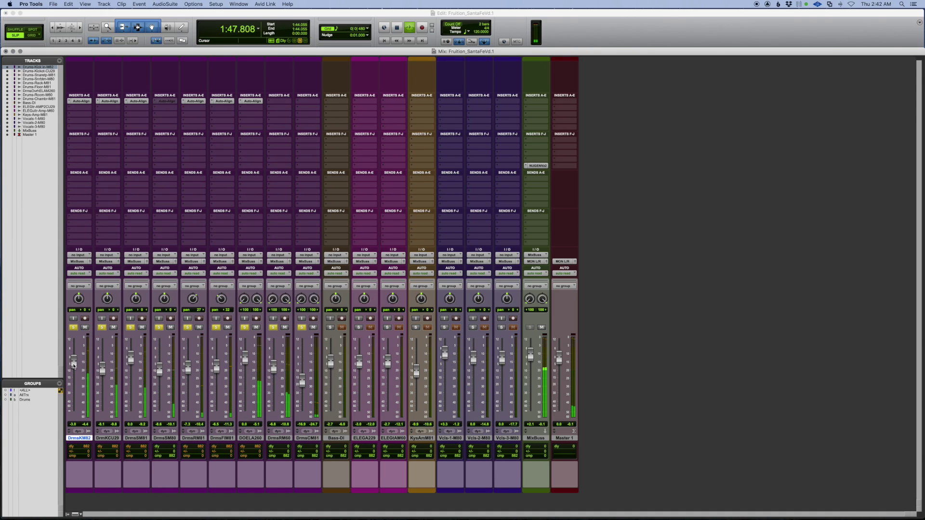
{"action": "mouse_move", "coordinate": [102, 369]}
{"action": "left_mouse_down"}
{"action": "mouse_move", "coordinate": [104, 434]}
{"action": "mouse_move", "coordinate": [101, 370]}
{"action": "left_mouse_up"}
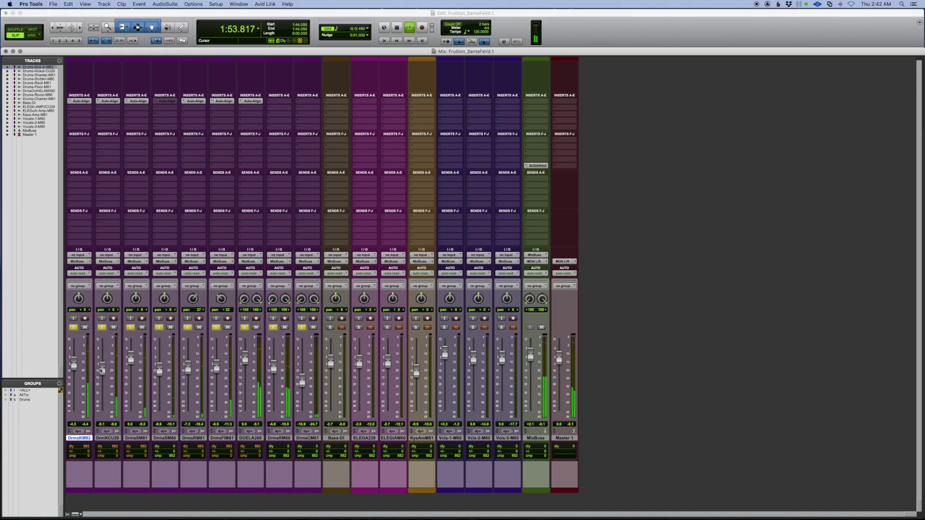
{"action": "key", "text": "space"}
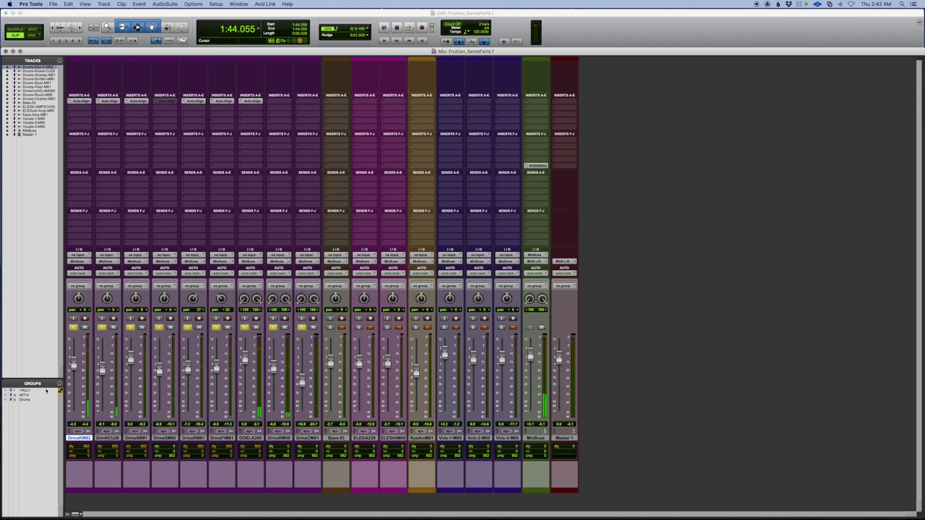
Step: Clear the solos on all drum tracks
{"action": "left_click", "coordinate": [72, 327]}
{"action": "left_click", "coordinate": [102, 328]}
{"action": "left_click", "coordinate": [129, 328]}
{"action": "left_click", "coordinate": [160, 328]}
{"action": "left_click", "coordinate": [188, 328]}
{"action": "left_click", "coordinate": [216, 328]}
{"action": "left_click", "coordinate": [245, 327]}
{"action": "left_click", "coordinate": [273, 327]}
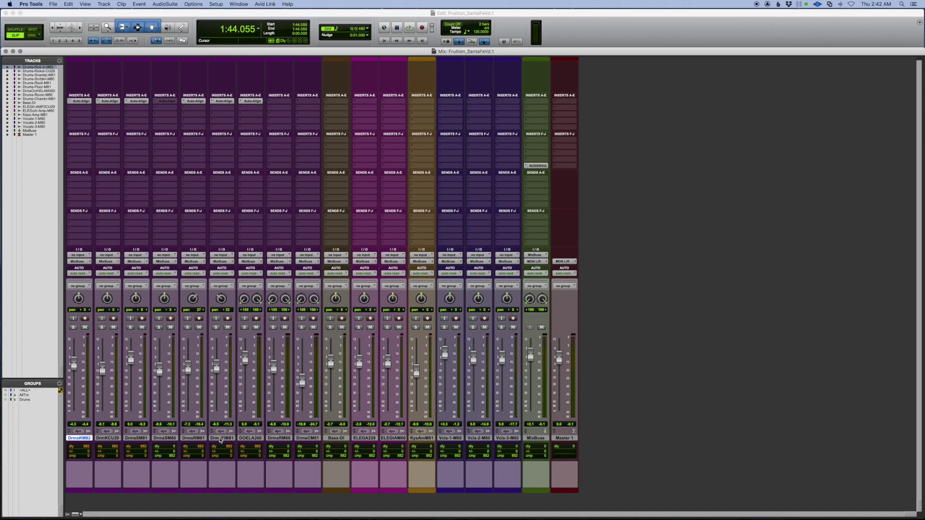
Step: Select the drum tracks from kick-in through overheads and open the insert options for the kick-in track's Auto-Align
{"action": "left_click", "coordinate": [242, 438]}
{"action": "left_click", "coordinate": [88, 438], "text": "shift"}
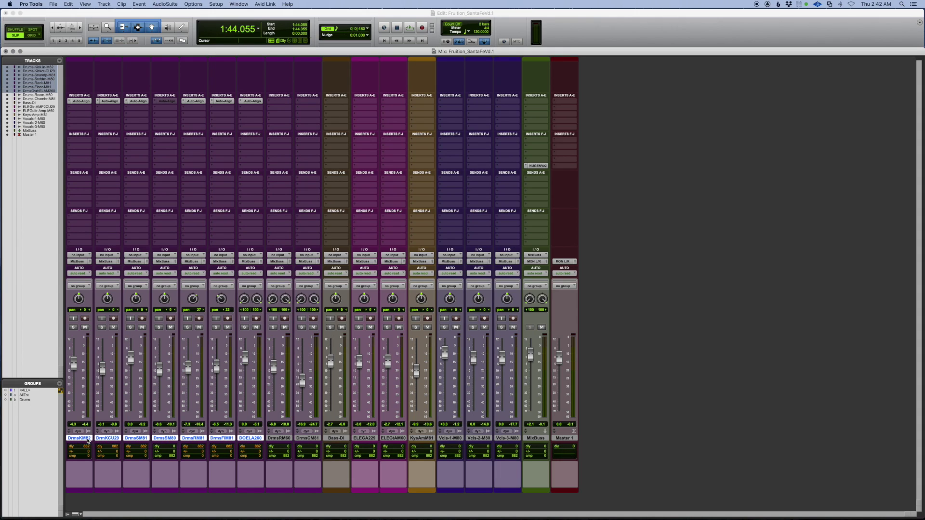
{"action": "right_click", "coordinate": [78, 101]}
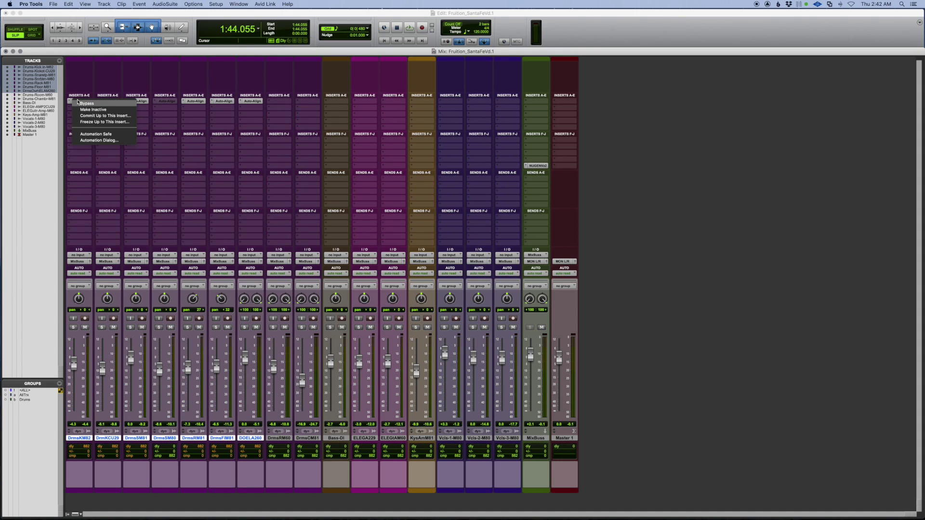